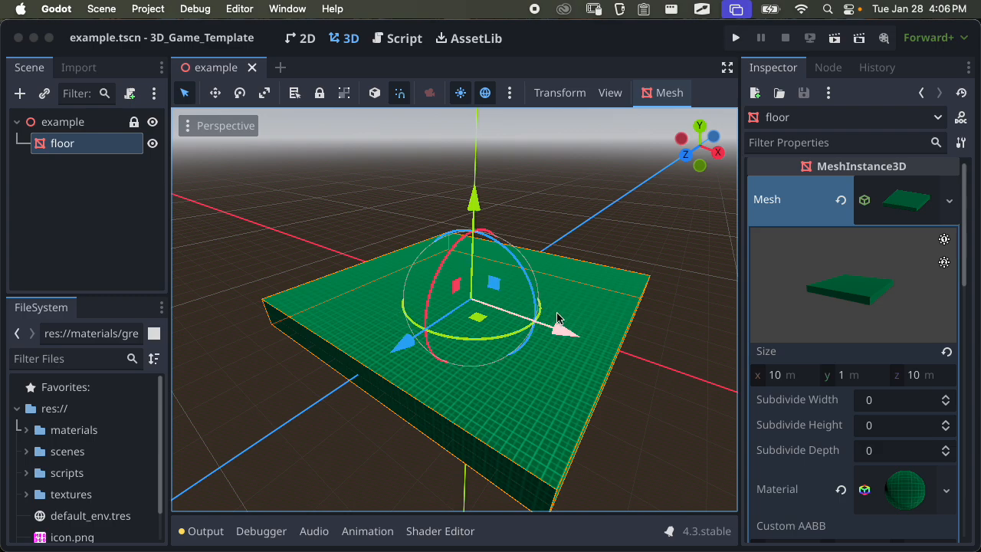
# Examine the size properties of the floor's box mesh
pyautogui.scroll(-2, 502, 308)
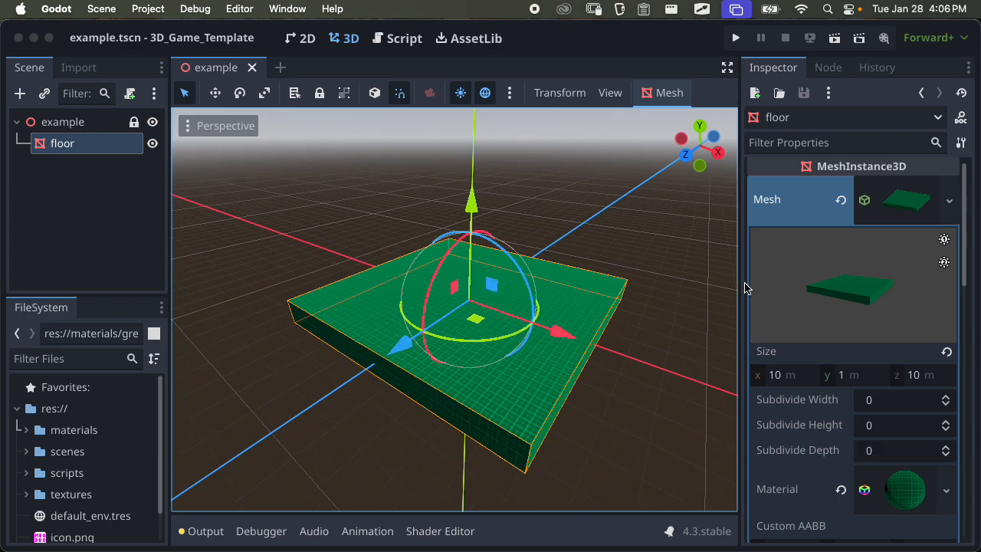
pyautogui.click(911, 206)
pyautogui.click(911, 207)
pyautogui.click(775, 378)
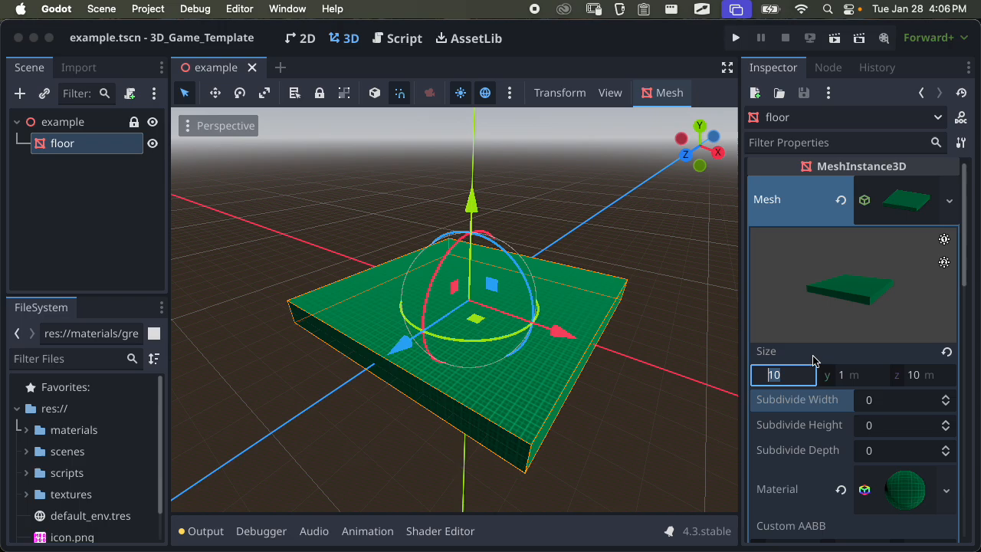
# Review the 3D snap settings and accept a translate snap of 1
pyautogui.scroll(1, 619, 335)
pyautogui.moveTo(619, 336); pyautogui.dragTo(536, 333, button='middle')
pyautogui.click(560, 92)
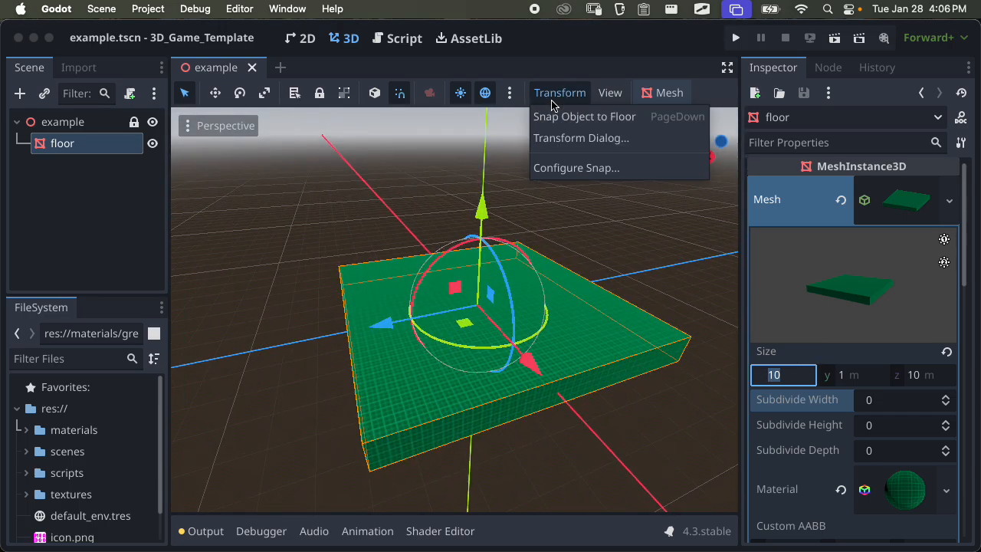
pyautogui.click(588, 169)
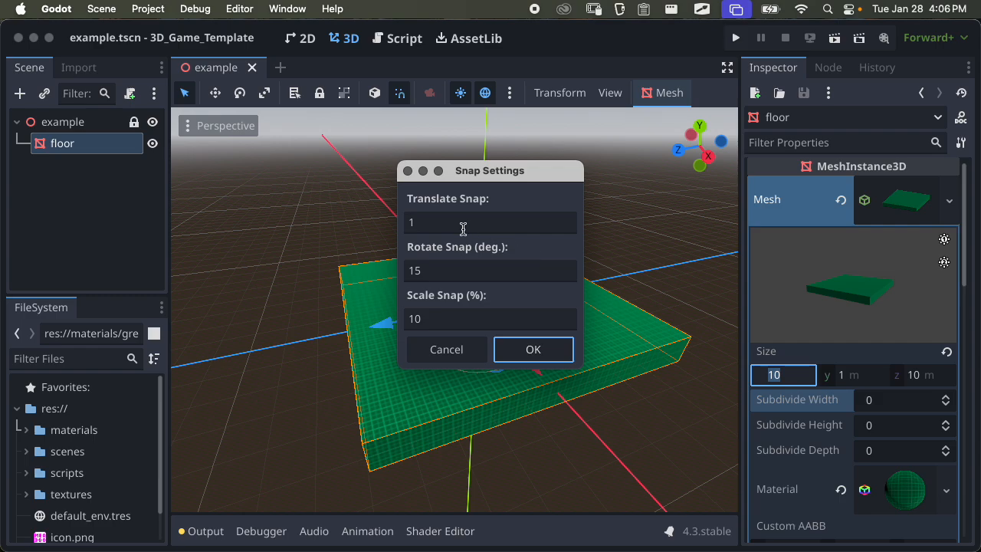
pyautogui.click(420, 223)
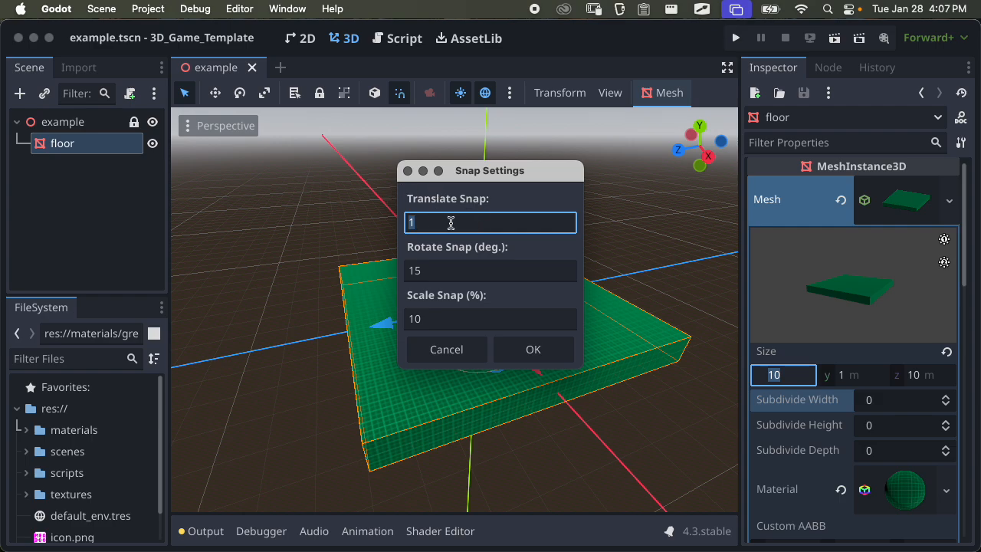
pyautogui.click(540, 354)
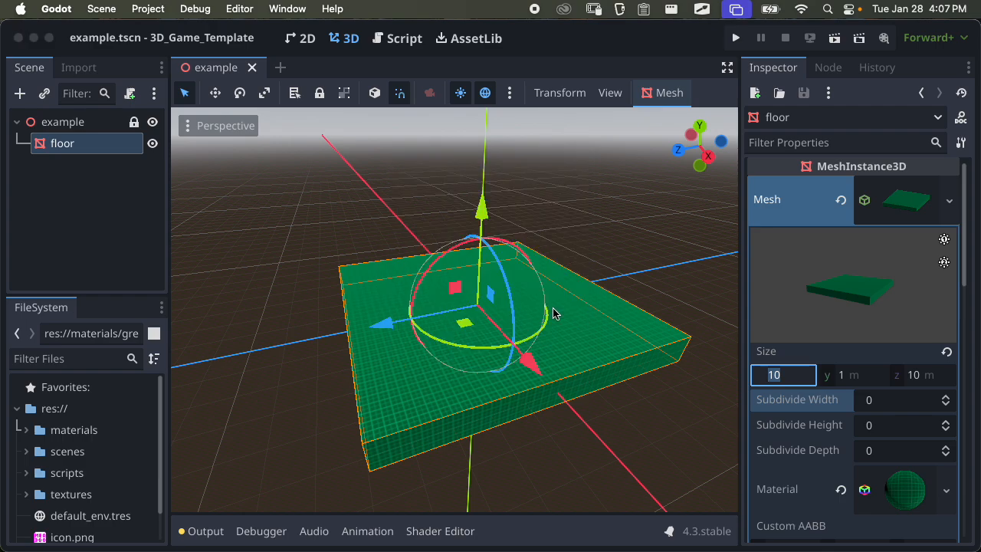
# Collapse the floor's mesh properties and add a Node3D as a child of floor
pyautogui.click(916, 201)
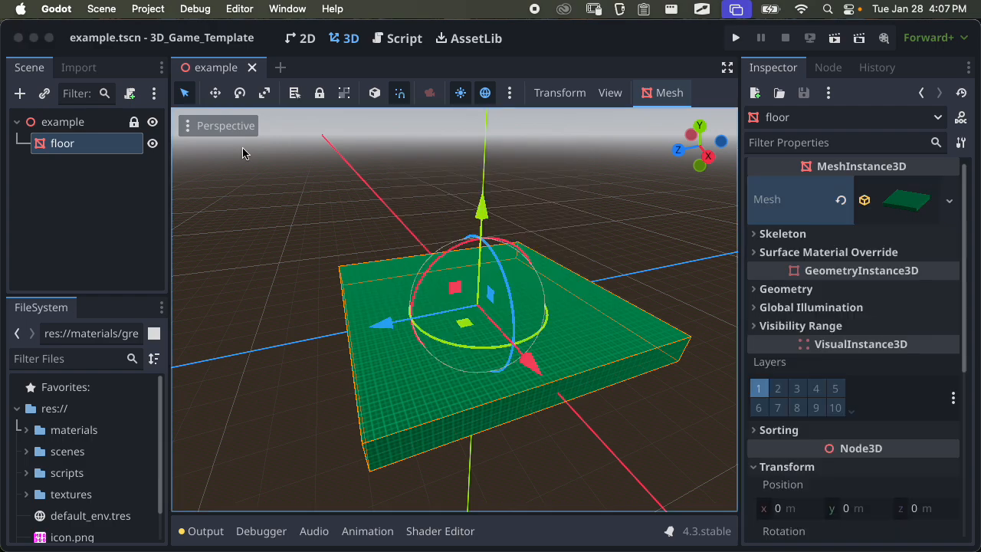
pyautogui.click(75, 158)
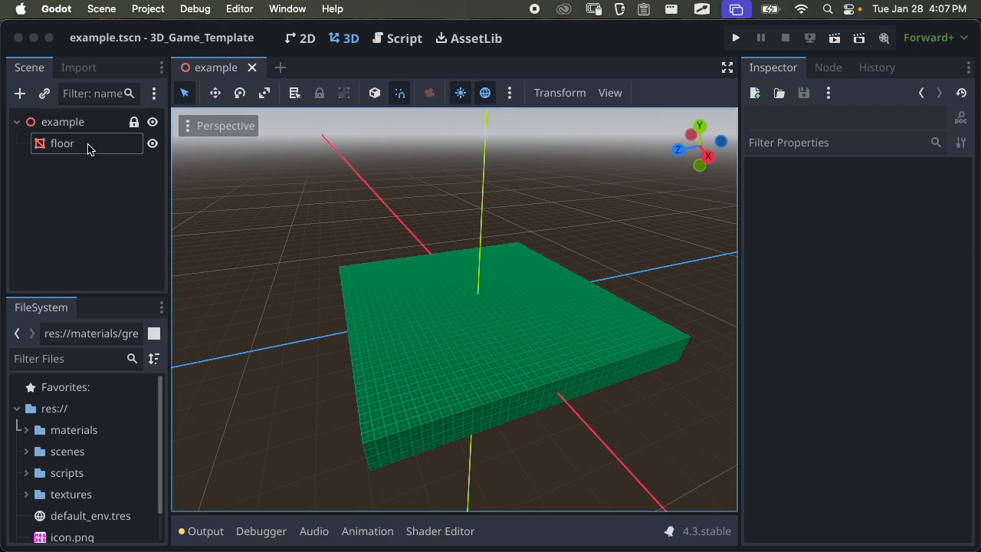
pyautogui.click(90, 148)
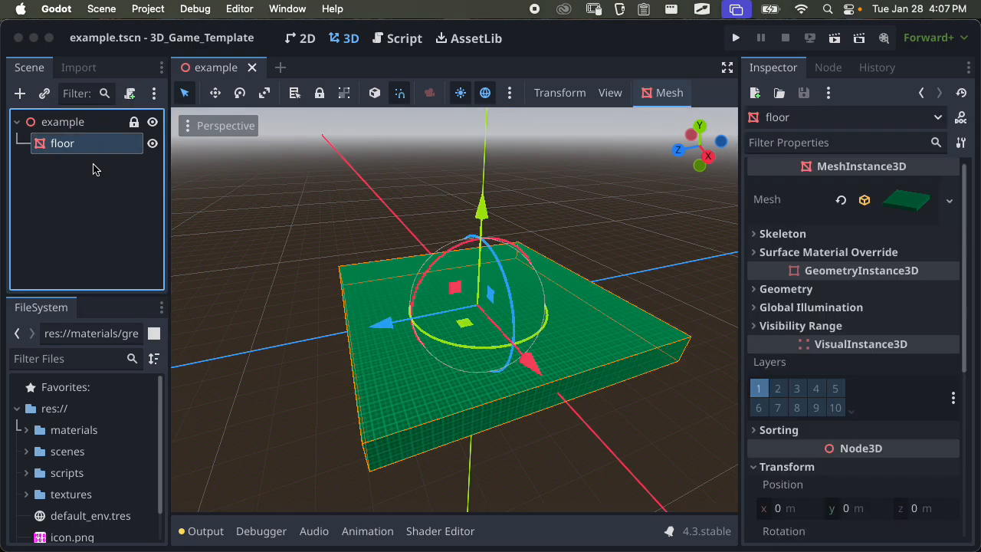
pyautogui.click(20, 95)
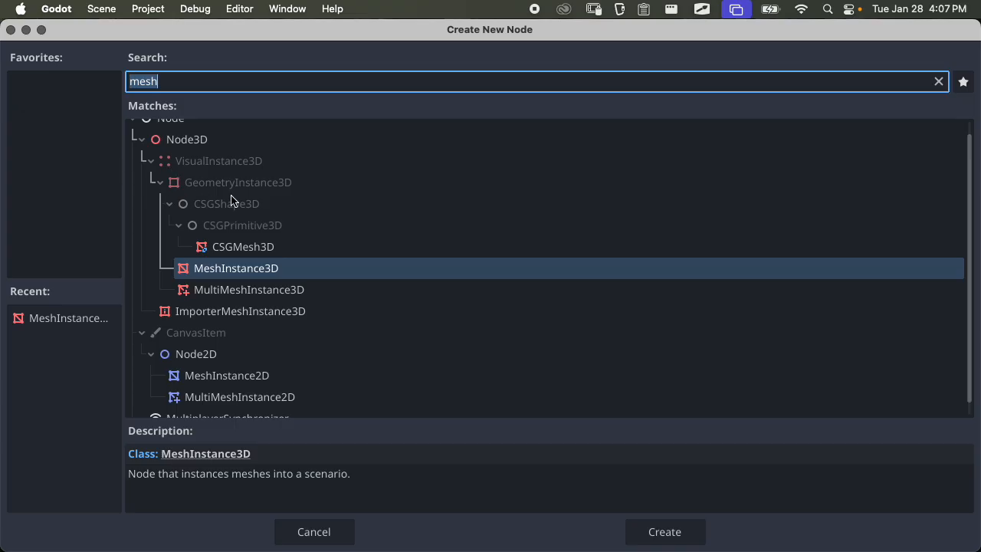
pyautogui.click(197, 139)
pyautogui.click(637, 521)
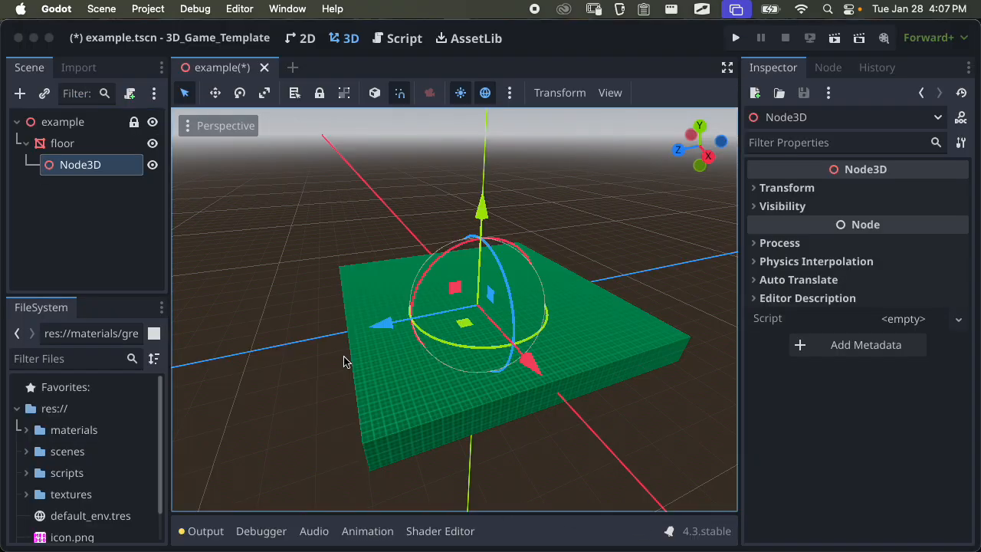
# Rename the Node3D under floor as room and save the scene
pyautogui.moveTo(80, 166)
pyautogui.mouseDown()
pyautogui.moveTo(72, 138)
pyautogui.moveTo(74, 164)
pyautogui.mouseUp()
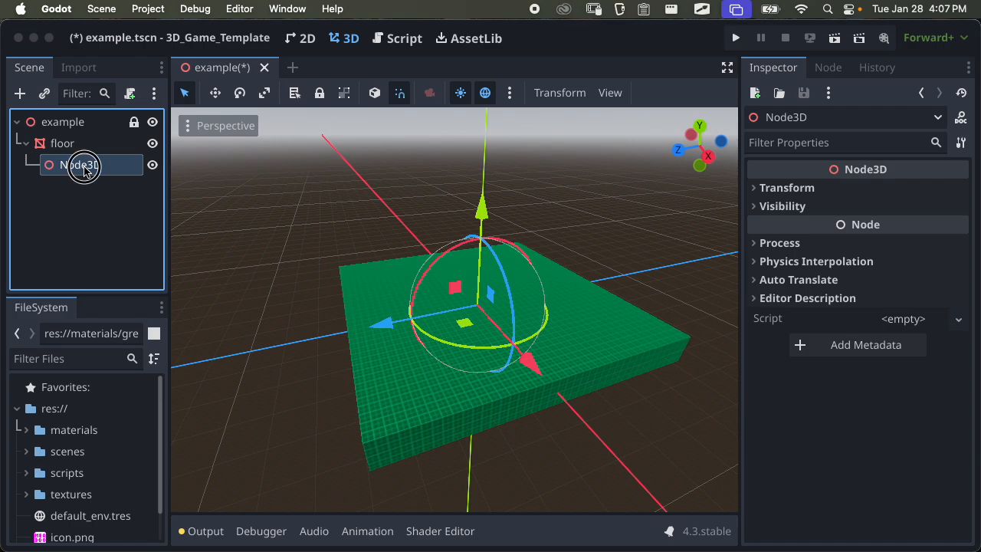
pyautogui.doubleClick(85, 169)
pyautogui.write('f')
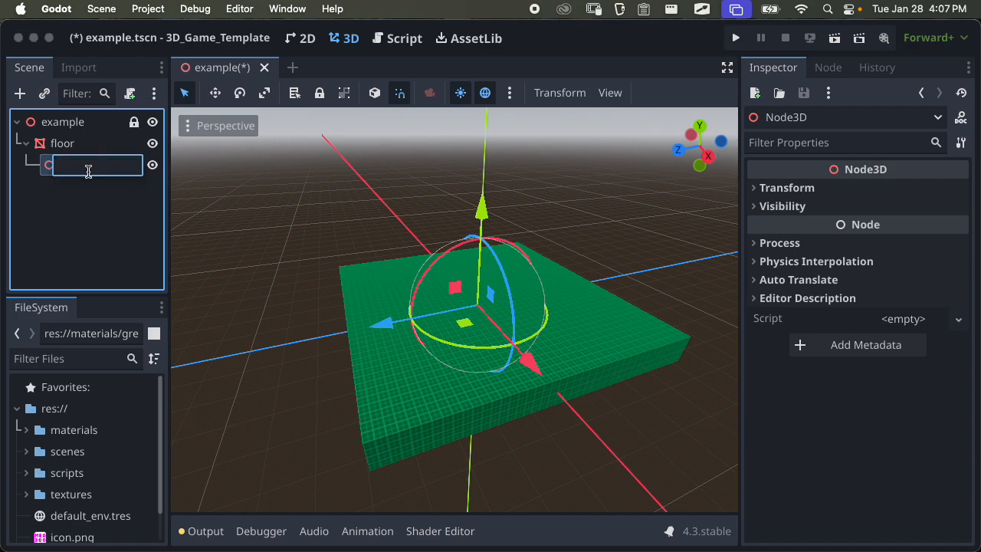
pyautogui.write('oom')
pyautogui.press('Return')
pyautogui.press('super+s')
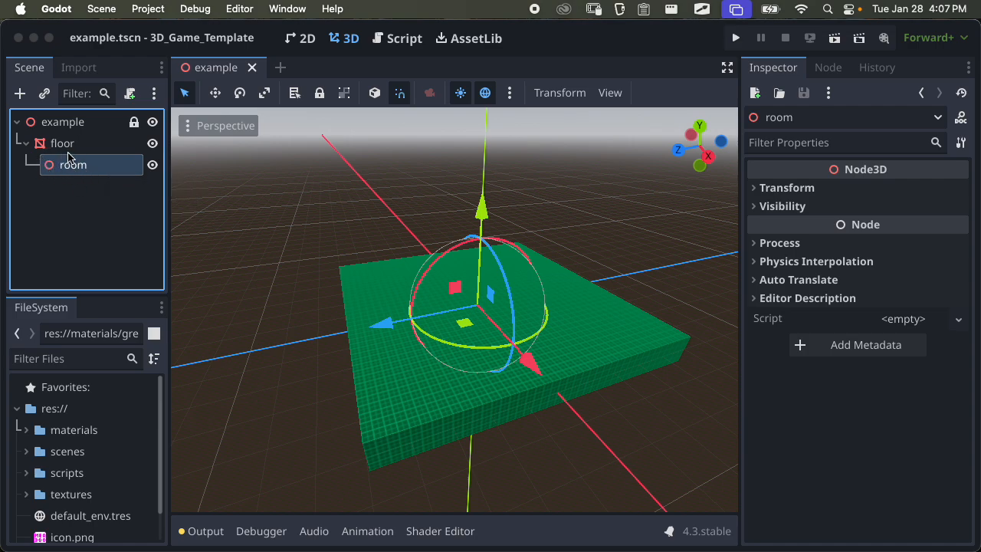
# Reparent room directly under the example root and nest floor inside room
pyautogui.moveTo(53, 161); pyautogui.dragTo(50, 133)
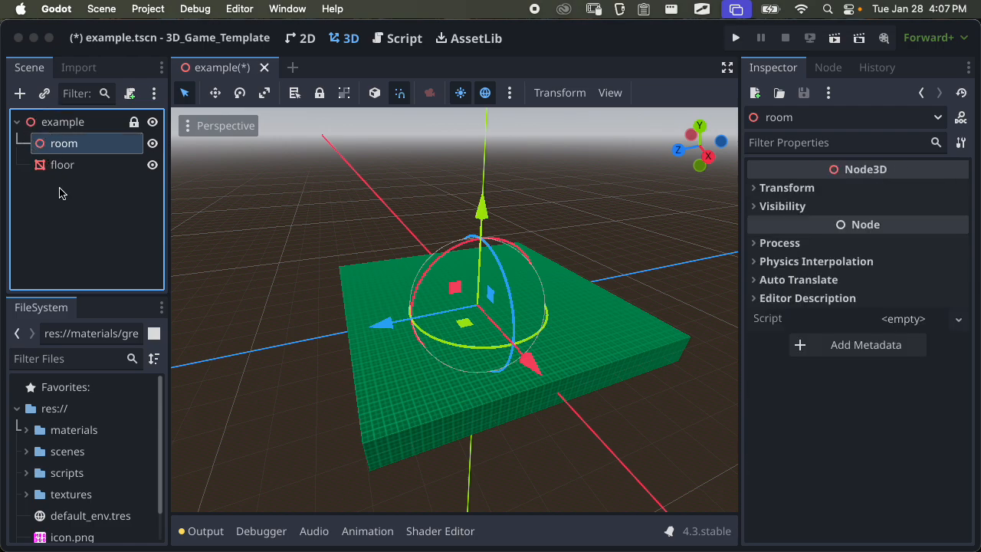
pyautogui.click(60, 125)
pyautogui.click(61, 143)
pyautogui.click(70, 147)
pyautogui.moveTo(61, 165); pyautogui.dragTo(83, 144)
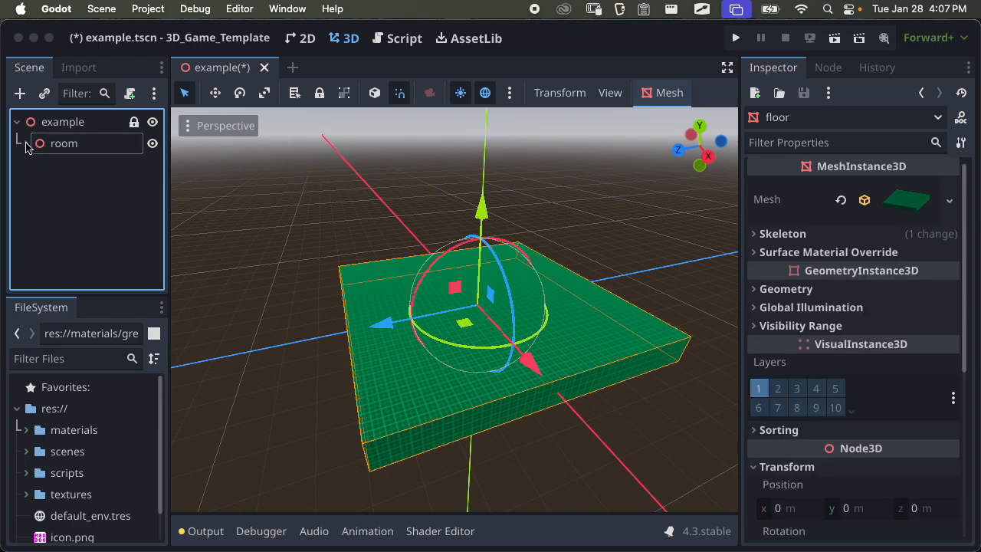
# Expand and select the room node, and save the reorganized scene
pyautogui.click(125, 146)
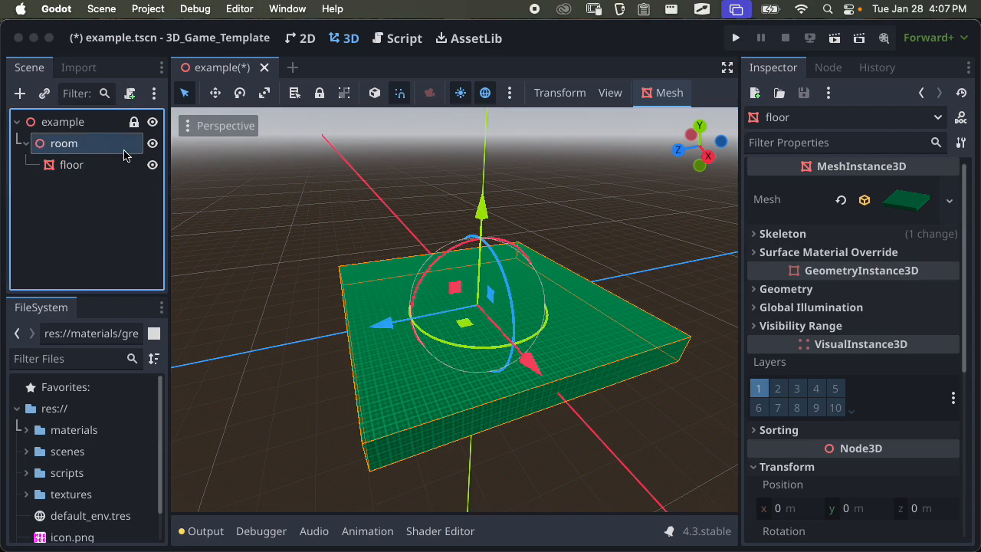
pyautogui.moveTo(388, 330)
pyautogui.mouseDown()
pyautogui.moveTo(335, 335)
pyautogui.moveTo(390, 328)
pyautogui.mouseUp()
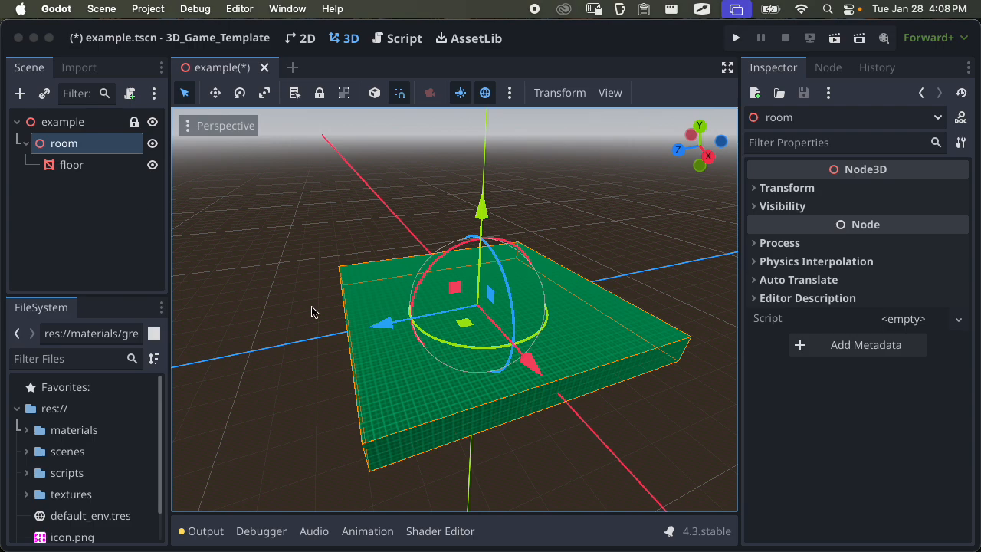
pyautogui.scroll(-3, 316, 311)
pyautogui.moveTo(345, 314); pyautogui.dragTo(434, 308, button='middle')
pyautogui.press('super+s')
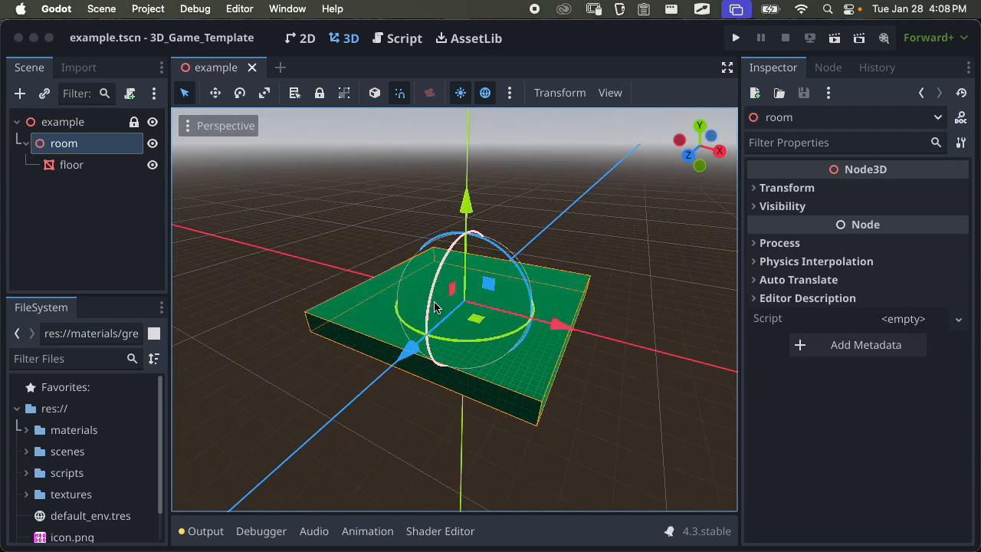
pyautogui.scroll(3, 437, 304)
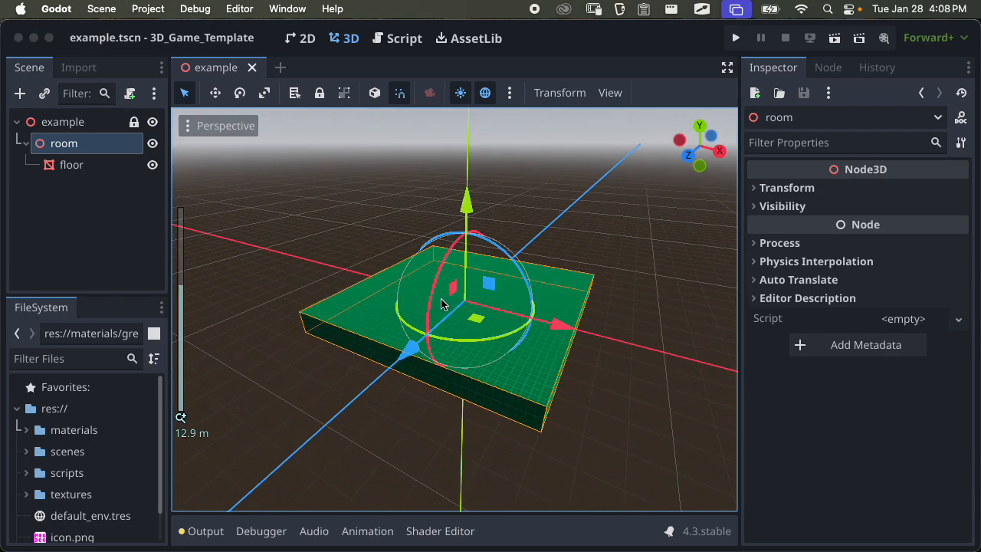
pyautogui.click(100, 166)
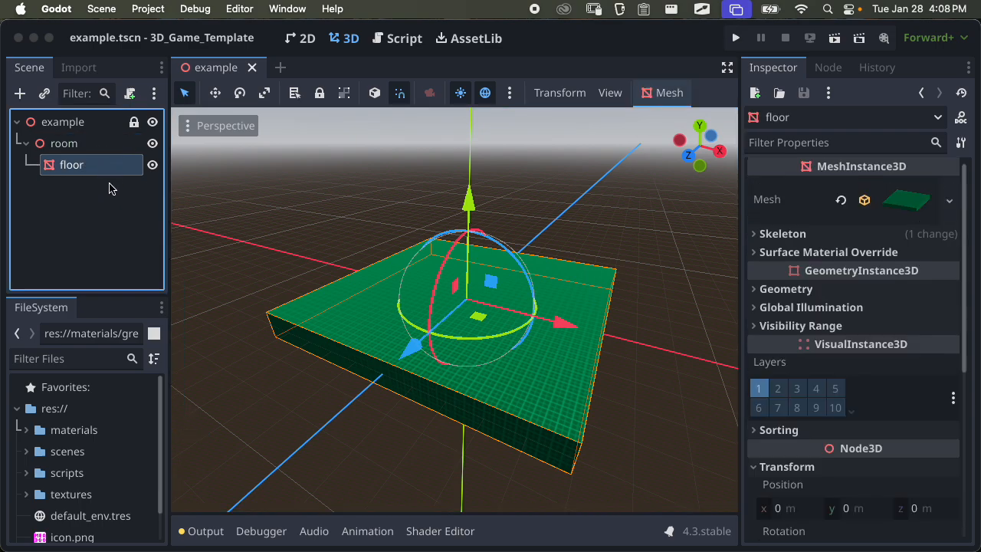
pyautogui.press('super+d')
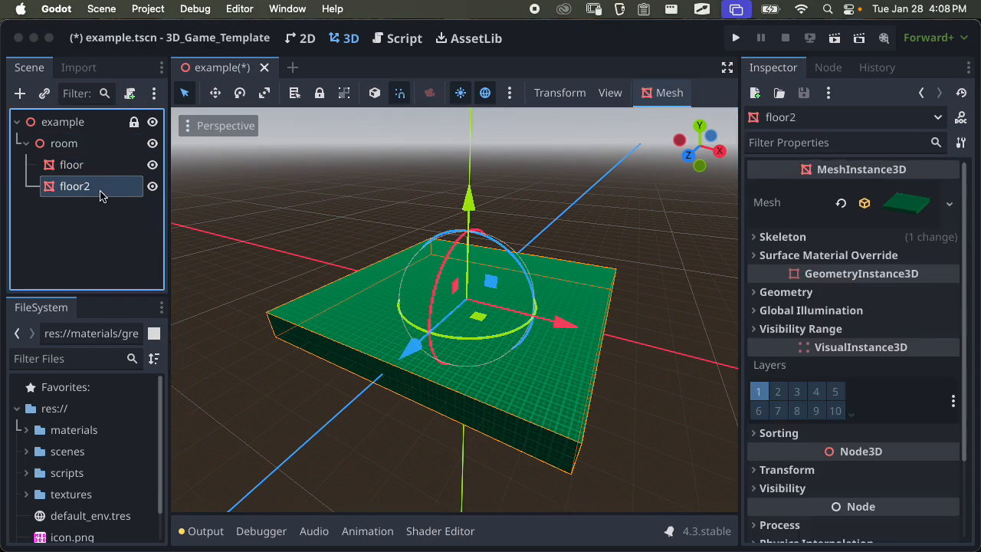
pyautogui.press('super+z')
# Duplicate the floor node, rename the copy as wall1 and save the scene
pyautogui.rightClick(75, 166)
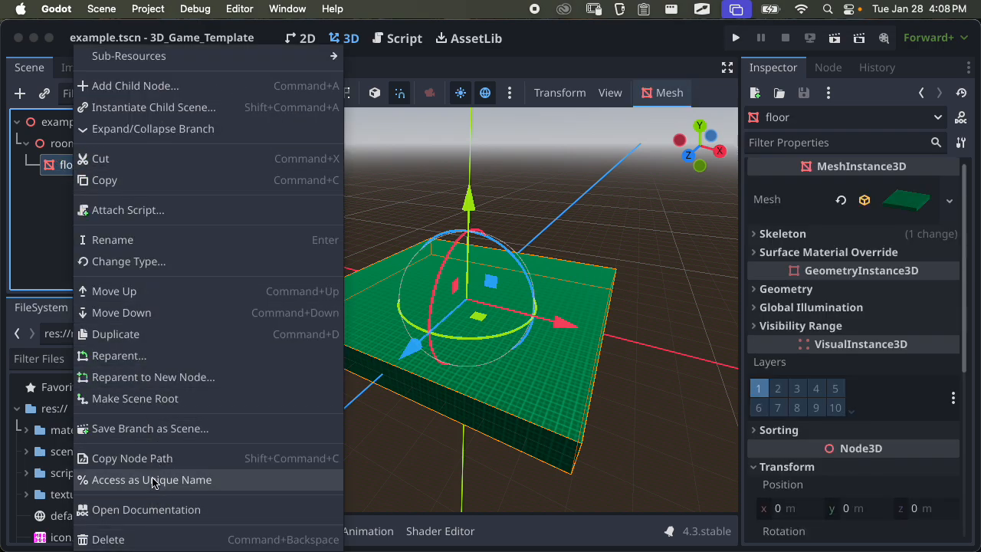
pyautogui.click(150, 333)
pyautogui.doubleClick(93, 193)
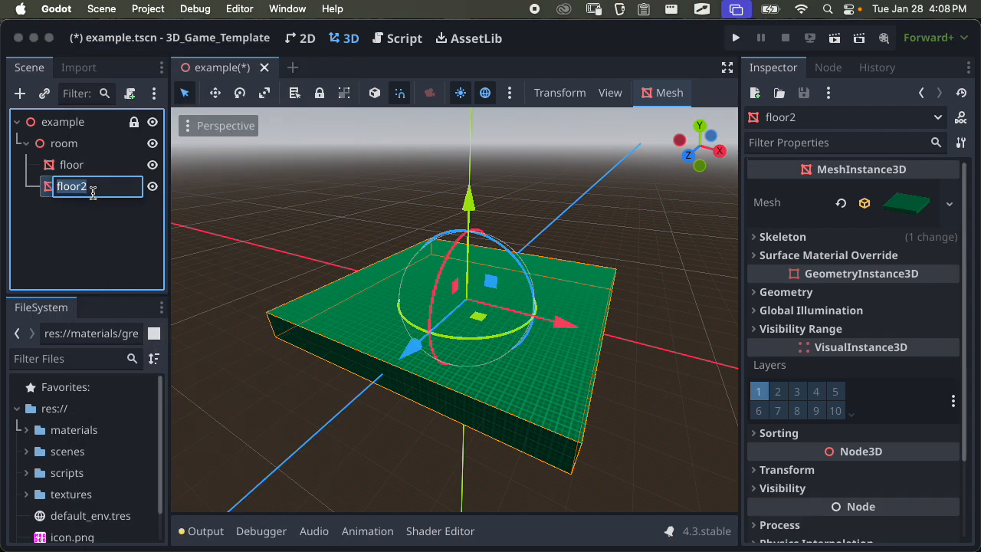
pyautogui.write('wall1')
pyautogui.press('Return')
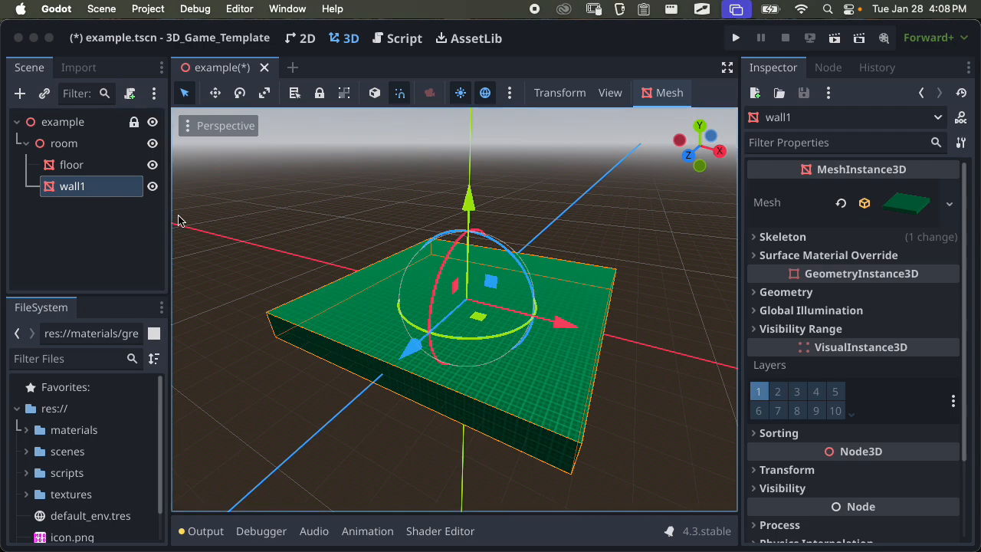
pyautogui.press('super+s')
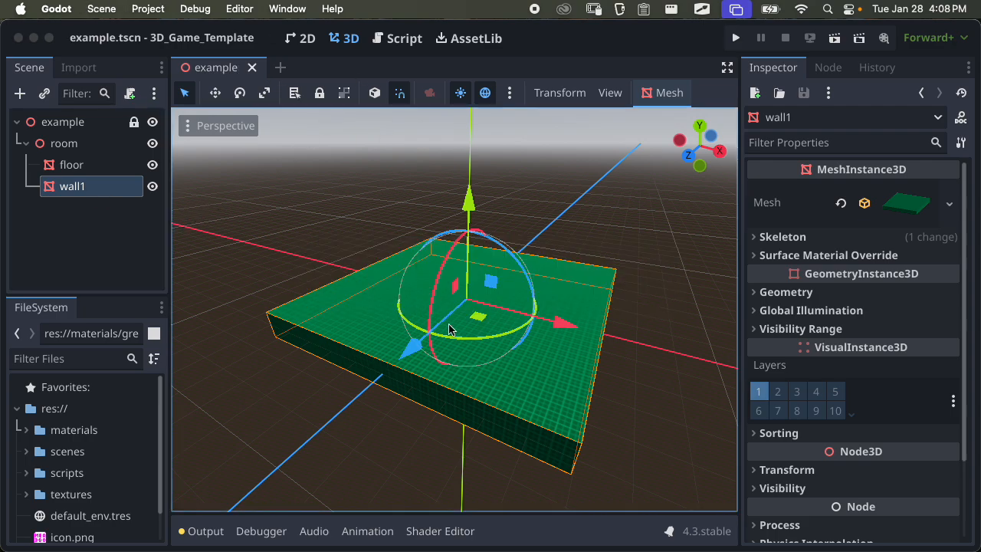
# Move wall1 backward along the Z axis so it extends partly past the floor, and save the scene
pyautogui.moveTo(408, 348); pyautogui.dragTo(483, 287)
pyautogui.moveTo(596, 380); pyautogui.dragTo(445, 349, button='right')
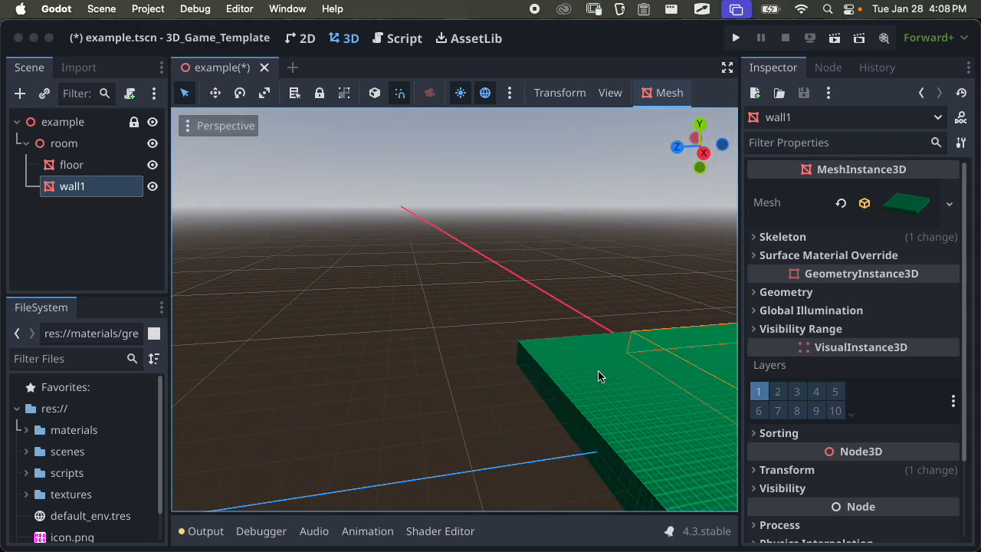
pyautogui.press('f')
pyautogui.scroll(-1, 597, 376)
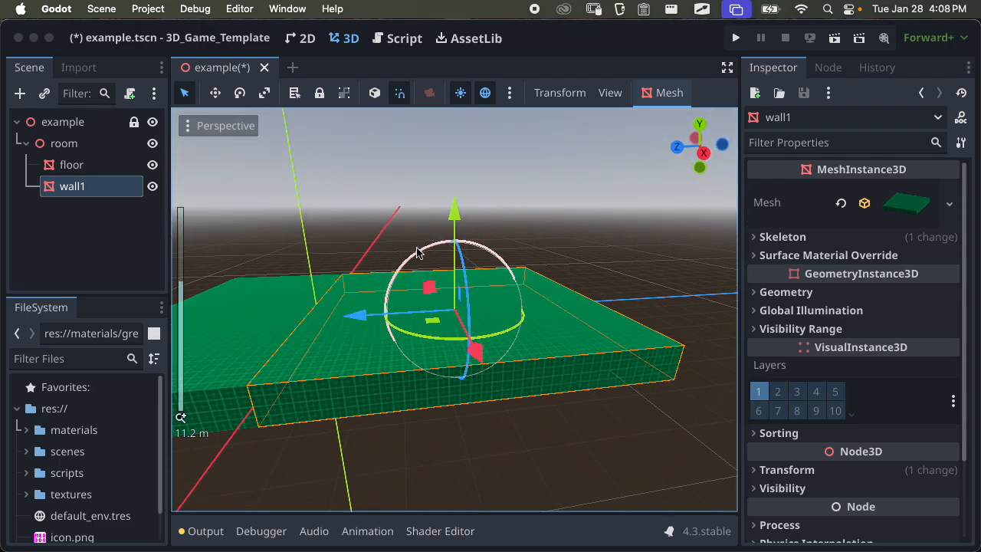
pyautogui.moveTo(416, 253)
pyautogui.mouseDown()
pyautogui.moveTo(385, 291)
pyautogui.moveTo(360, 367)
pyautogui.mouseUp()
pyautogui.press('super+z')
pyautogui.press('super+s')
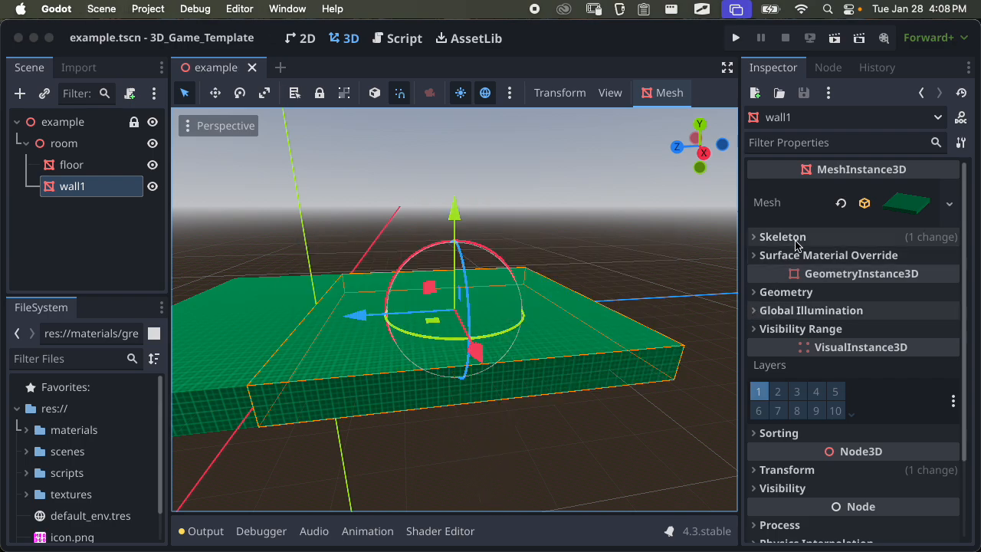
# Expand wall1's mesh properties and move wall1 farther along the Z axis until it sits edge to edge with the floor
pyautogui.click(891, 212)
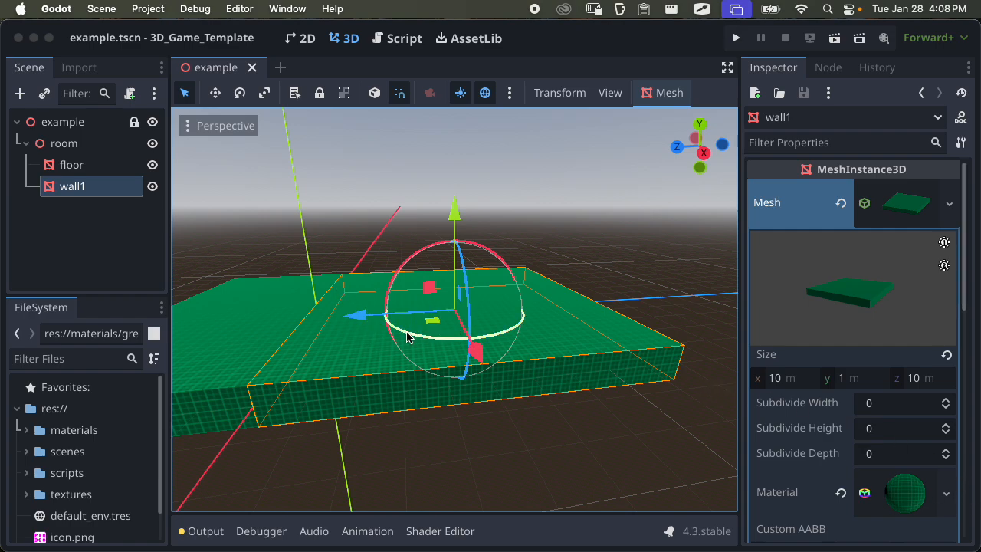
pyautogui.scroll(-2, 356, 316)
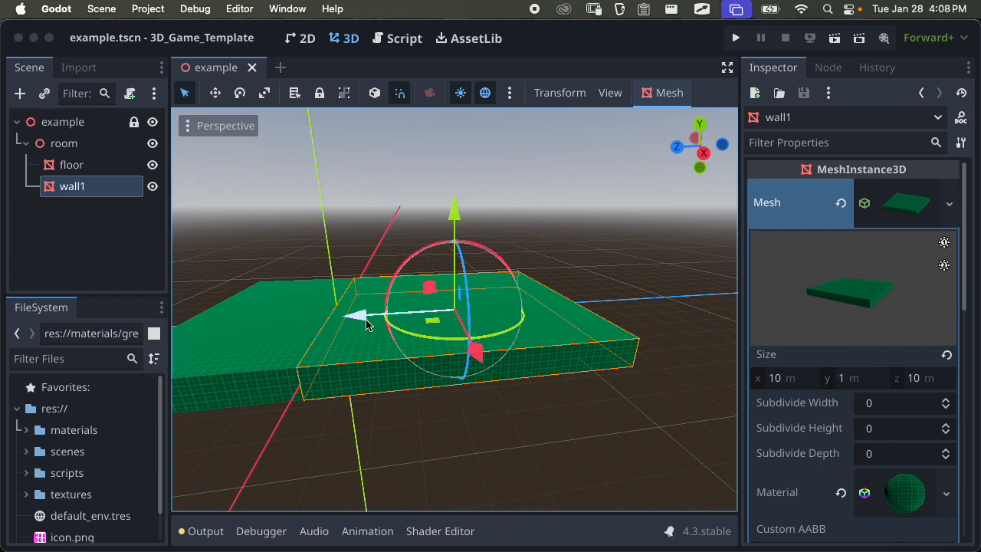
pyautogui.moveTo(366, 316); pyautogui.dragTo(479, 324)
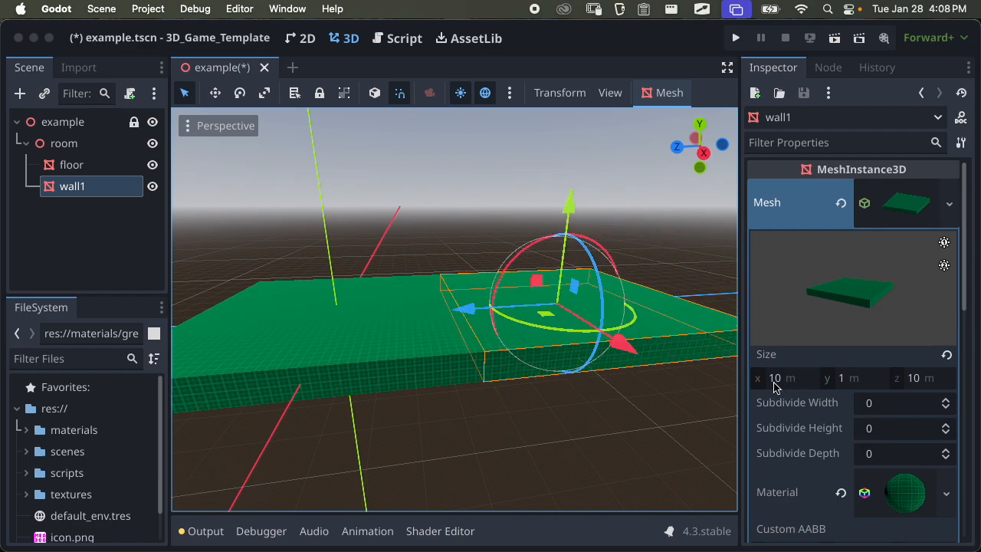
pyautogui.moveTo(473, 320)
pyautogui.mouseDown()
pyautogui.moveTo(516, 306)
pyautogui.moveTo(459, 309)
pyautogui.moveTo(482, 306)
pyautogui.moveTo(462, 319)
pyautogui.mouseUp()
# Try a Z size of 1 m on wall1's mesh, and restore it to 10 m
pyautogui.click(923, 377)
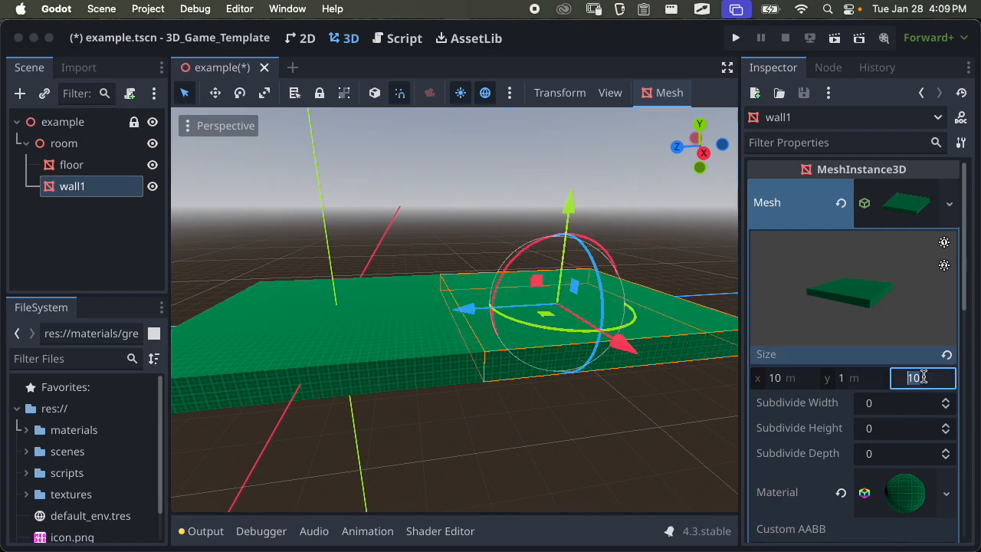
pyautogui.write('1')
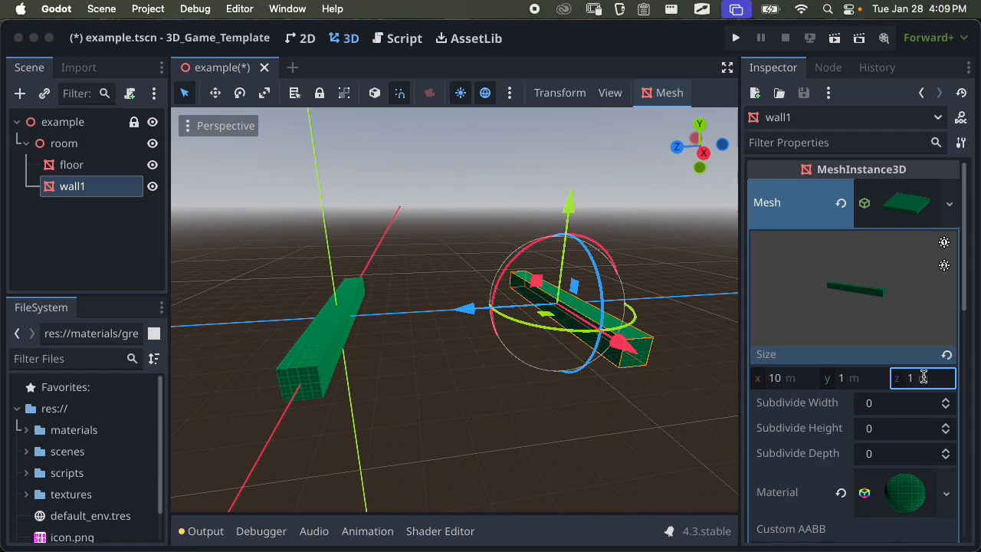
pyautogui.write('0')
pyautogui.press('Return')
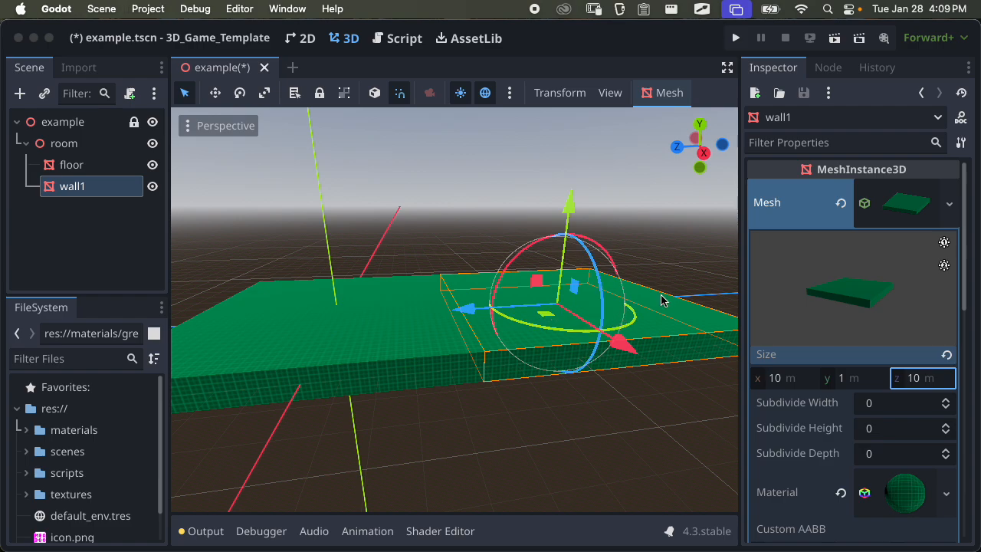
# Save the scene and make wall1's mesh resource unique, independent of the floor's mesh
pyautogui.press('super+s')
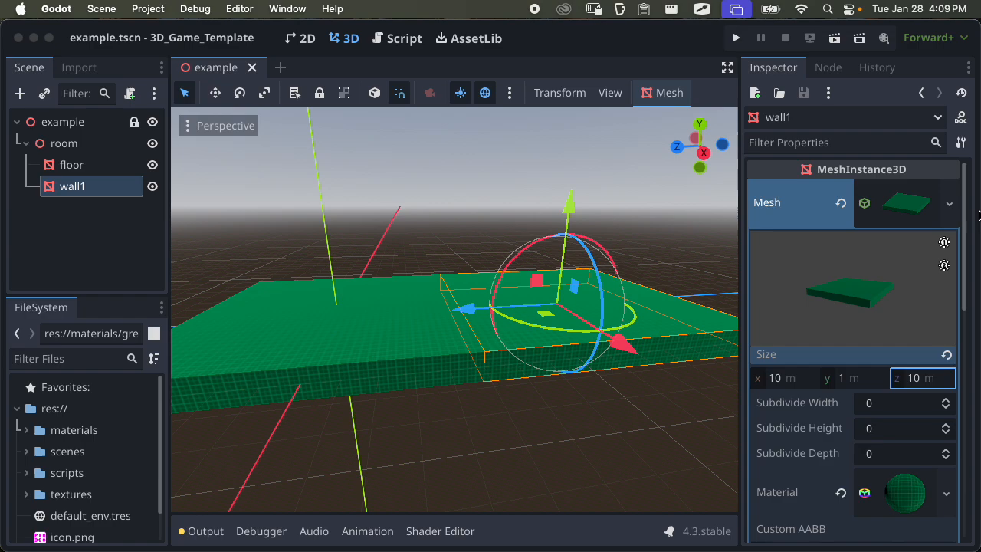
pyautogui.click(948, 203)
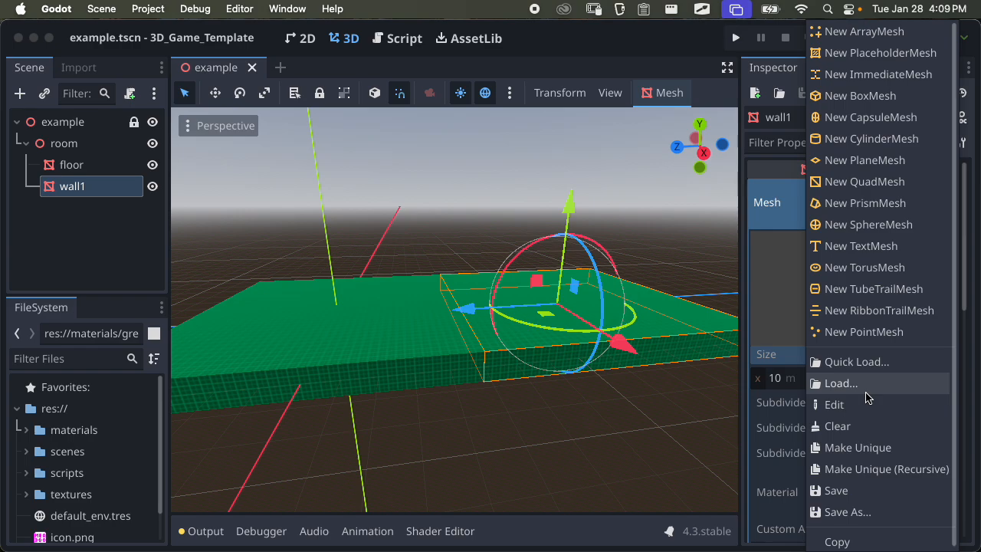
pyautogui.click(894, 447)
# Set the Z size of wall1's mesh to 1 m and save the scene
pyautogui.click(936, 377)
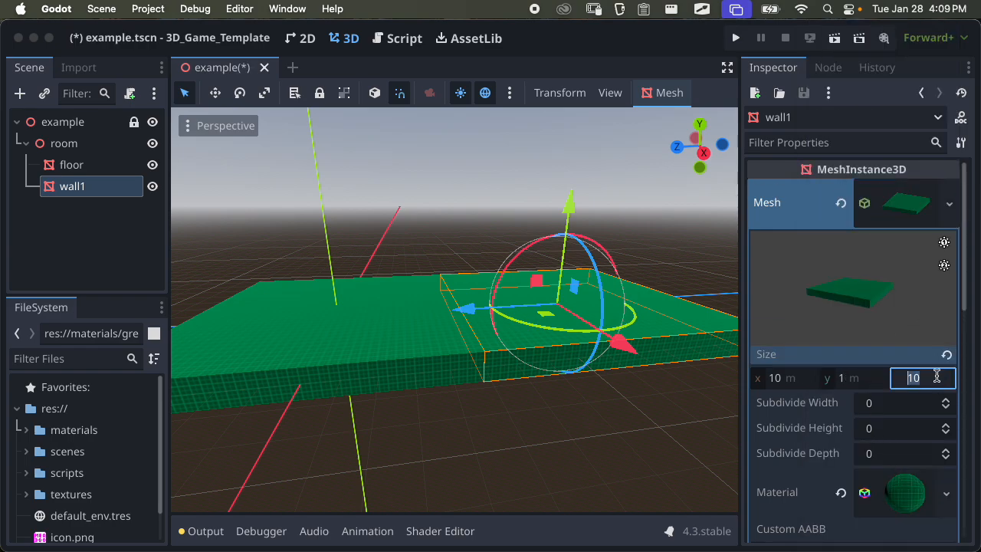
pyautogui.write('1')
pyautogui.press('Return')
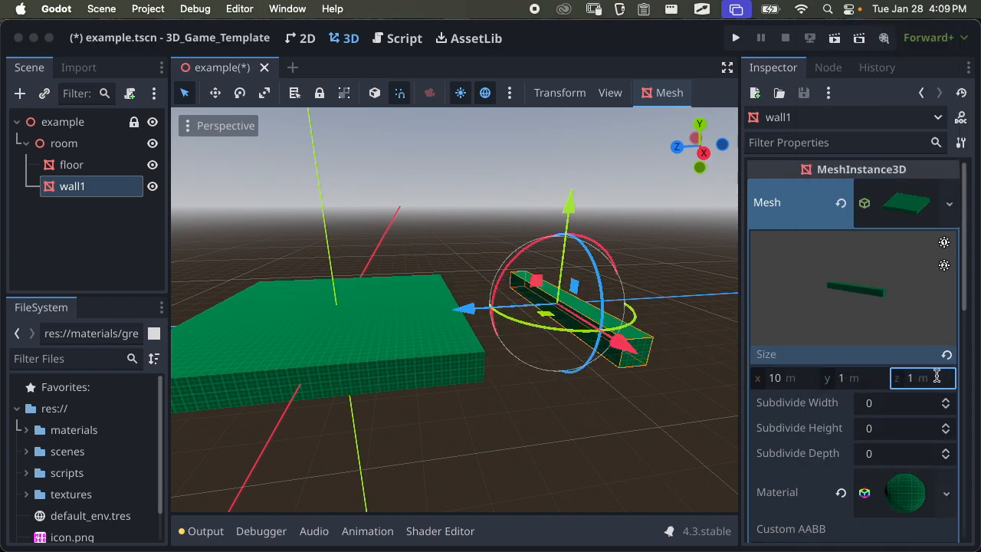
pyautogui.press('super+s')
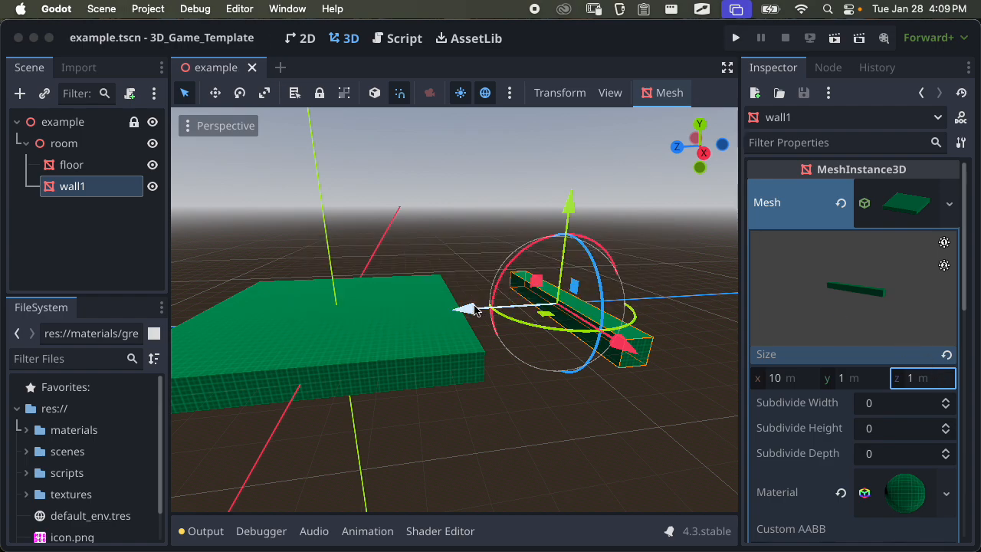
# Try to line wall1 up with the floor's edge by moving it along the Z axis in 1 m snaps
pyautogui.moveTo(475, 310); pyautogui.dragTo(378, 331)
pyautogui.scroll(3, 562, 373)
pyautogui.moveTo(562, 374); pyautogui.dragTo(524, 327, button='middle')
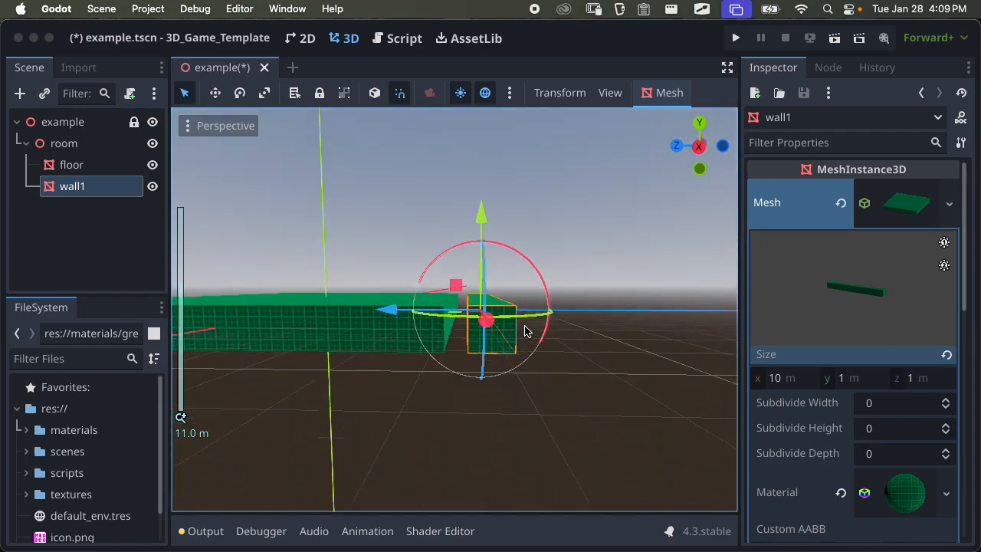
pyautogui.moveTo(376, 318); pyautogui.dragTo(375, 319)
pyautogui.moveTo(445, 329); pyautogui.dragTo(452, 371, button='middle')
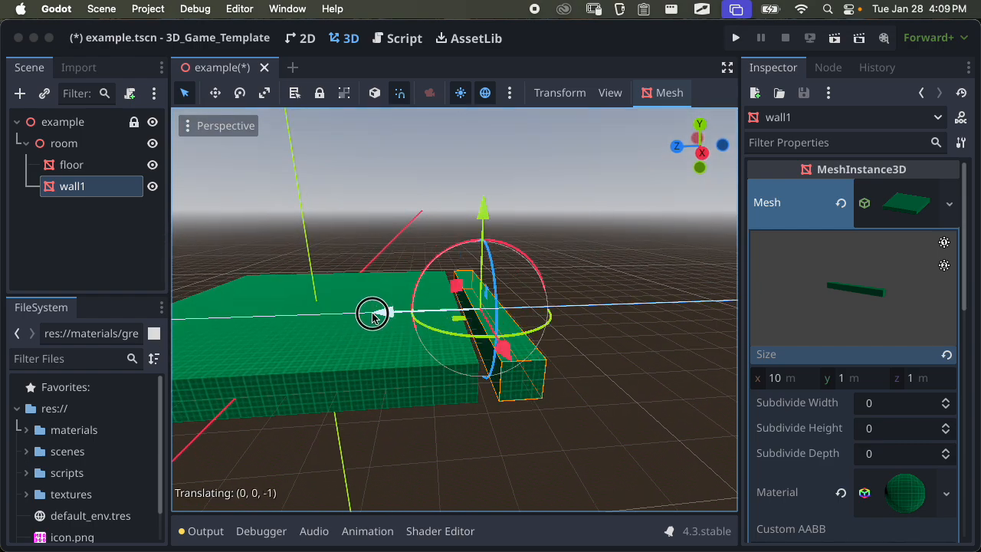
pyautogui.scroll(3, 416, 321)
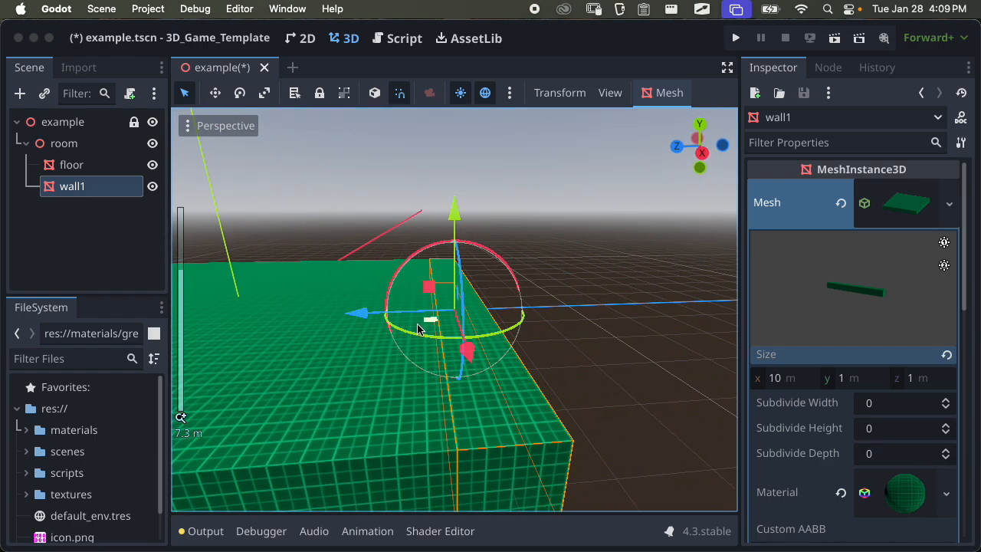
pyautogui.moveTo(364, 324); pyautogui.dragTo(449, 324)
pyautogui.moveTo(449, 324)
pyautogui.mouseDown(button='middle')
pyautogui.moveTo(442, 436)
pyautogui.moveTo(429, 365)
pyautogui.moveTo(437, 310)
pyautogui.mouseUp(button='middle')
pyautogui.moveTo(437, 309); pyautogui.dragTo(402, 318)
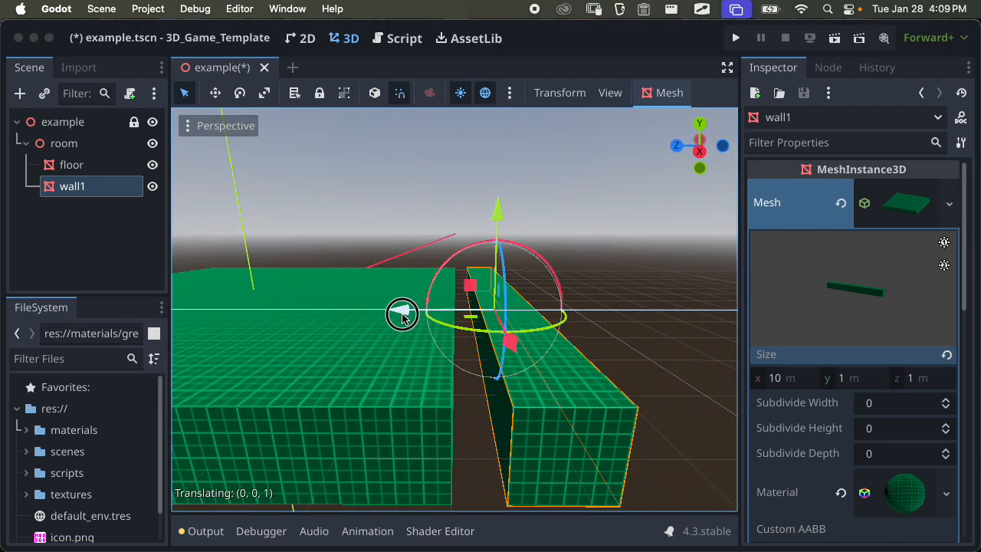
pyautogui.moveTo(402, 316); pyautogui.dragTo(482, 408, button='middle')
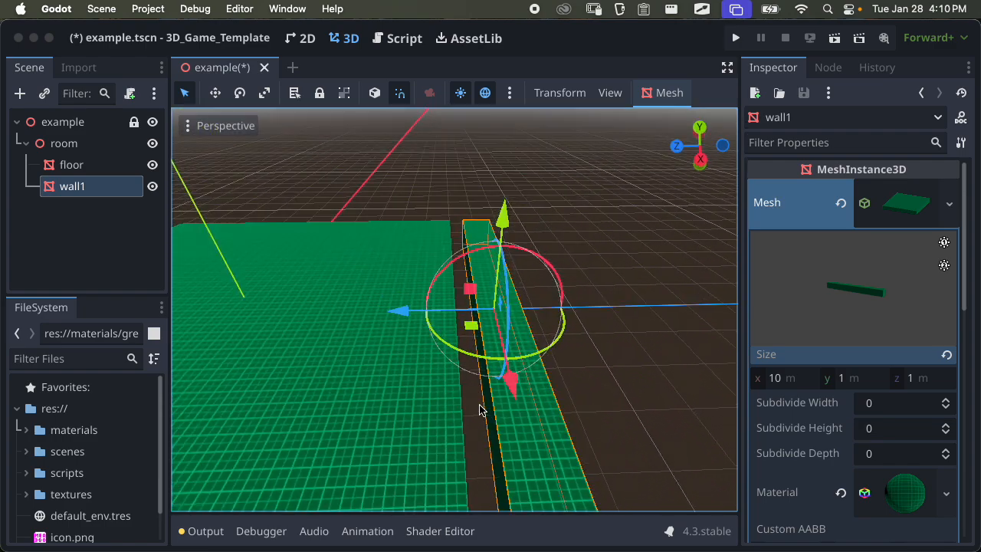
pyautogui.scroll(-5, 487, 401)
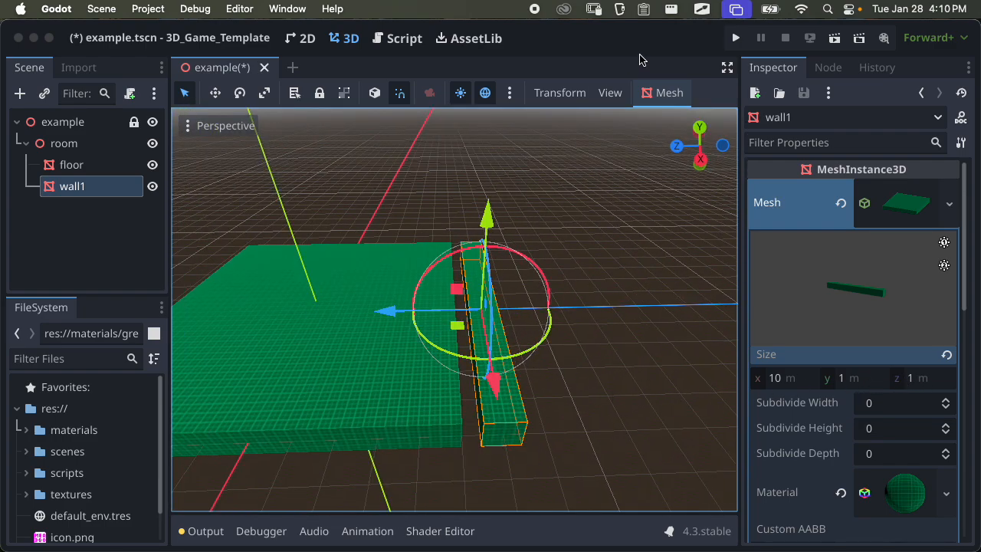
# Set the translate snap to 0.5 and move wall1 along the Z axis flush against the floor's edge
pyautogui.click(556, 92)
pyautogui.moveTo(609, 92)
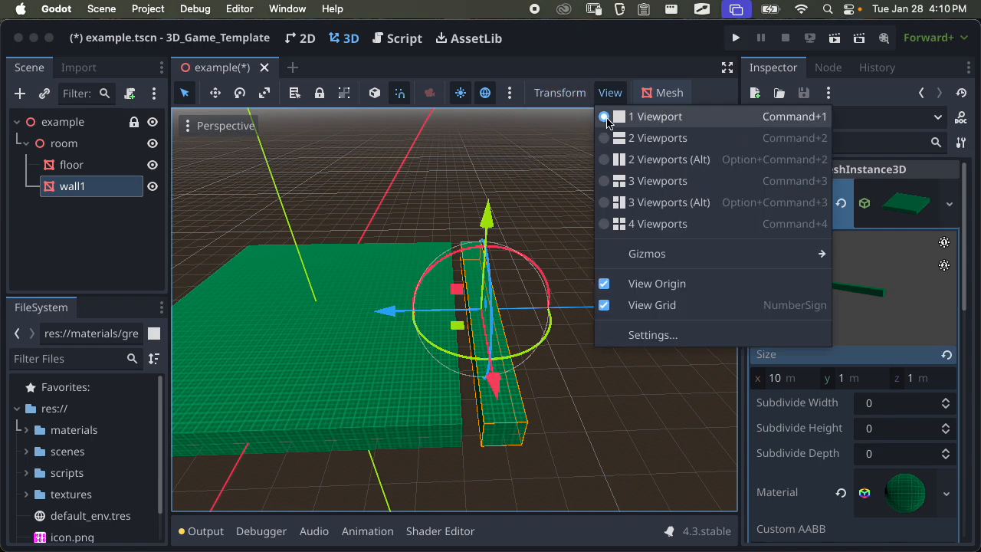
pyautogui.moveTo(567, 95)
pyautogui.click(580, 168)
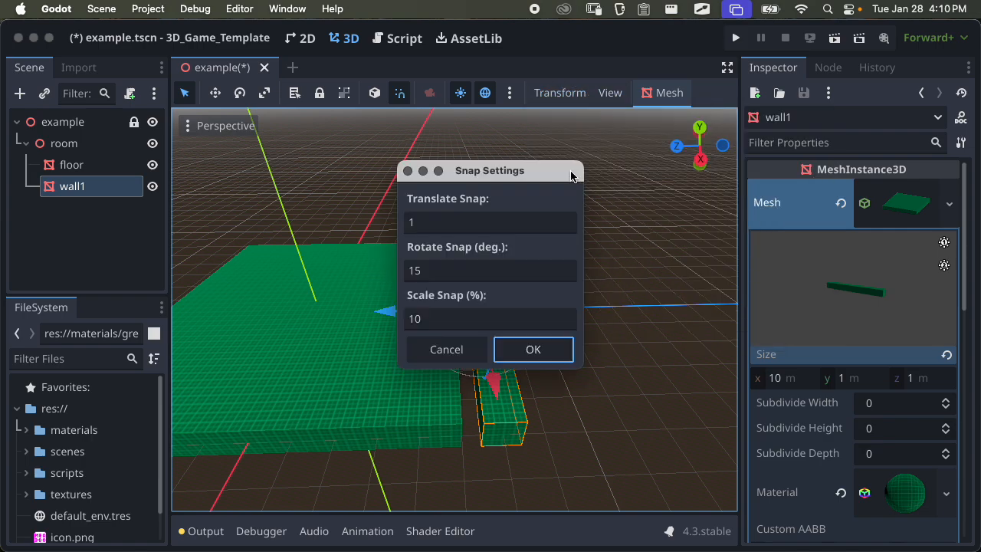
pyautogui.click(487, 221)
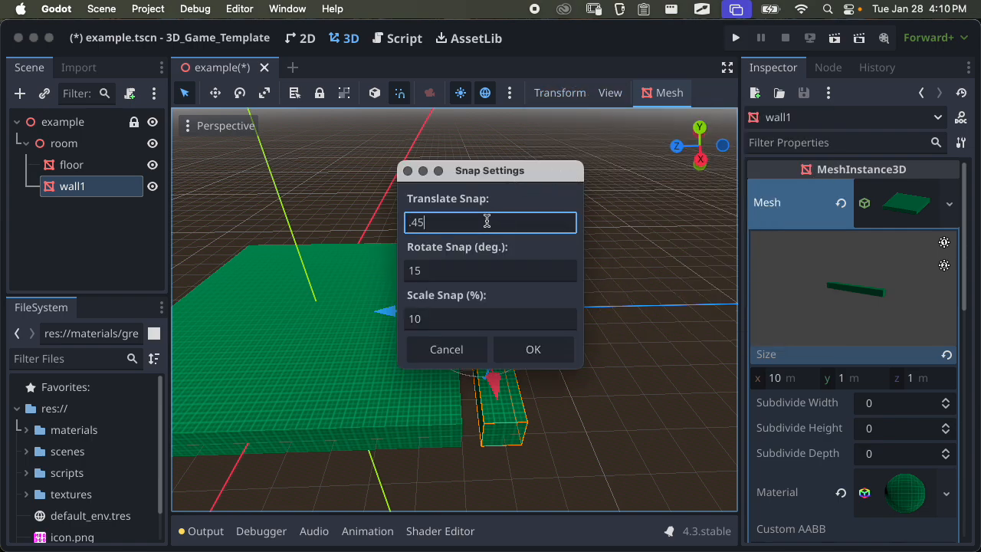
pyautogui.click(525, 350)
pyautogui.moveTo(396, 317); pyautogui.dragTo(396, 353)
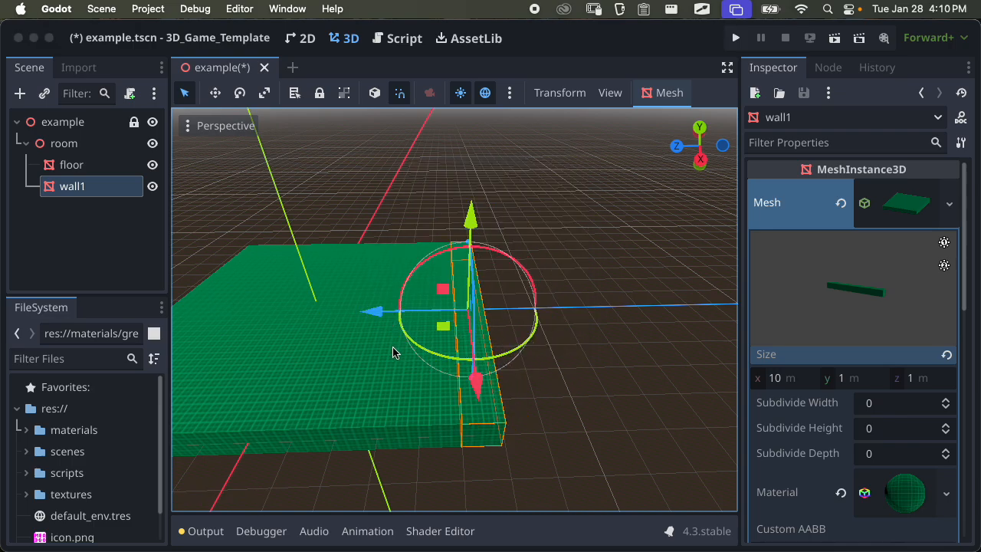
pyautogui.moveTo(397, 352); pyautogui.dragTo(407, 369, button='middle')
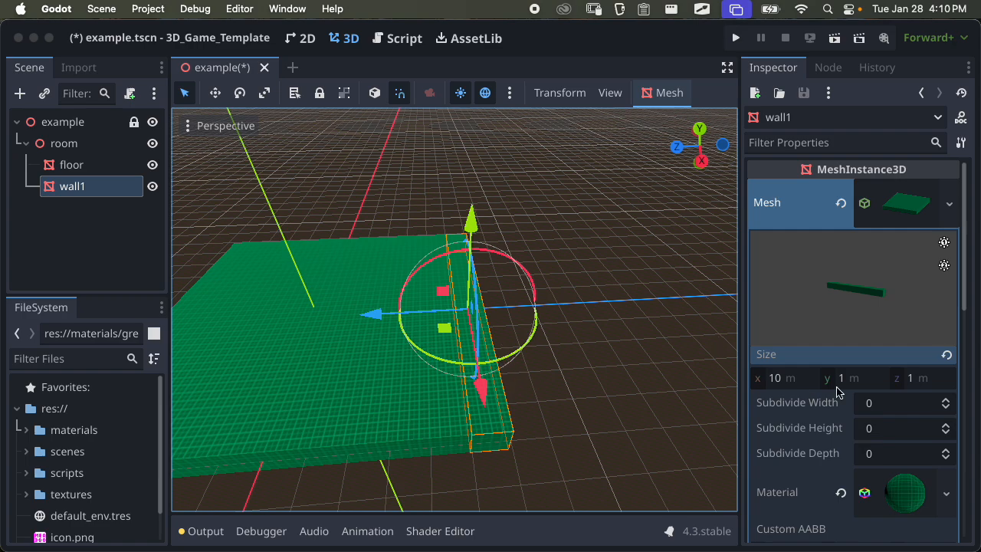
# Set the translate snap to 1 and move wall1 along the Z axis away from the floor
pyautogui.click(559, 91)
pyautogui.click(569, 169)
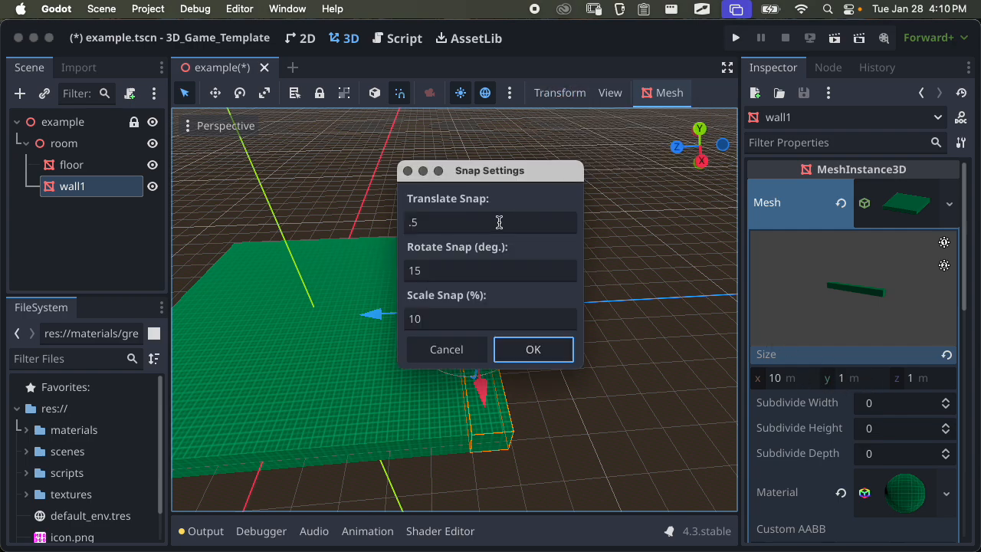
pyautogui.click(497, 222)
pyautogui.write('1')
pyautogui.click(521, 349)
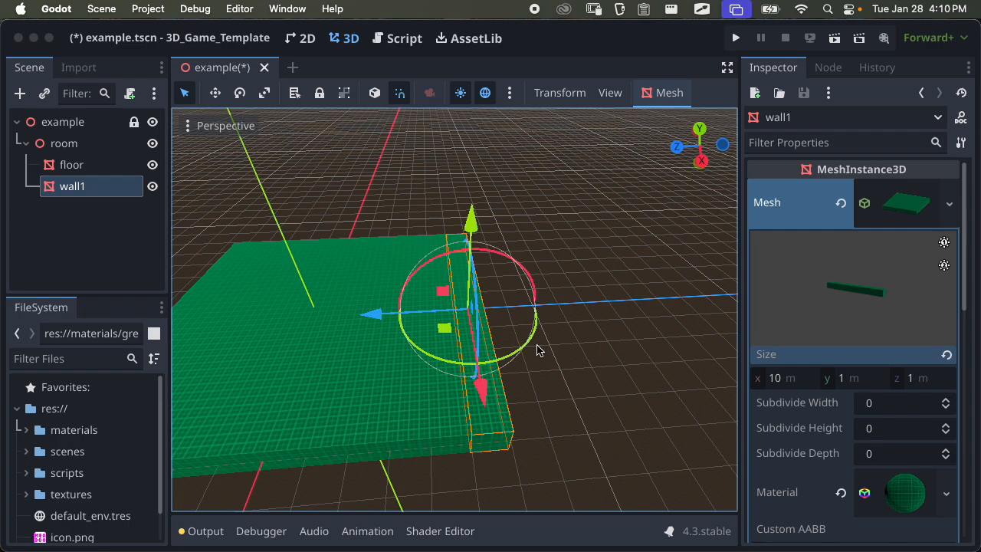
pyautogui.moveTo(374, 322); pyautogui.dragTo(418, 315)
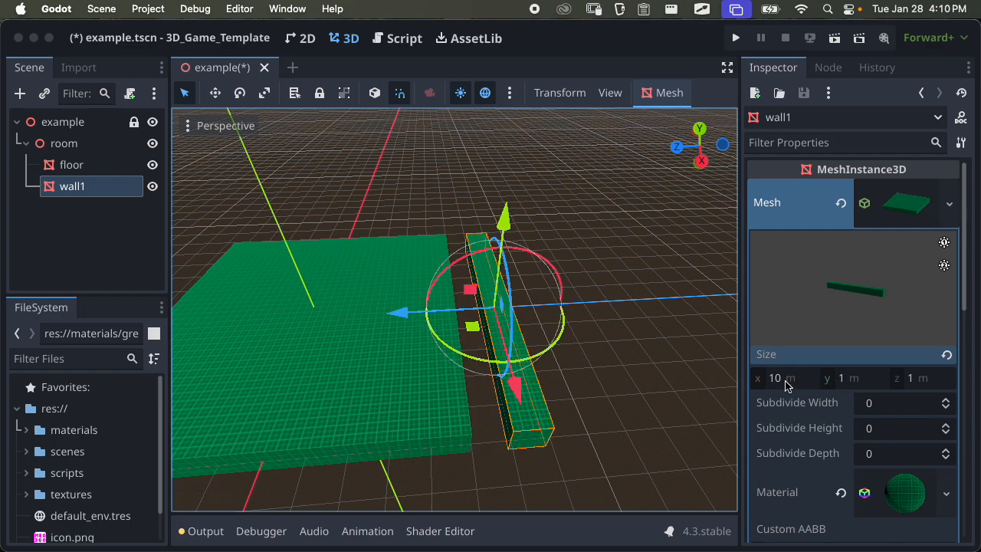
# Check the floor's mesh size for comparison, and set the Z size of wall1's mesh to 2 m
pyautogui.click(340, 346)
pyautogui.click(910, 219)
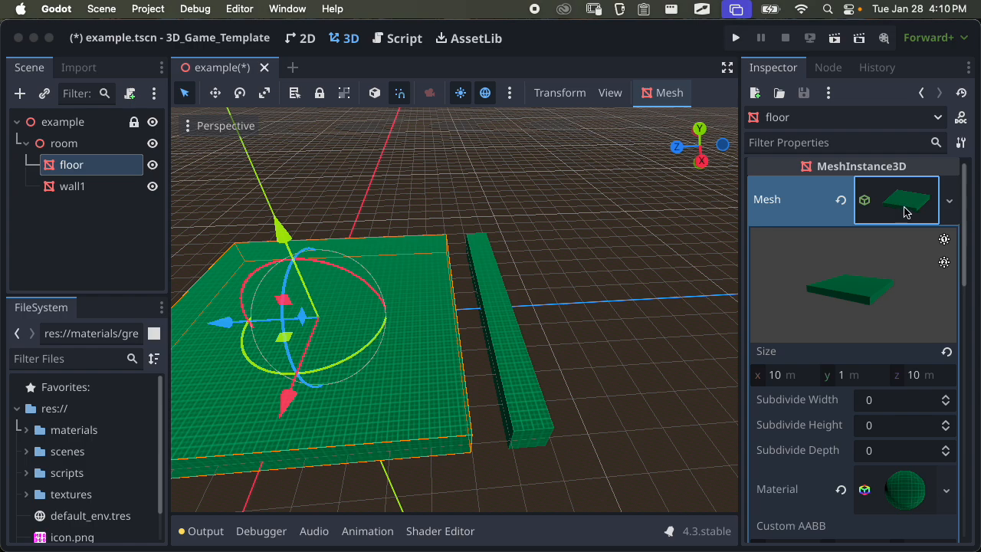
pyautogui.click(491, 321)
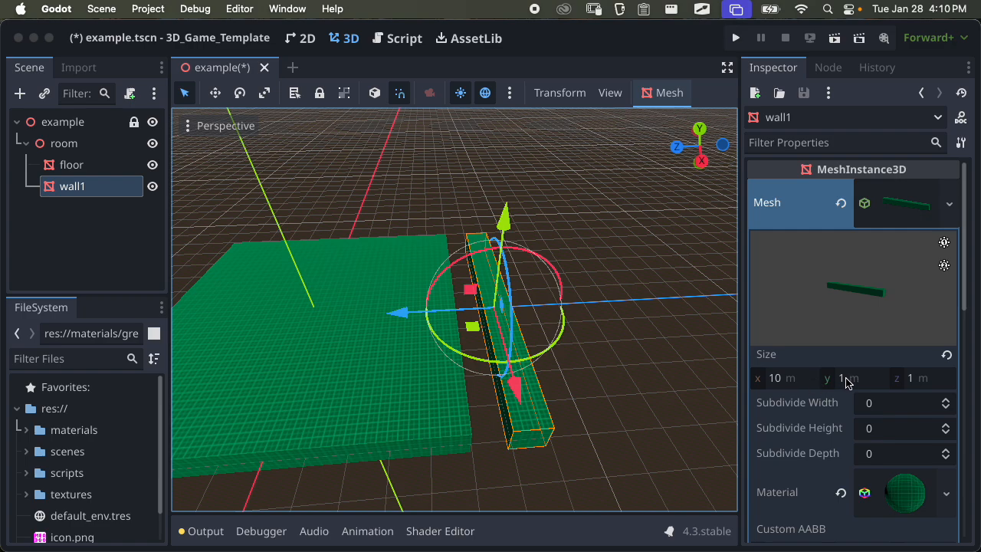
pyautogui.click(930, 378)
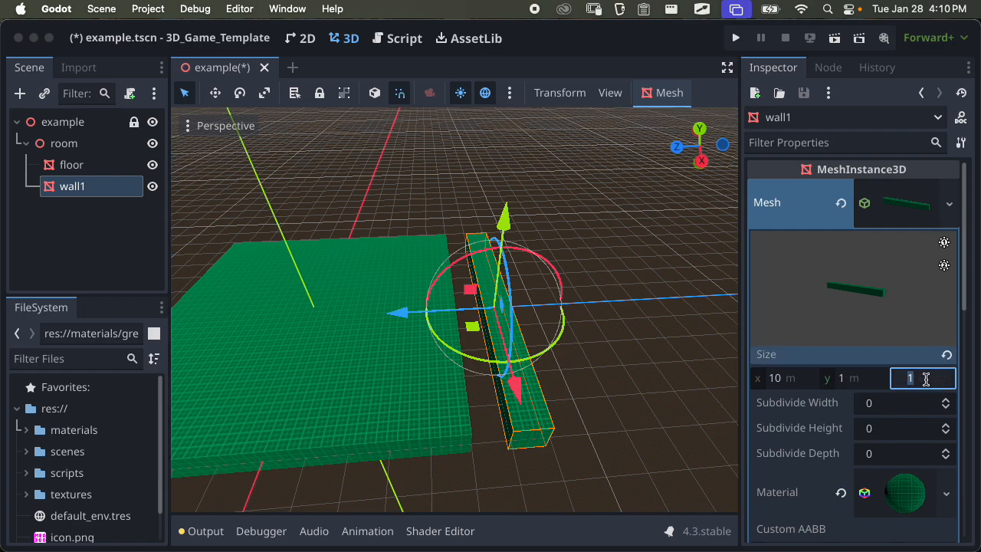
pyautogui.write('2')
pyautogui.press('Return')
# Try to fit the thicker wall1 against the floor's edge by moving it back and forth along the Z axis
pyautogui.moveTo(435, 317); pyautogui.dragTo(376, 321)
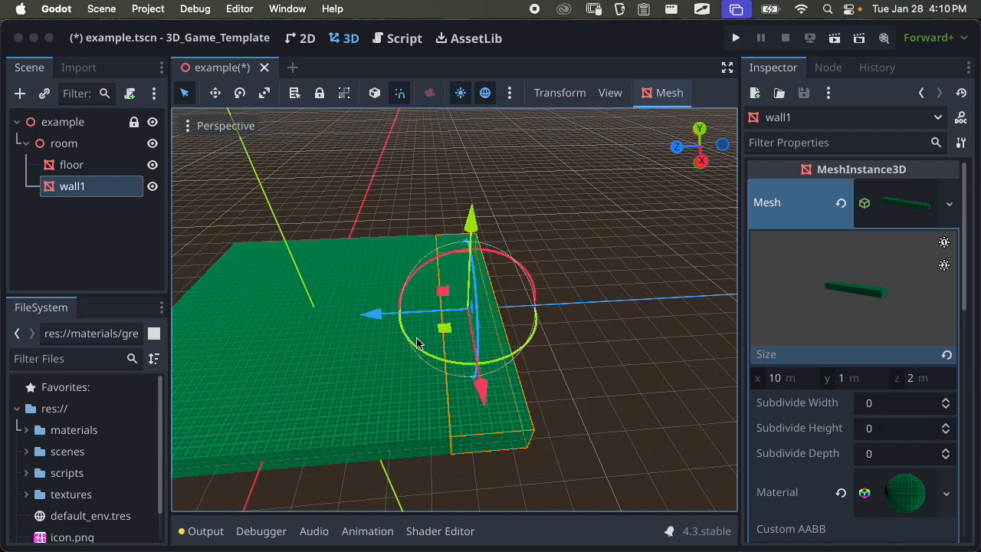
pyautogui.moveTo(376, 321); pyautogui.dragTo(453, 350, button='middle')
pyautogui.moveTo(412, 363); pyautogui.dragTo(443, 367)
# Set wall1's Z position to -6 m so it meets the floor's edge, and save the scene
pyautogui.scroll(-5, 823, 406)
pyautogui.scroll(-3, 821, 395)
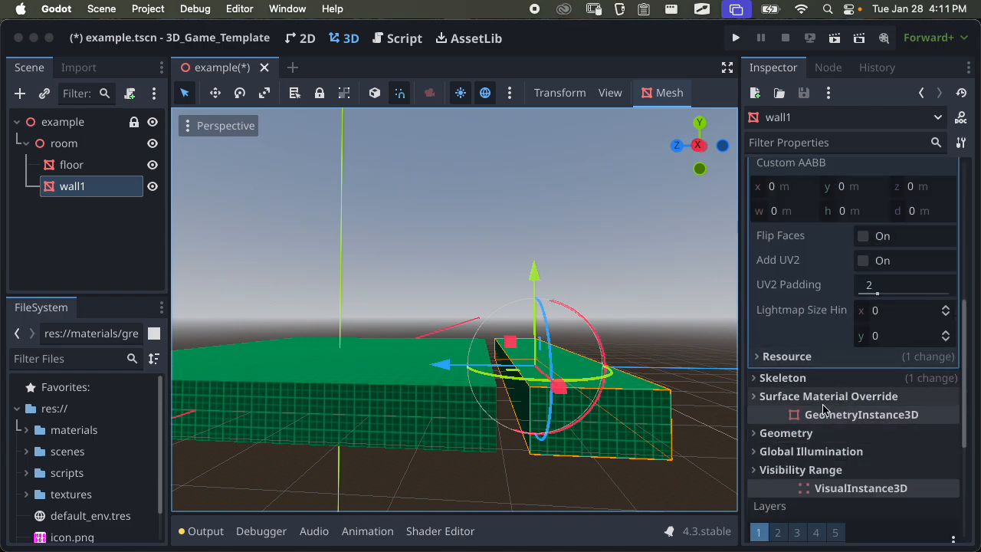
pyautogui.scroll(-5, 819, 414)
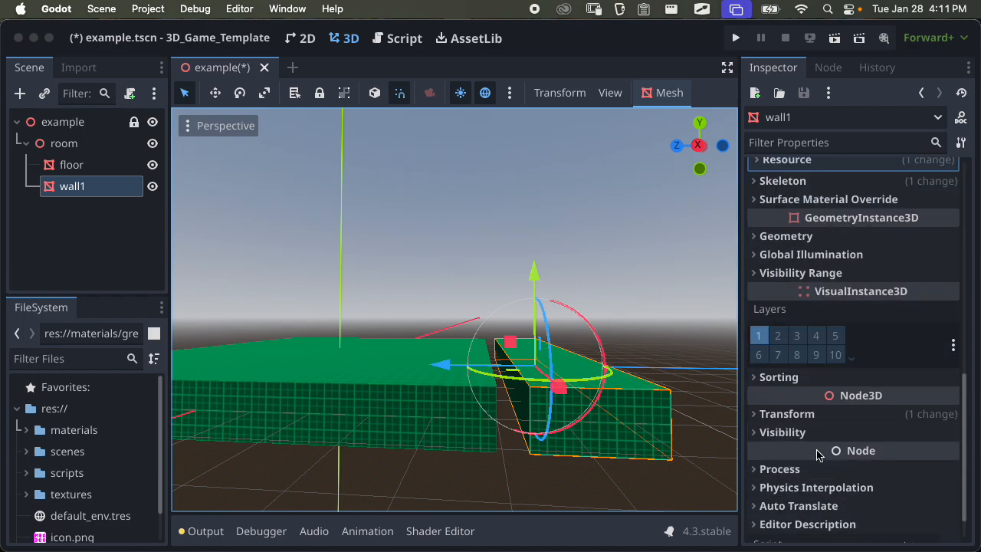
pyautogui.click(840, 417)
pyautogui.scroll(-1, 843, 424)
pyautogui.click(926, 448)
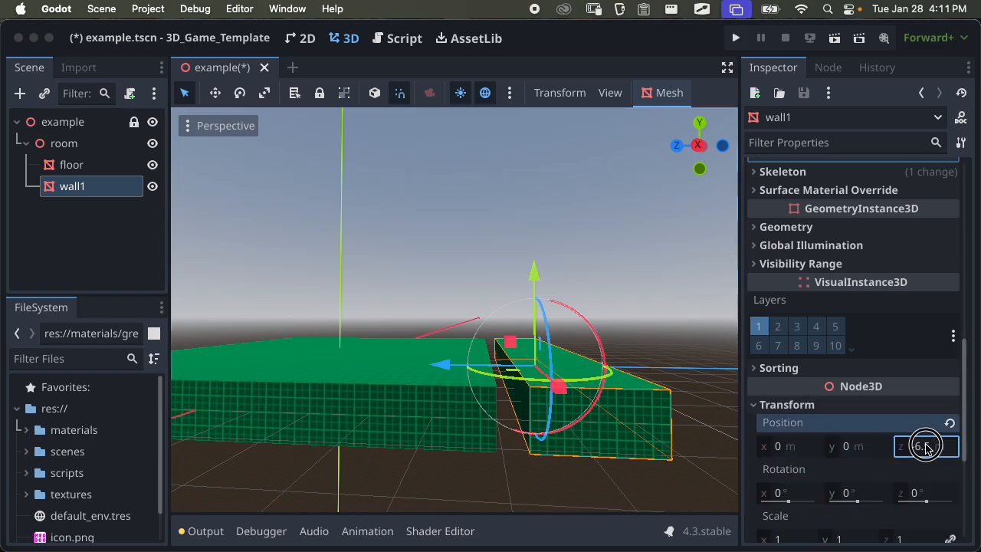
pyautogui.press('Return')
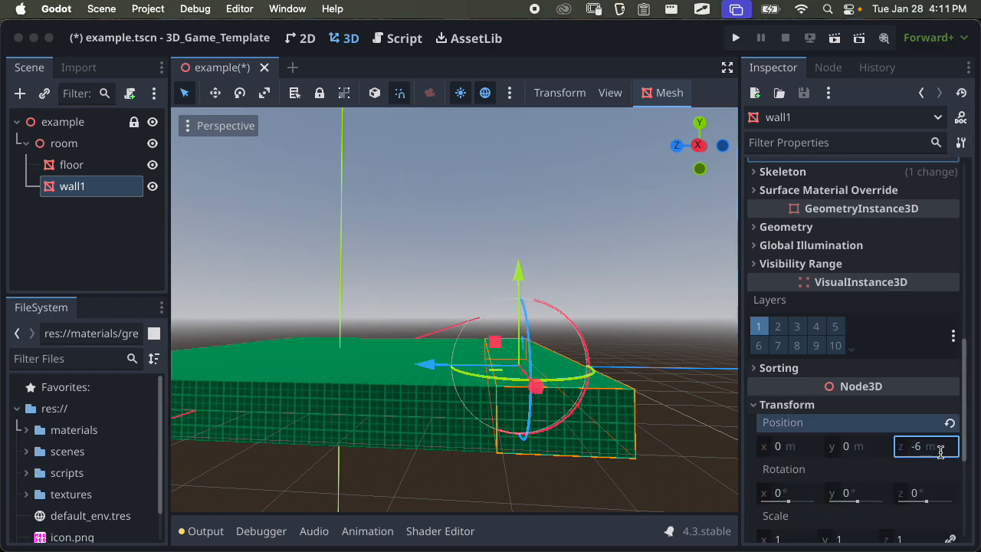
pyautogui.moveTo(414, 375)
pyautogui.mouseDown()
pyautogui.moveTo(449, 366)
pyautogui.moveTo(429, 368)
pyautogui.mouseUp()
pyautogui.moveTo(437, 304); pyautogui.dragTo(480, 383, button='middle')
pyautogui.scroll(-4, 481, 383)
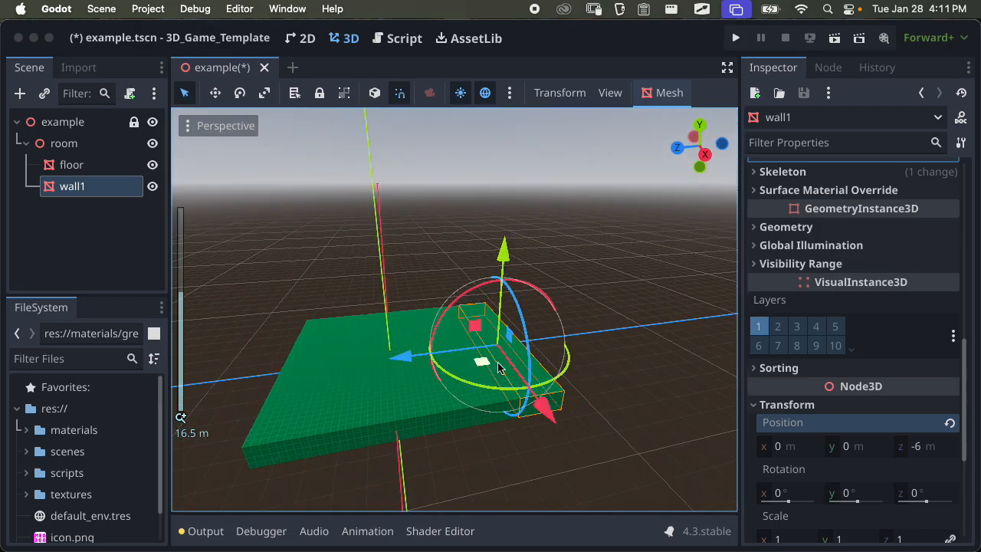
pyautogui.press('super+s')
# Set the Y size of wall1's mesh to 8 m
pyautogui.scroll(1, 490, 245)
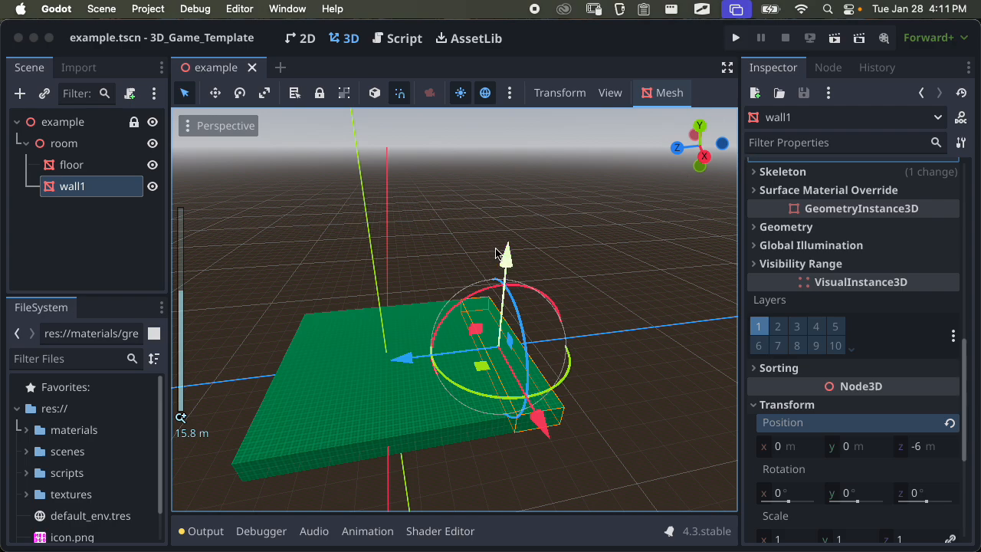
pyautogui.scroll(5, 842, 300)
pyautogui.scroll(2, 895, 341)
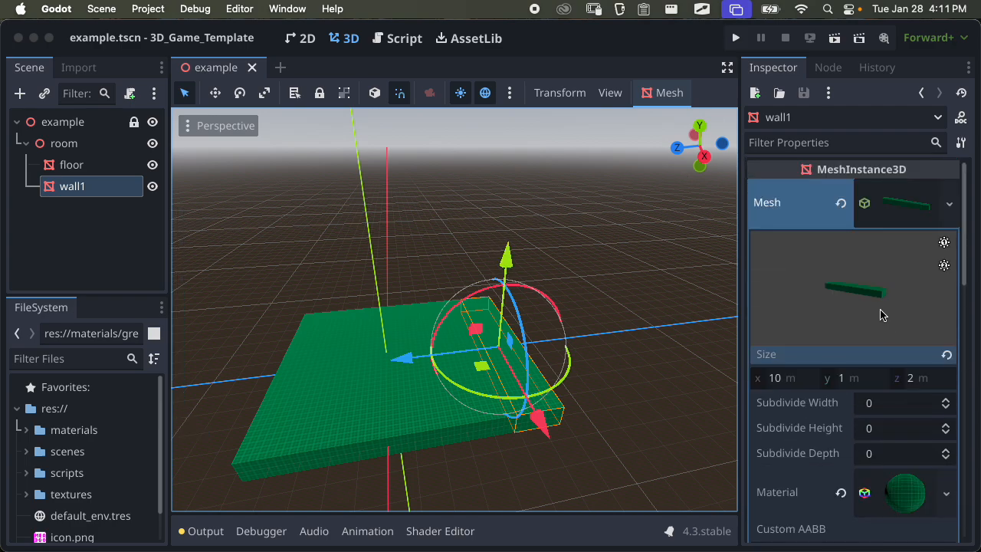
pyautogui.click(879, 375)
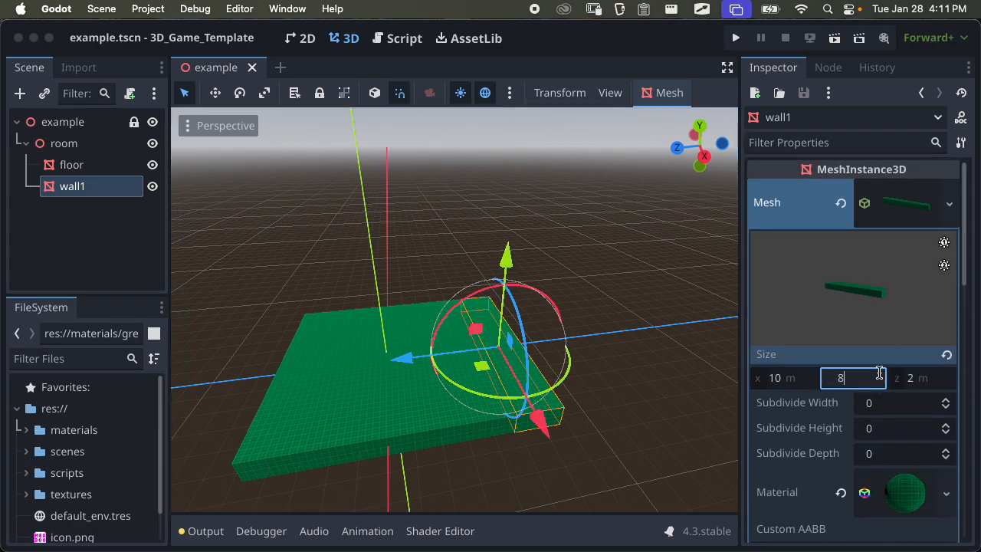
pyautogui.press('Return')
# Raise wall1 along the Y axis so it stands at the floor's edge with its base slightly below the floor's underside
pyautogui.moveTo(635, 387); pyautogui.dragTo(626, 297, button='middle')
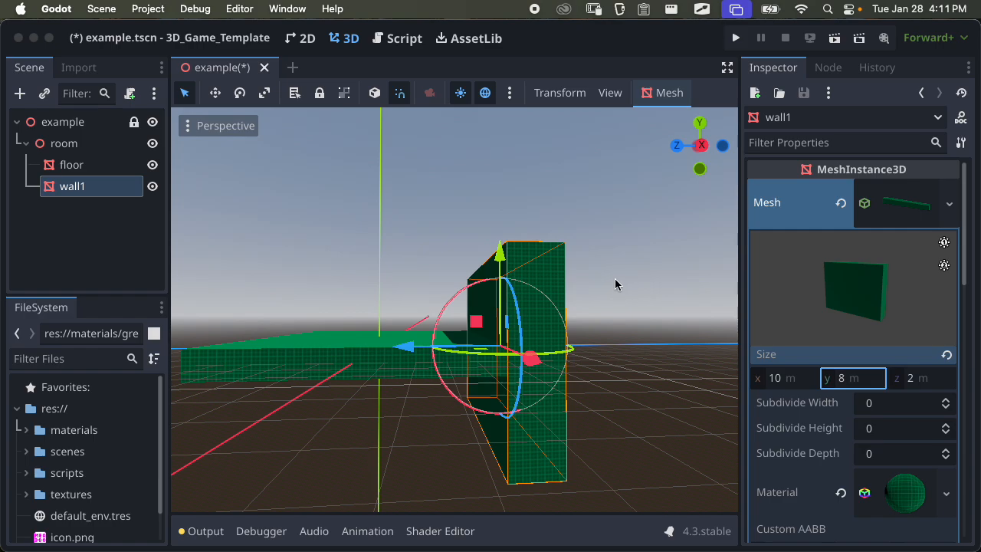
pyautogui.moveTo(568, 227); pyautogui.dragTo(521, 258, button='middle')
pyautogui.moveTo(508, 249); pyautogui.dragTo(514, 178)
pyautogui.moveTo(556, 282); pyautogui.dragTo(493, 250, button='middle')
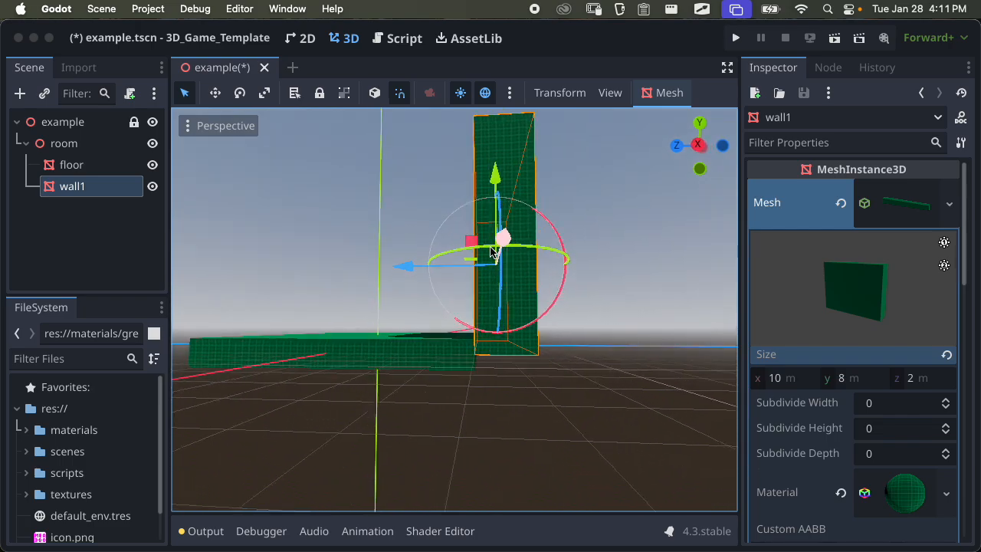
pyautogui.scroll(12, 529, 343)
pyautogui.moveTo(531, 351); pyautogui.dragTo(533, 255, button='middle')
pyautogui.scroll(-5, 547, 335)
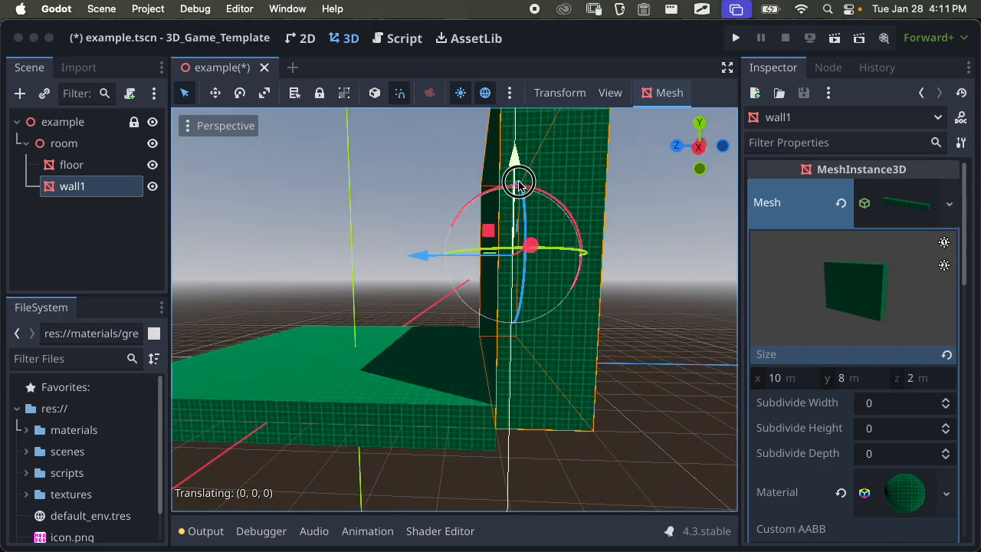
pyautogui.moveTo(519, 186); pyautogui.dragTo(524, 204)
pyautogui.moveTo(553, 329); pyautogui.dragTo(616, 402, button='middle')
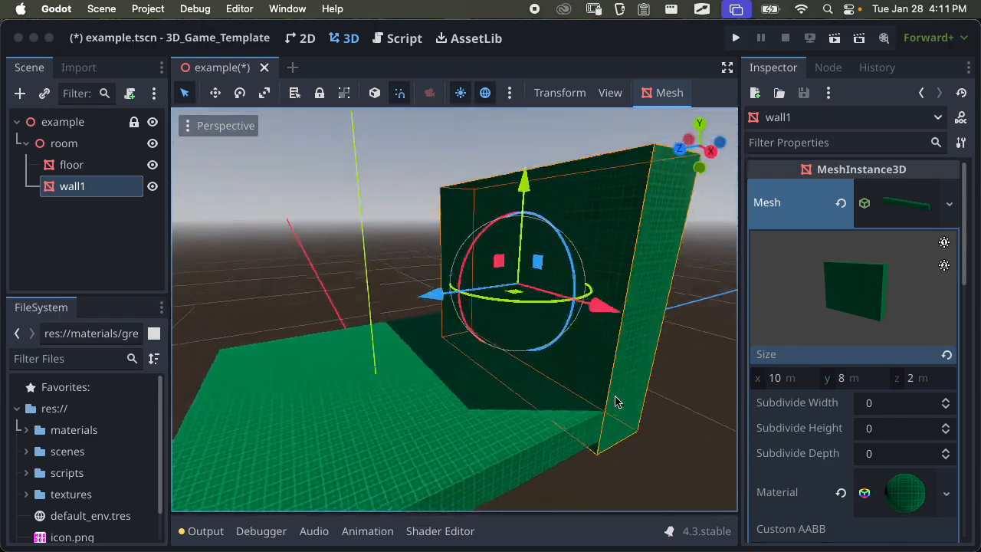
# Save the scene and duplicate wall1 inside the room node
pyautogui.scroll(-4, 616, 398)
pyautogui.press('super+s')
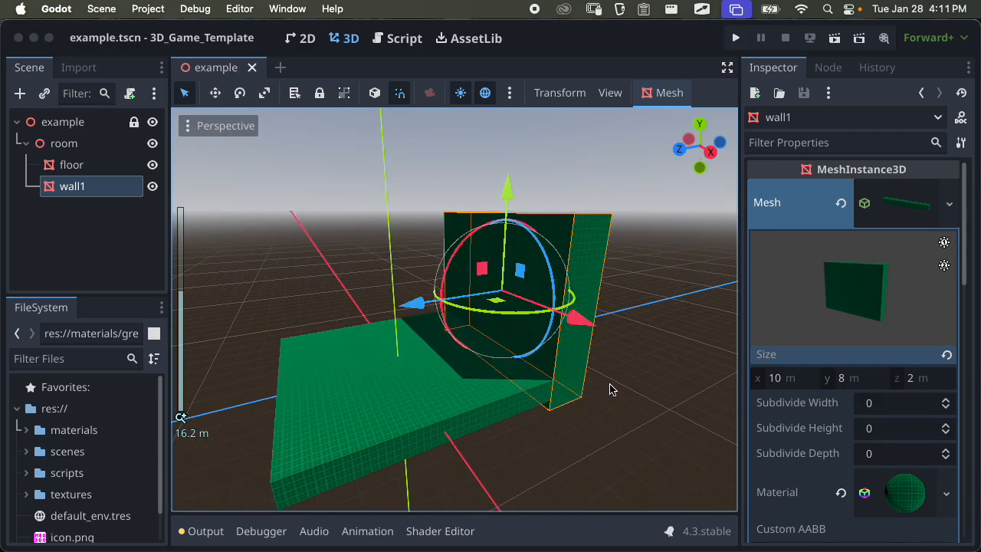
pyautogui.moveTo(574, 385); pyautogui.dragTo(545, 480, button='middle')
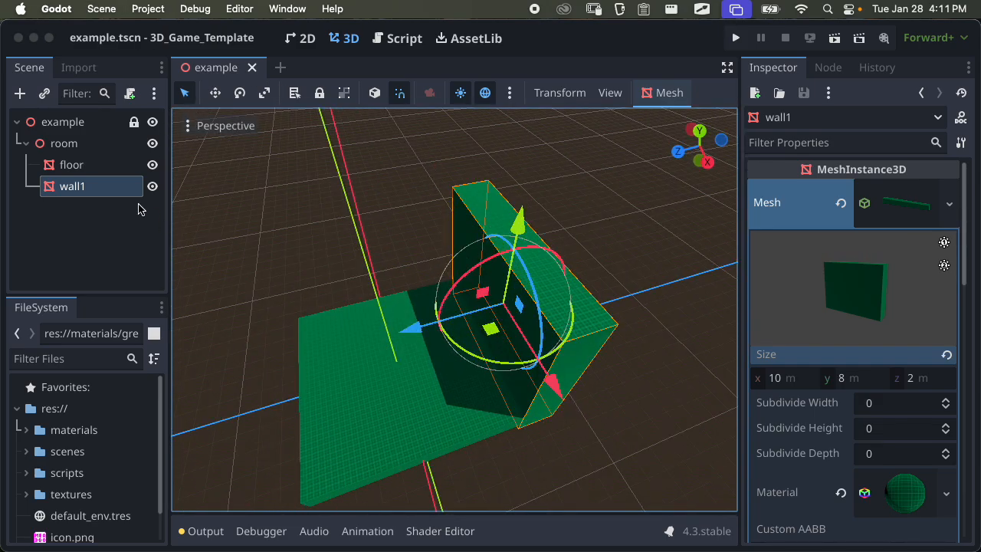
pyautogui.click(88, 220)
pyautogui.click(79, 190)
pyautogui.press('super+d')
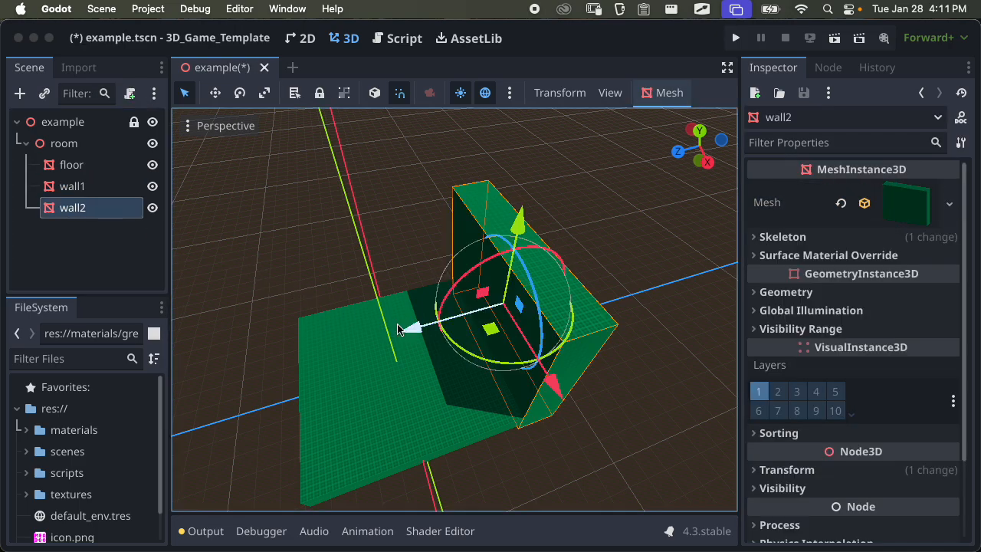
# Move the duplicated wall along the Z axis to the opposite edge of the floor
pyautogui.moveTo(398, 330); pyautogui.dragTo(114, 401)
pyautogui.moveTo(268, 337); pyautogui.dragTo(349, 260, button='middle')
pyautogui.scroll(-8, 370, 246)
pyautogui.moveTo(233, 307)
pyautogui.mouseDown()
pyautogui.moveTo(212, 309)
pyautogui.moveTo(232, 306)
pyautogui.mouseUp()
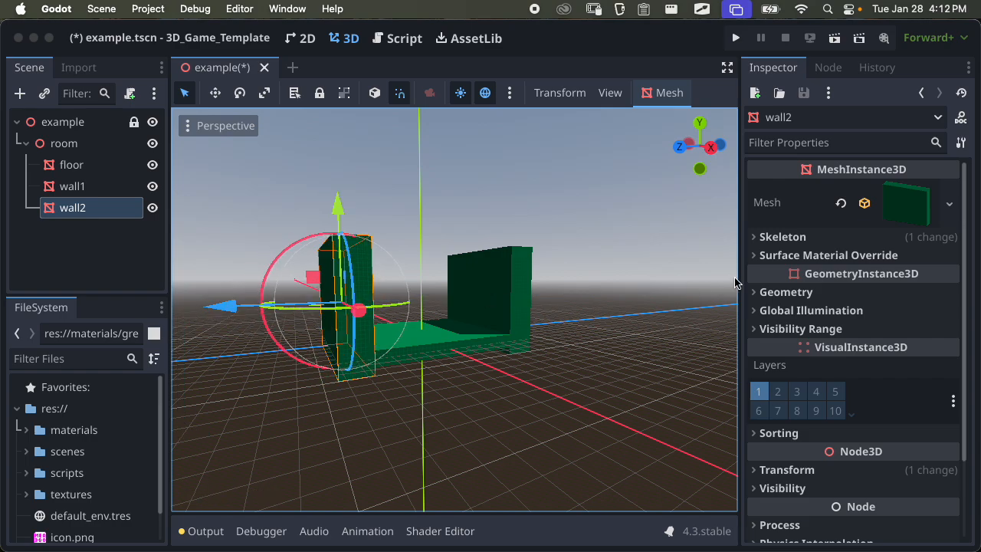
# Set the Y size of the mesh shared by wall1 and wall2 to 4 m and save the scene
pyautogui.click(905, 220)
pyautogui.click(924, 378)
pyautogui.click(872, 379)
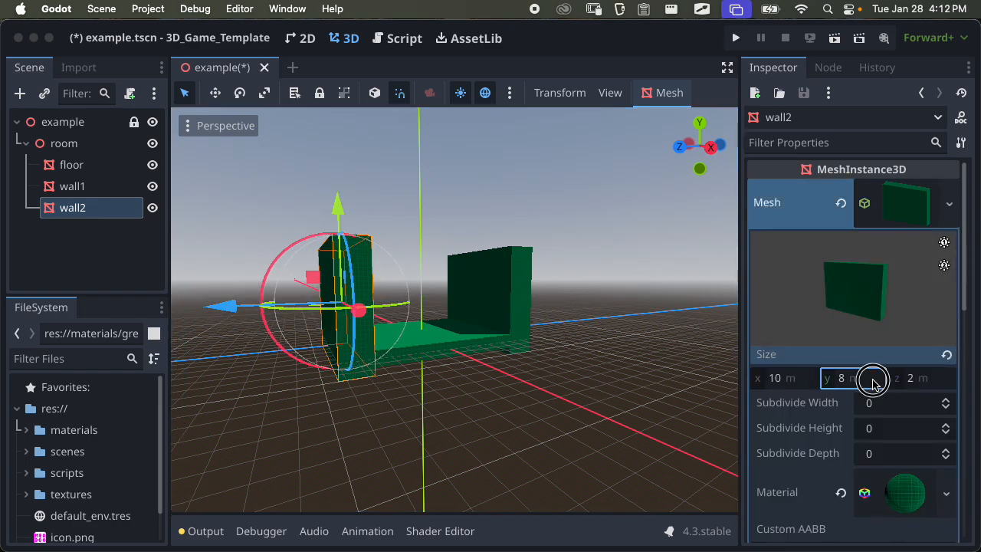
pyautogui.write('4')
pyautogui.press('Return')
pyautogui.press('super+s')
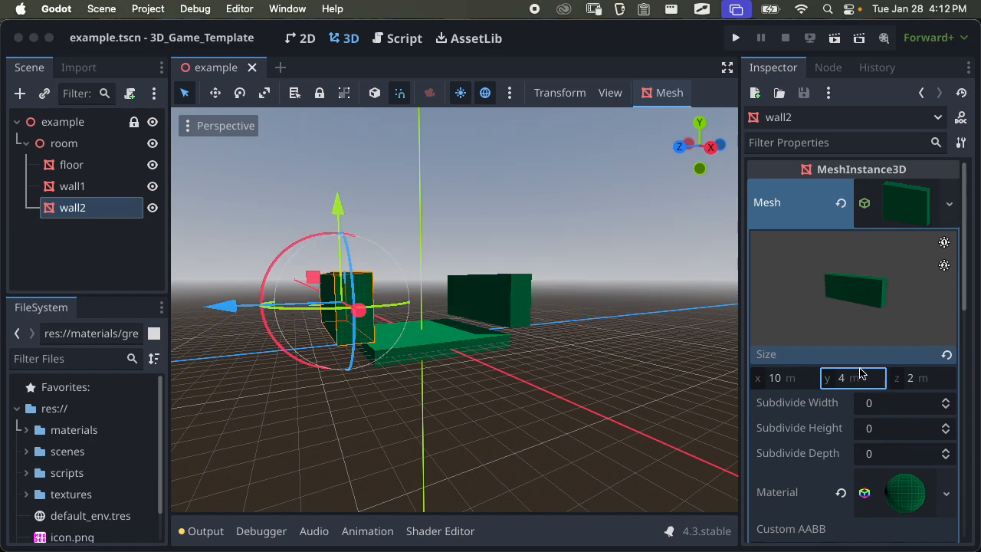
# Lower wall2 and wall1 along the Y axis until their bases line up with the floor, and save the scene
pyautogui.moveTo(338, 209); pyautogui.dragTo(336, 230)
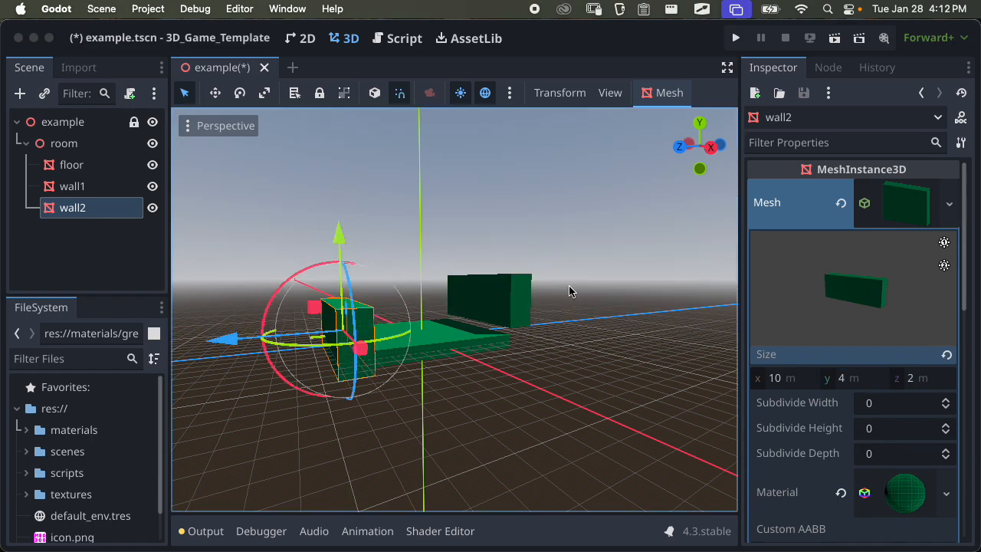
pyautogui.click(501, 300)
pyautogui.moveTo(483, 210); pyautogui.dragTo(486, 236)
pyautogui.moveTo(487, 305); pyautogui.dragTo(526, 237, button='middle')
pyautogui.scroll(-2, 411, 340)
pyautogui.scroll(7, 412, 334)
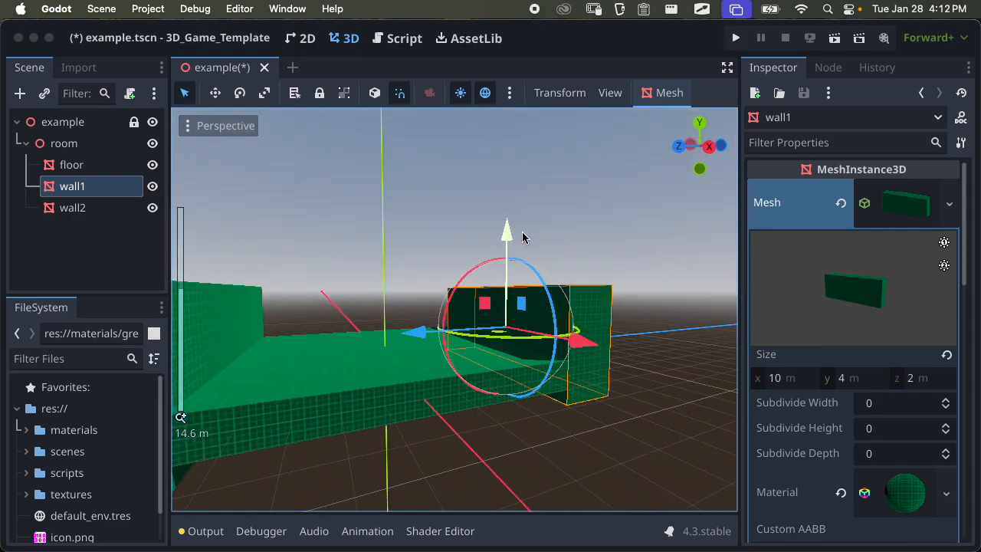
pyautogui.moveTo(512, 235)
pyautogui.mouseDown()
pyautogui.moveTo(512, 202)
pyautogui.moveTo(509, 230)
pyautogui.mouseUp()
pyautogui.moveTo(508, 230); pyautogui.dragTo(278, 332, button='middle')
pyautogui.press('super+s')
pyautogui.scroll(2, 482, 314)
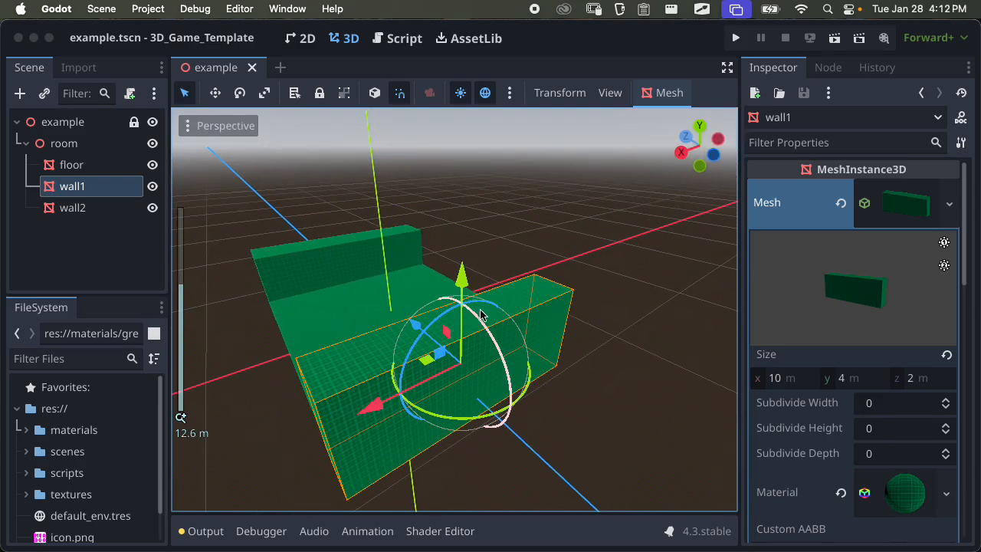
# Duplicate wall2 and rotate the copy a quarter turn about the Y axis, perpendicular to the two existing walls
pyautogui.moveTo(628, 249); pyautogui.dragTo(398, 289, button='middle')
pyautogui.scroll(-6, 526, 293)
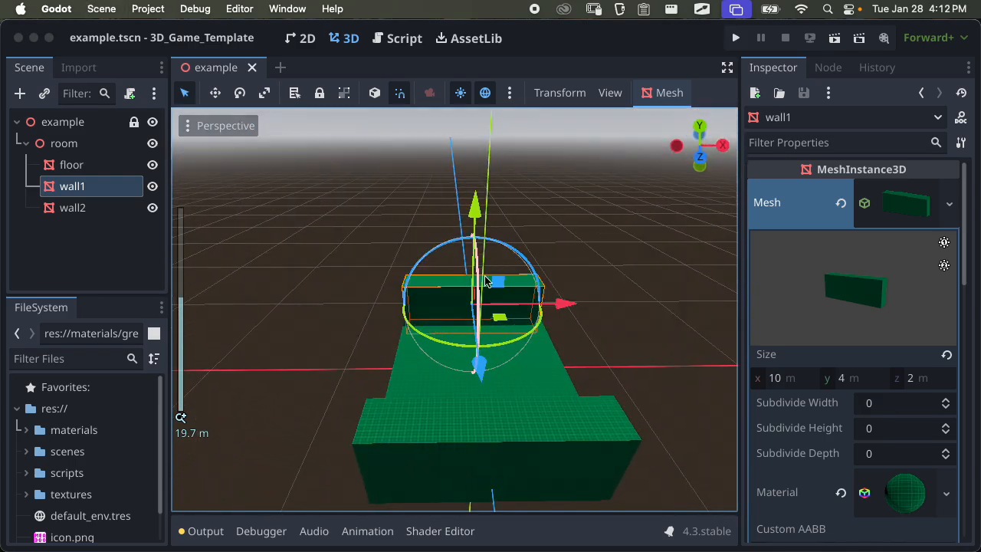
pyautogui.scroll(6, 623, 365)
pyautogui.moveTo(623, 365); pyautogui.dragTo(592, 360, button='middle')
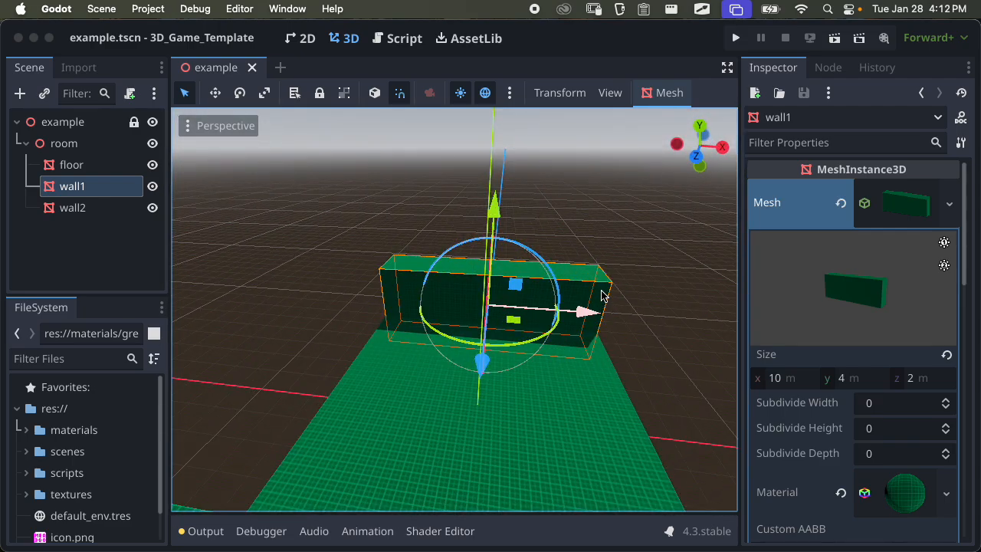
pyautogui.moveTo(604, 406); pyautogui.dragTo(263, 295, button='middle')
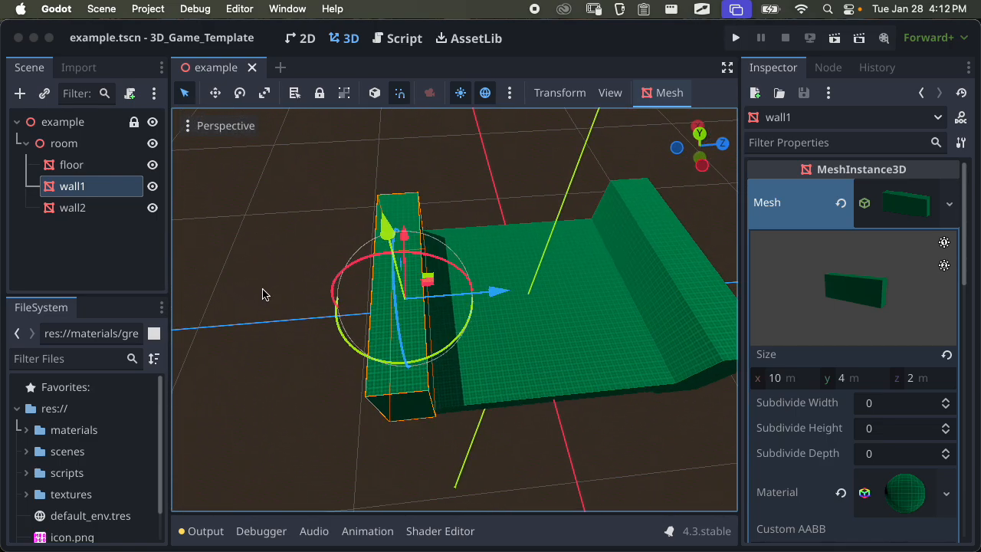
pyautogui.click(102, 215)
pyautogui.press('super+d')
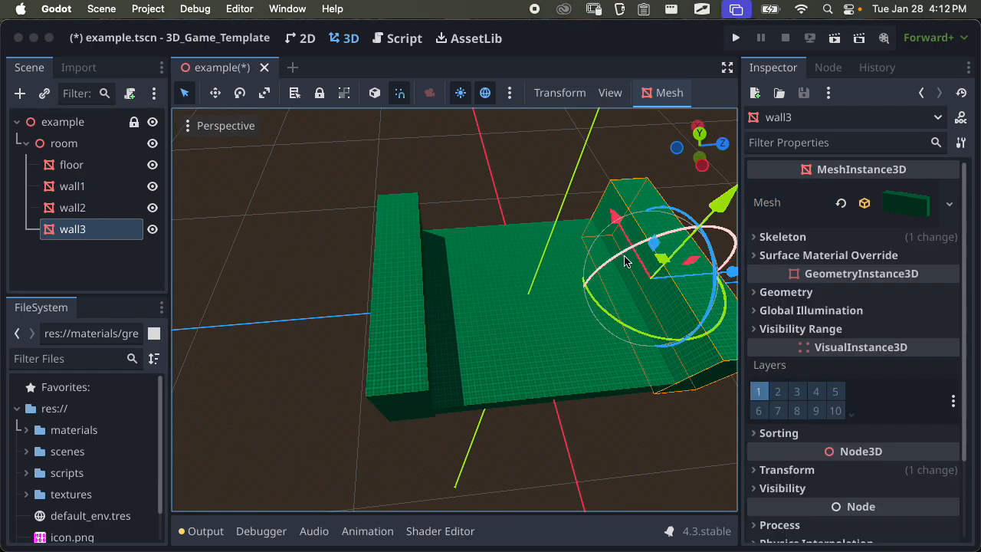
pyautogui.moveTo(592, 299); pyautogui.dragTo(677, 328)
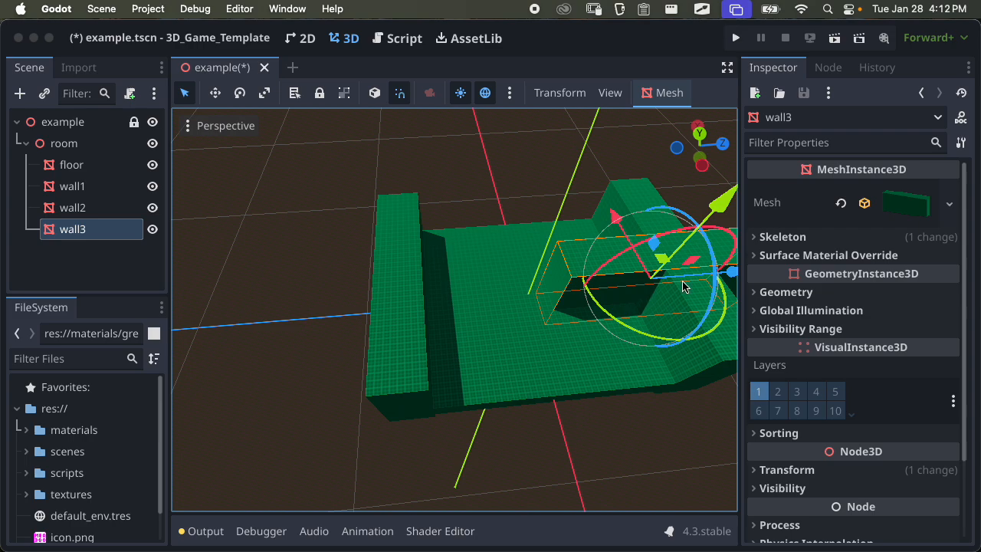
# Move wall3 along the Z and X axes to one open side of the floor, between wall1 and wall2
pyautogui.click(715, 281)
pyautogui.click(627, 274)
pyautogui.moveTo(634, 317); pyautogui.dragTo(495, 318, button='middle')
pyautogui.scroll(-3, 495, 318)
pyautogui.moveTo(691, 441); pyautogui.dragTo(591, 385)
pyautogui.moveTo(562, 288); pyautogui.dragTo(609, 300)
pyautogui.moveTo(609, 299); pyautogui.dragTo(509, 288, button='middle')
pyautogui.moveTo(574, 339); pyautogui.dragTo(657, 324)
pyautogui.moveTo(657, 324)
pyautogui.mouseDown(button='middle')
pyautogui.moveTo(436, 381)
pyautogui.moveTo(669, 328)
pyautogui.mouseUp(button='middle')
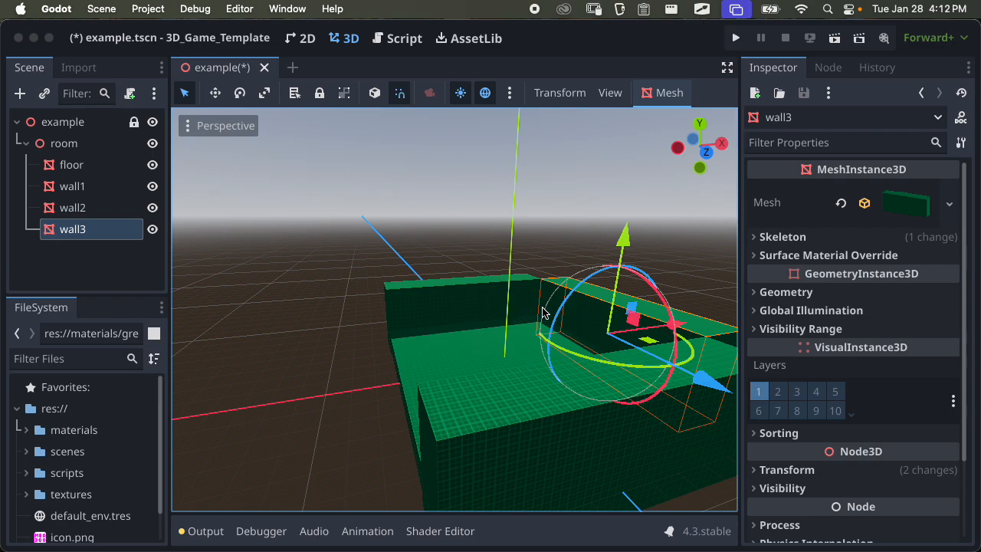
# Duplicate wall3 and move the copy along the X axis to the opposite open side of the floor
pyautogui.press('super+d')
pyautogui.moveTo(668, 324); pyautogui.dragTo(476, 373)
pyautogui.moveTo(477, 374); pyautogui.dragTo(356, 392, button='middle')
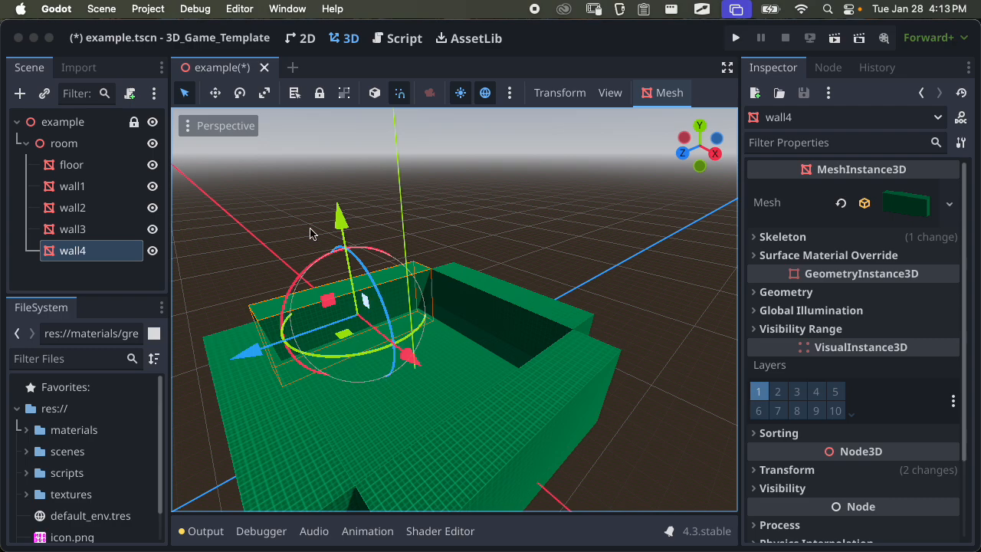
pyautogui.rightClick(75, 253)
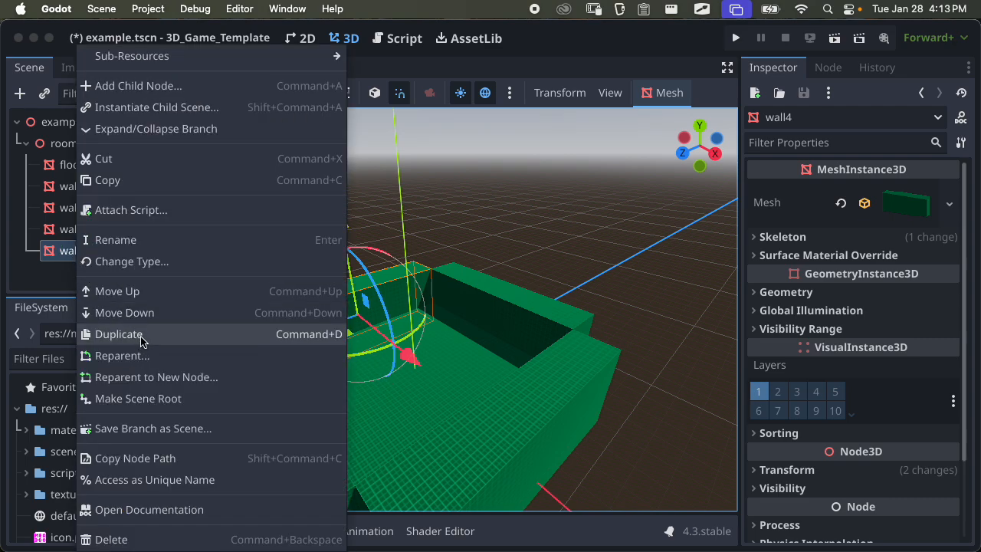
pyautogui.click(49, 284)
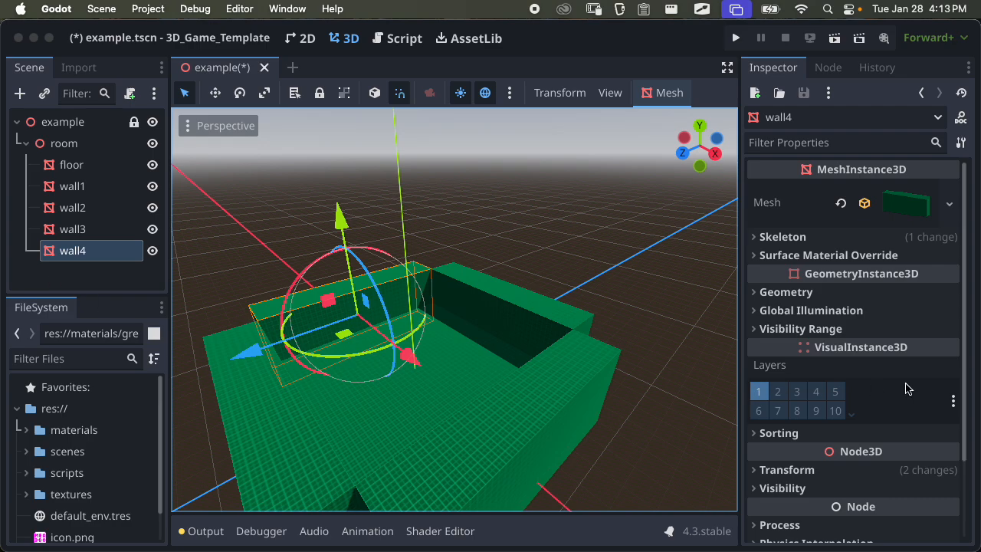
pyautogui.click(905, 205)
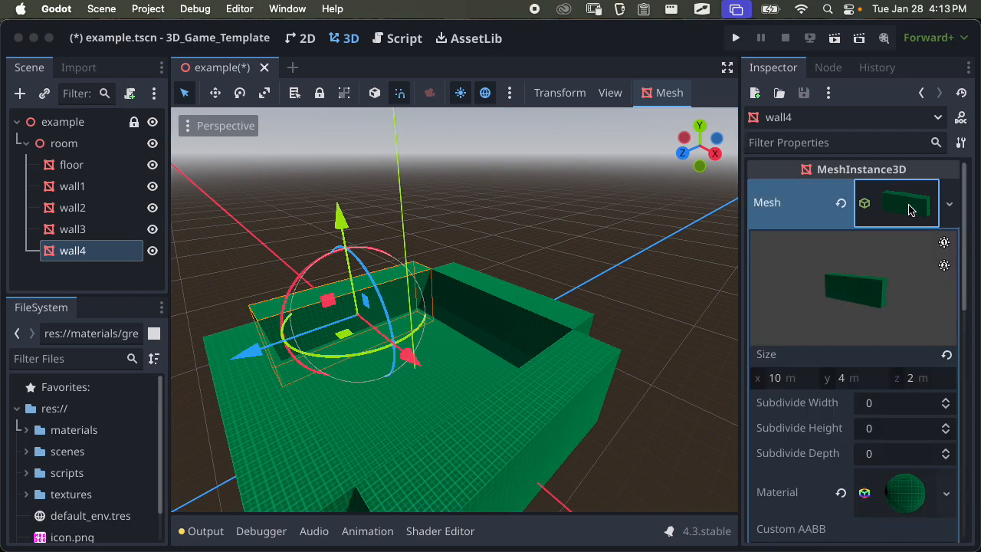
pyautogui.click(908, 208)
pyautogui.click(951, 205)
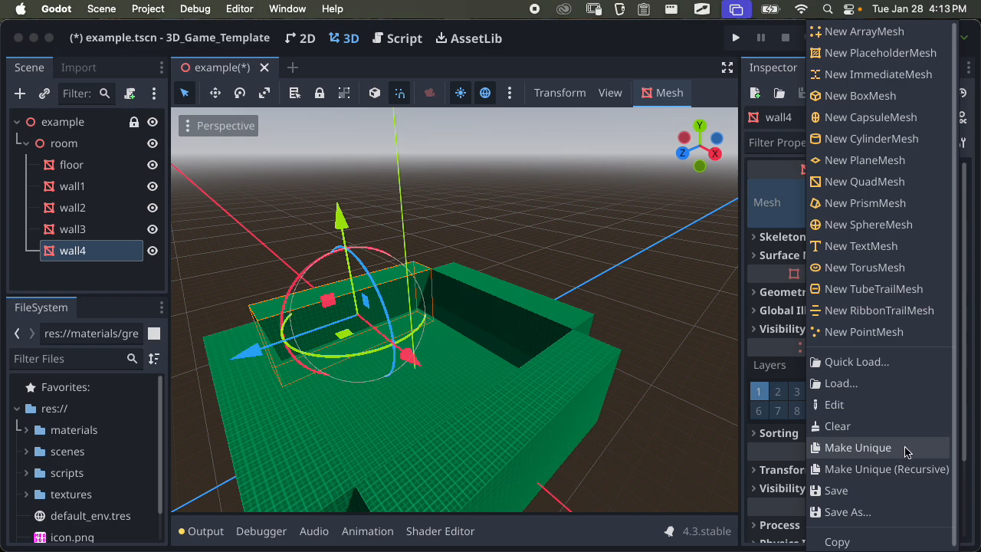
pyautogui.click(662, 53)
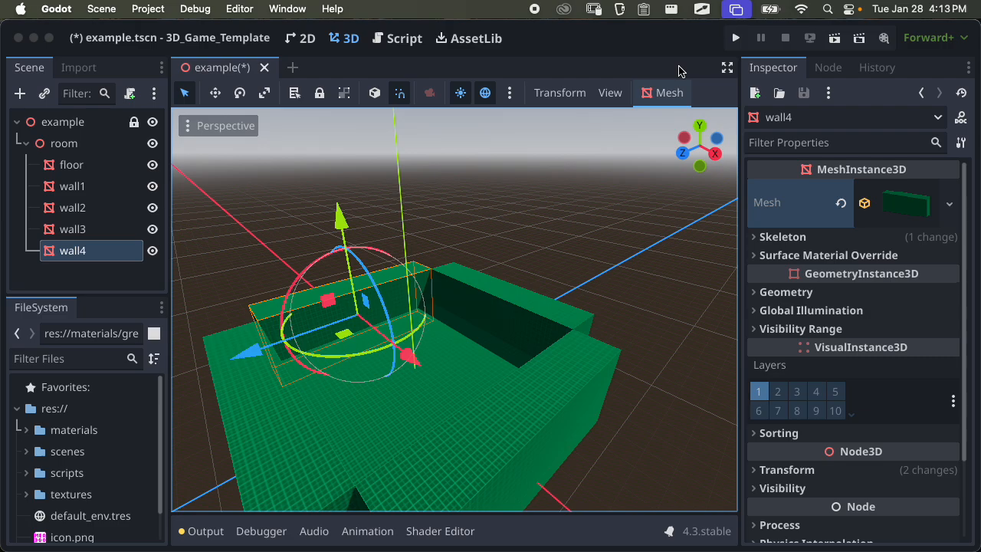
# Save the scene, collapse the room node's children and select the room node
pyautogui.press('super+s')
pyautogui.moveTo(452, 395)
pyautogui.mouseDown(button='middle')
pyautogui.moveTo(440, 430)
pyautogui.moveTo(355, 434)
pyautogui.mouseUp(button='middle')
pyautogui.scroll(2, 355, 435)
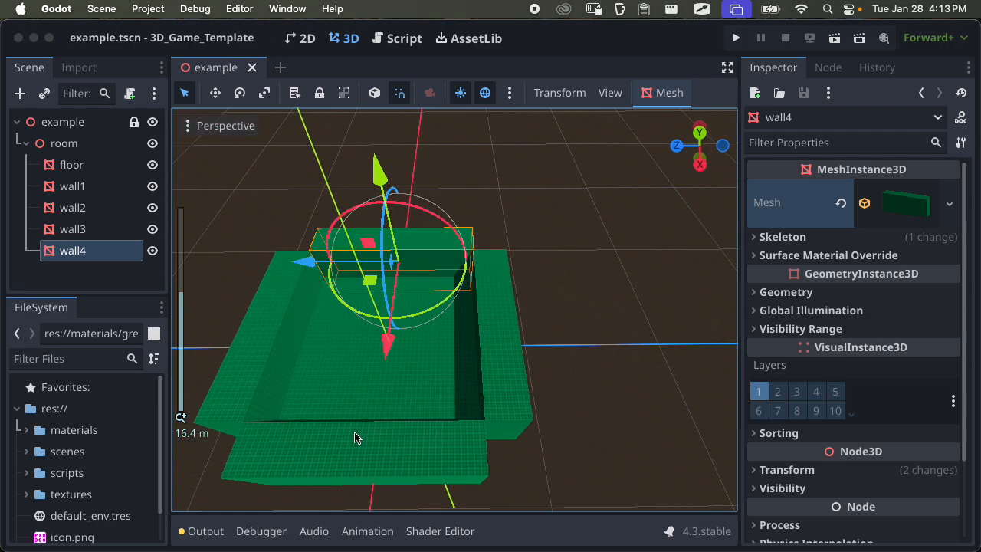
pyautogui.click(26, 143)
pyautogui.click(64, 144)
pyautogui.moveTo(199, 247); pyautogui.dragTo(285, 308, button='middle')
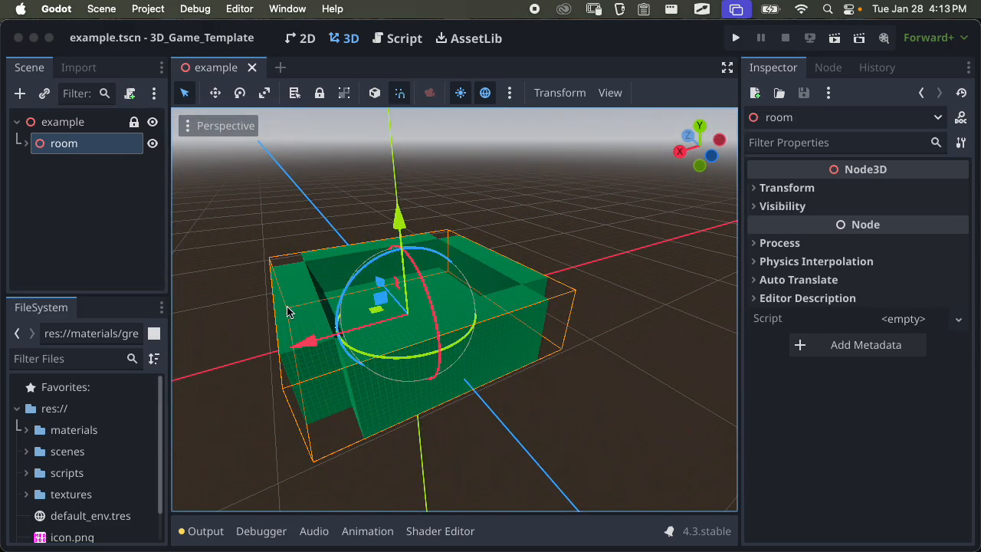
pyautogui.moveTo(306, 341); pyautogui.dragTo(322, 376)
pyautogui.press('super+s')
# Lock the room node, group it with its children, and save the scene
pyautogui.click(61, 198)
pyautogui.click(92, 144)
pyautogui.click(320, 92)
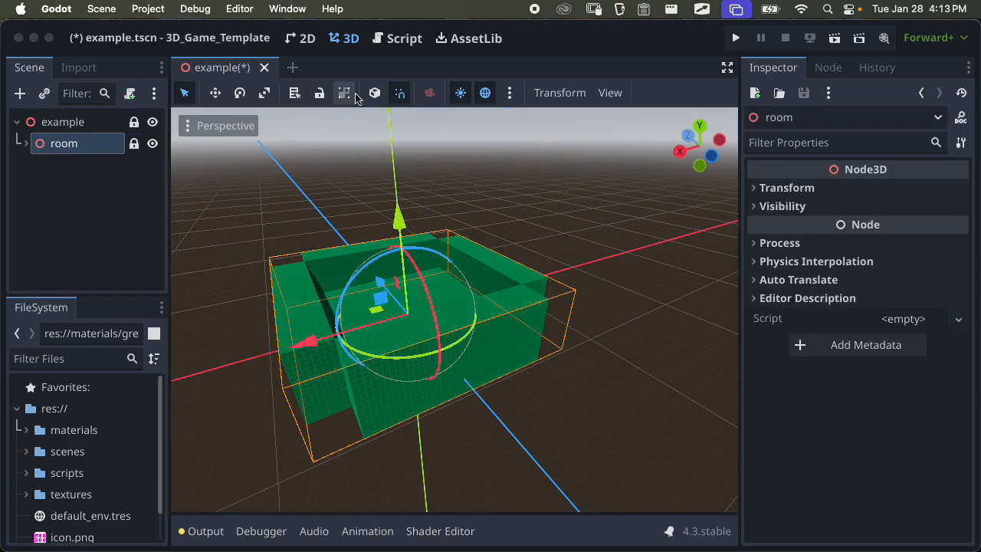
pyautogui.click(344, 93)
pyautogui.press('super+s')
pyautogui.click(284, 344)
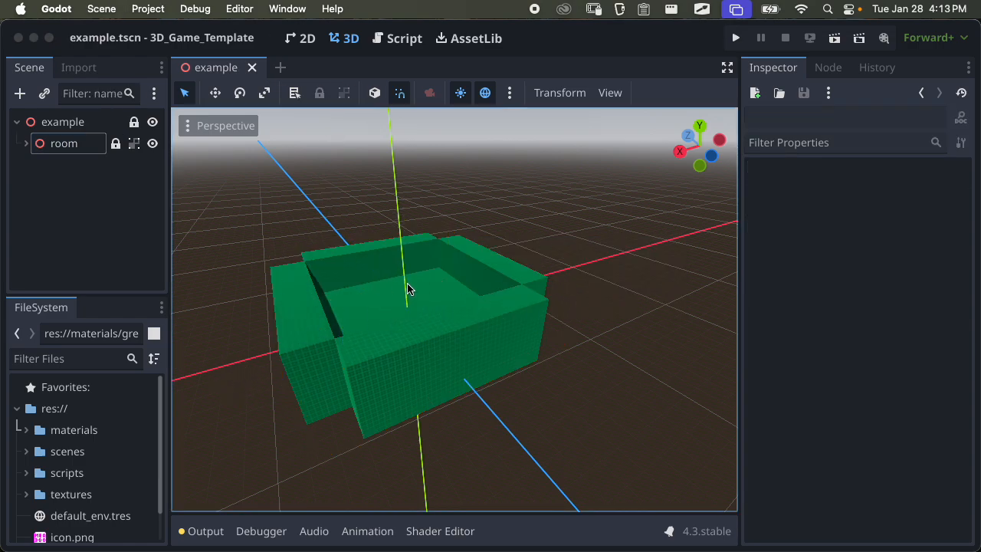
# Examine the locked room from outside and inside, framing the whole example node in the view
pyautogui.scroll(9, 440, 300)
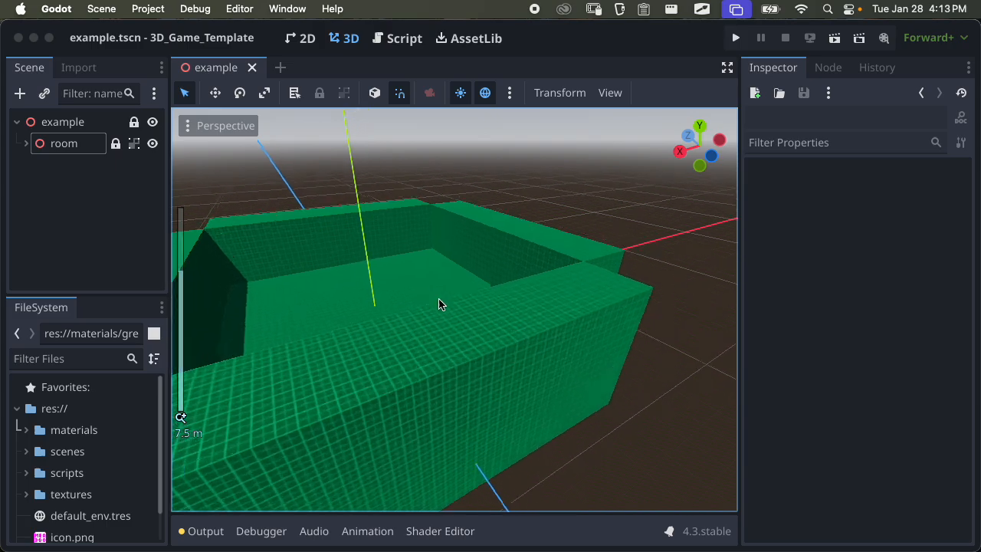
pyautogui.scroll(-4, 440, 300)
pyautogui.moveTo(646, 332); pyautogui.dragTo(485, 452, button='right')
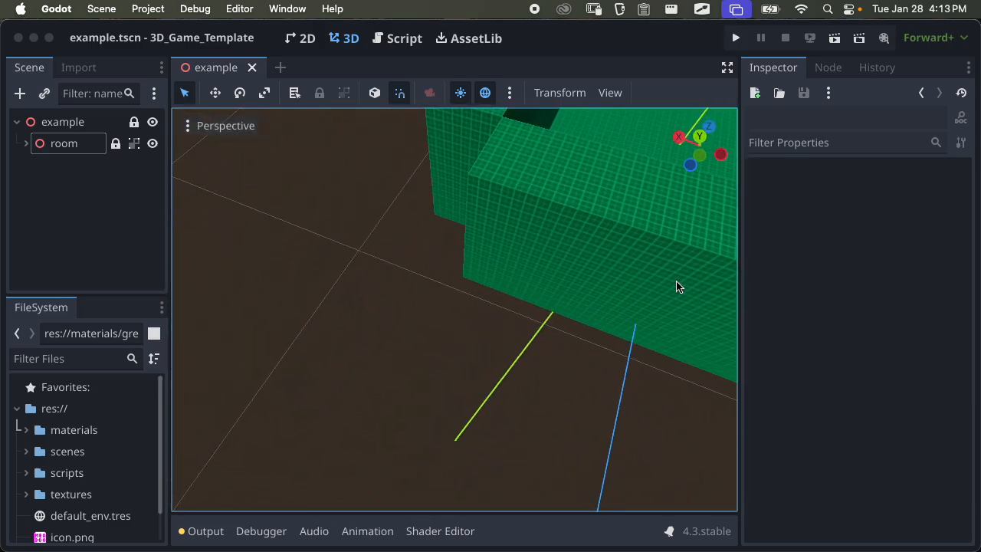
pyautogui.click(86, 143)
pyautogui.click(86, 127)
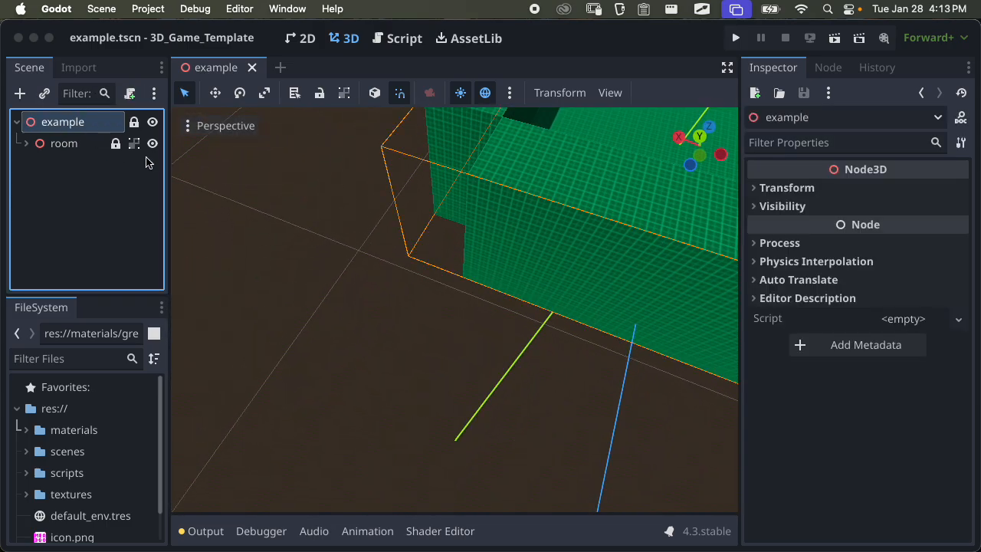
pyautogui.press('f')
pyautogui.moveTo(549, 300); pyautogui.dragTo(372, 250, button='middle')
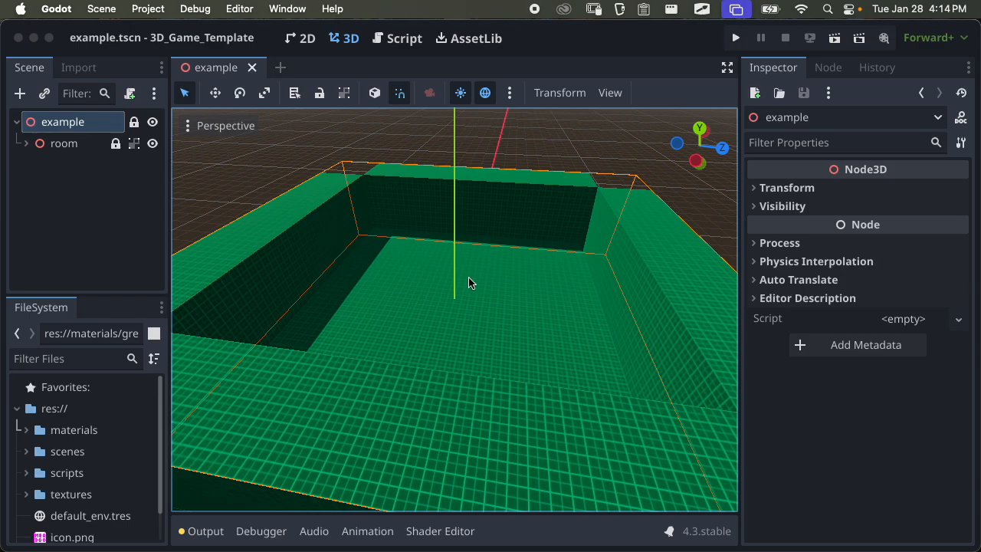
pyautogui.scroll(2, 498, 291)
# Unlock the room node, lock it again and save the scene
pyautogui.click(110, 153)
pyautogui.click(77, 142)
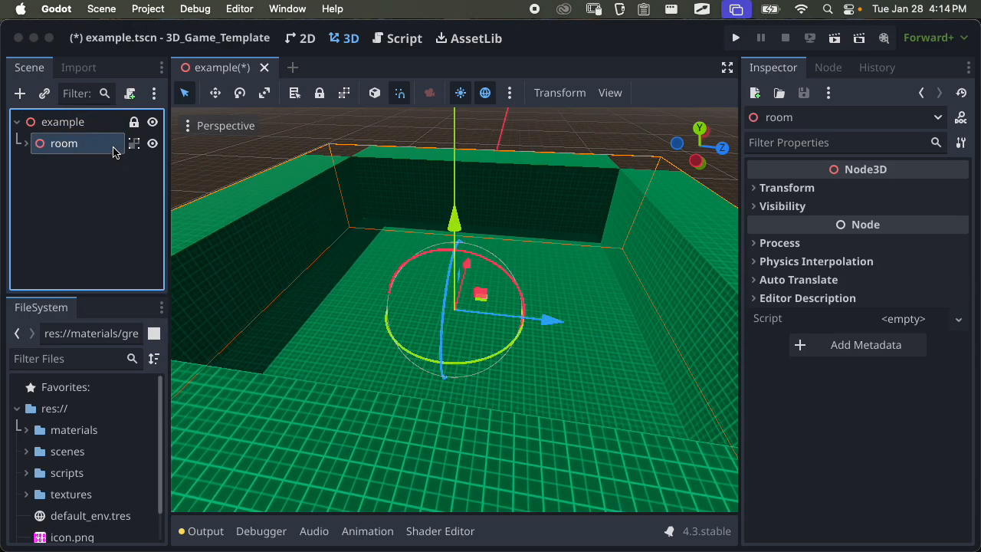
pyautogui.click(113, 148)
pyautogui.click(57, 179)
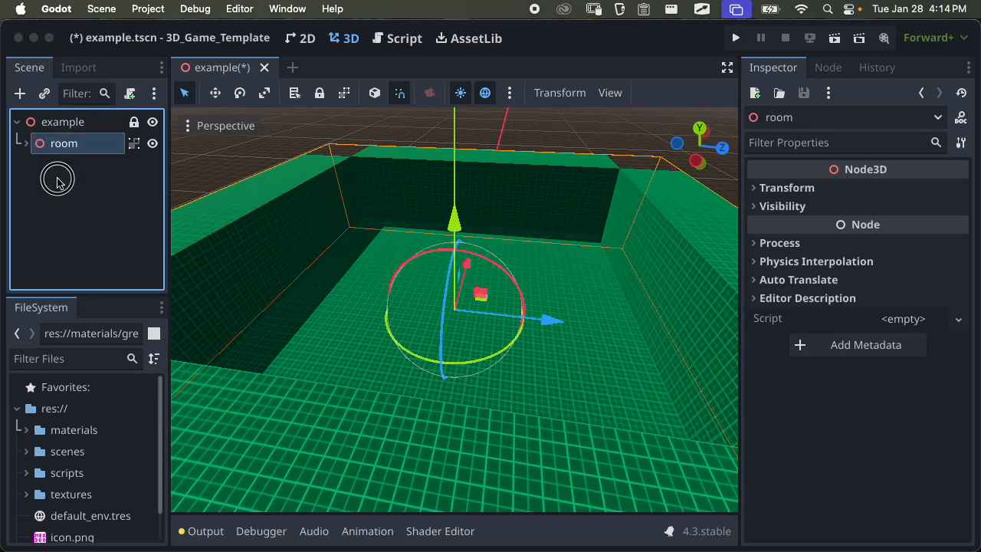
pyautogui.click(320, 93)
pyautogui.scroll(1, 450, 234)
pyautogui.press('super+s')
# Inspect the room's inner corners and the joints between the walls and the floor
pyautogui.moveTo(545, 272); pyautogui.dragTo(383, 315, button='middle')
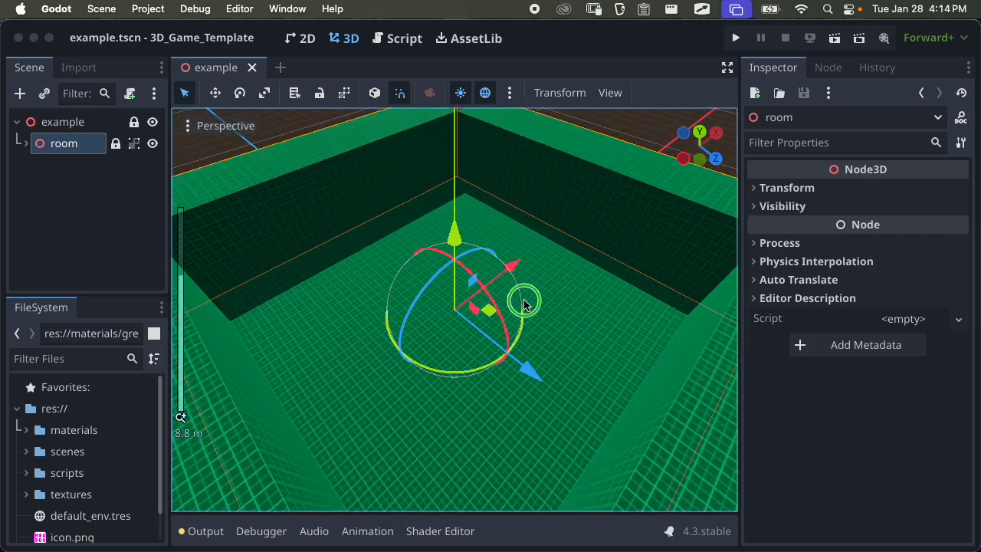
pyautogui.moveTo(523, 300); pyautogui.dragTo(368, 274, button='right')
pyautogui.scroll(-5, 580, 324)
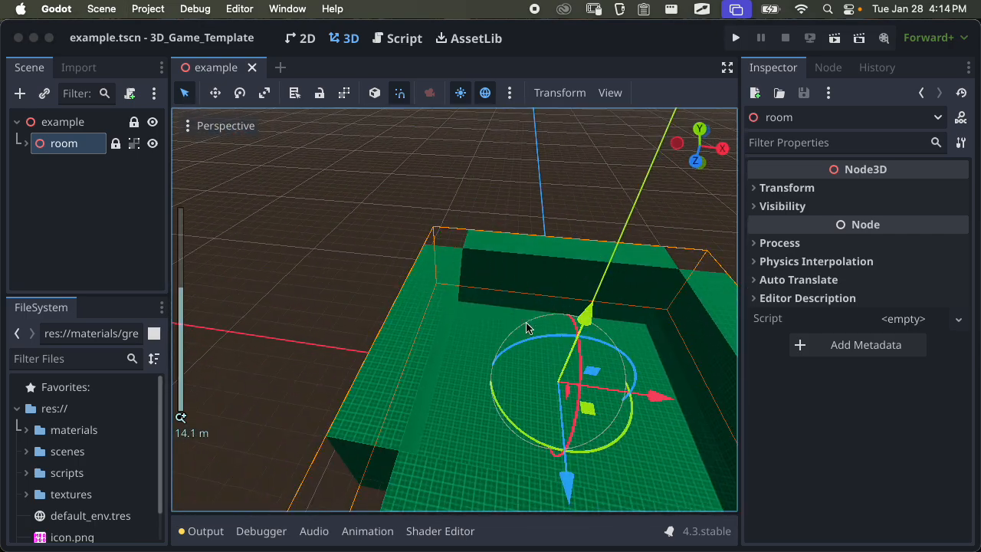
pyautogui.scroll(8, 554, 324)
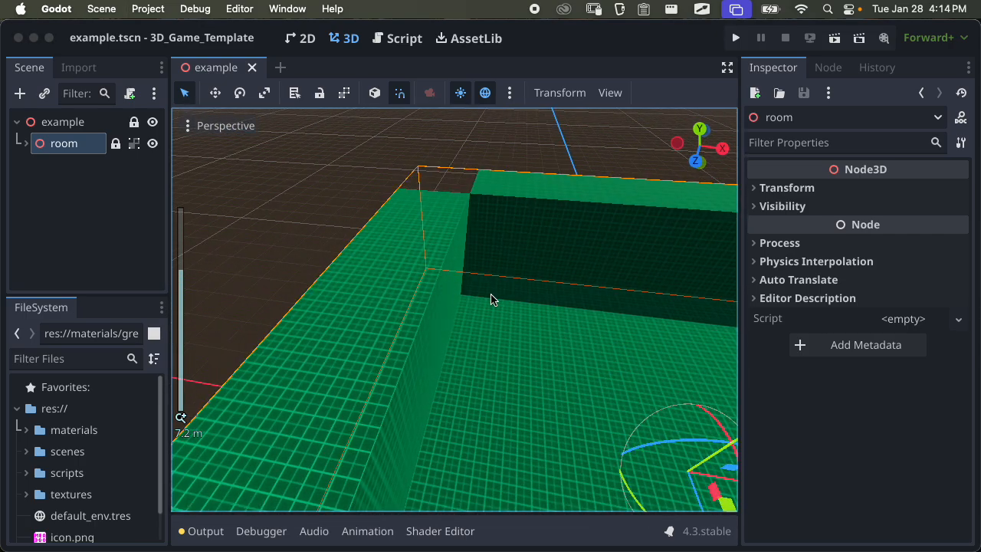
pyautogui.scroll(-9, 443, 347)
pyautogui.scroll(2, 437, 349)
pyautogui.moveTo(410, 367); pyautogui.dragTo(548, 364, button='right')
pyautogui.scroll(9, 409, 366)
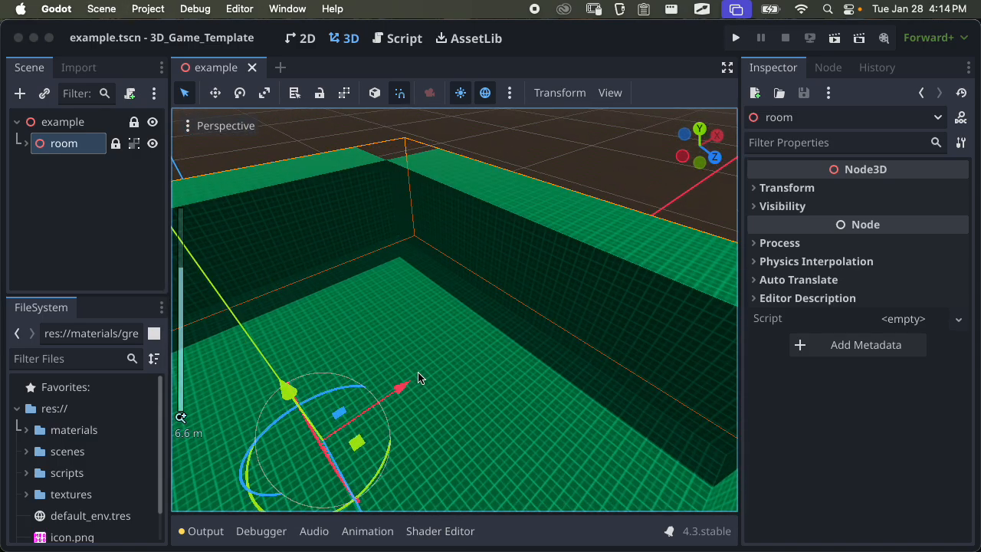
# Add a Node3D under the example root node, rename it "trees" and save the scene
pyautogui.press('f')
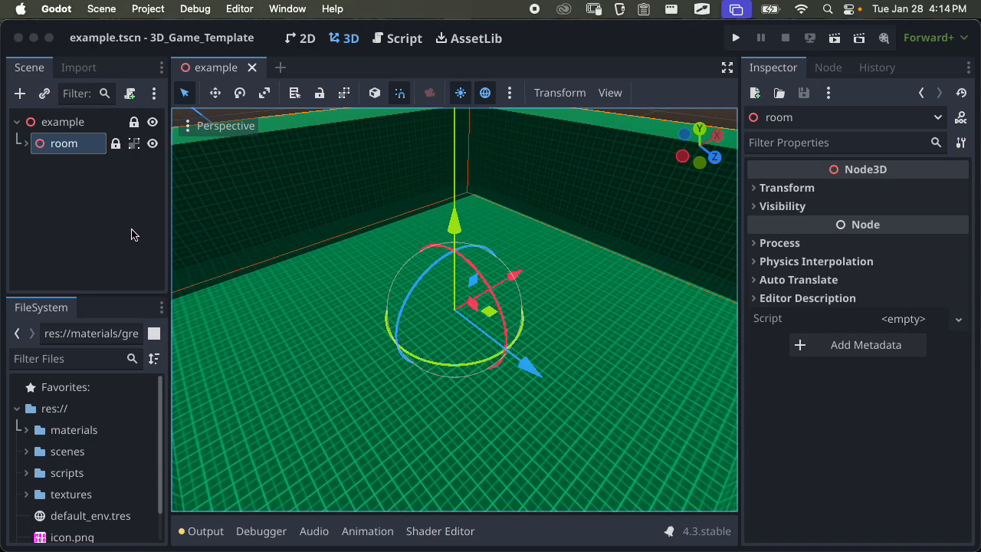
pyautogui.click(65, 160)
pyautogui.click(73, 121)
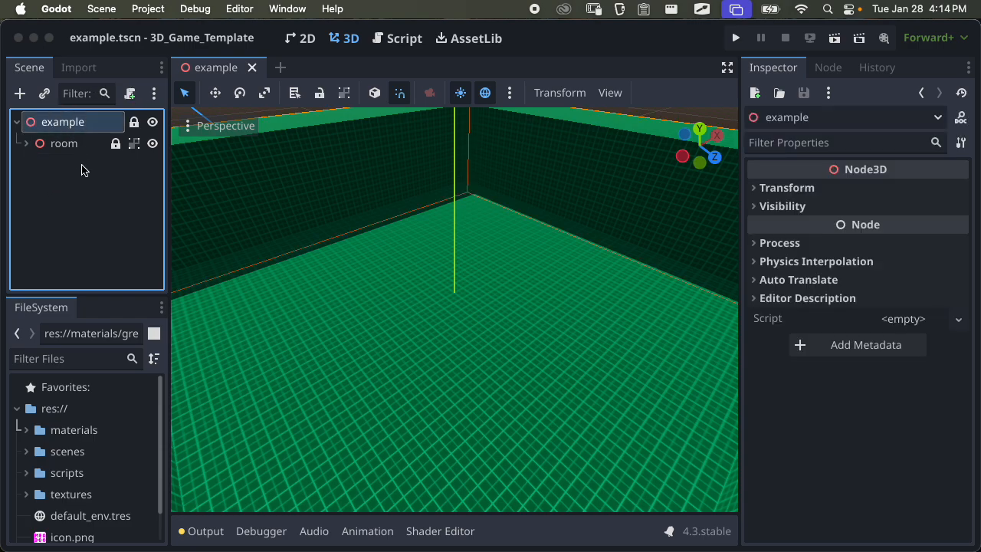
pyautogui.click(20, 92)
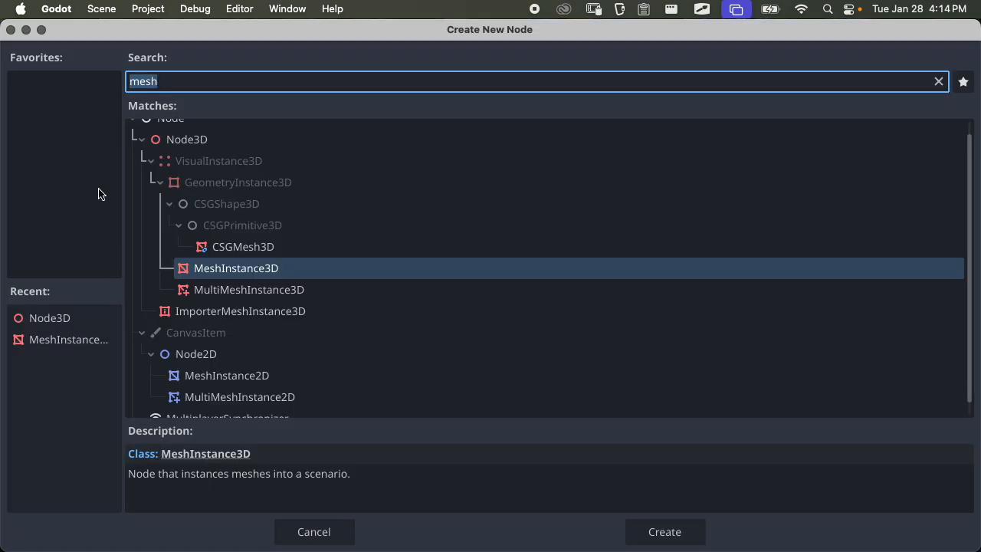
pyautogui.click(193, 143)
pyautogui.click(644, 531)
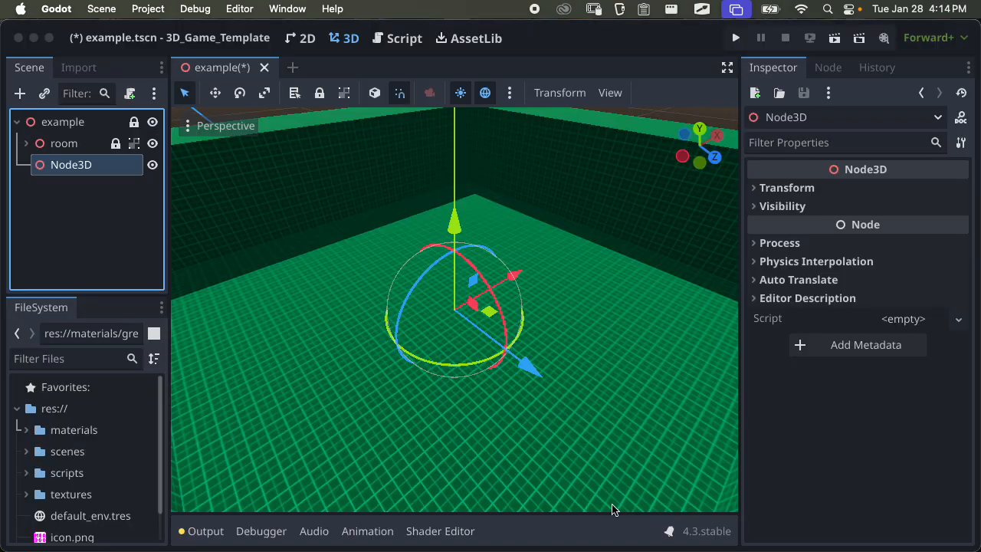
pyautogui.doubleClick(65, 170)
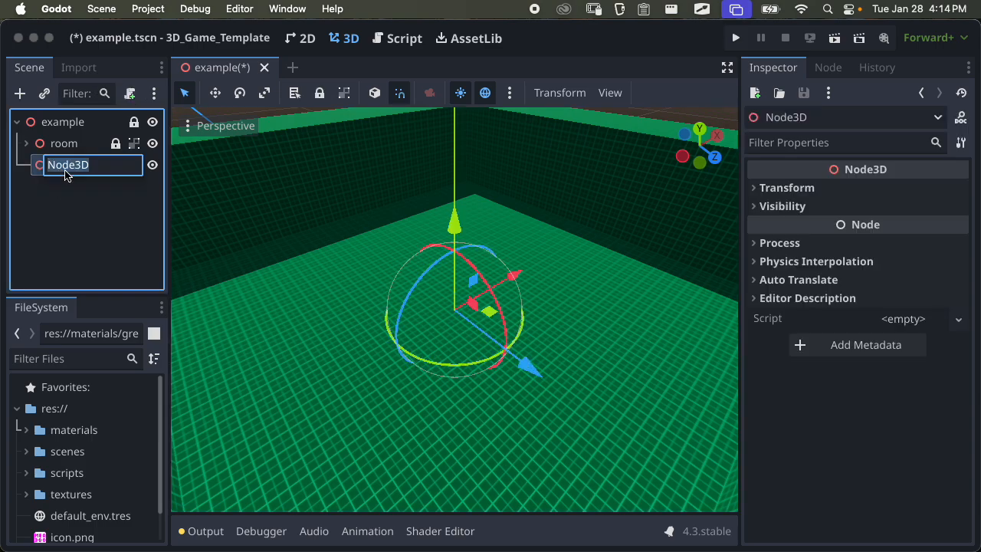
pyautogui.write('trees')
pyautogui.press('Return')
pyautogui.press('super+s')
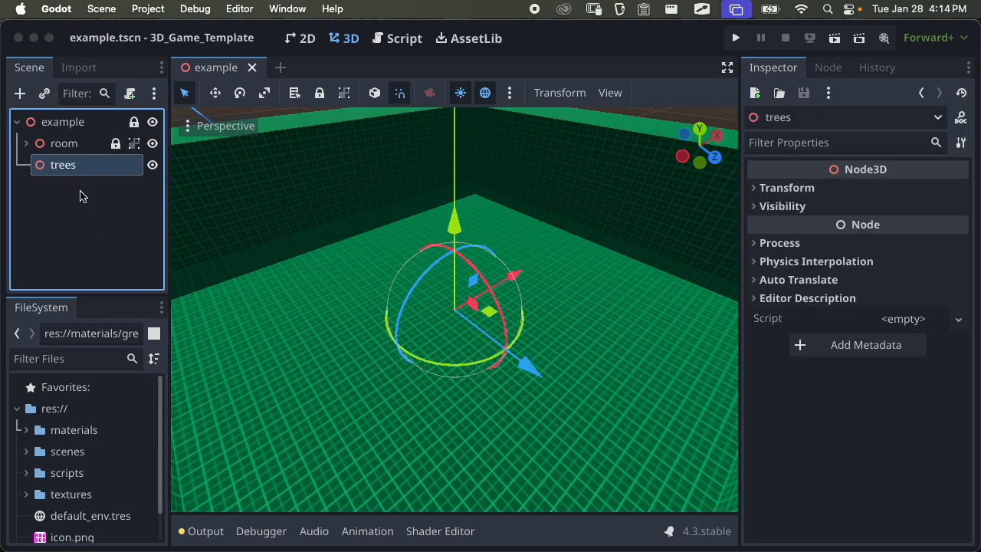
# Add a Node3D as a child of the trees node and rename it "tree"
pyautogui.click(20, 92)
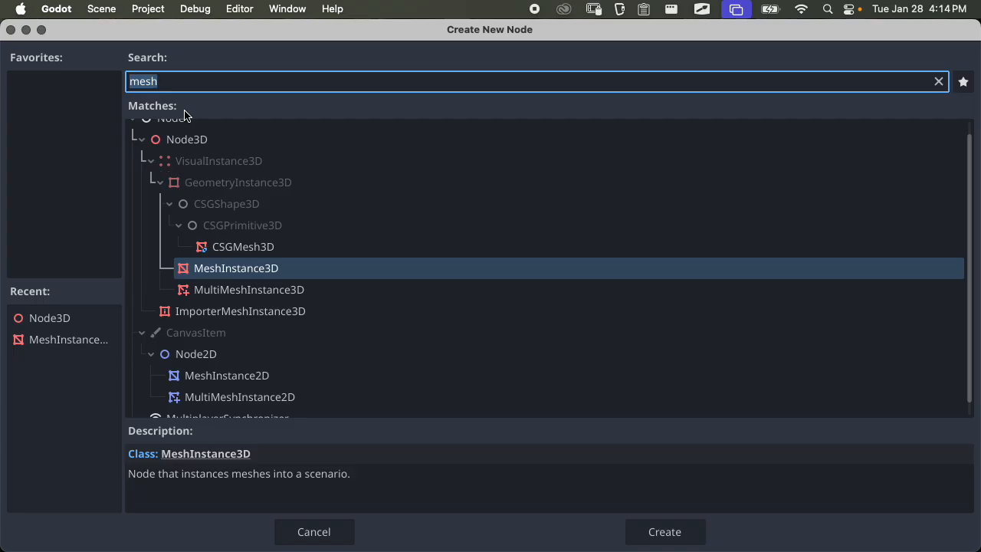
pyautogui.click(187, 139)
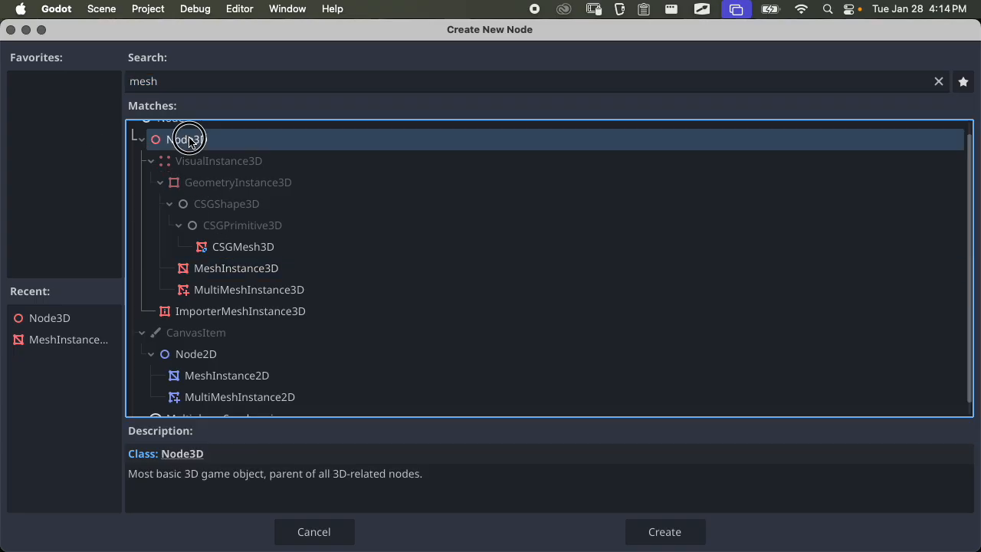
pyautogui.click(651, 531)
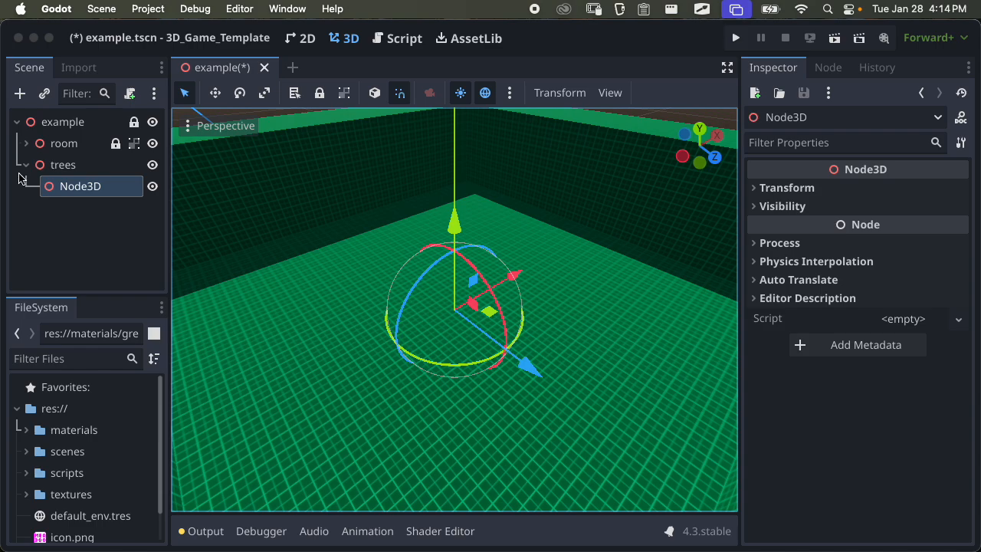
pyautogui.doubleClick(75, 190)
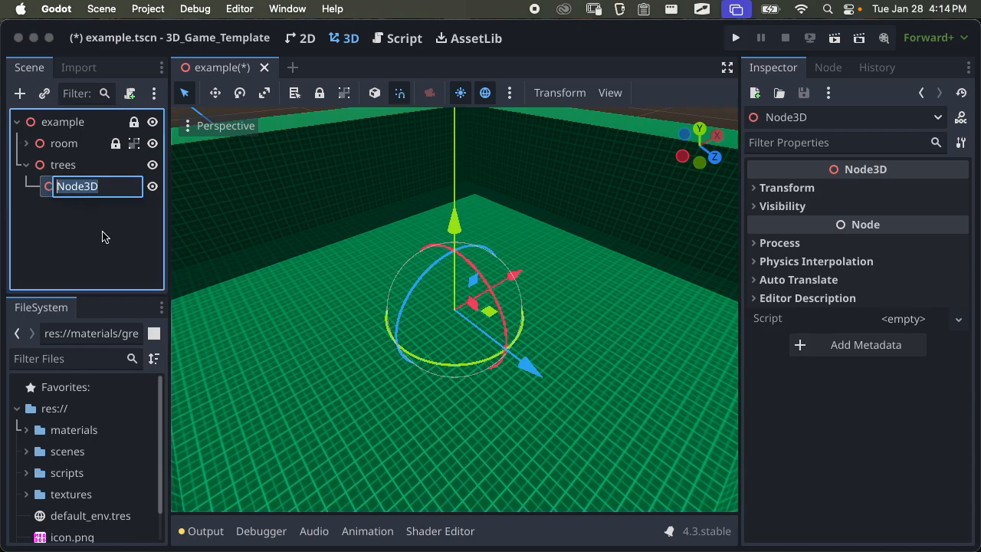
pyautogui.write('tree')
pyautogui.press('Return')
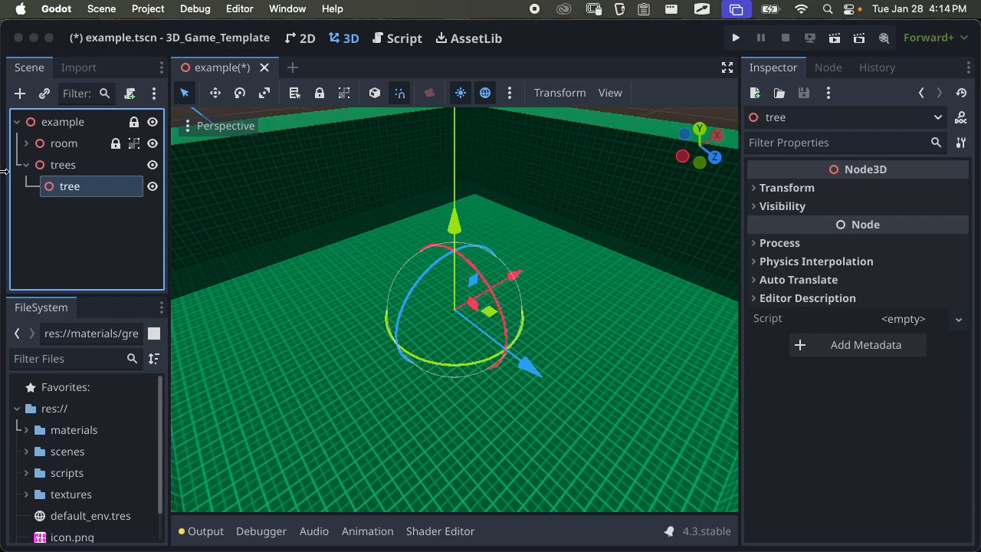
# Add a MeshInstance3D under the tree node, rename it "trunk" and save the scene
pyautogui.click(65, 165)
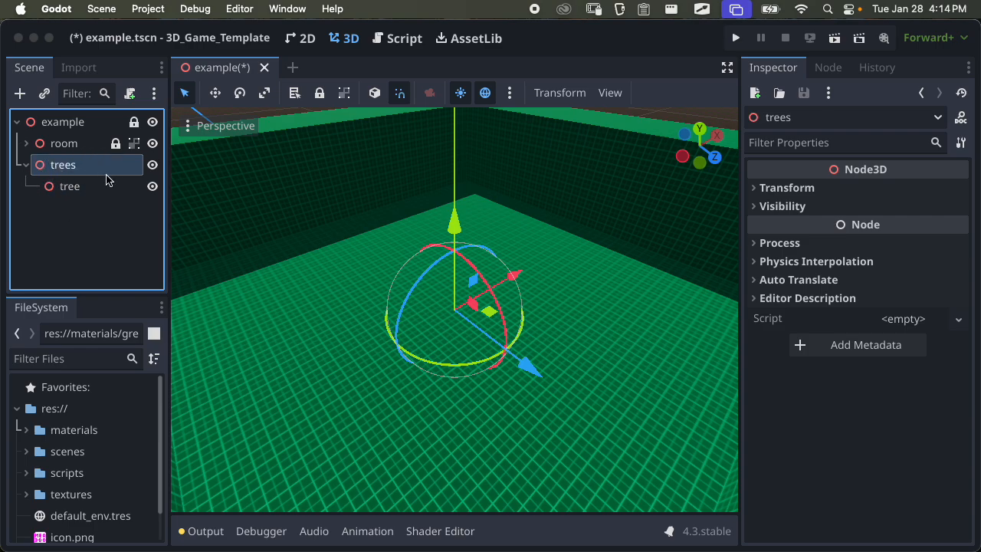
pyautogui.click(89, 189)
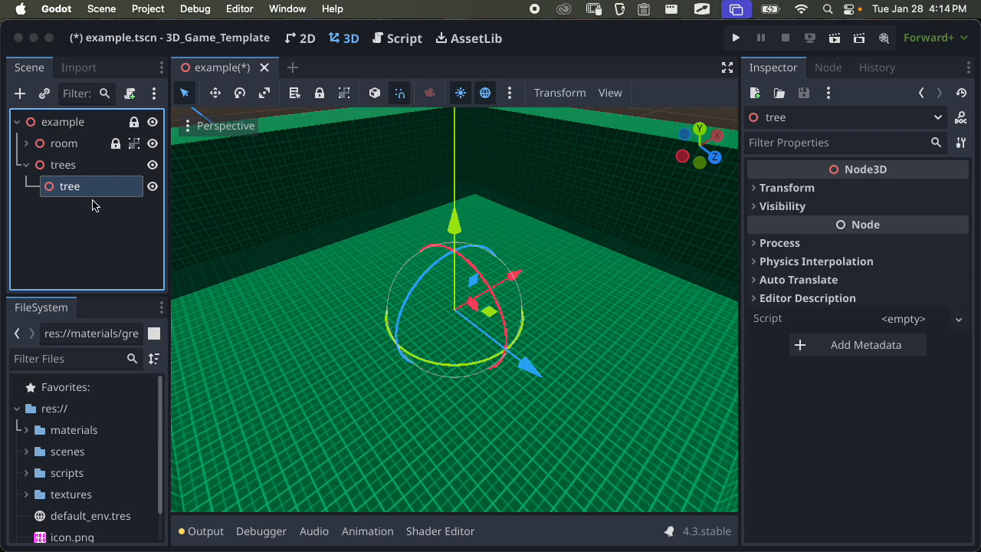
pyautogui.click(21, 93)
pyautogui.write('me')
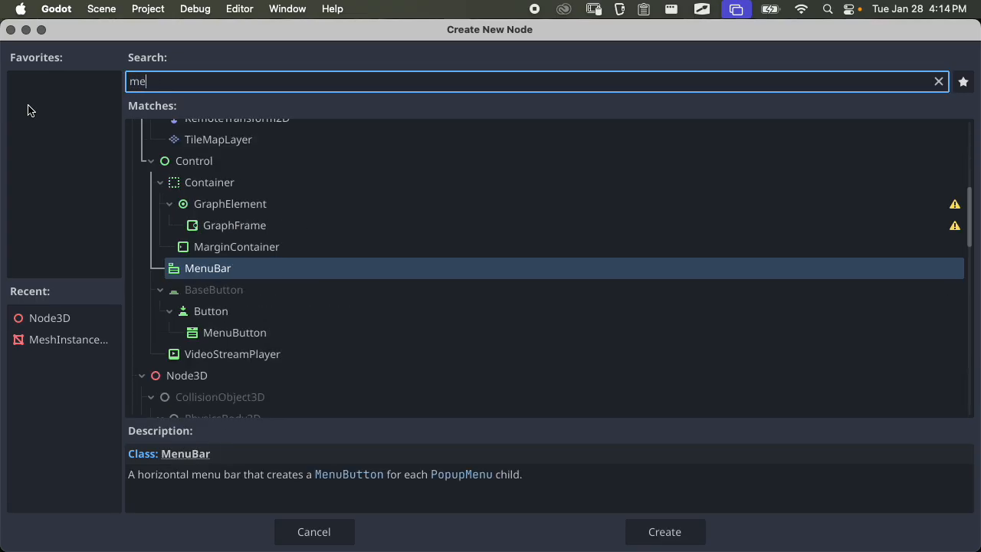
pyautogui.write('s')
pyautogui.press('Return')
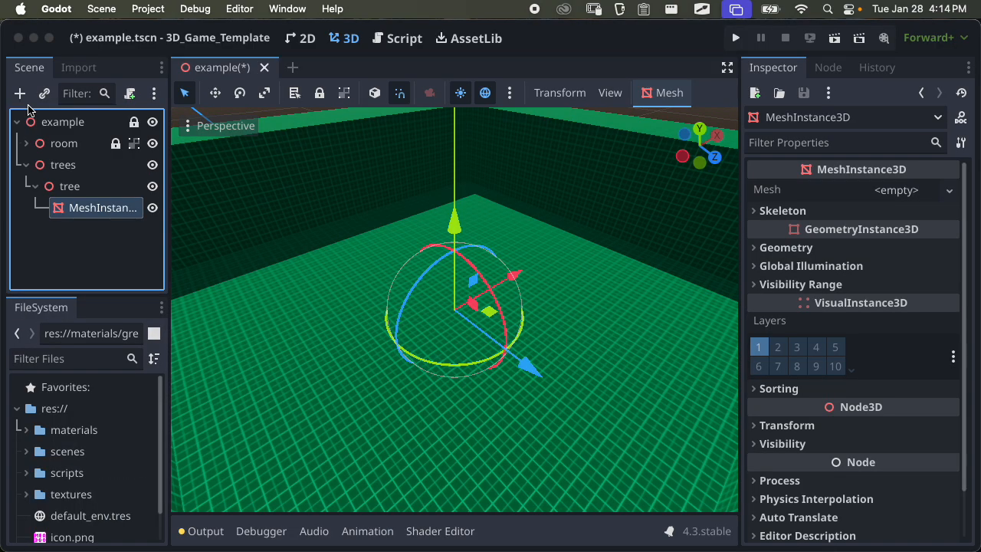
pyautogui.doubleClick(99, 208)
pyautogui.write('t')
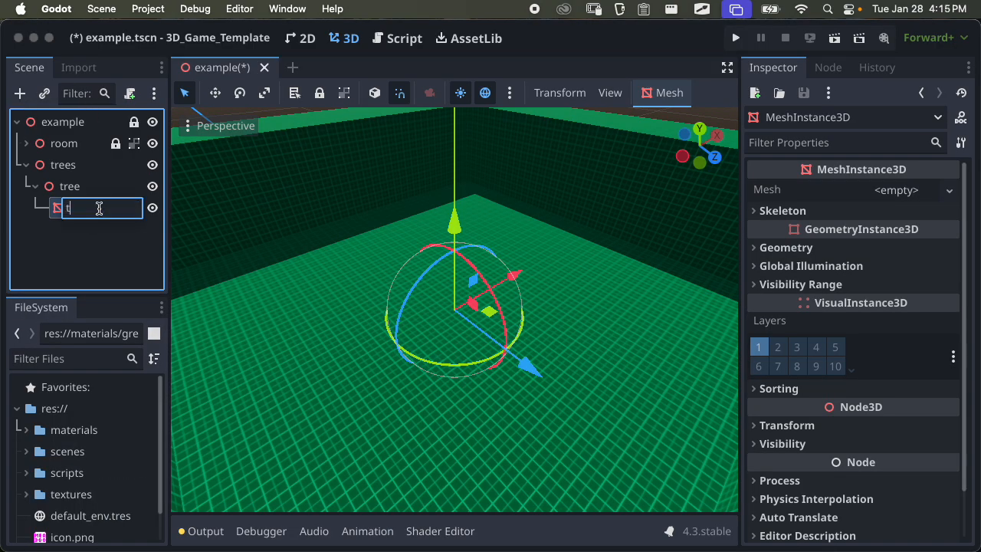
pyautogui.write('runk')
pyautogui.press('Return')
pyautogui.press('super+s')
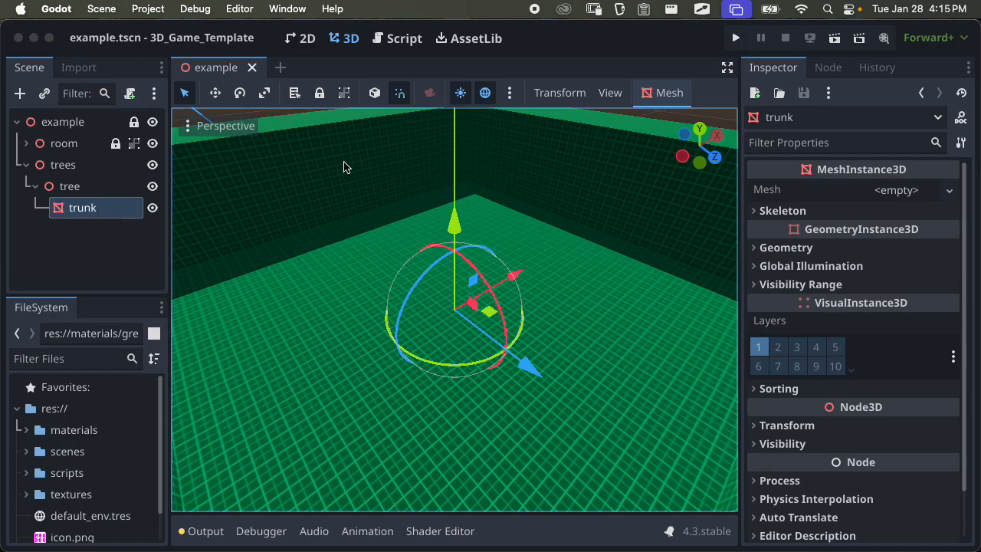
# Give the trunk a new CylinderMesh and expand the project's materials folder
pyautogui.click(904, 190)
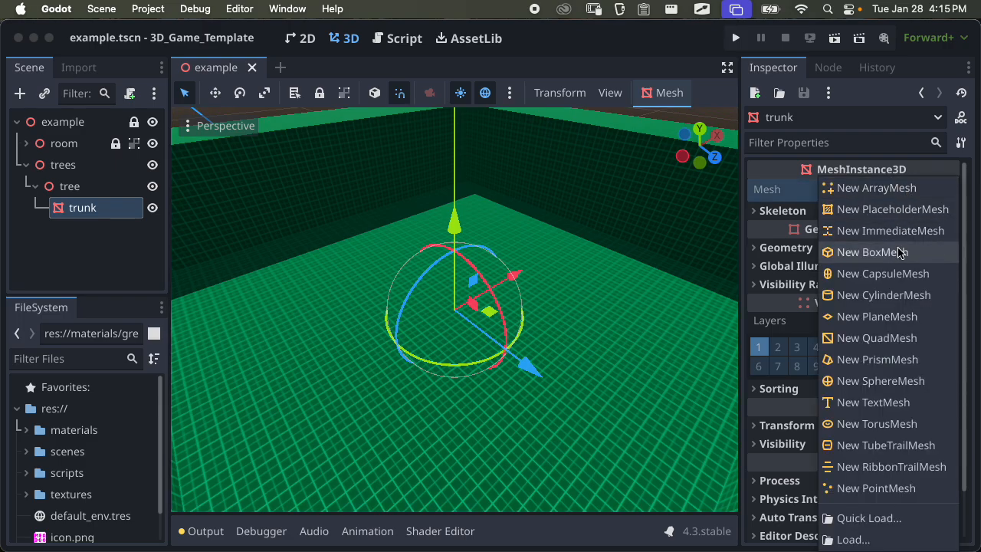
pyautogui.click(884, 295)
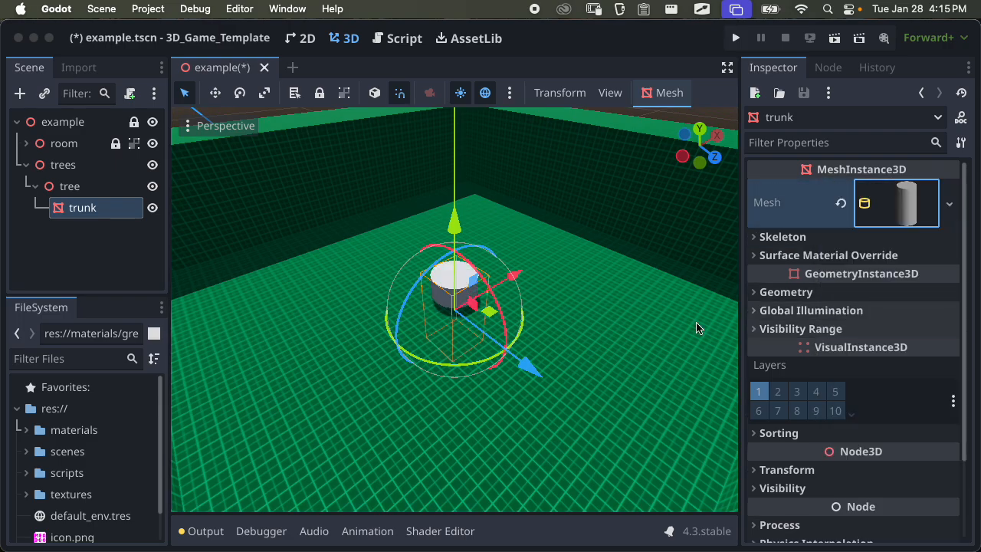
pyautogui.scroll(5, 482, 312)
pyautogui.scroll(3, 478, 310)
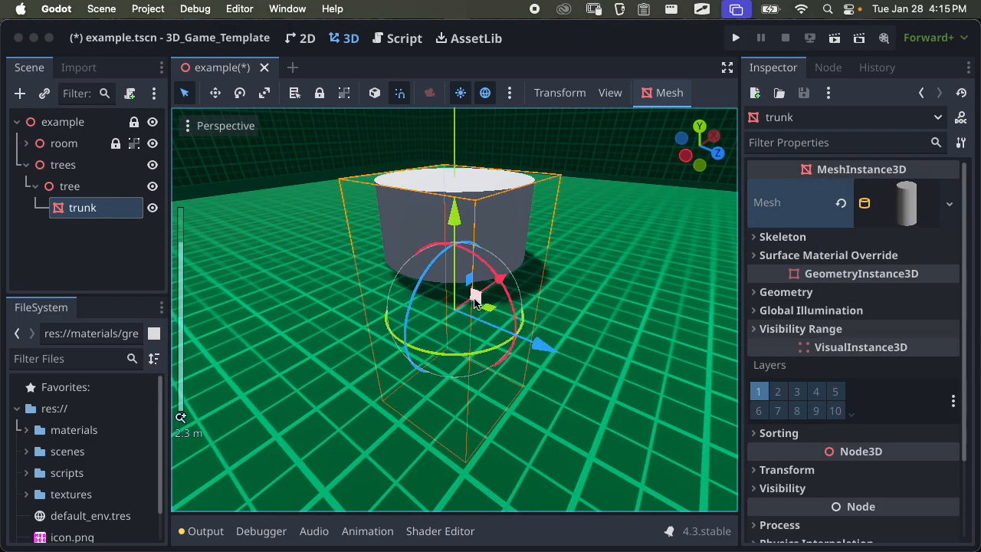
pyautogui.scroll(-2, 121, 455)
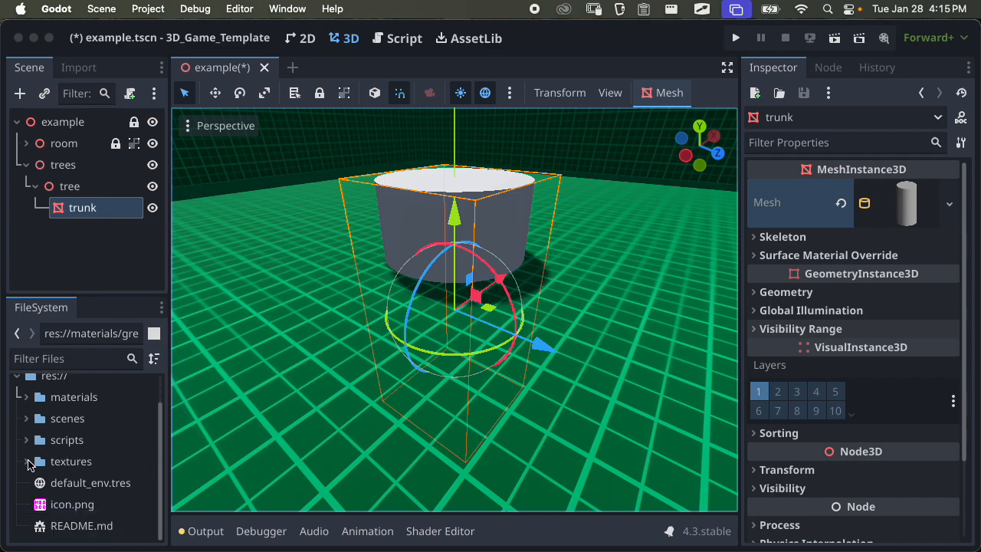
pyautogui.click(27, 398)
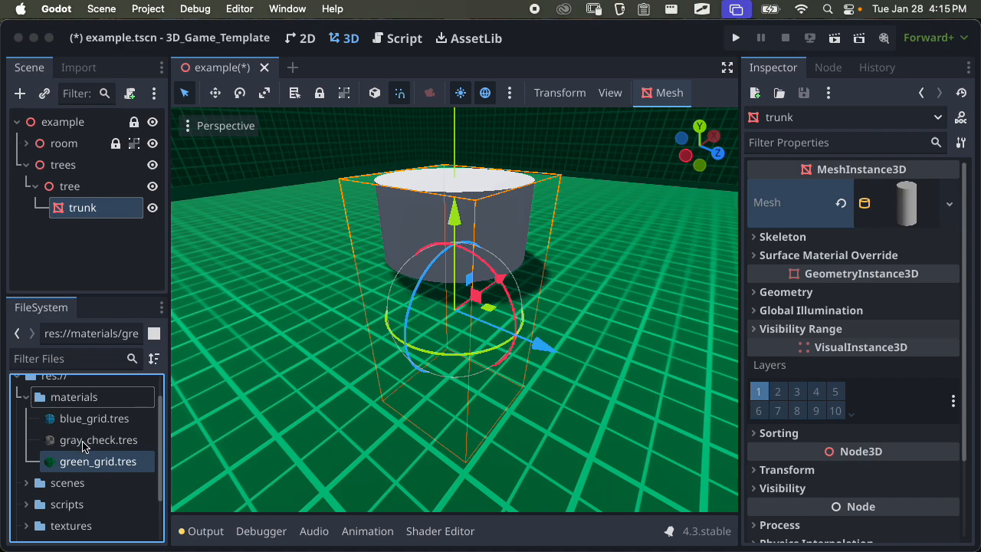
# Try to apply gray_check.tres directly to the trunk's Mesh property, and undo the clearing of the mesh
pyautogui.moveTo(81, 443); pyautogui.dragTo(912, 202)
pyautogui.click(865, 204)
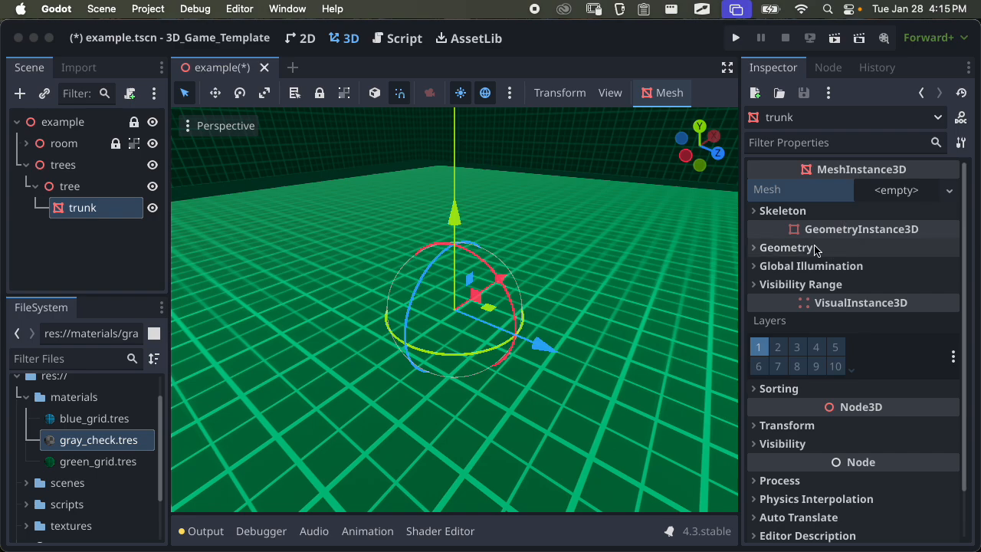
pyautogui.scroll(-6, 501, 278)
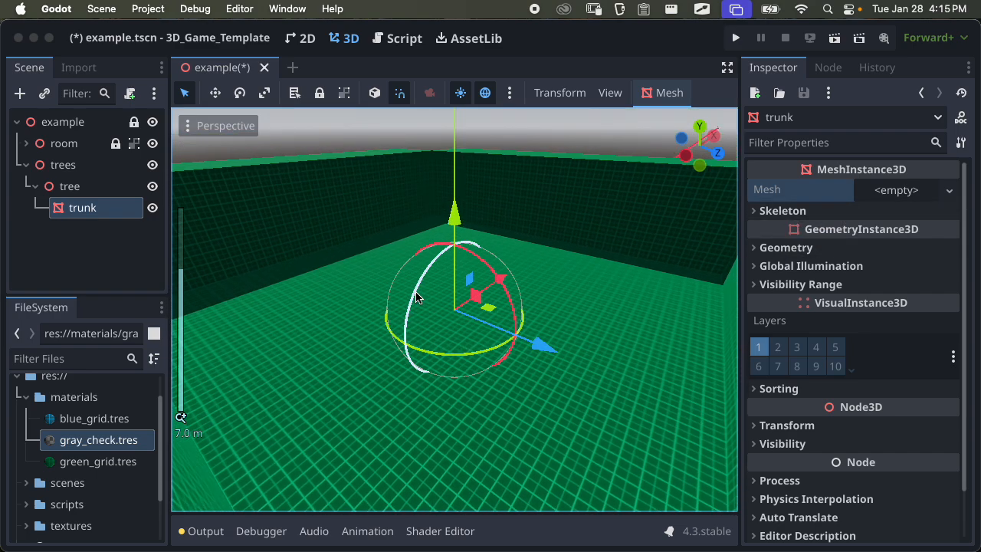
pyautogui.press('super+z')
# Raise the trunk along the vertical axis so that its base rests on the room's floor
pyautogui.scroll(5, 499, 276)
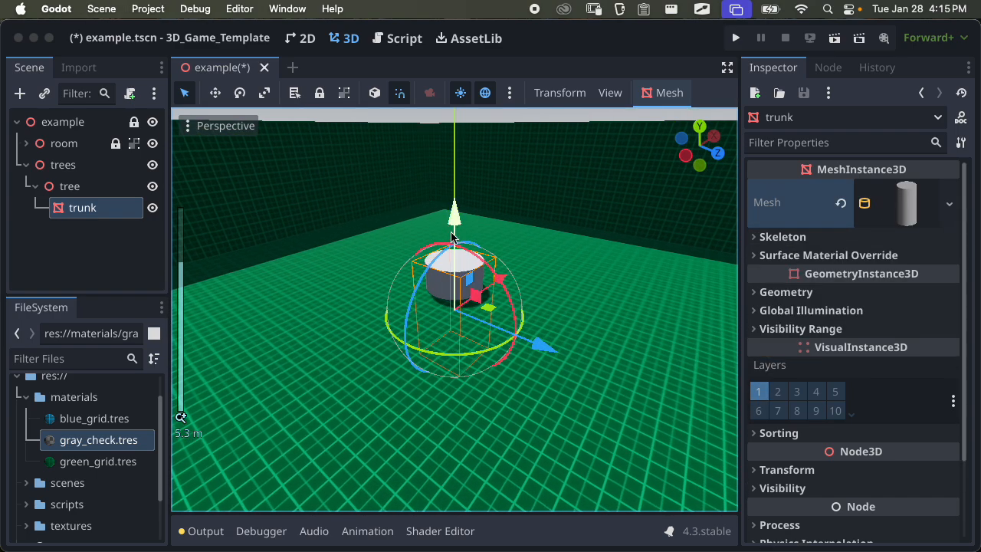
pyautogui.moveTo(453, 224); pyautogui.dragTo(461, 178)
pyautogui.moveTo(472, 237); pyautogui.dragTo(534, 196, button='middle')
pyautogui.moveTo(459, 157); pyautogui.dragTo(479, 129)
pyautogui.moveTo(517, 253); pyautogui.dragTo(596, 304, button='middle')
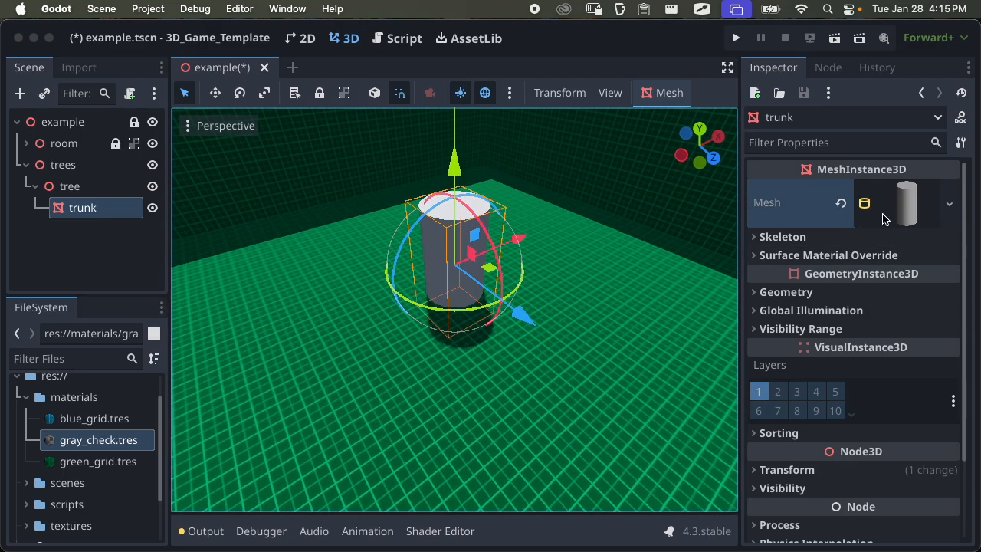
# Assign gray_check.tres as the material of the trunk's cylinder mesh
pyautogui.click(901, 214)
pyautogui.scroll(-3, 889, 332)
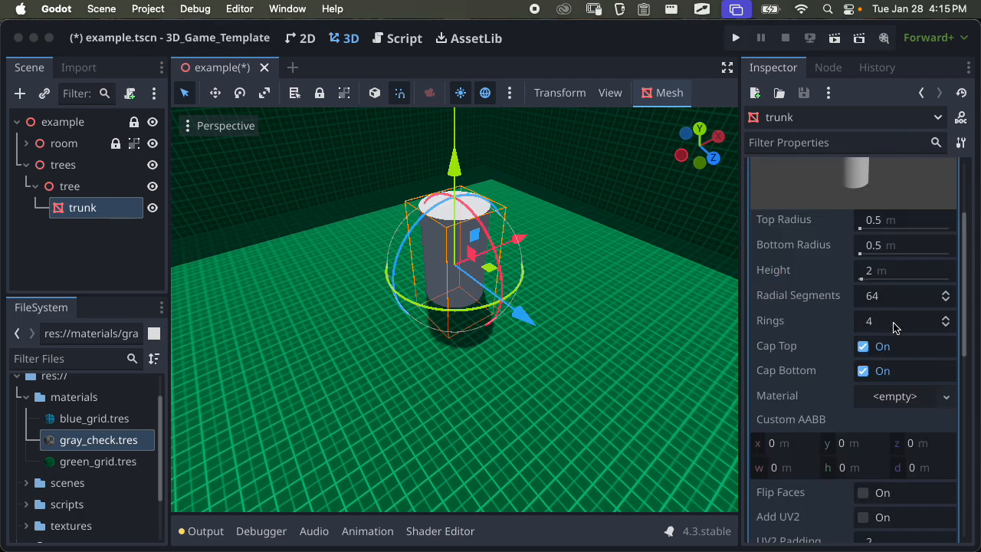
pyautogui.moveTo(125, 444); pyautogui.dragTo(909, 399)
pyautogui.scroll(5, 613, 322)
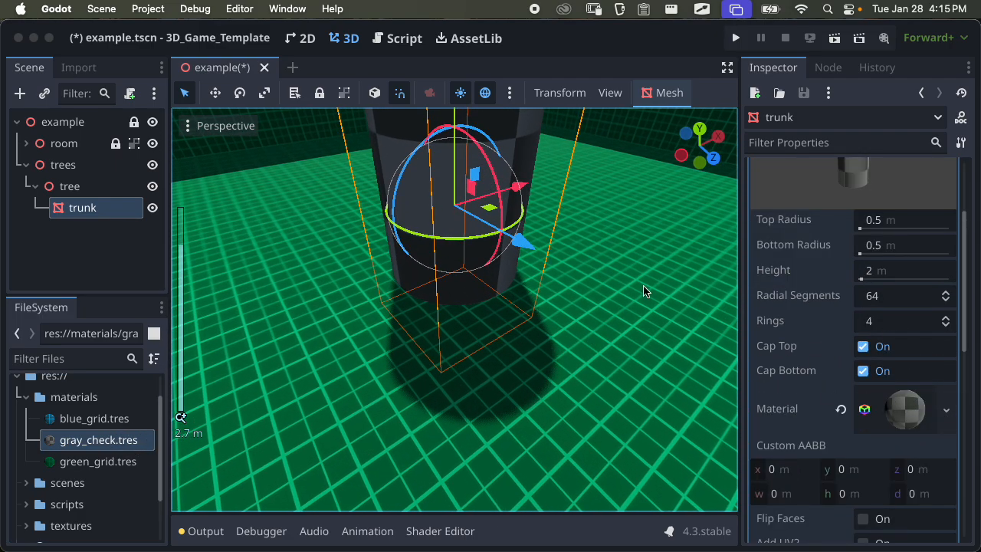
# Set the top radius of the trunk's cylinder mesh to 0.1 m
pyautogui.scroll(3, 893, 184)
pyautogui.click(924, 201)
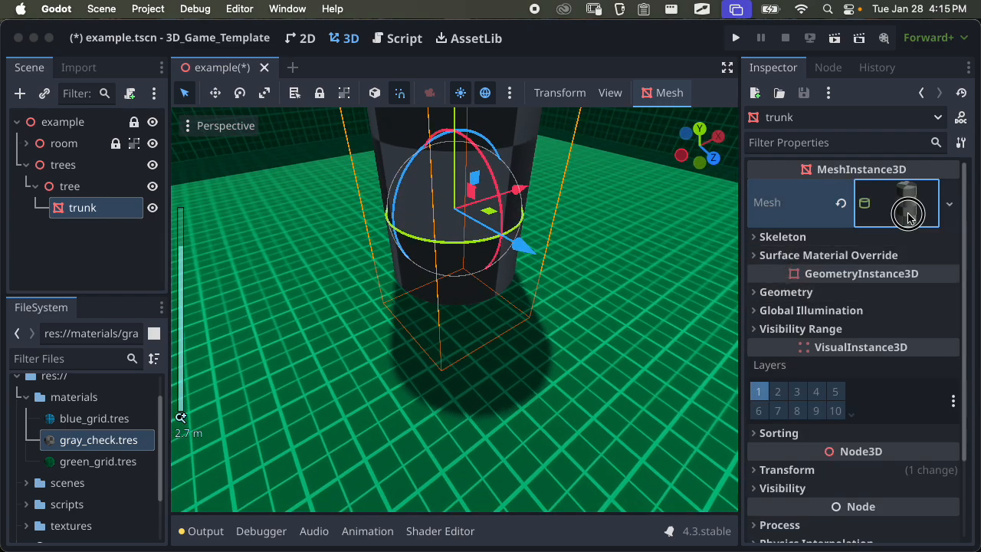
pyautogui.click(908, 217)
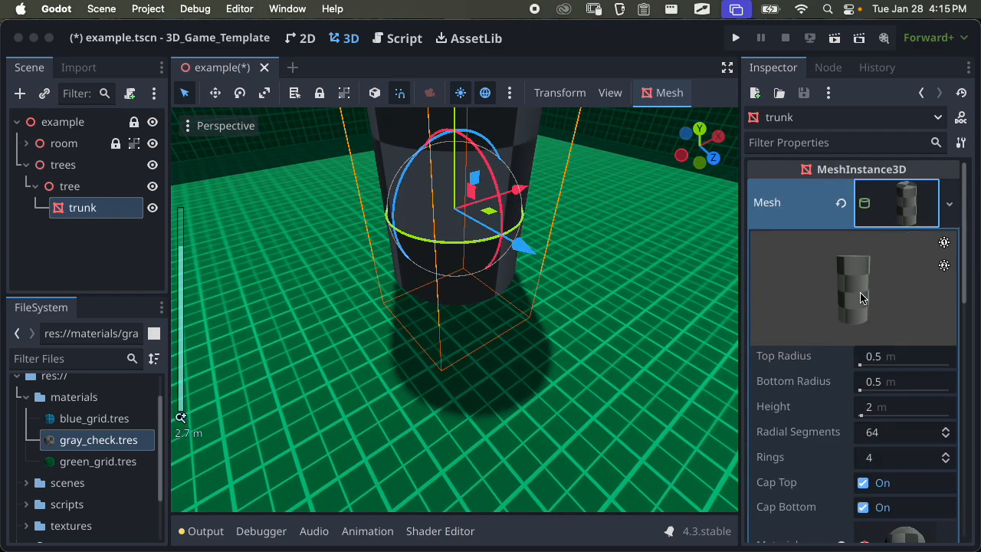
pyautogui.scroll(-1, 866, 307)
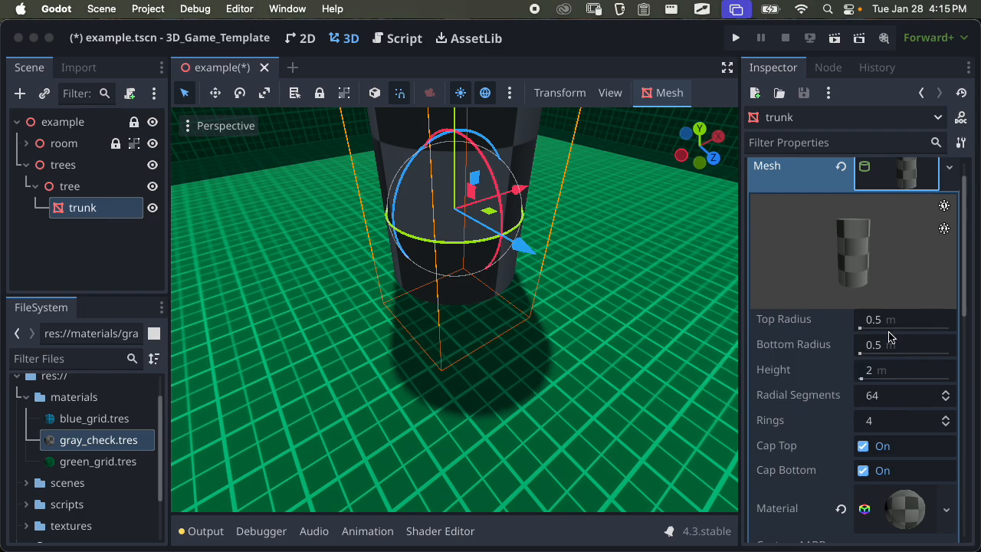
pyautogui.click(899, 322)
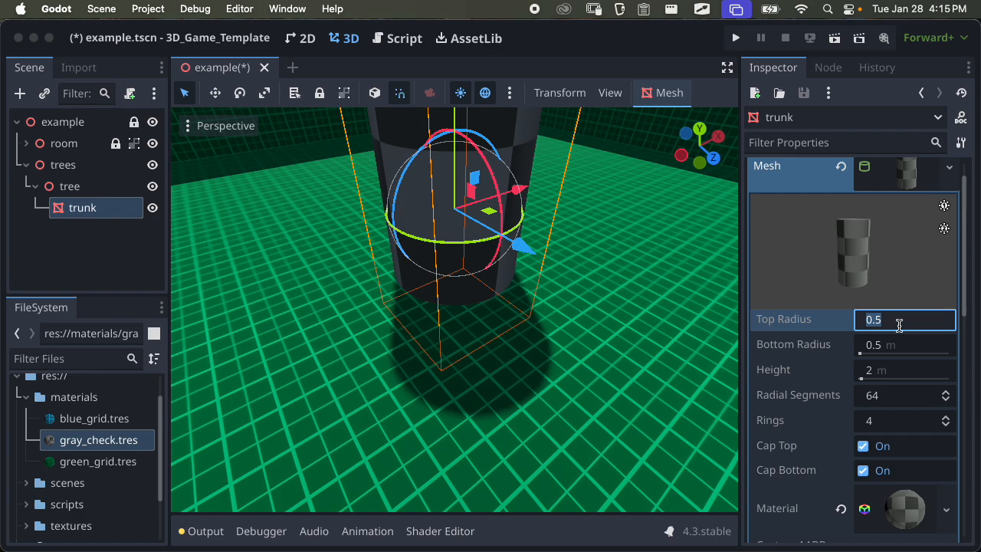
pyautogui.write('0.1')
pyautogui.press('Return')
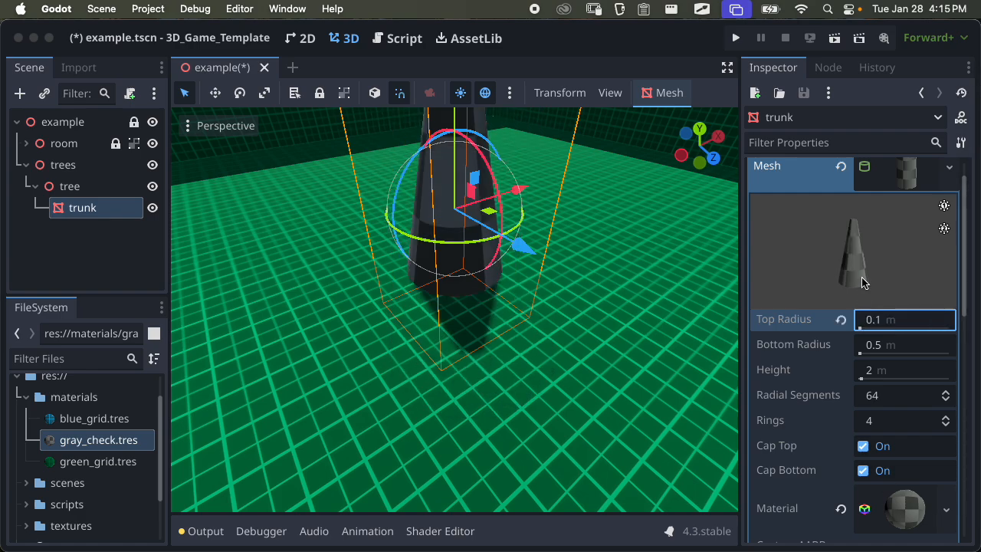
# Set the bottom radius of the trunk's cylinder mesh to 0.1 m and save the scene
pyautogui.click(905, 342)
pyautogui.write('0.1')
pyautogui.press('Return')
pyautogui.press('super+s')
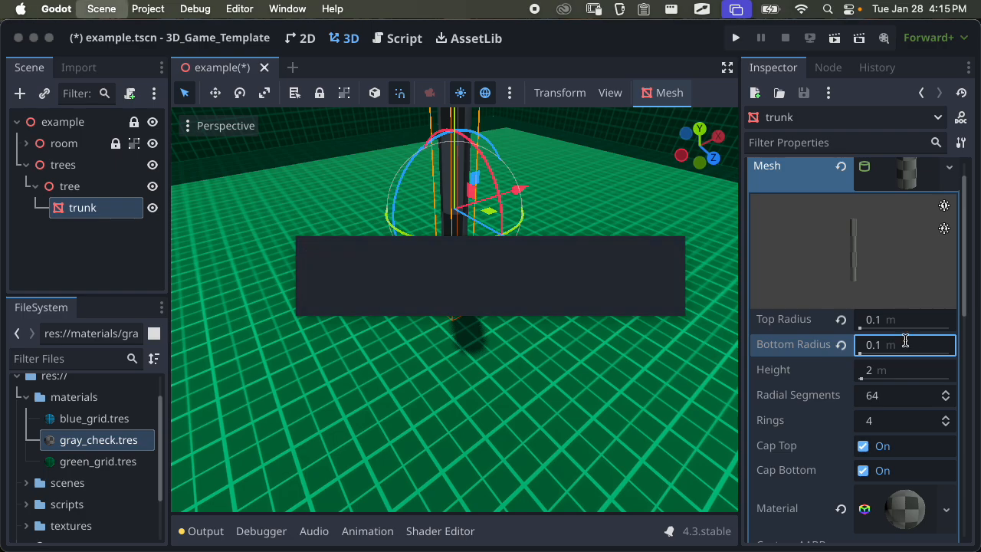
pyautogui.scroll(-3, 595, 217)
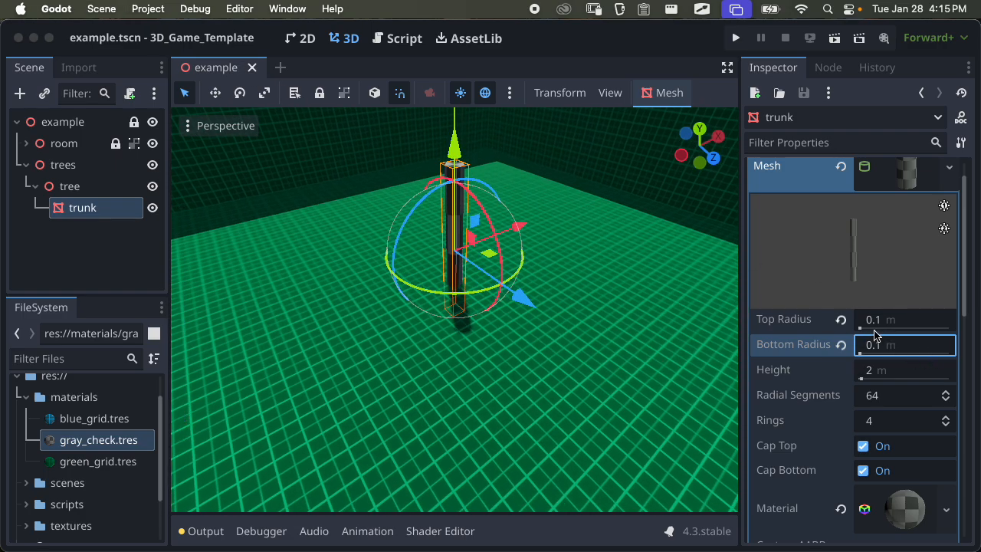
# Adjust the trunk's position along the vertical axis relative to the room's floor
pyautogui.moveTo(571, 257); pyautogui.dragTo(403, 267, button='middle')
pyautogui.moveTo(521, 263); pyautogui.dragTo(413, 267, button='middle')
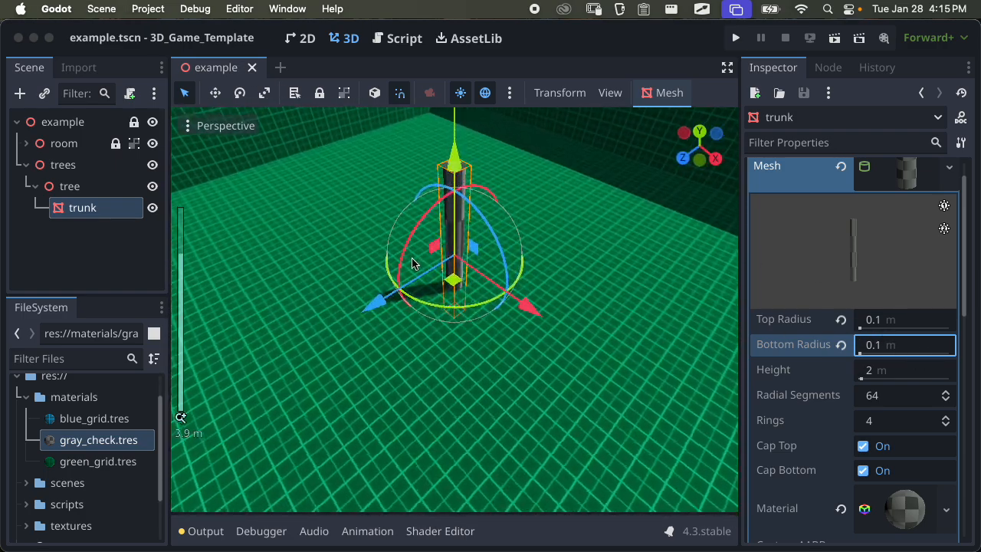
pyautogui.scroll(5, 414, 267)
pyautogui.moveTo(530, 260); pyautogui.dragTo(593, 201, button='middle')
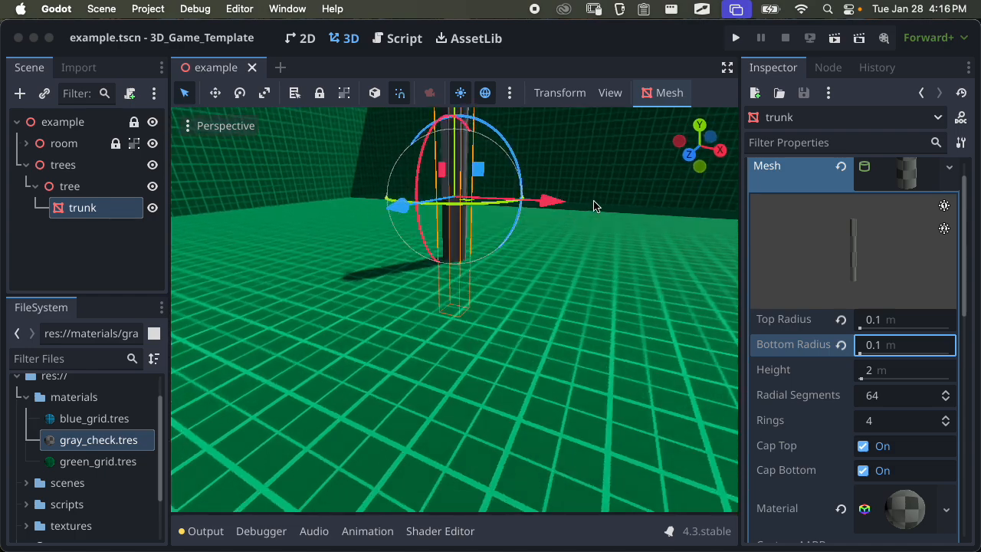
pyautogui.scroll(-8, 592, 201)
pyautogui.moveTo(462, 164)
pyautogui.mouseDown()
pyautogui.moveTo(471, 116)
pyautogui.moveTo(464, 147)
pyautogui.mouseUp()
# Review the translate, rotate and scale values in the transform snap settings
pyautogui.click(557, 93)
pyautogui.click(557, 93)
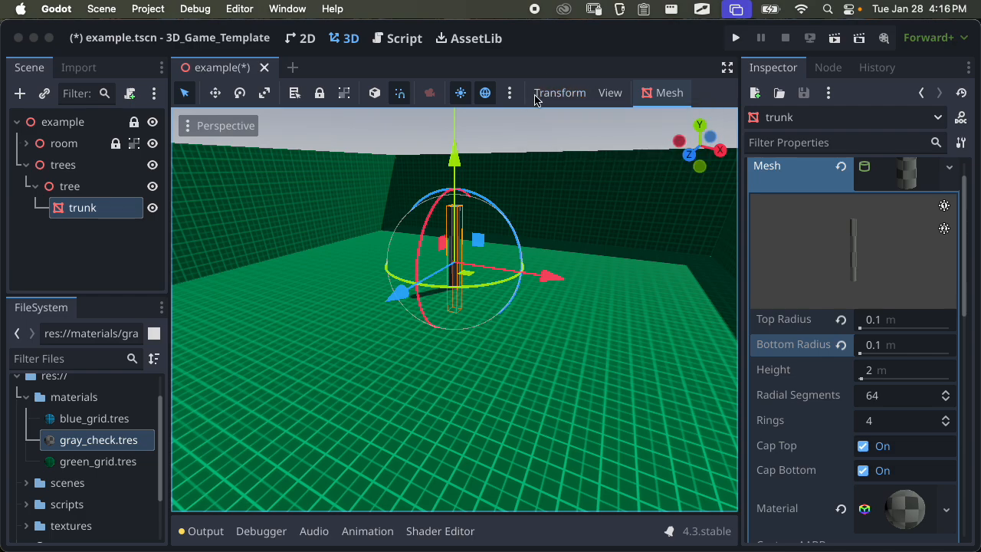
pyautogui.click(571, 94)
pyautogui.click(591, 167)
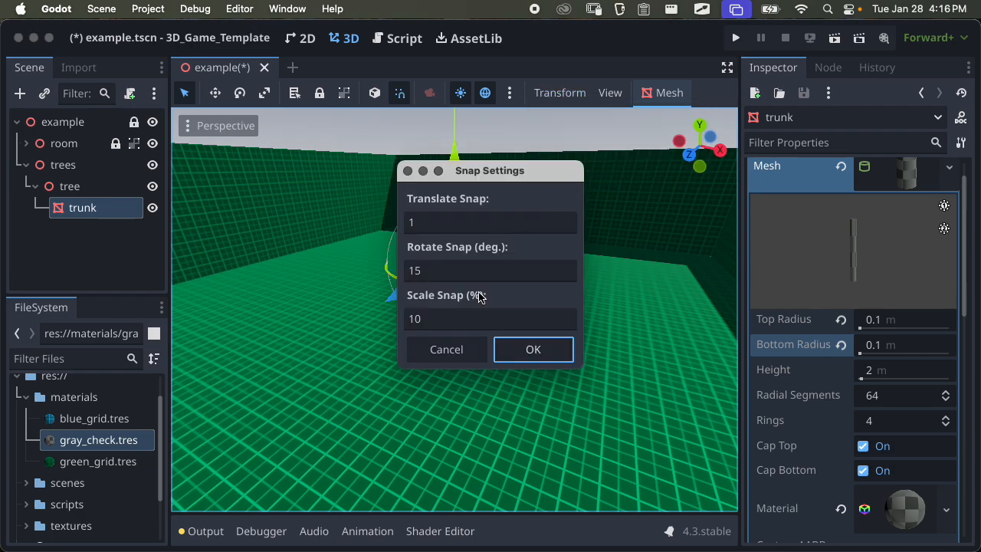
pyautogui.click(469, 350)
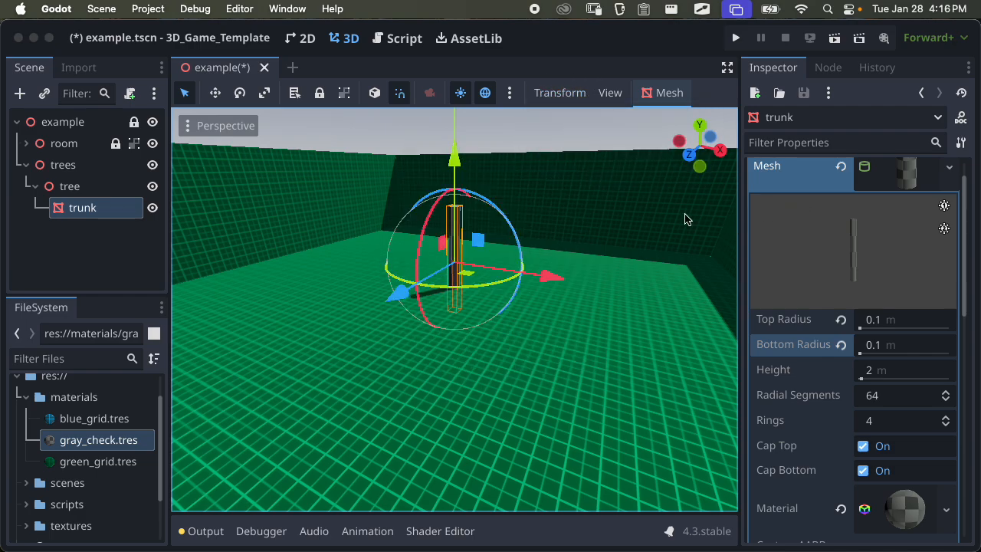
# Set the height of the trunk's cylinder mesh to 3 m and save the scene
pyautogui.scroll(10, 546, 249)
pyautogui.moveTo(582, 266); pyautogui.dragTo(534, 281, button='middle')
pyautogui.scroll(-3, 532, 276)
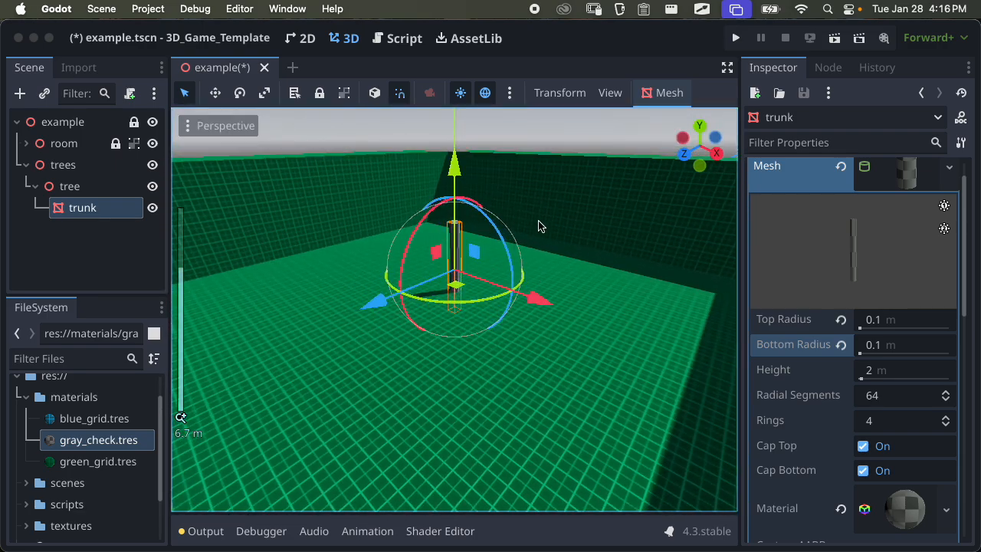
pyautogui.click(901, 373)
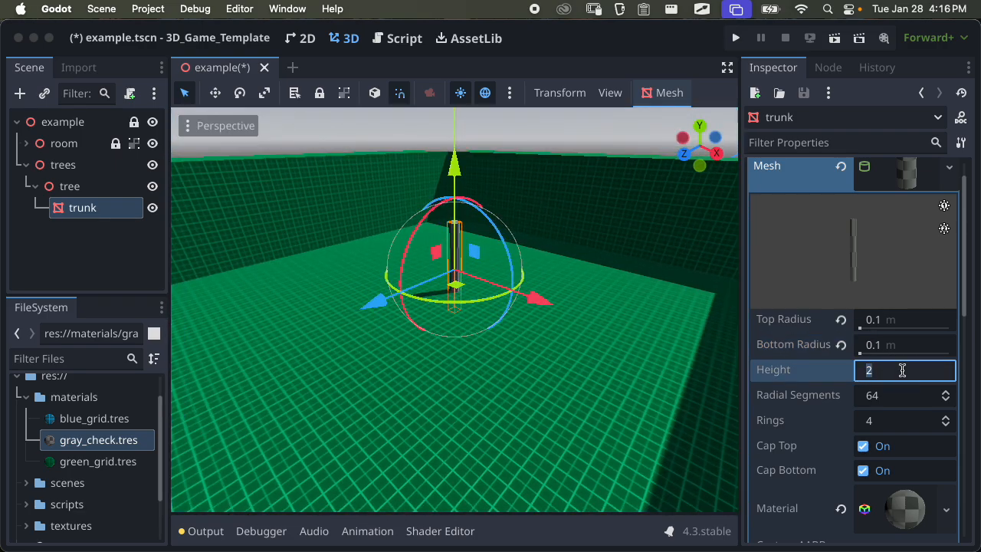
pyautogui.write('3')
pyautogui.press('Return')
pyautogui.press('super+s')
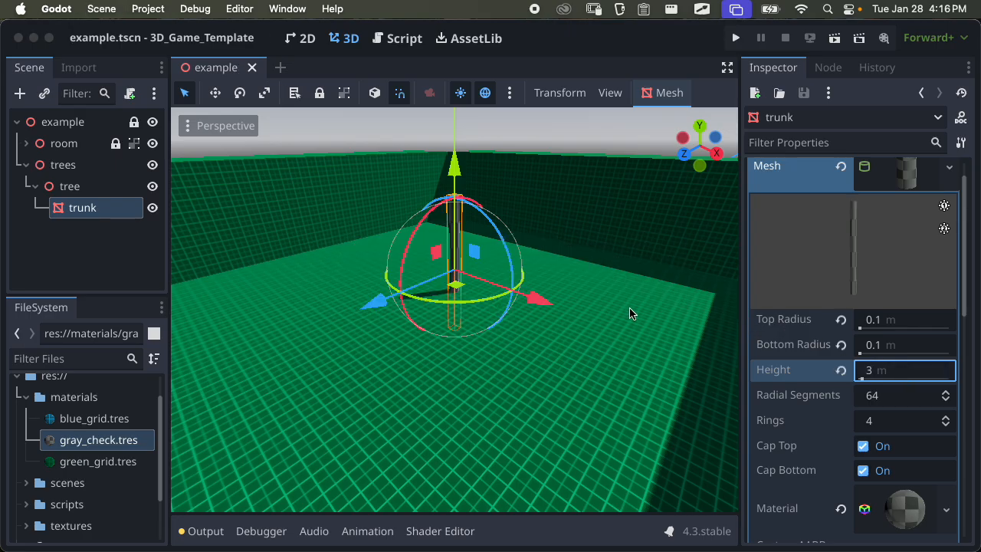
# Add a MeshInstance3D node as a child of the tree node
pyautogui.scroll(8, 534, 212)
pyautogui.moveTo(549, 223); pyautogui.dragTo(560, 332, button='middle')
pyautogui.scroll(-5, 565, 233)
pyautogui.click(100, 243)
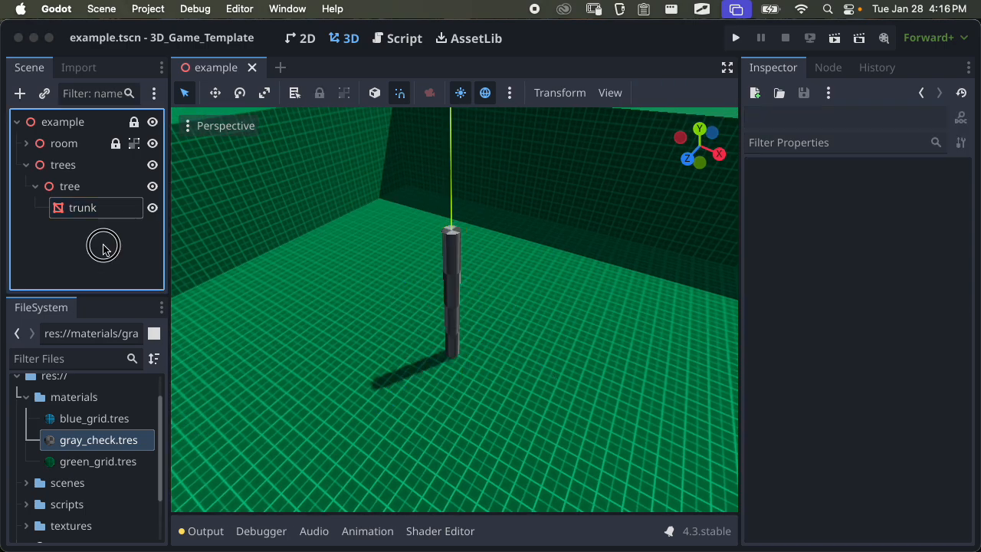
pyautogui.click(94, 192)
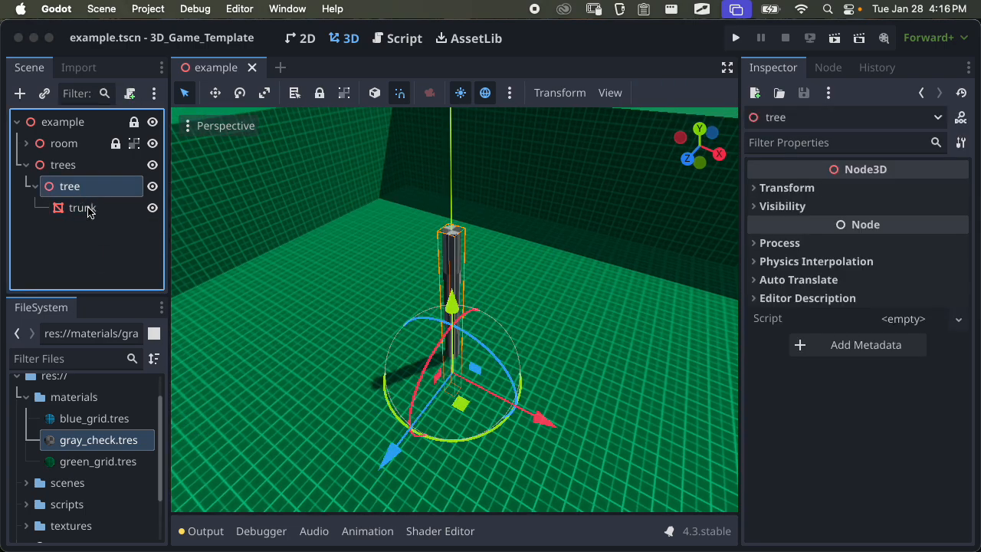
pyautogui.click(89, 210)
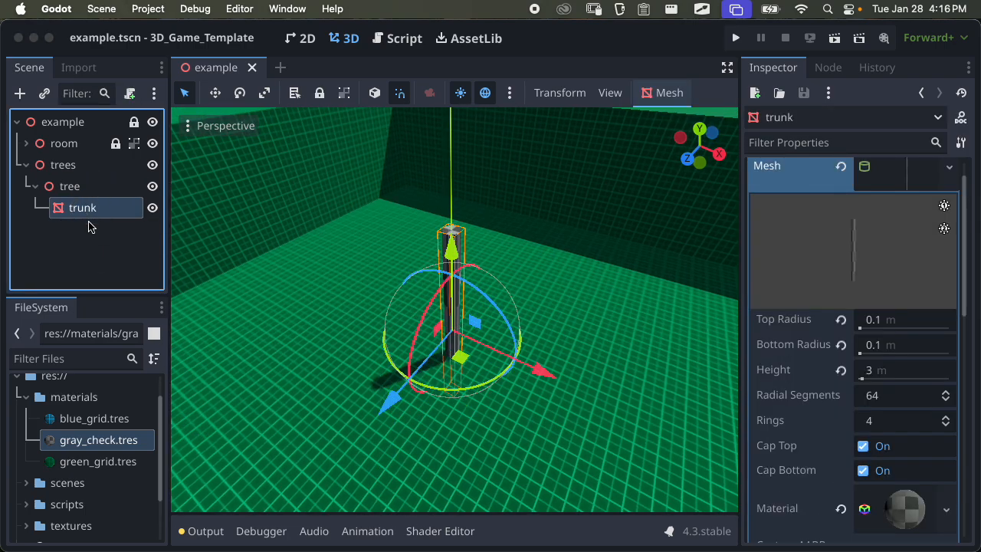
pyautogui.click(69, 186)
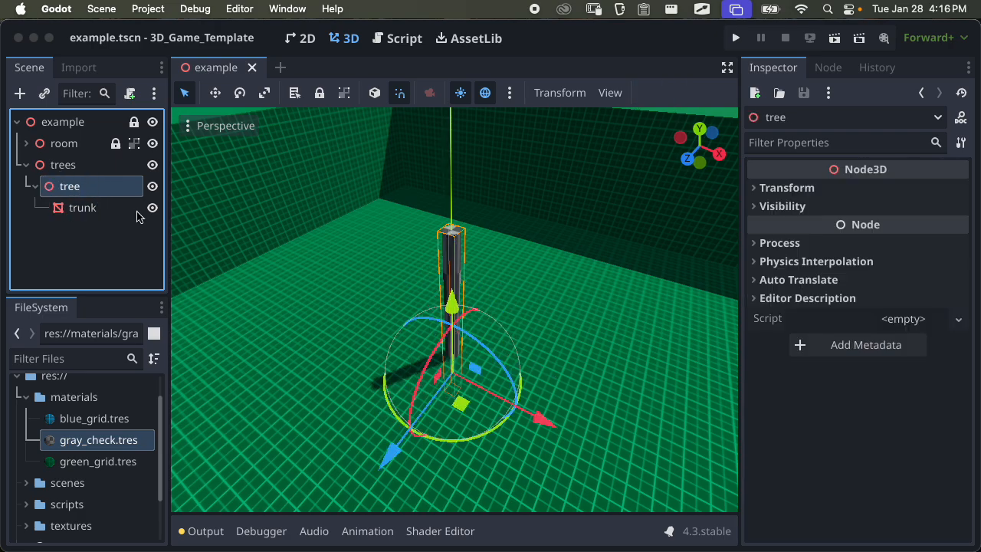
pyautogui.click(29, 94)
pyautogui.write('mesh')
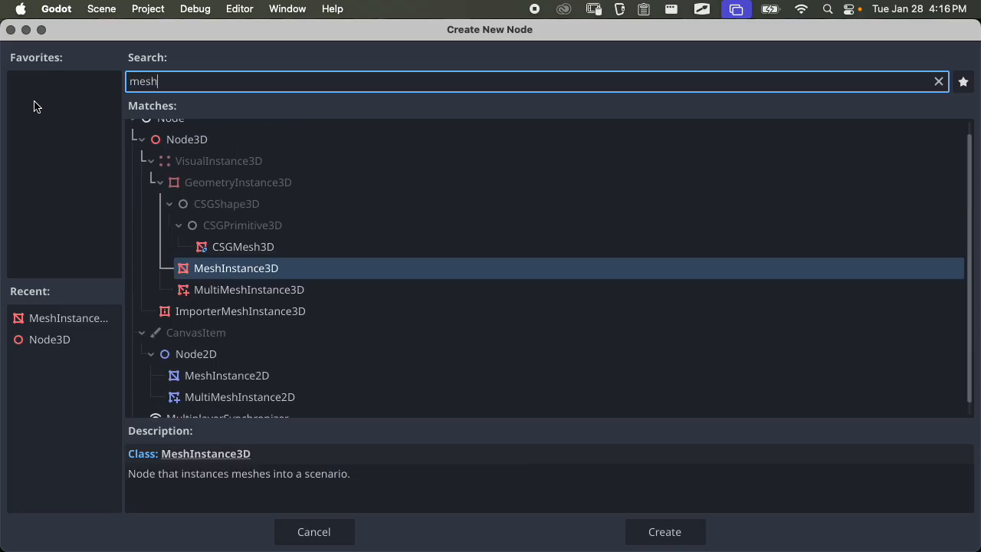
pyautogui.press('Return')
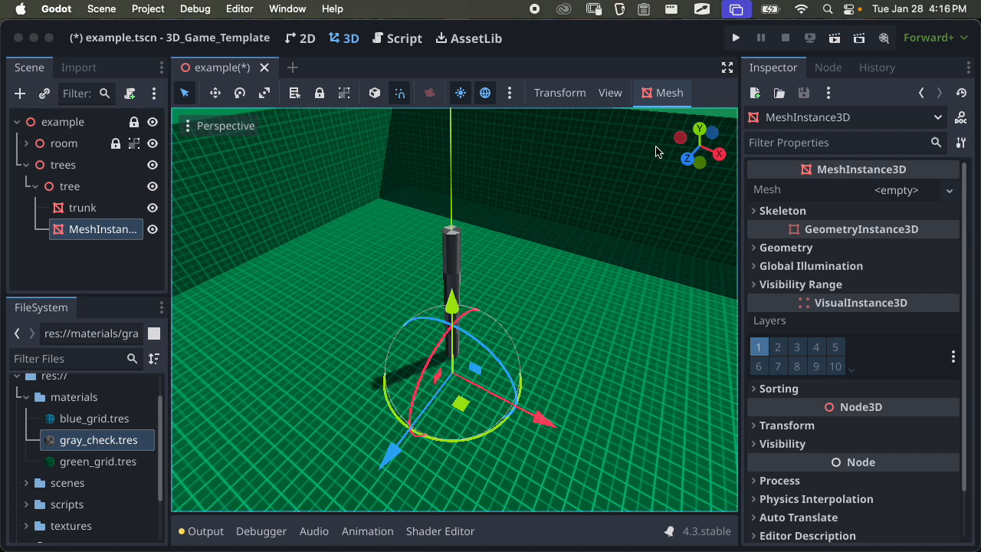
# Rename the new mesh instance under tree as leaves
pyautogui.press('Return')
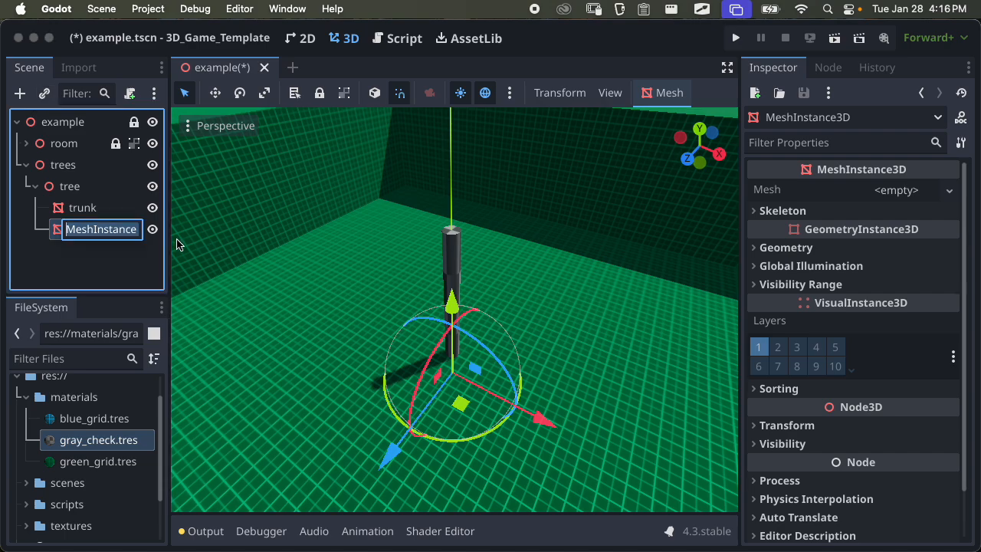
pyautogui.write('leaves')
pyautogui.press('Return')
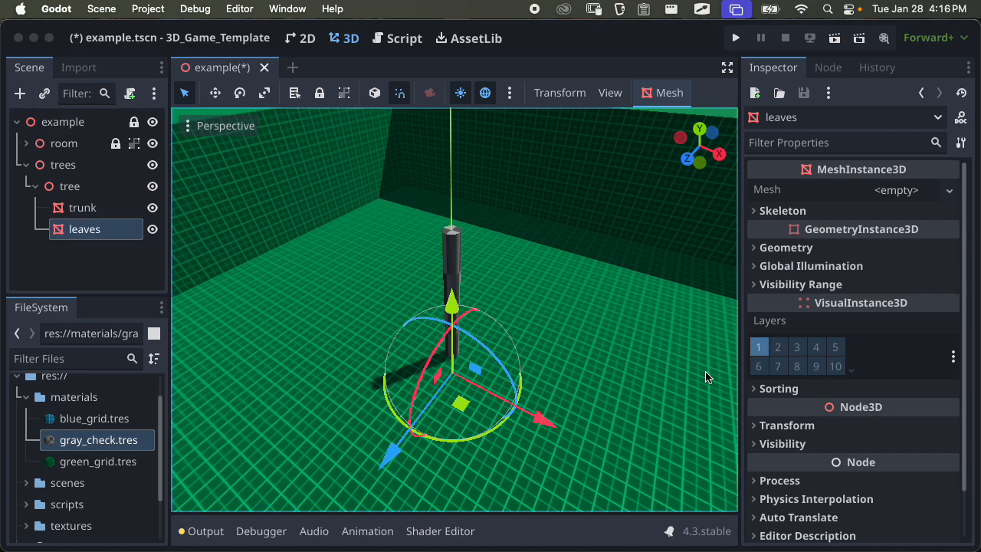
# Give the leaves node a new TorusMesh and expand the mesh's properties
pyautogui.click(908, 192)
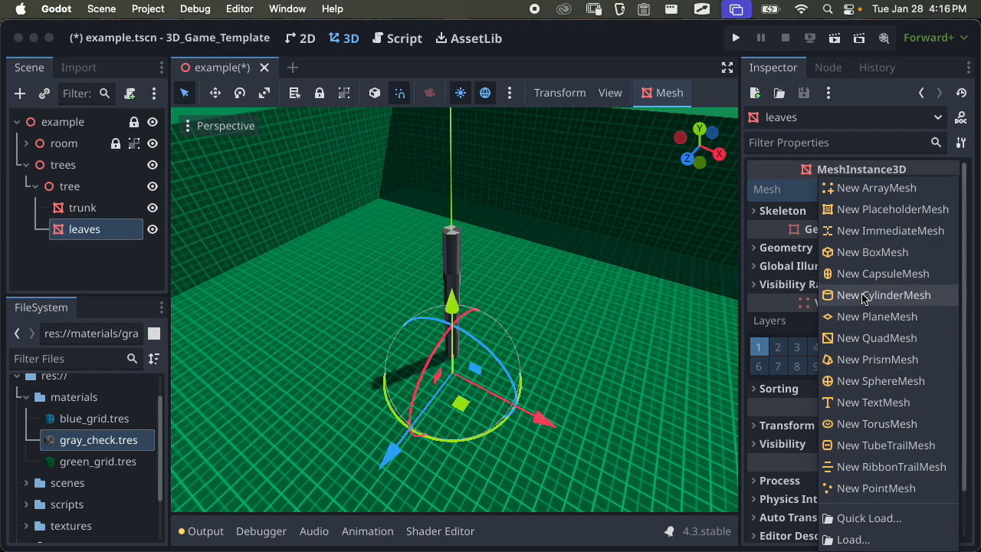
pyautogui.click(889, 425)
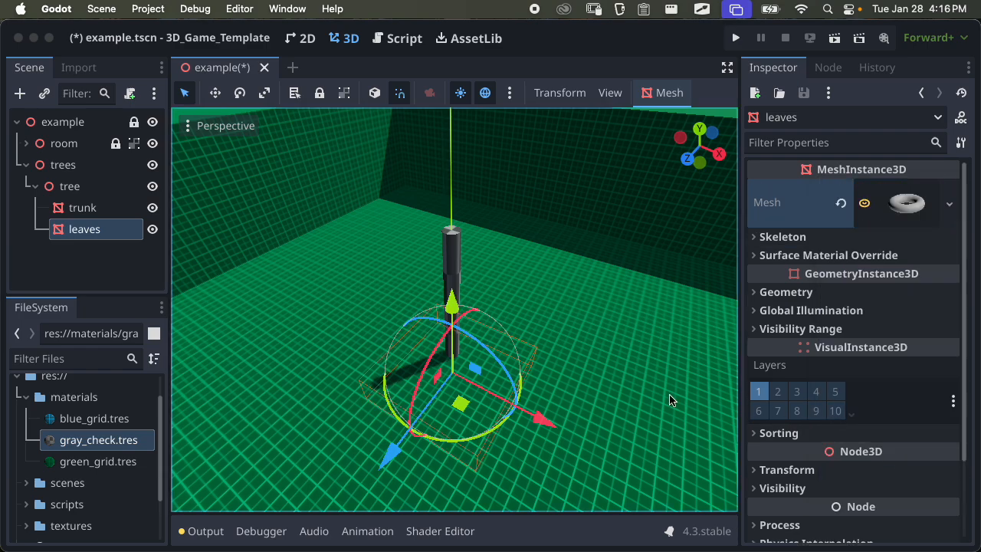
pyautogui.click(906, 204)
# Raise the leaves torus along the vertical axis so that it encircles the upper part of the trunk
pyautogui.moveTo(452, 303); pyautogui.dragTo(458, 75)
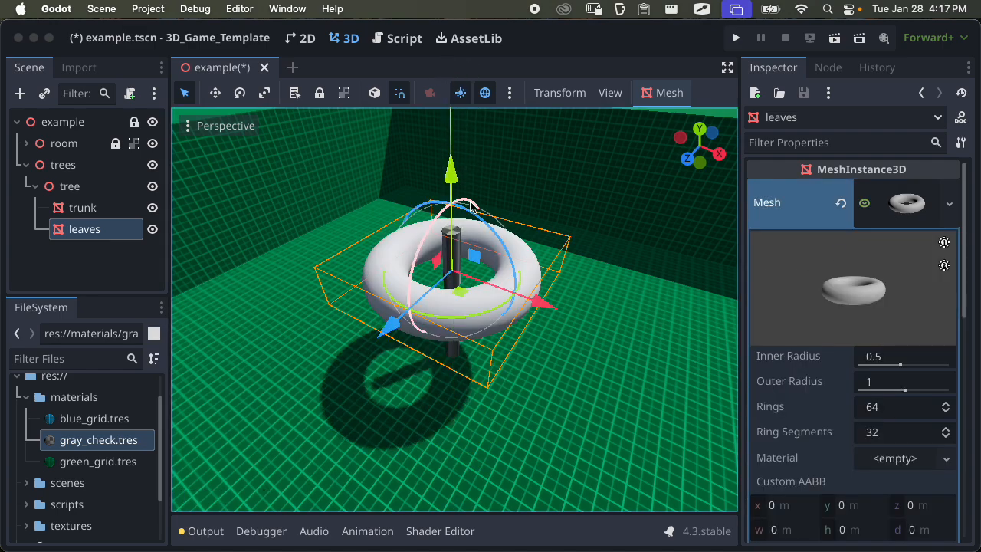
pyautogui.moveTo(463, 207); pyautogui.dragTo(553, 180, button='middle')
pyautogui.moveTo(467, 131); pyautogui.dragTo(474, 73)
pyautogui.scroll(-3, 495, 188)
pyautogui.moveTo(496, 194); pyautogui.dragTo(466, 136, button='middle')
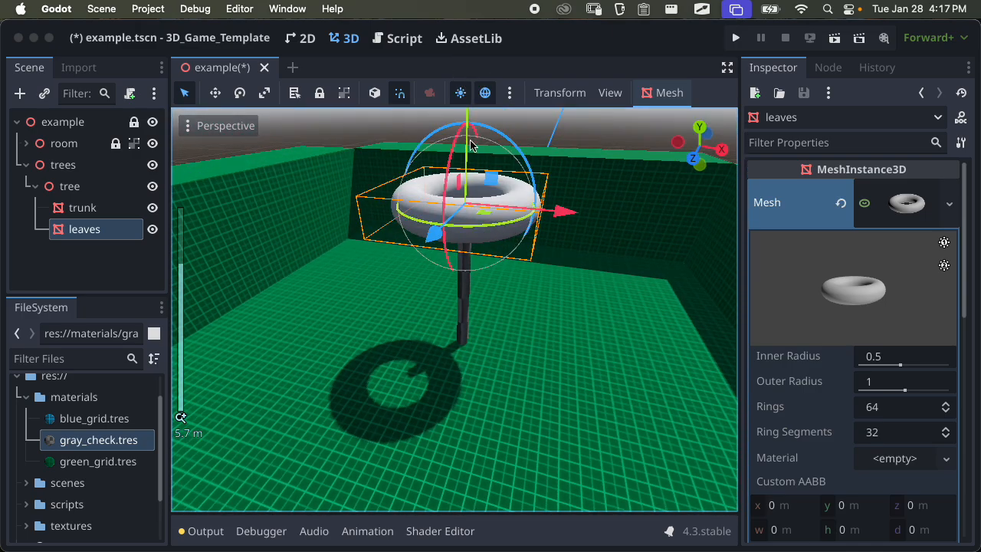
pyautogui.scroll(-2, 467, 138)
pyautogui.moveTo(466, 140); pyautogui.dragTo(468, 186)
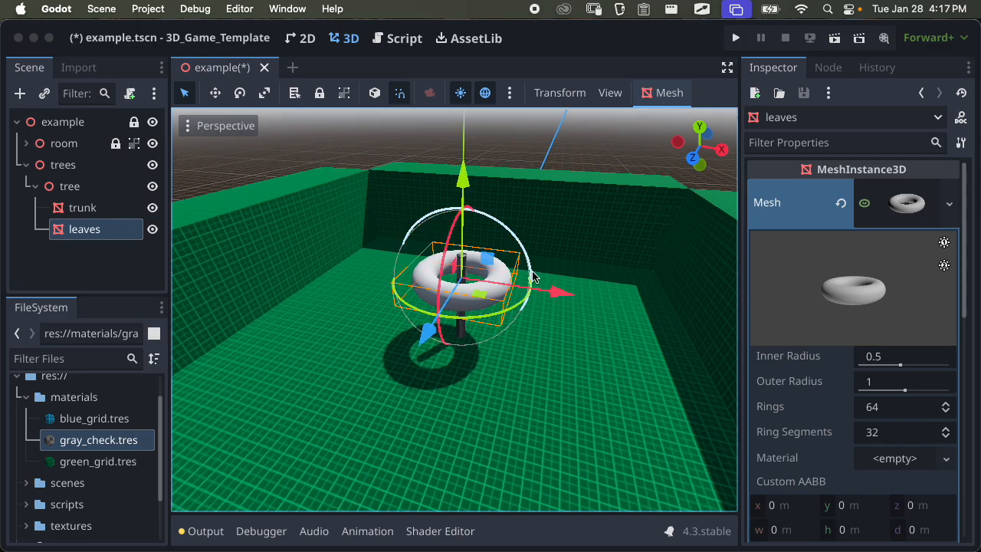
# Set the leaves torus's inner radius to 0.707 and outer radius to 0.999, and save the scene
pyautogui.scroll(8, 504, 251)
pyautogui.moveTo(490, 223); pyautogui.dragTo(761, 307, button='middle')
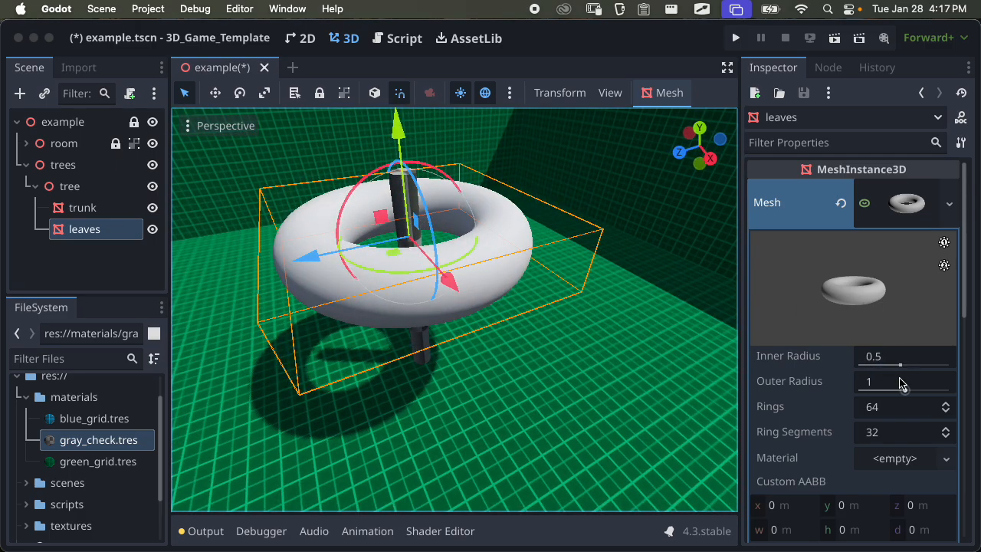
pyautogui.moveTo(898, 365)
pyautogui.mouseDown()
pyautogui.moveTo(876, 357)
pyautogui.moveTo(885, 361)
pyautogui.mouseUp()
pyautogui.moveTo(901, 394)
pyautogui.mouseDown()
pyautogui.moveTo(881, 381)
pyautogui.moveTo(904, 381)
pyautogui.moveTo(900, 389)
pyautogui.moveTo(876, 366)
pyautogui.moveTo(905, 365)
pyautogui.moveTo(897, 365)
pyautogui.moveTo(905, 389)
pyautogui.mouseUp()
pyautogui.moveTo(731, 375); pyautogui.dragTo(585, 346, button='middle')
pyautogui.press('super+s')
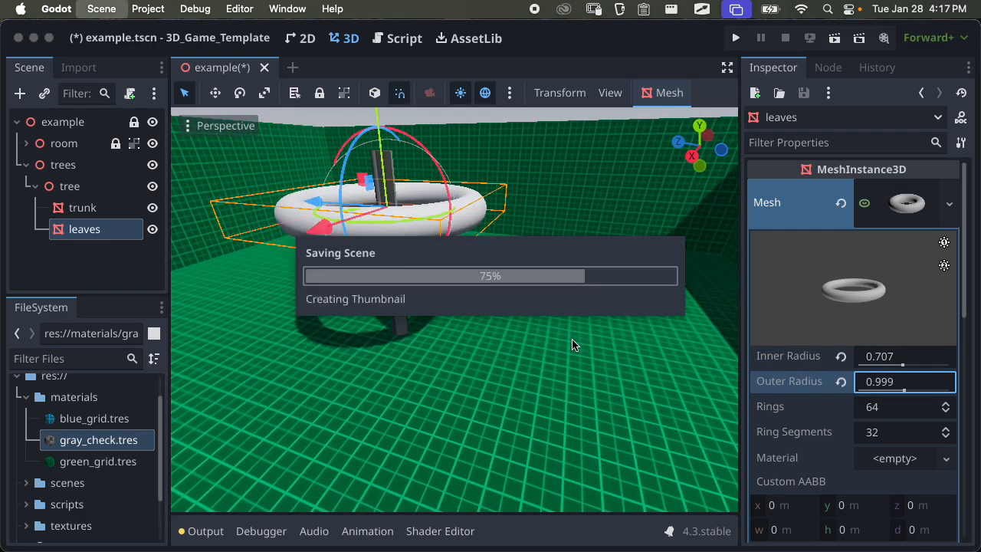
# Assign blue_grid.tres as the material of the leaves torus mesh and save the scene
pyautogui.moveTo(87, 424)
pyautogui.mouseDown()
pyautogui.moveTo(387, 372)
pyautogui.moveTo(821, 388)
pyautogui.moveTo(879, 455)
pyautogui.mouseUp()
pyautogui.moveTo(468, 346)
pyautogui.mouseDown(button='middle')
pyautogui.moveTo(291, 269)
pyautogui.moveTo(547, 361)
pyautogui.mouseUp(button='middle')
pyautogui.press('super+s')
pyautogui.scroll(-1, 530, 262)
pyautogui.moveTo(530, 263); pyautogui.dragTo(381, 249, button='middle')
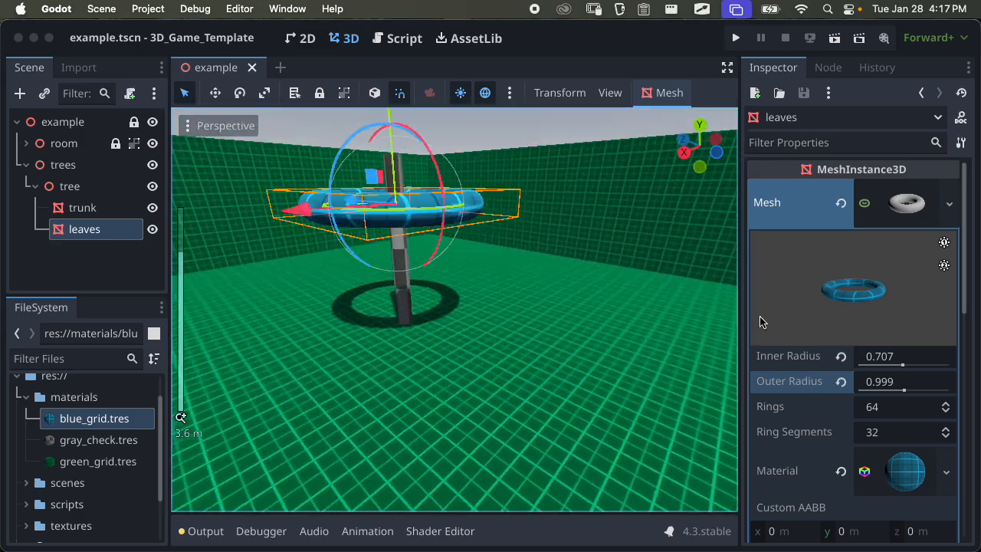
# Reduce the leaves torus's inner radius to 0.559 and outer radius to 0.889, and save the scene
pyautogui.moveTo(905, 367); pyautogui.dragTo(900, 385)
pyautogui.click(903, 387)
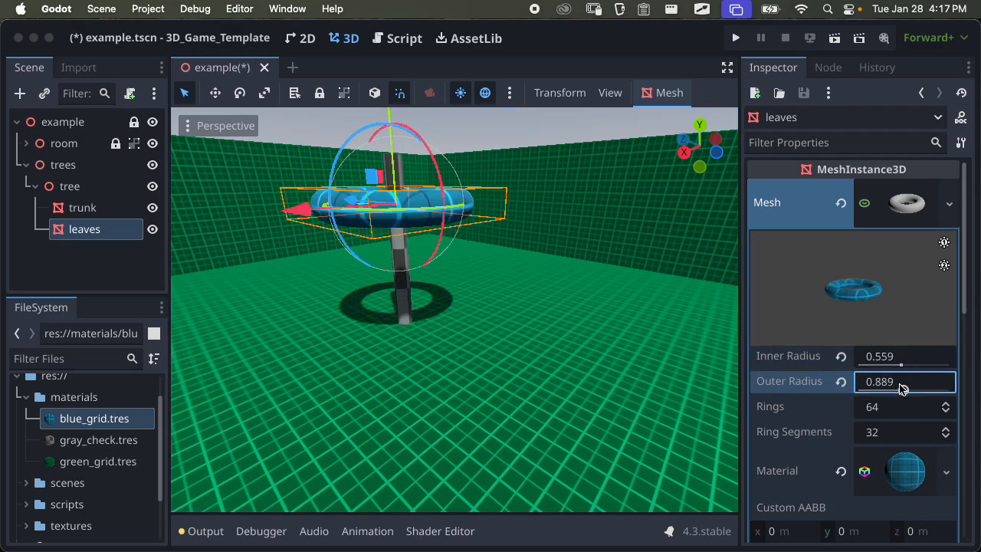
pyautogui.moveTo(711, 345); pyautogui.dragTo(518, 321, button='middle')
pyautogui.scroll(-3, 535, 303)
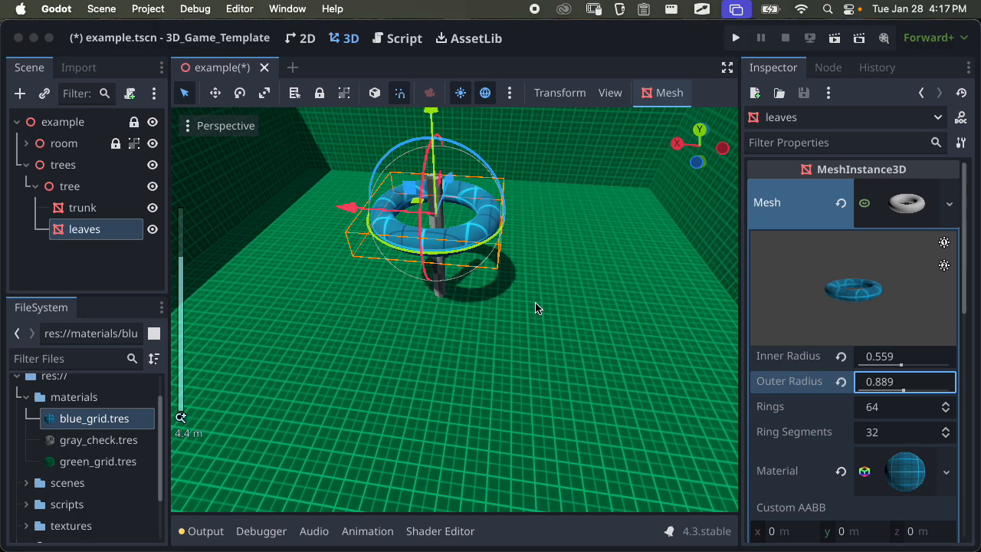
pyautogui.press('super+s')
# Duplicate the tree node and move the copy horizontally away from the original towards a corner of the room
pyautogui.moveTo(580, 300); pyautogui.dragTo(496, 283, button='middle')
pyautogui.scroll(8, 511, 250)
pyautogui.scroll(-20, 516, 254)
pyautogui.scroll(18, 495, 283)
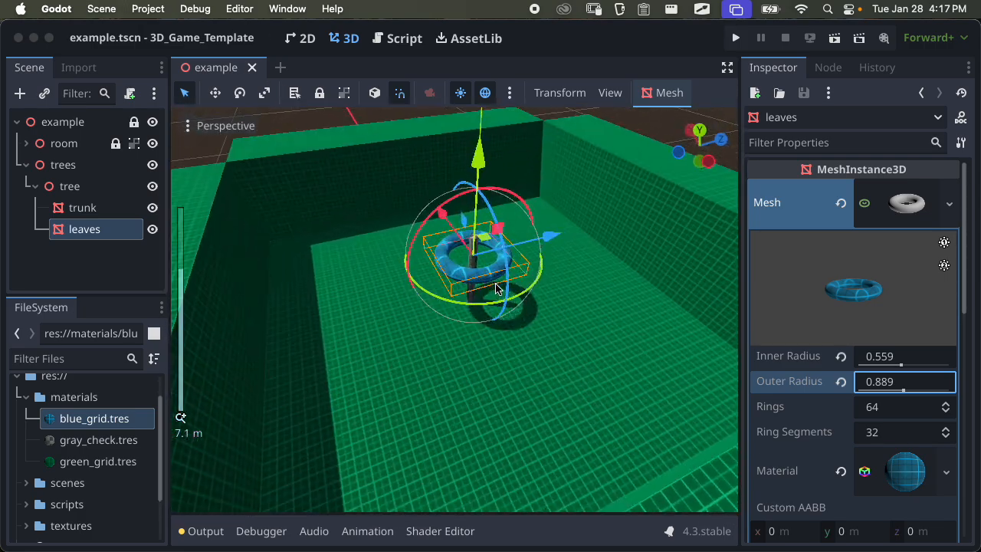
pyautogui.doubleClick(83, 192)
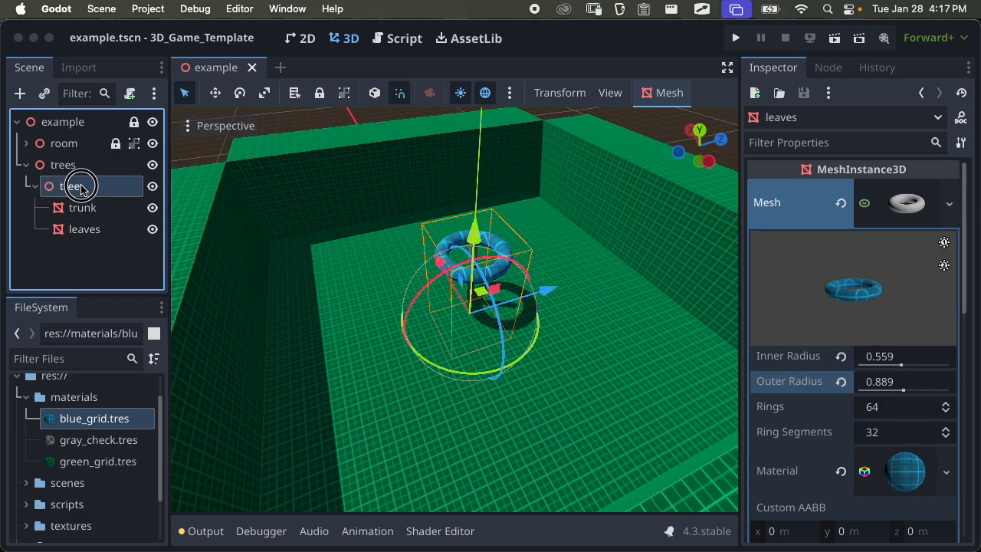
pyautogui.moveTo(259, 214); pyautogui.dragTo(223, 213, button='middle')
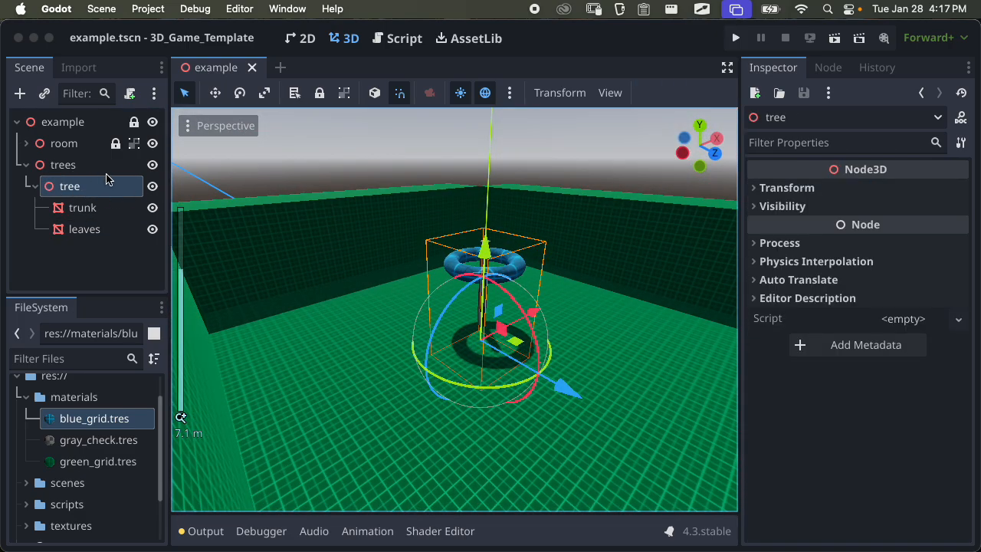
pyautogui.press('super+d')
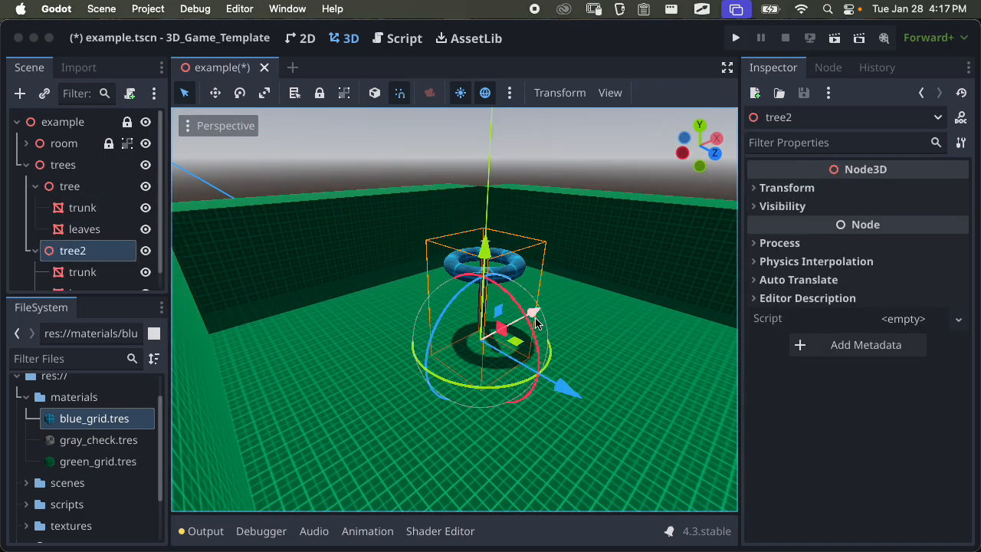
pyautogui.moveTo(535, 322); pyautogui.dragTo(423, 338)
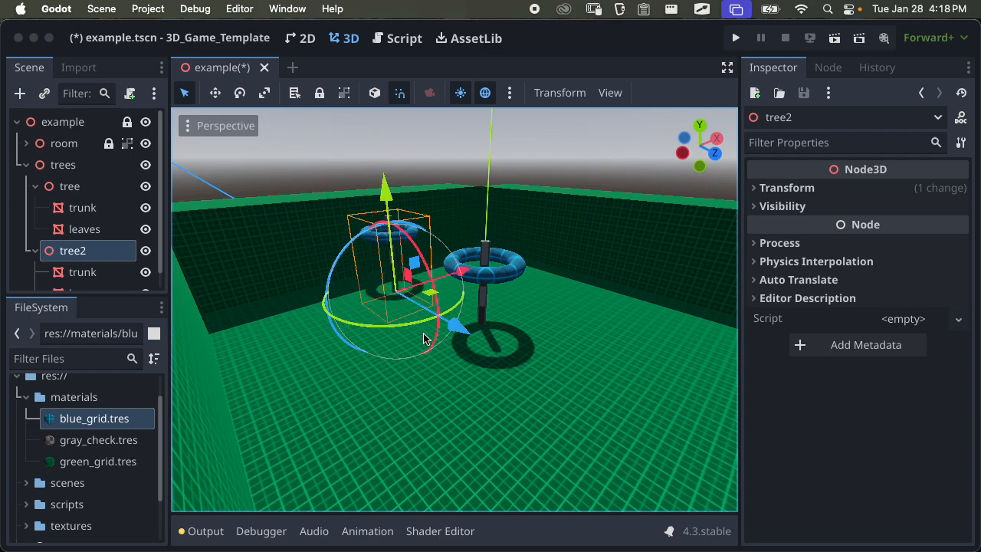
pyautogui.moveTo(458, 271); pyautogui.dragTo(368, 301)
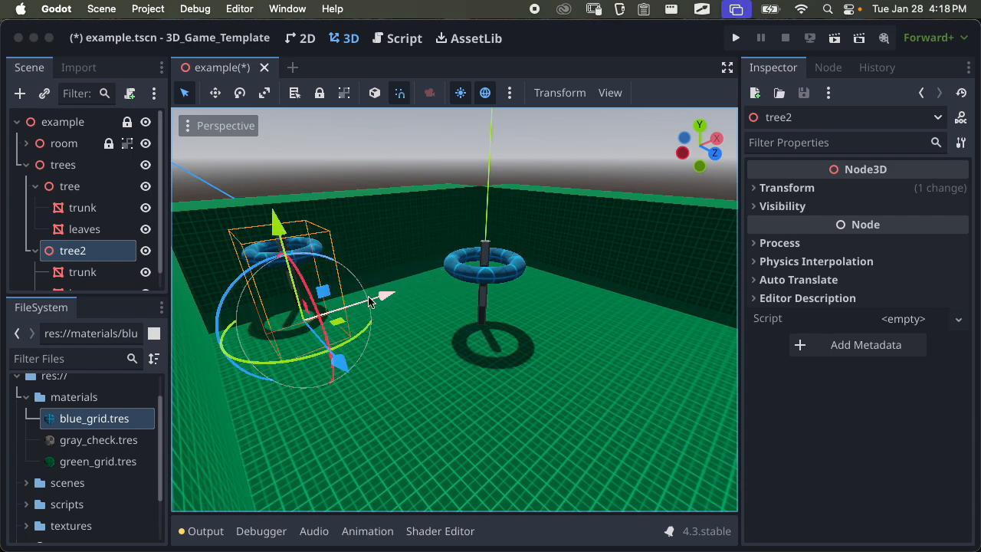
# Move the original tree along the Z and X axes away from the room's centre and save the scene
pyautogui.click(484, 276)
pyautogui.moveTo(555, 391); pyautogui.dragTo(444, 334)
pyautogui.moveTo(475, 279); pyautogui.dragTo(529, 258)
pyautogui.moveTo(475, 287); pyautogui.dragTo(385, 317, button='middle')
pyautogui.press('super+s')
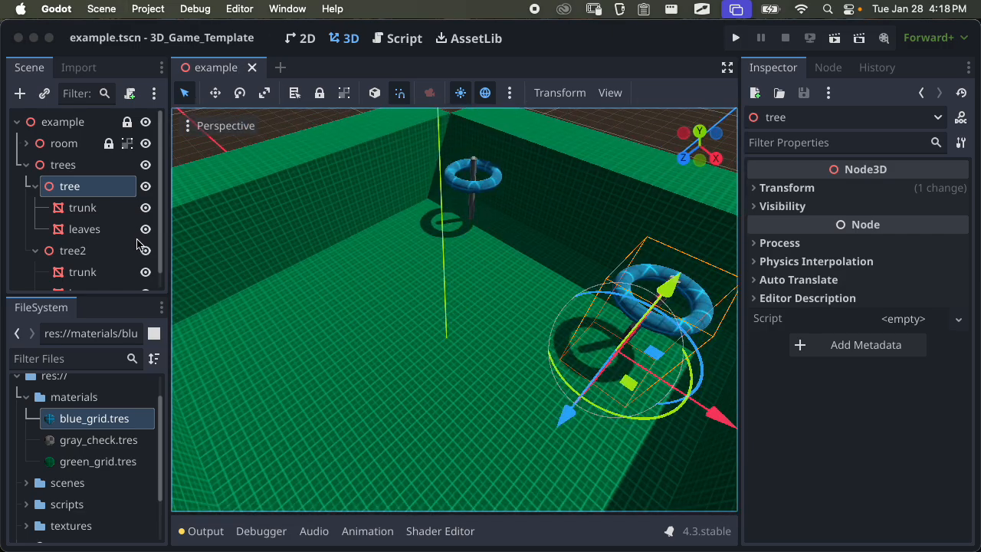
# Set the top radius of the original tree's trunk mesh to 0.38 m
pyautogui.click(92, 207)
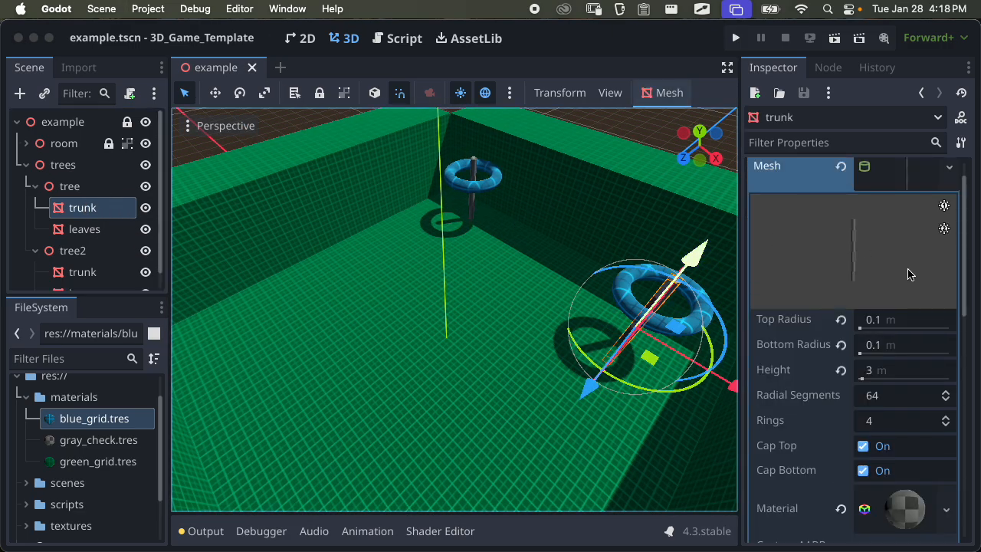
pyautogui.moveTo(864, 335); pyautogui.dragTo(885, 320)
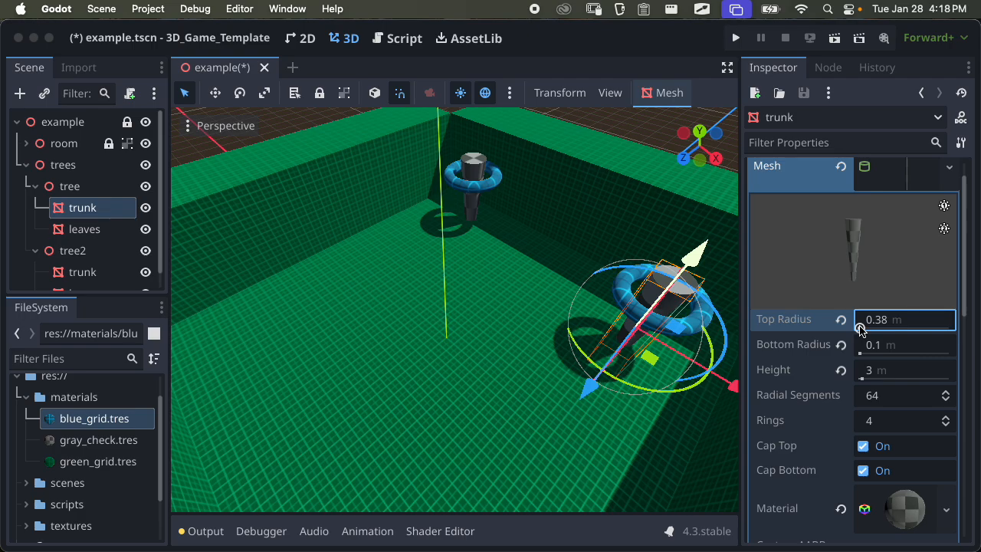
# Undo the change to the original tree trunk's top radius and save the scene
pyautogui.moveTo(861, 329)
pyautogui.mouseDown()
pyautogui.moveTo(873, 326)
pyautogui.moveTo(859, 330)
pyautogui.mouseUp()
pyautogui.press('super+z')
pyautogui.press('super+s')
pyautogui.moveTo(620, 340); pyautogui.dragTo(572, 279, button='middle')
pyautogui.press('super+z')
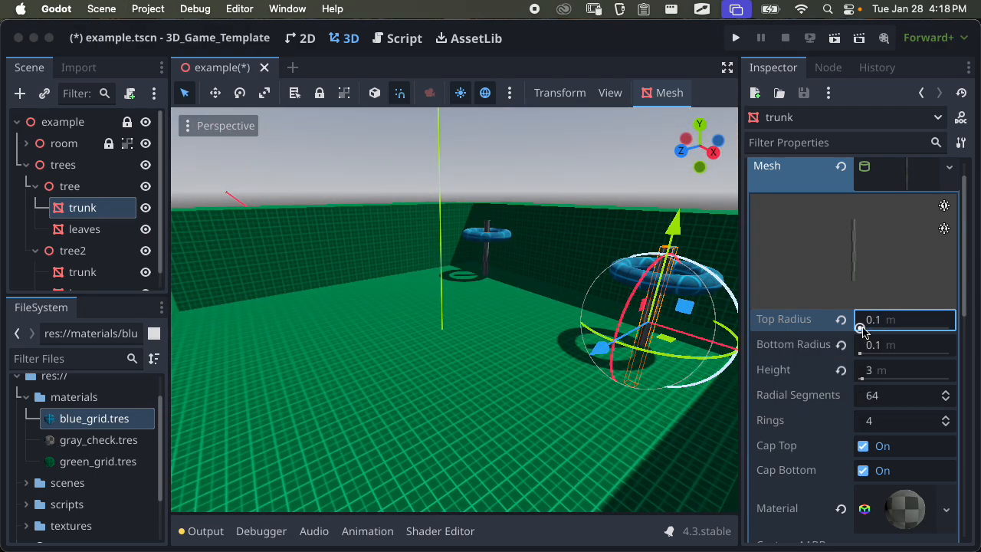
pyautogui.moveTo(861, 330); pyautogui.dragTo(861, 329)
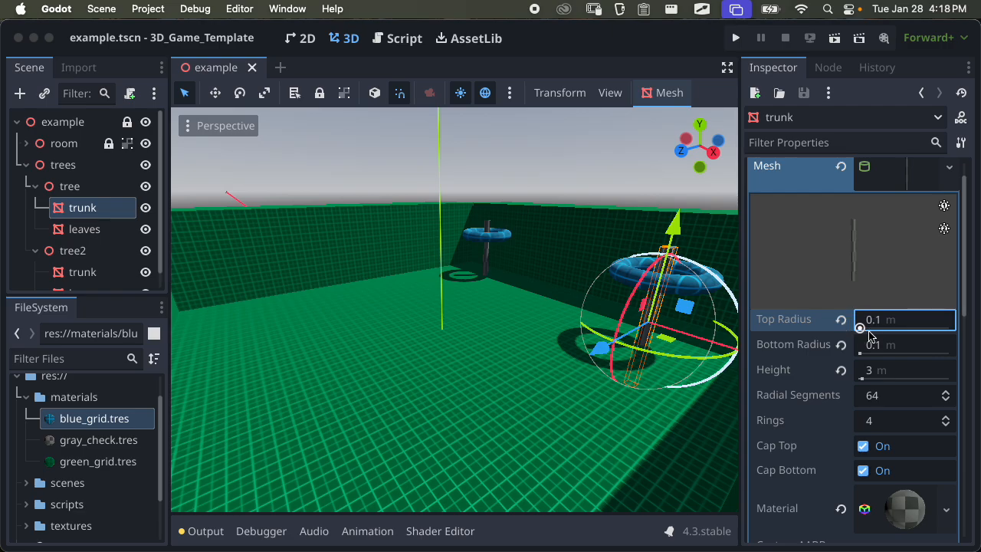
# Set the top radius of the original tree's trunk mesh to 0.3 m
pyautogui.scroll(2, 875, 333)
pyautogui.click(883, 354)
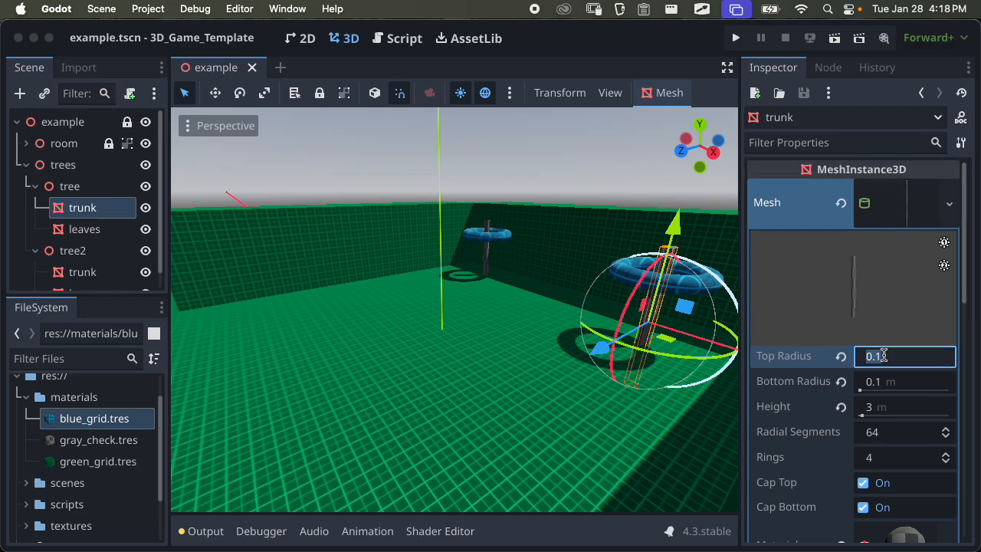
pyautogui.write('.3')
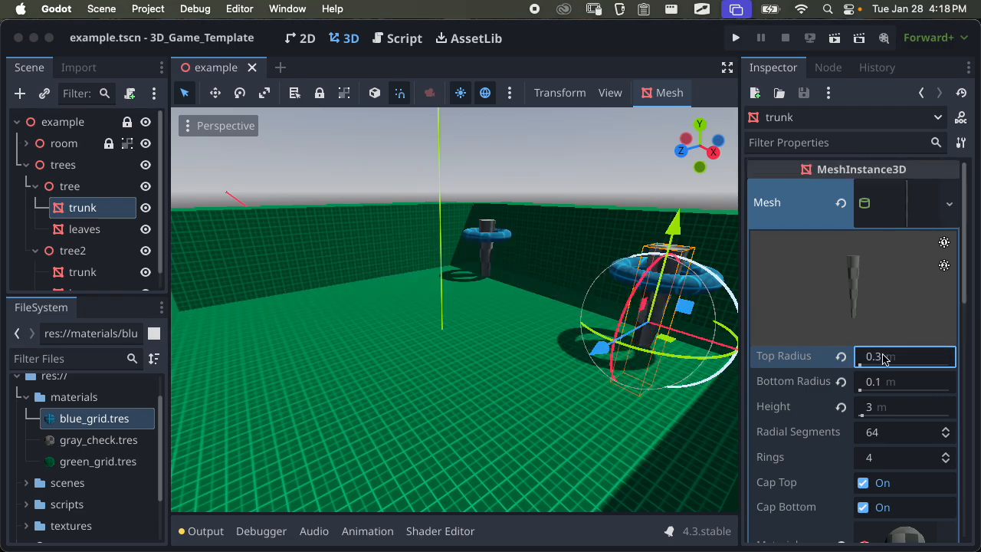
pyautogui.press('Return')
# Duplicate the tree2 node and move the copy along the Z axis to the opposite side of the room
pyautogui.scroll(4, 508, 280)
pyautogui.moveTo(508, 276); pyautogui.dragTo(598, 340, button='middle')
pyautogui.scroll(-10, 470, 338)
pyautogui.scroll(5, 445, 324)
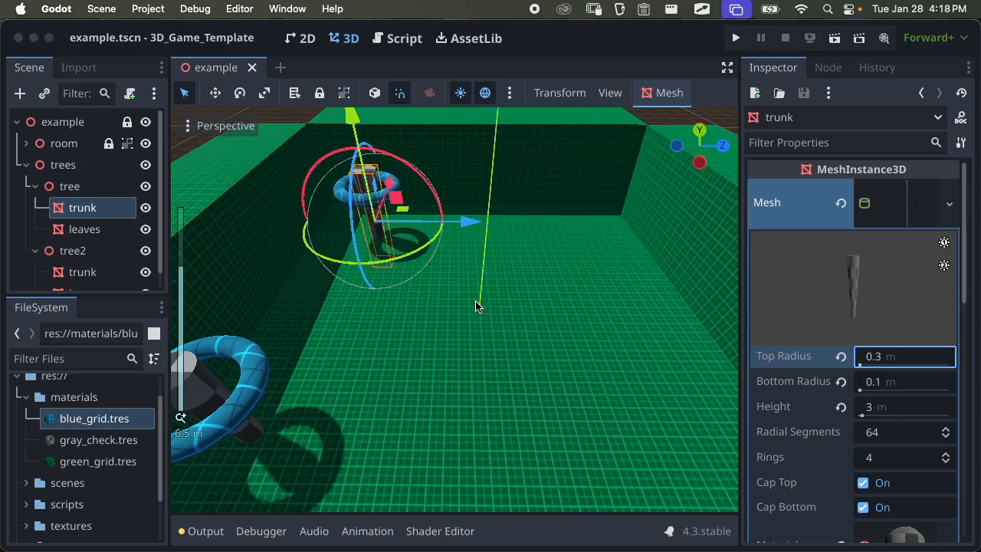
pyautogui.keyDown('shift'); pyautogui.moveTo(476, 303); pyautogui.dragTo(543, 353, button='middle'); pyautogui.keyUp('shift')
pyautogui.click(36, 186)
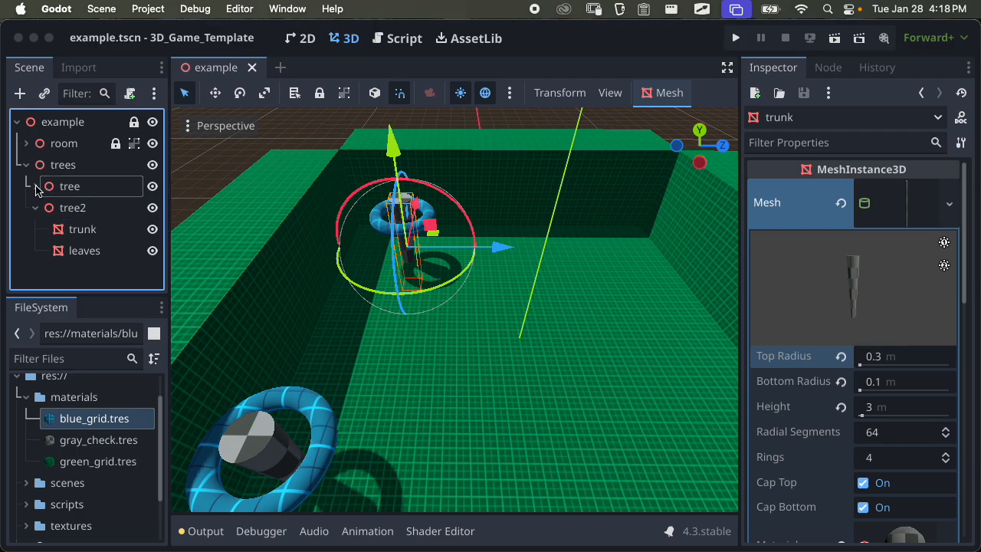
pyautogui.click(35, 208)
pyautogui.click(81, 209)
pyautogui.press('super+d')
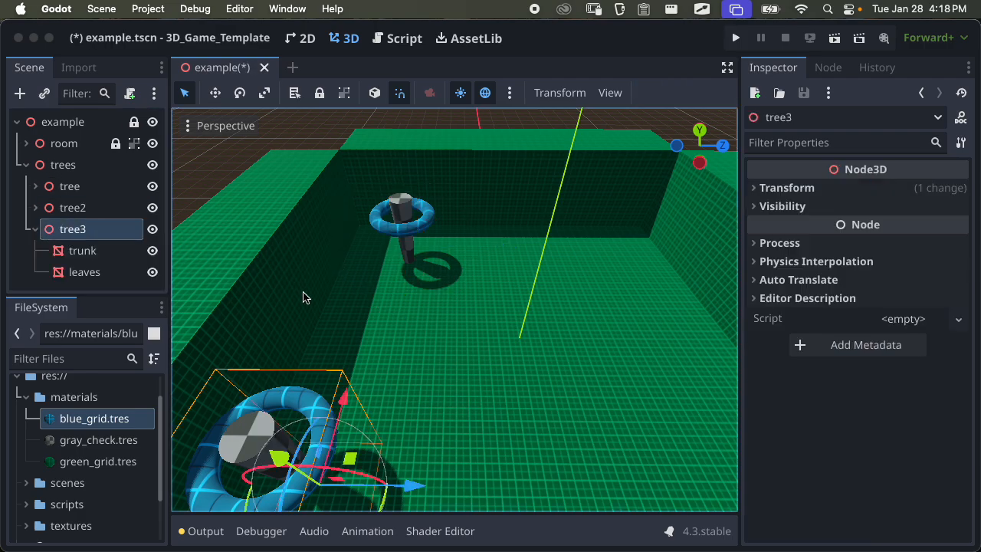
pyautogui.scroll(-4, 383, 341)
pyautogui.moveTo(460, 433); pyautogui.dragTo(693, 395)
pyautogui.click(35, 229)
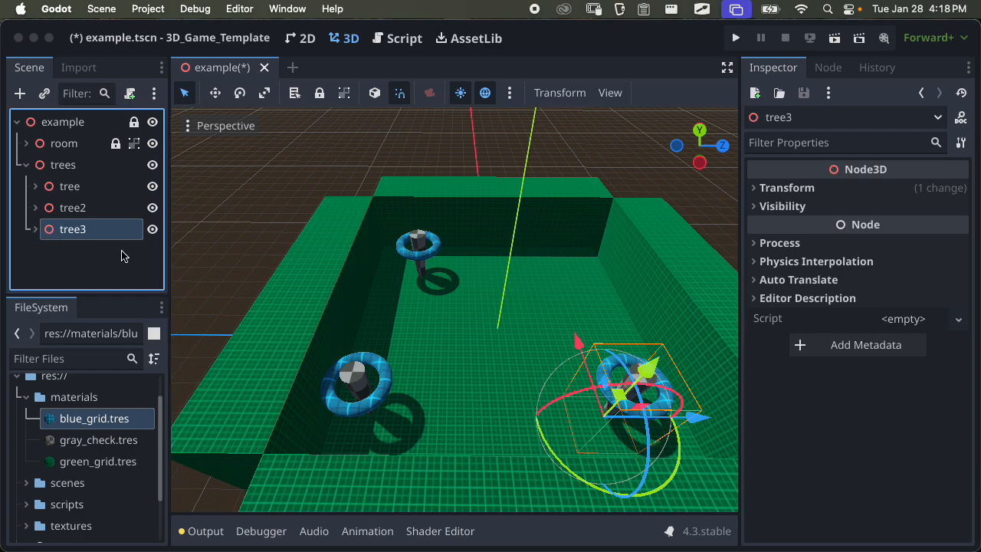
# Duplicate tree3 and move the copy along X to the room's remaining corner, and place another duplicate near the room's centre
pyautogui.press('super+d')
pyautogui.moveTo(580, 343); pyautogui.dragTo(560, 245)
pyautogui.press('super+d')
pyautogui.moveTo(653, 285); pyautogui.dragTo(592, 295)
pyautogui.moveTo(485, 235); pyautogui.dragTo(495, 299)
# Collapse the trees group in the scene tree, save the scene and clear the node selection
pyautogui.moveTo(506, 311); pyautogui.dragTo(323, 274, button='middle')
pyautogui.click(36, 213)
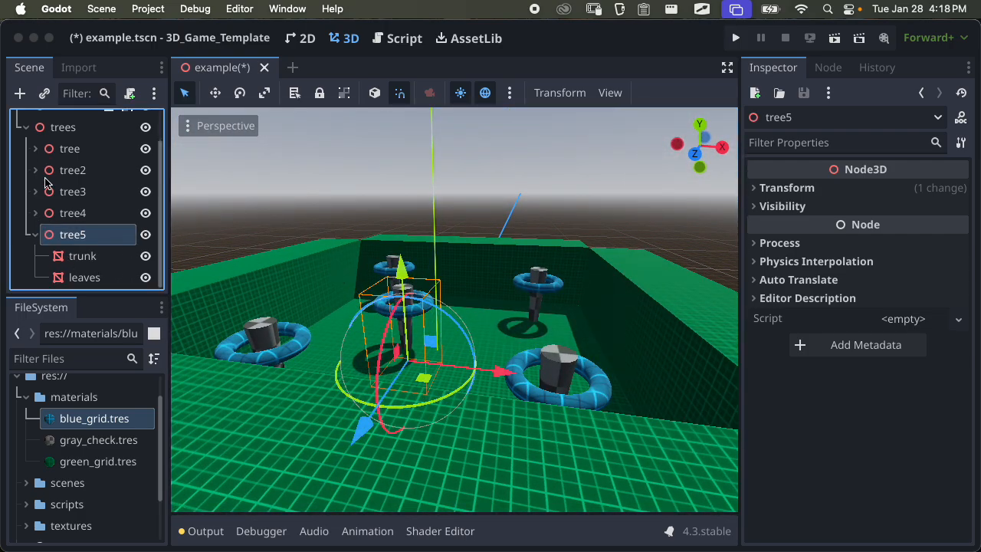
pyautogui.click(27, 128)
pyautogui.press('super+s')
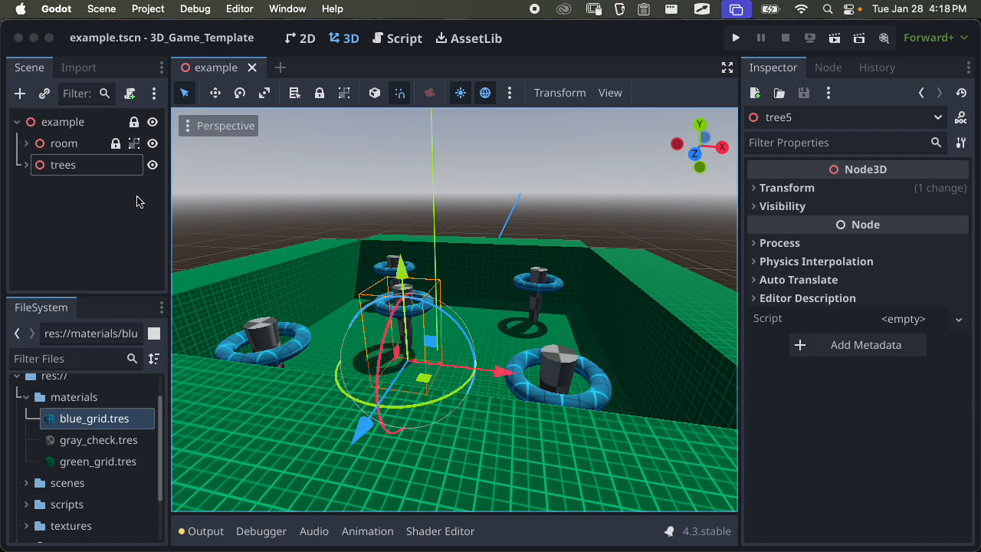
pyautogui.click(67, 212)
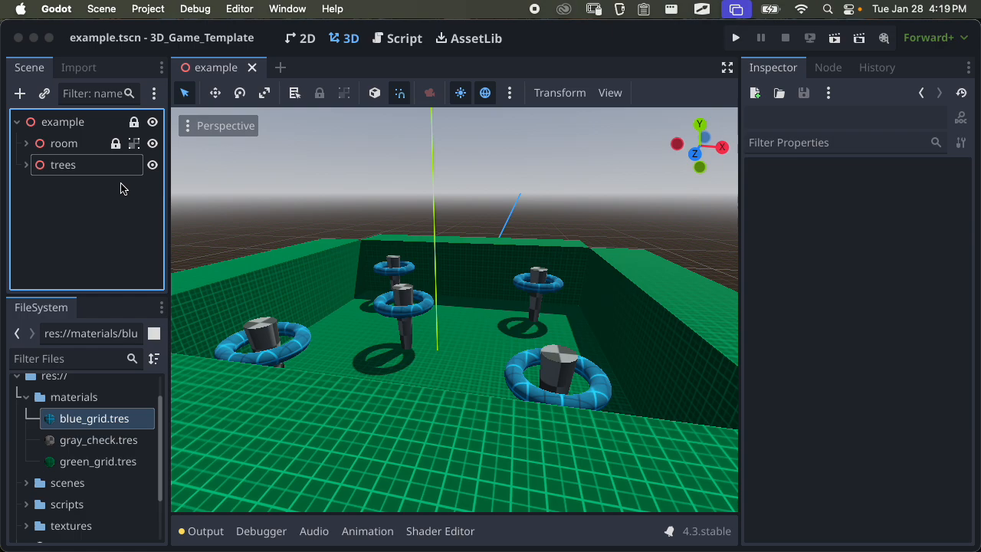
# Widen the scene tree dock and filter the scene's nodes by the name "trunk"
pyautogui.moveTo(482, 319); pyautogui.dragTo(190, 316, button='middle')
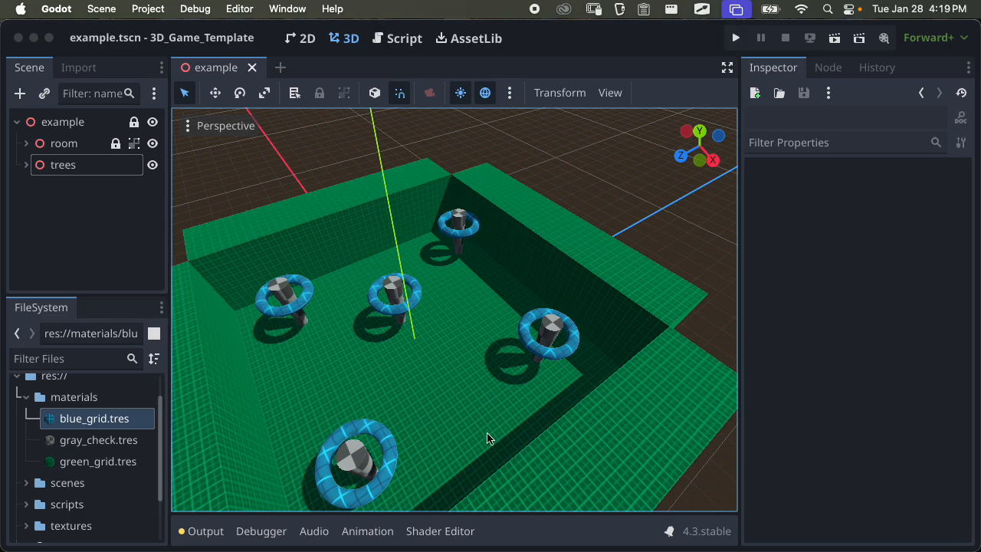
pyautogui.moveTo(487, 439); pyautogui.dragTo(385, 322, button='middle')
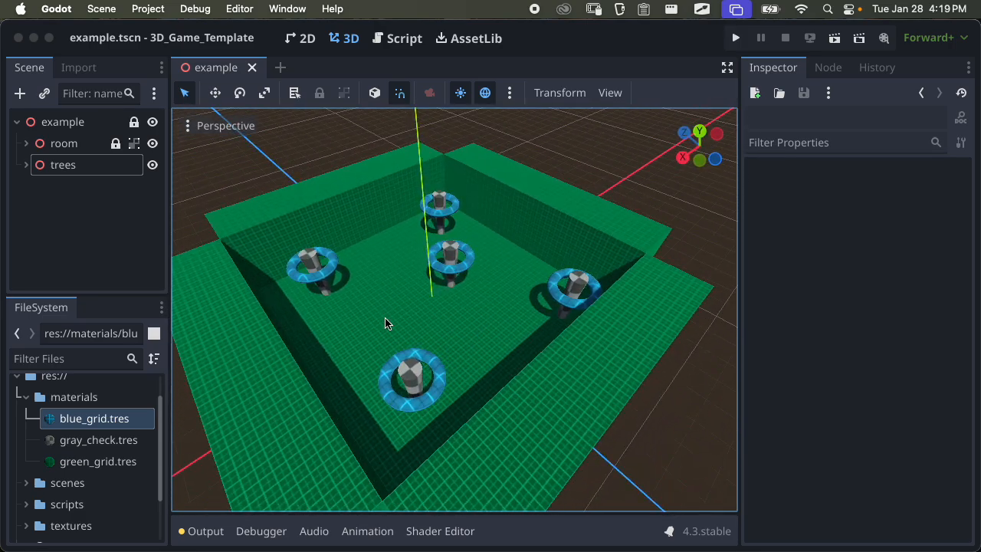
pyautogui.click(115, 101)
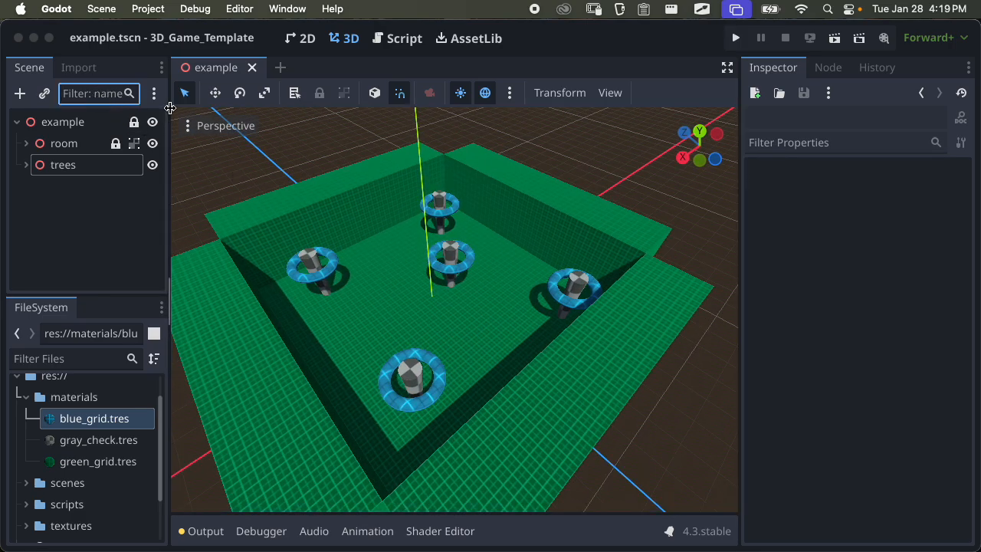
pyautogui.moveTo(170, 108); pyautogui.dragTo(186, 106)
pyautogui.write('t')
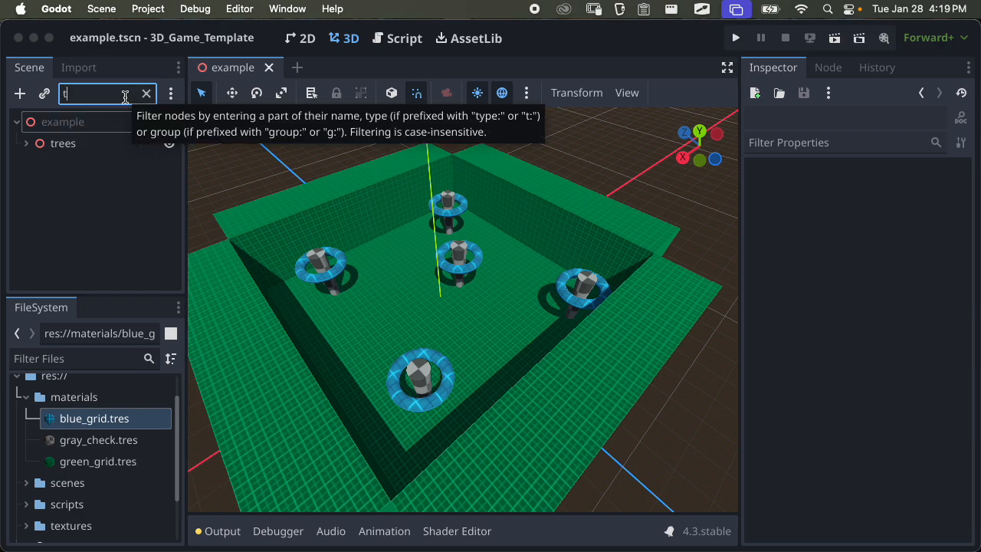
pyautogui.write('runks')
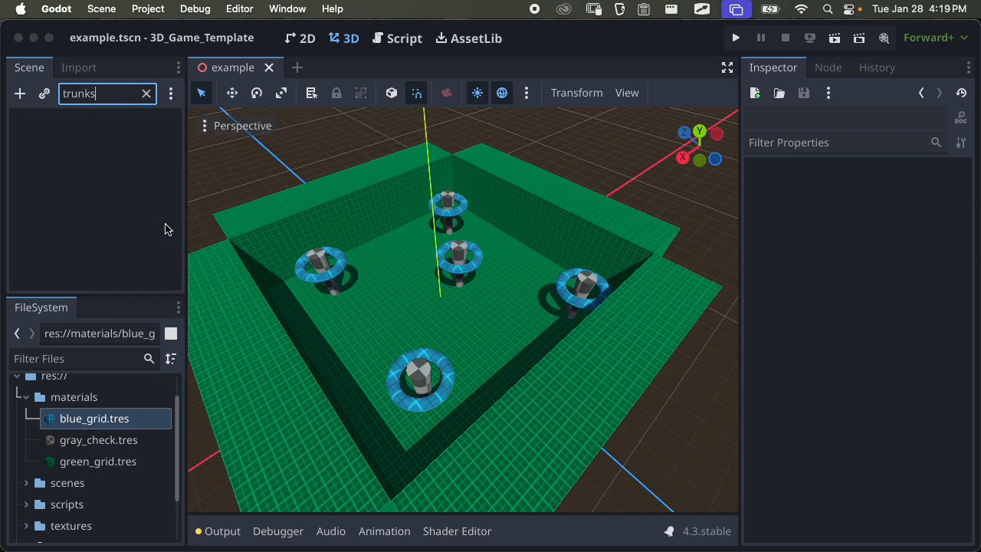
pyautogui.press('BackSpace')
# Expand the trees group and each tree in the filtered scene tree to show the trunk nodes
pyautogui.click(28, 145)
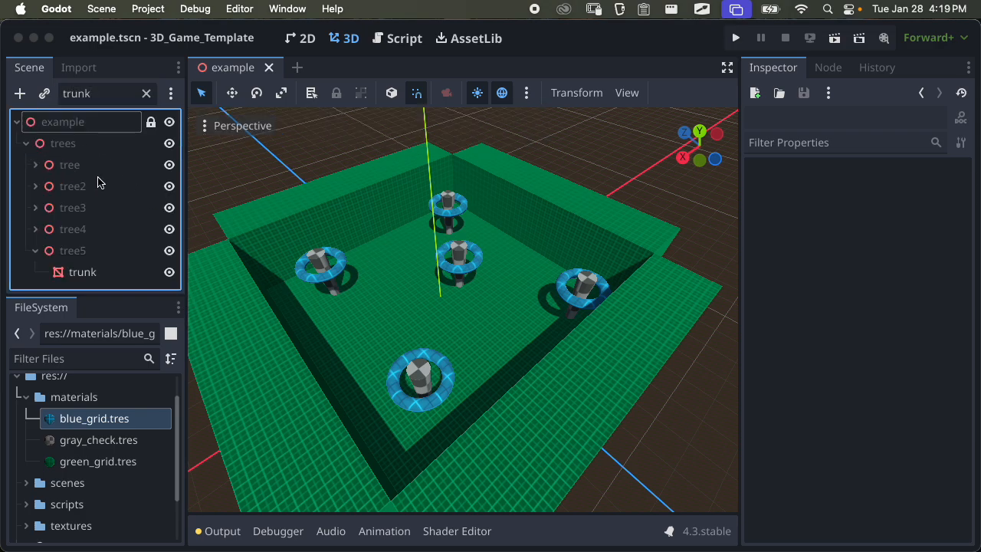
pyautogui.click(34, 165)
pyautogui.scroll(-1, 35, 172)
pyautogui.click(36, 190)
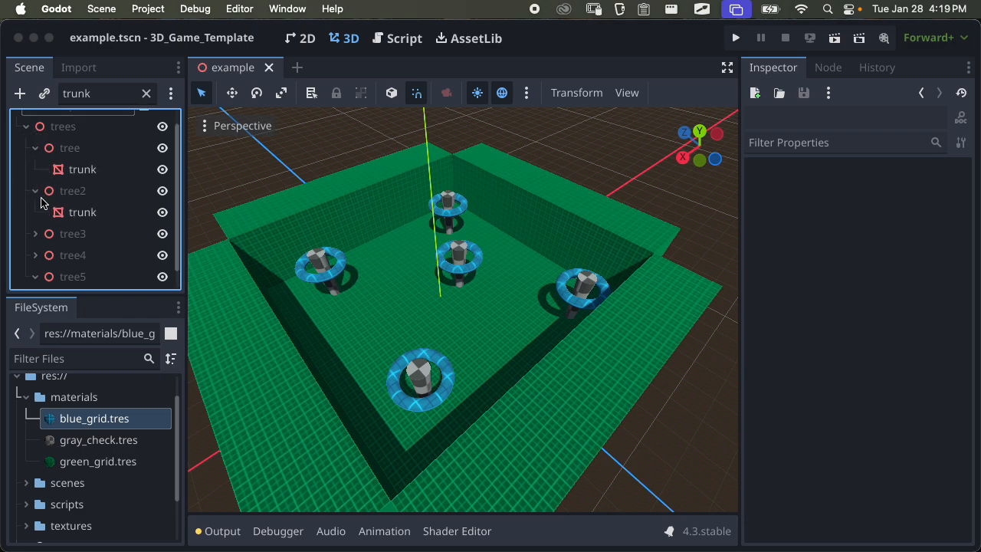
pyautogui.scroll(-1, 43, 220)
pyautogui.click(35, 207)
pyautogui.click(35, 257)
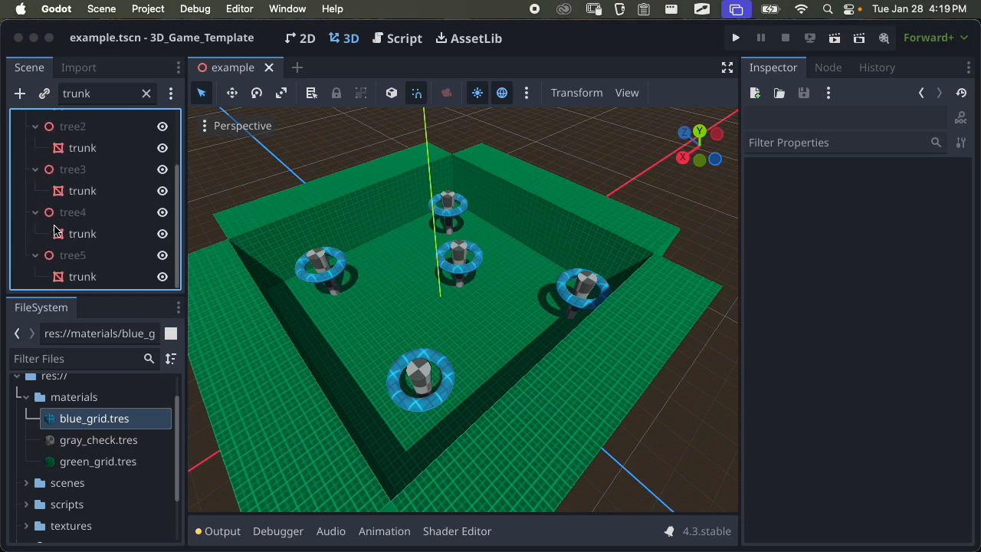
# Clear the scene tree's node filter and collapse the trees group
pyautogui.scroll(2, 58, 230)
pyautogui.click(145, 94)
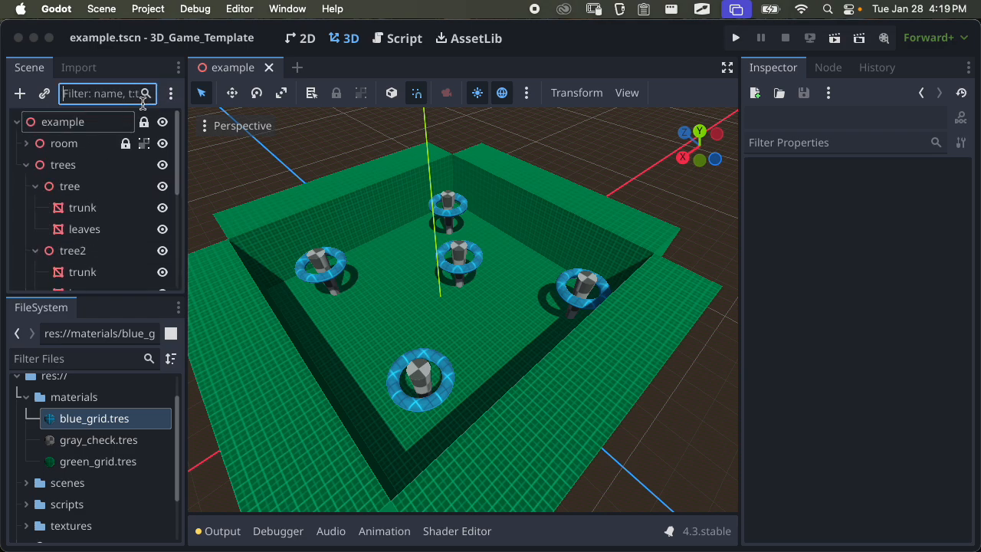
pyautogui.click(31, 164)
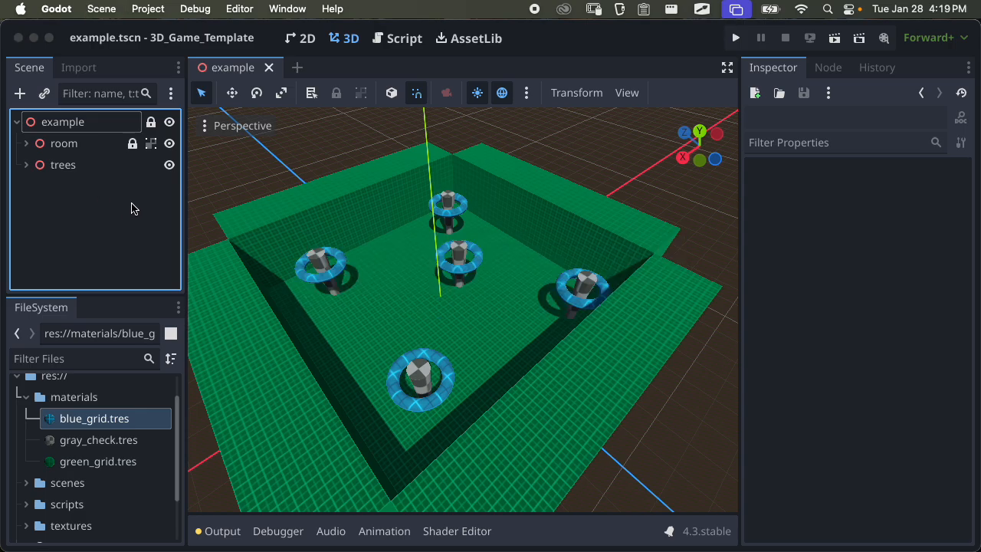
# Examine the arrangement of the trees inside the room from several sides, both close up and from farther away
pyautogui.moveTo(429, 304); pyautogui.dragTo(797, 322, button='middle')
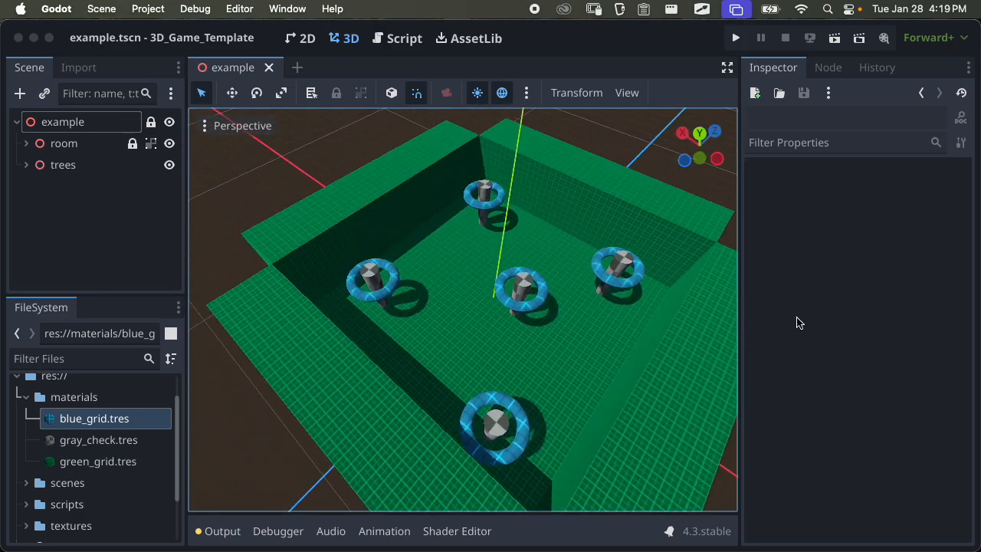
pyautogui.moveTo(665, 308); pyautogui.dragTo(570, 285, button='middle')
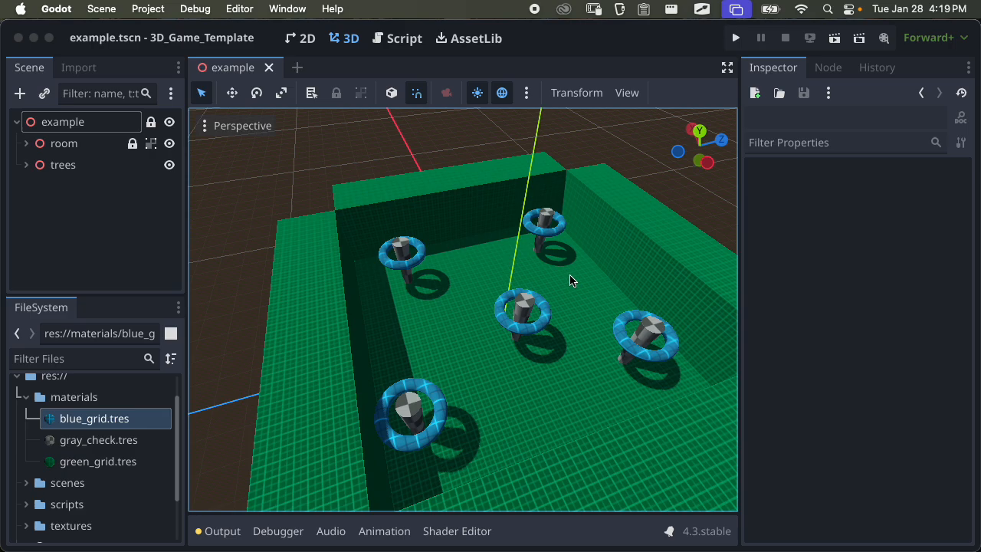
pyautogui.scroll(2, 547, 282)
pyautogui.moveTo(547, 283); pyautogui.dragTo(379, 254, button='middle')
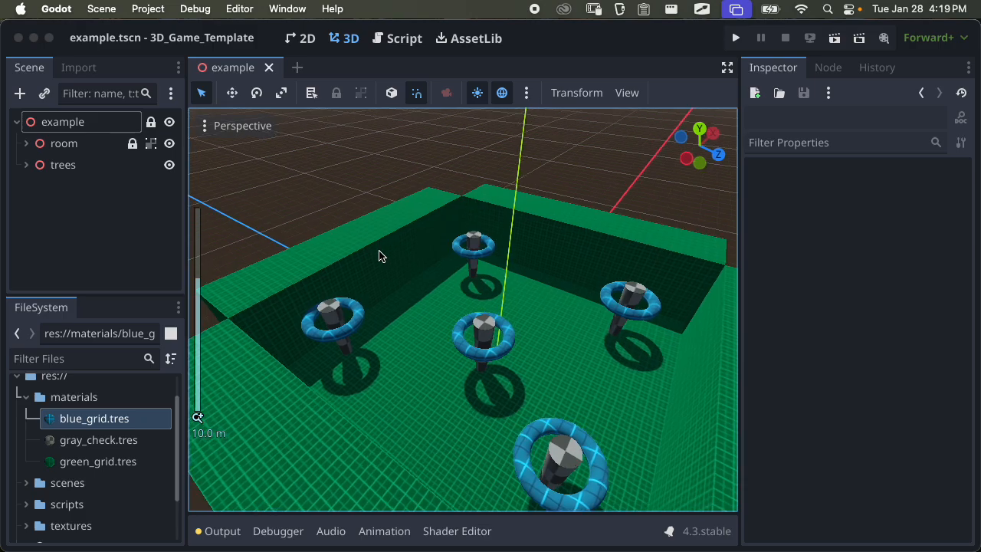
pyautogui.scroll(6, 569, 319)
pyautogui.moveTo(567, 318); pyautogui.dragTo(399, 284, button='middle')
pyautogui.scroll(-9, 467, 285)
pyautogui.moveTo(527, 282); pyautogui.dragTo(472, 320, button='middle')
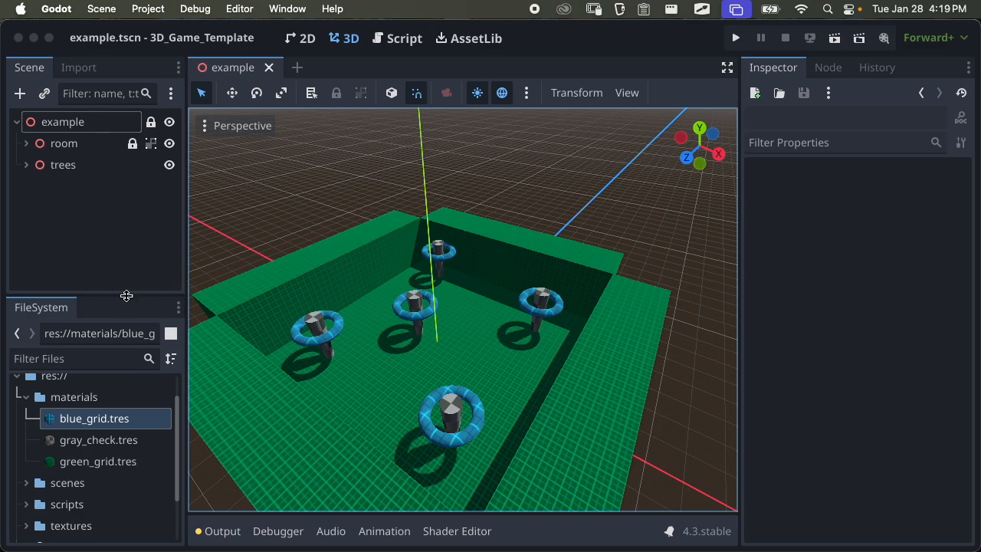
# Collapse the materials folder and make the FileSystem dock taller
pyautogui.click(40, 398)
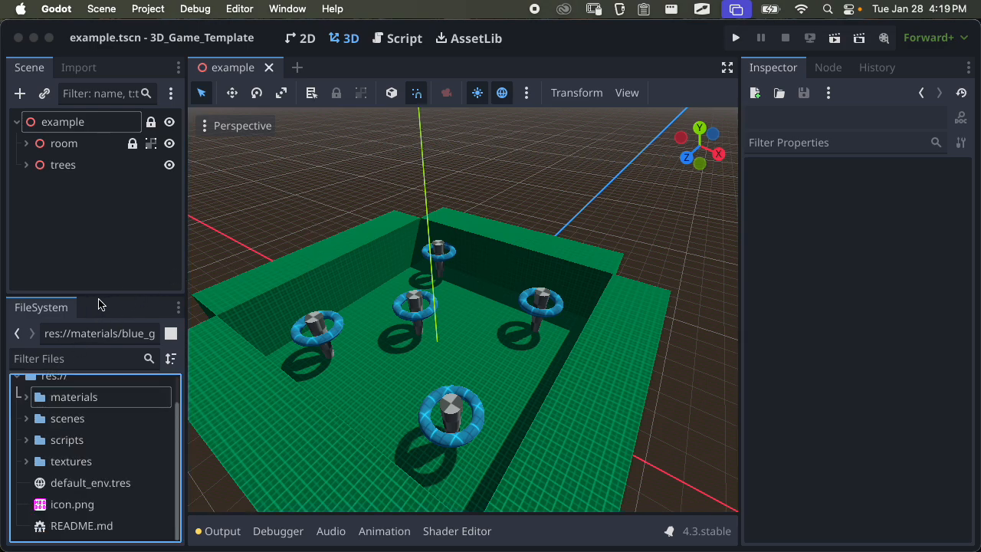
pyautogui.moveTo(100, 295); pyautogui.dragTo(98, 263)
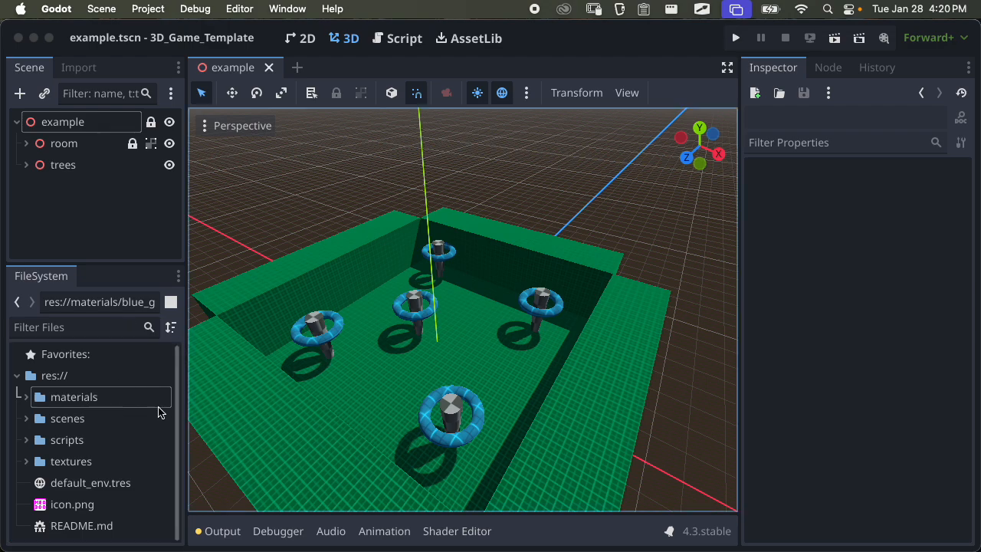
# Select the example root node in the scene tree
pyautogui.click(101, 208)
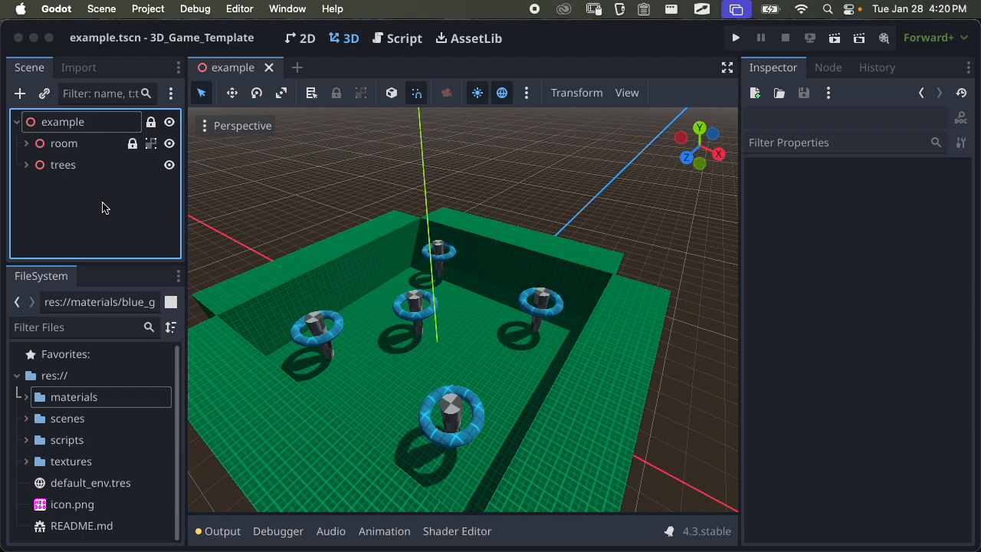
pyautogui.click(110, 208)
pyautogui.click(78, 128)
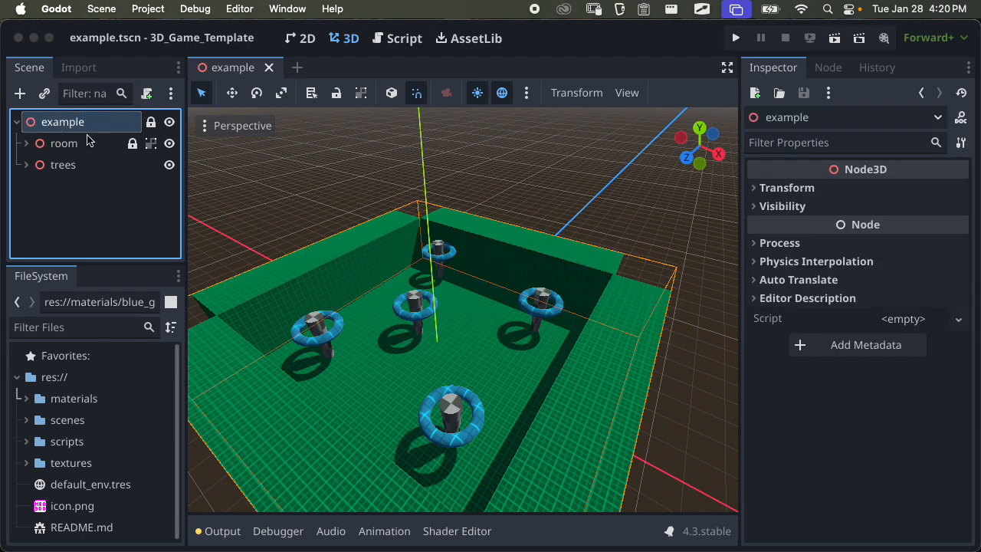
# Lock the trees node, group its children, and save the example scene
pyautogui.click(96, 175)
pyautogui.click(336, 93)
pyautogui.click(360, 93)
pyautogui.press('super+s')
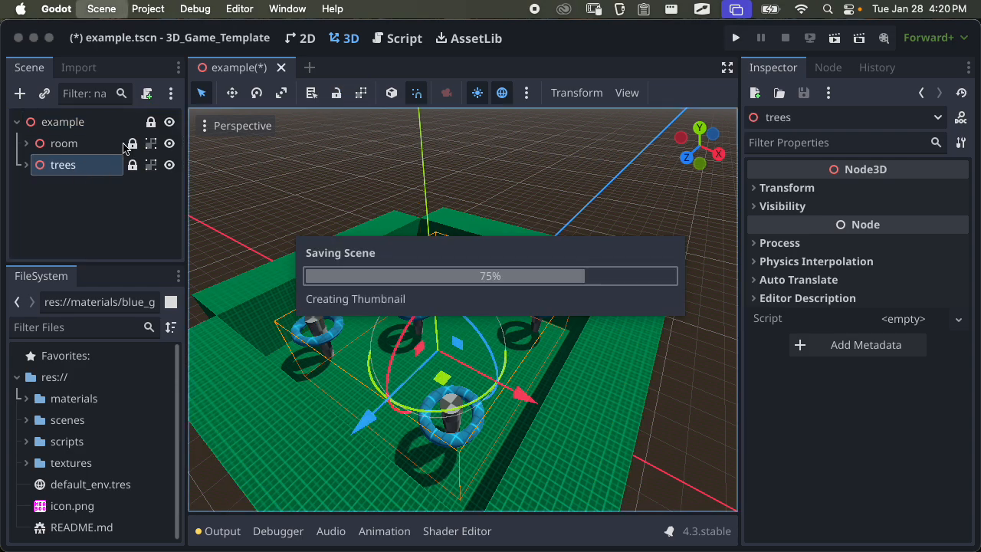
# Open the player.tscn scene from the project's scenes/components folder
pyautogui.click(85, 125)
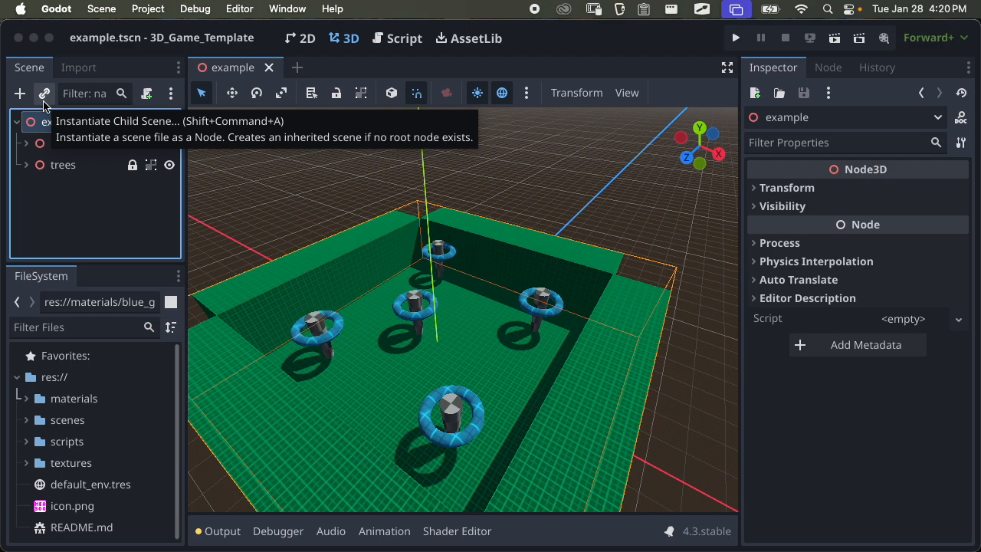
pyautogui.click(28, 420)
pyautogui.scroll(-3, 34, 410)
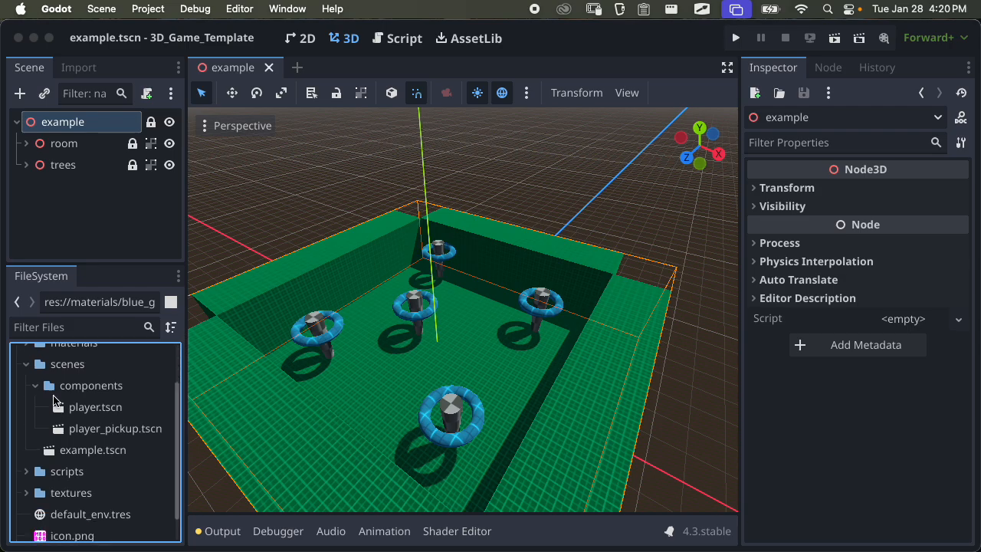
pyautogui.click(36, 397)
pyautogui.click(36, 397)
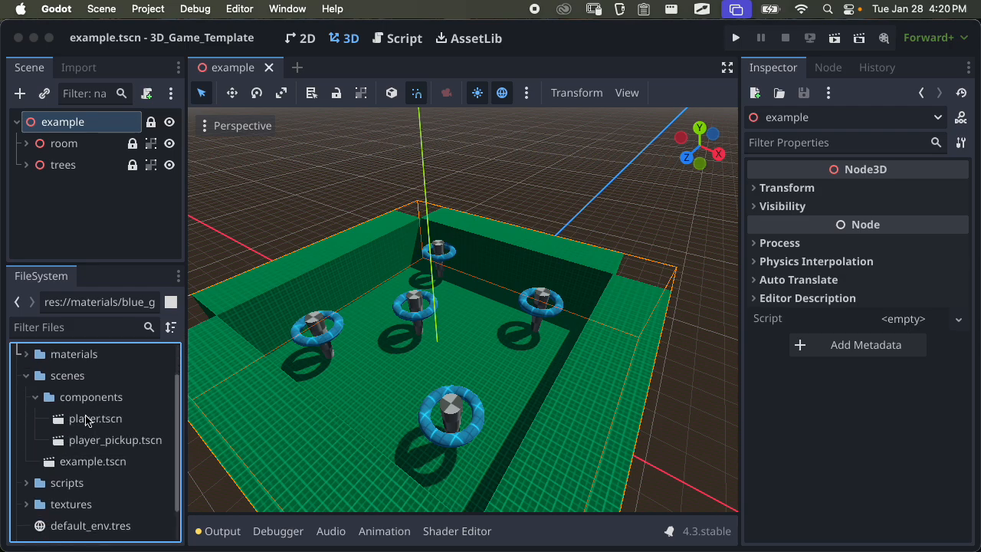
pyautogui.click(88, 420)
pyautogui.doubleClick(87, 418)
# Examine the player scene in 3D, including its Jump and Footstep audio nodes and the root Player node's properties
pyautogui.moveTo(490, 353); pyautogui.dragTo(254, 353, button='middle')
pyautogui.scroll(1, 427, 353)
pyautogui.moveTo(427, 357); pyautogui.dragTo(488, 245, button='middle')
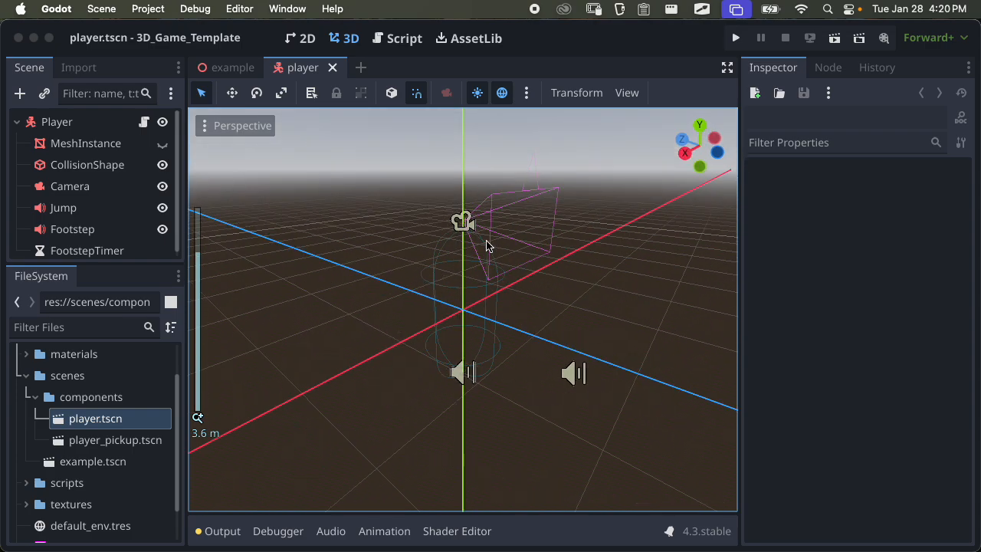
pyautogui.moveTo(445, 300); pyautogui.dragTo(523, 272, button='middle')
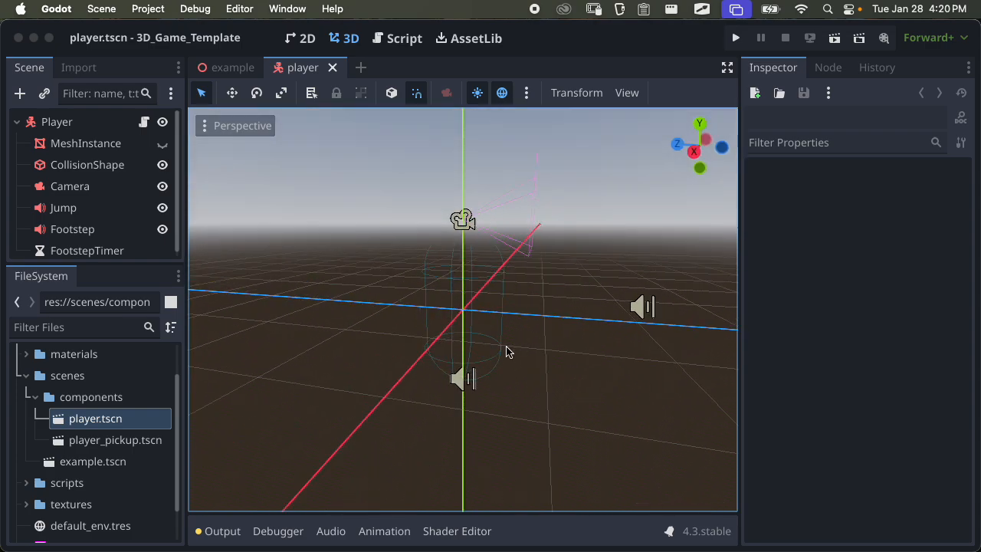
pyautogui.moveTo(100, 264); pyautogui.dragTo(100, 299)
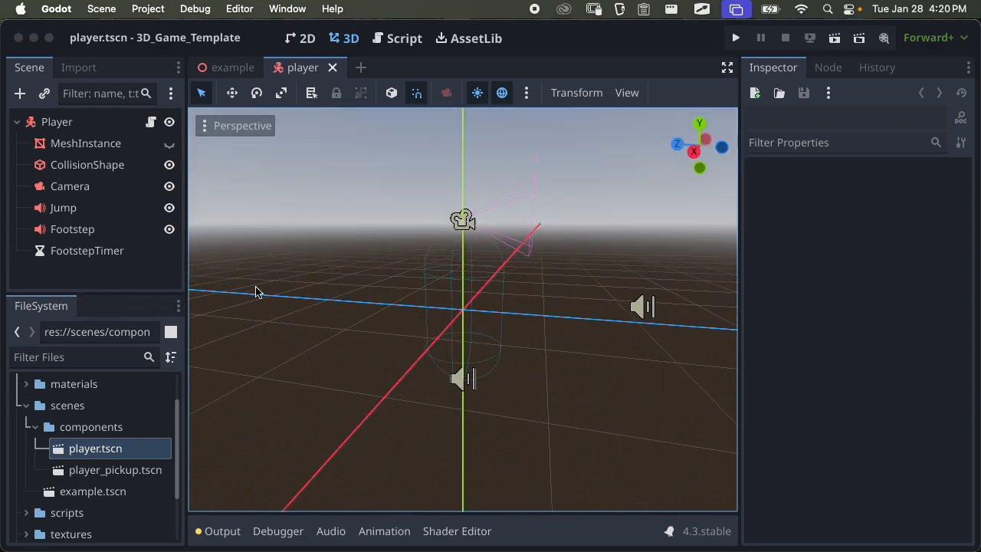
pyautogui.moveTo(458, 302); pyautogui.dragTo(569, 301, button='middle')
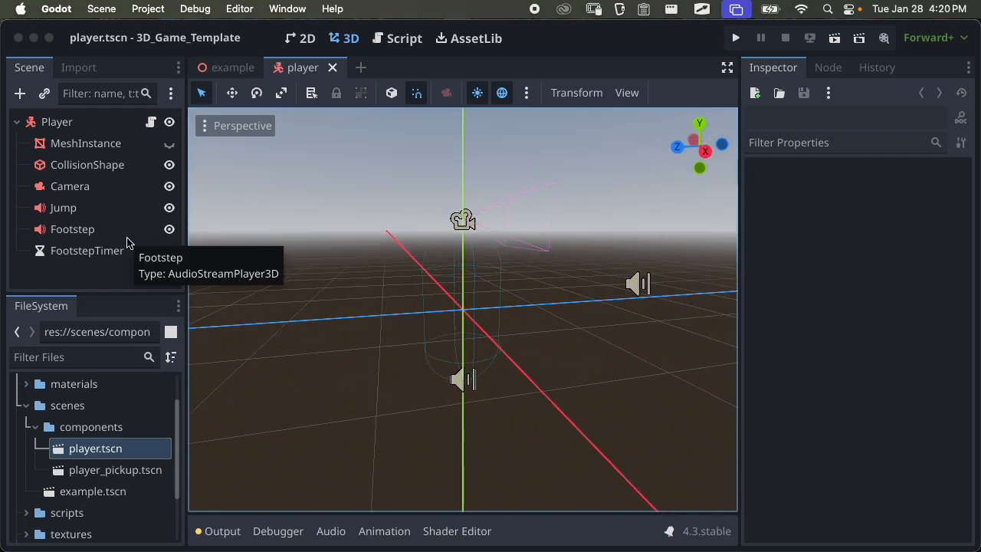
pyautogui.click(65, 208)
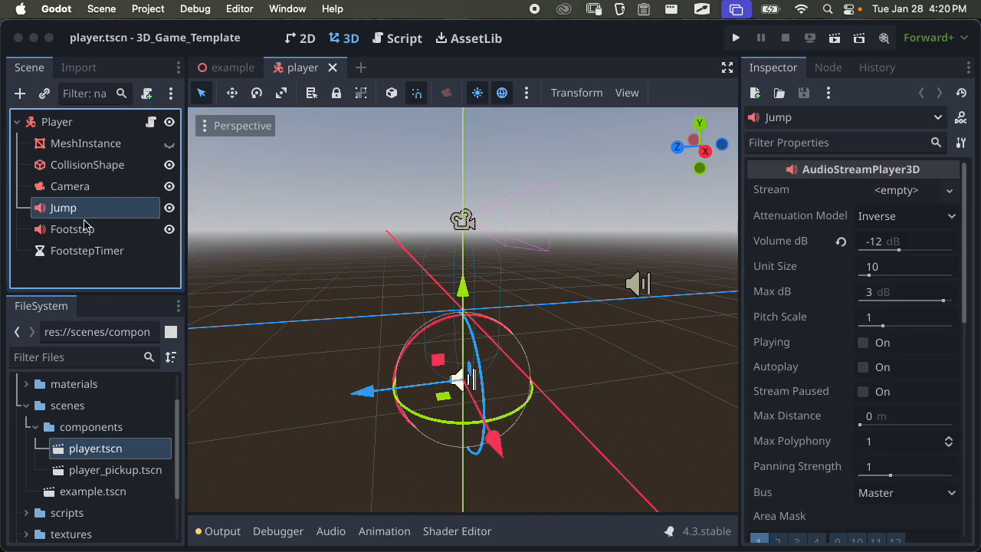
pyautogui.click(67, 228)
pyautogui.moveTo(325, 272); pyautogui.dragTo(335, 297, button='middle')
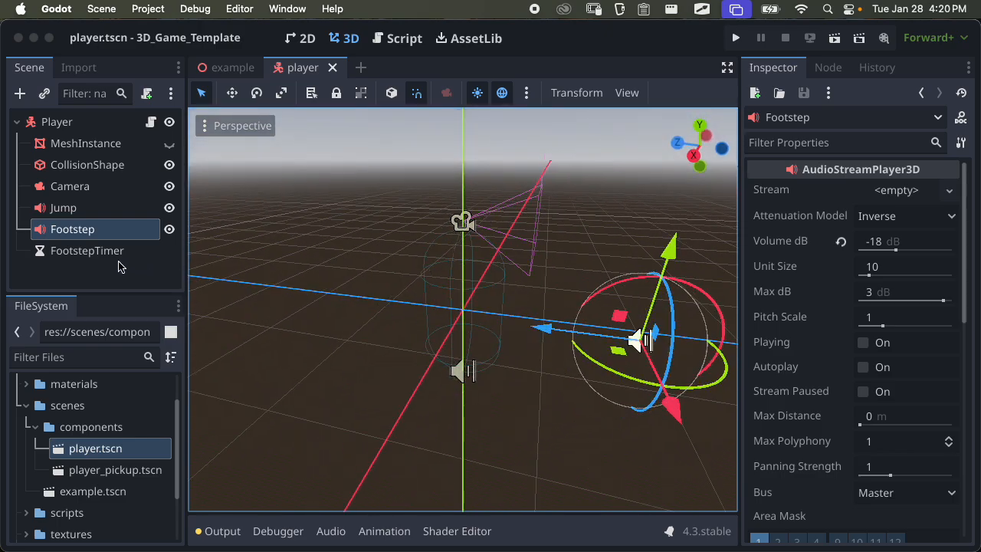
pyautogui.click(84, 123)
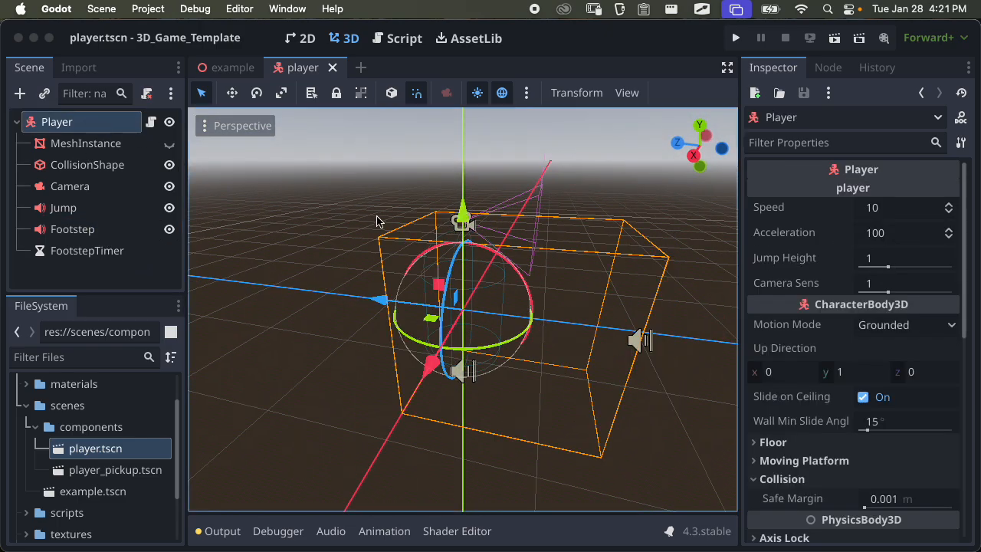
pyautogui.moveTo(376, 219); pyautogui.dragTo(260, 214, button='middle')
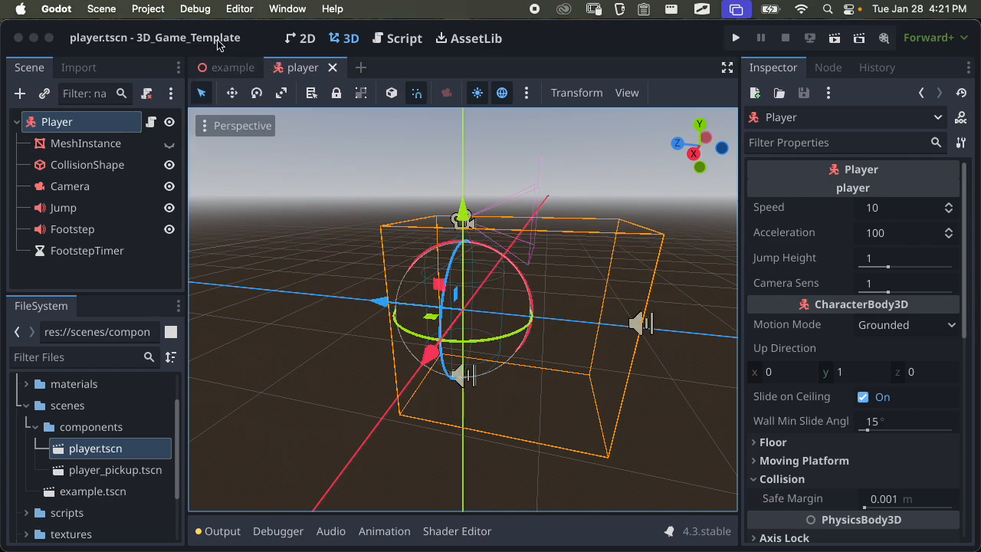
# Return to the example scene and instantiate scenes/components/player.tscn as a child of the root example node
pyautogui.click(222, 68)
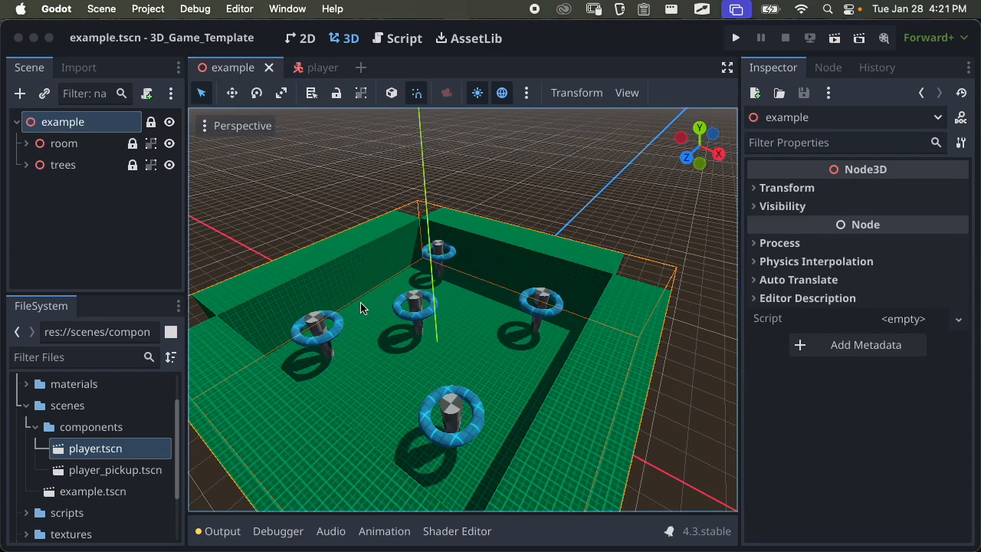
pyautogui.click(77, 203)
pyautogui.click(97, 130)
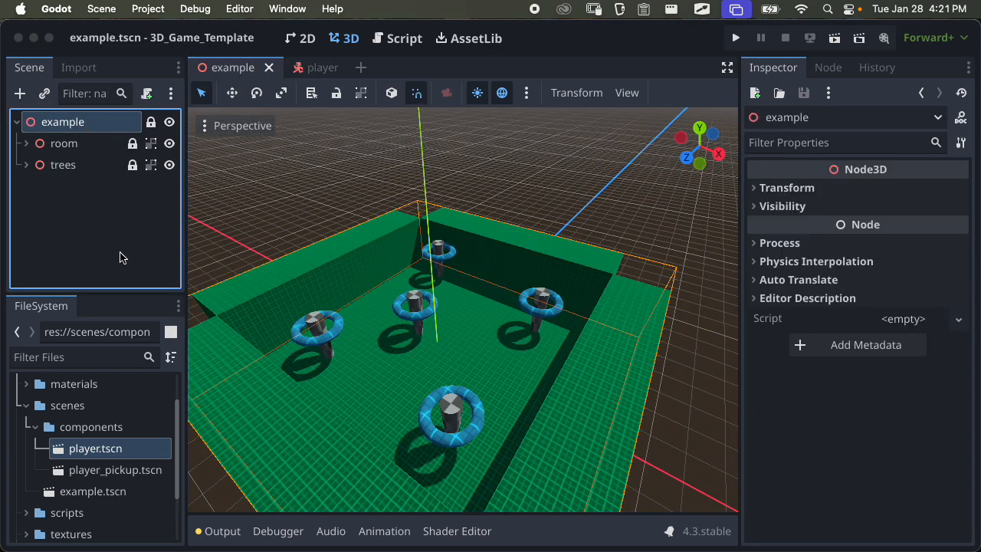
pyautogui.click(43, 93)
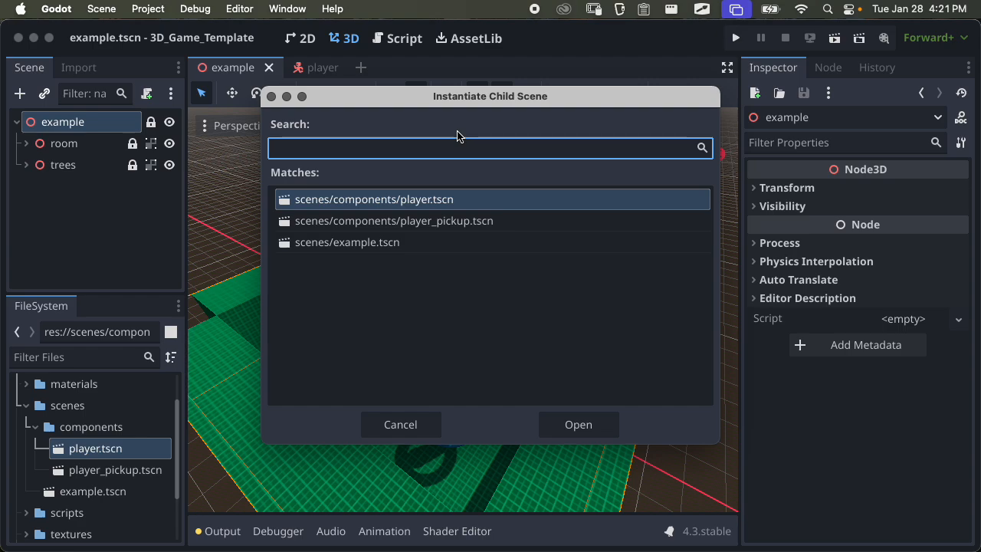
pyautogui.click(429, 198)
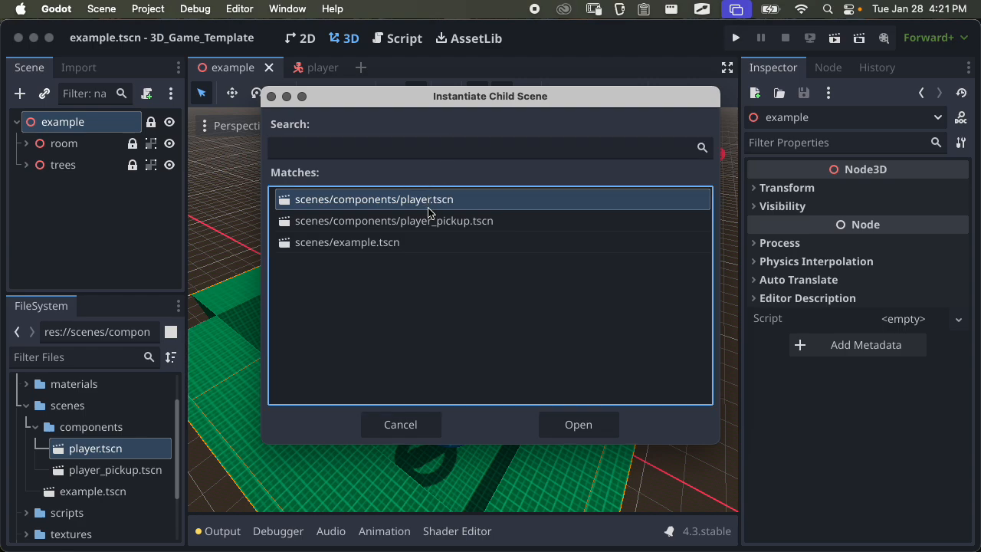
pyautogui.click(574, 427)
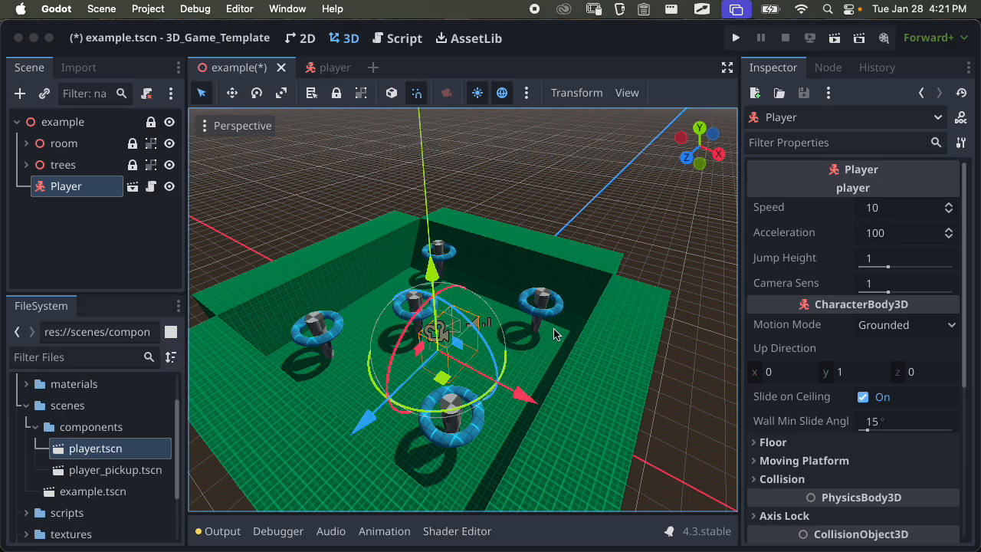
# Shift the Player along the X axis inside the room, raise it above the floor, and save the scene
pyautogui.moveTo(597, 356); pyautogui.dragTo(446, 282, button='middle')
pyautogui.moveTo(424, 243); pyautogui.dragTo(431, 206)
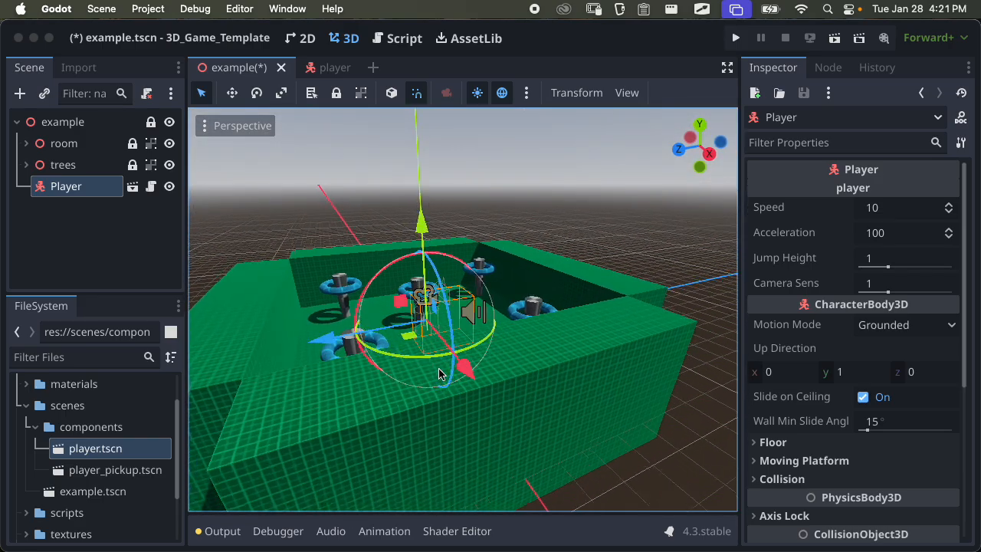
pyautogui.scroll(7, 537, 366)
pyautogui.moveTo(440, 375); pyautogui.dragTo(341, 394, button='middle')
pyautogui.scroll(12, 468, 325)
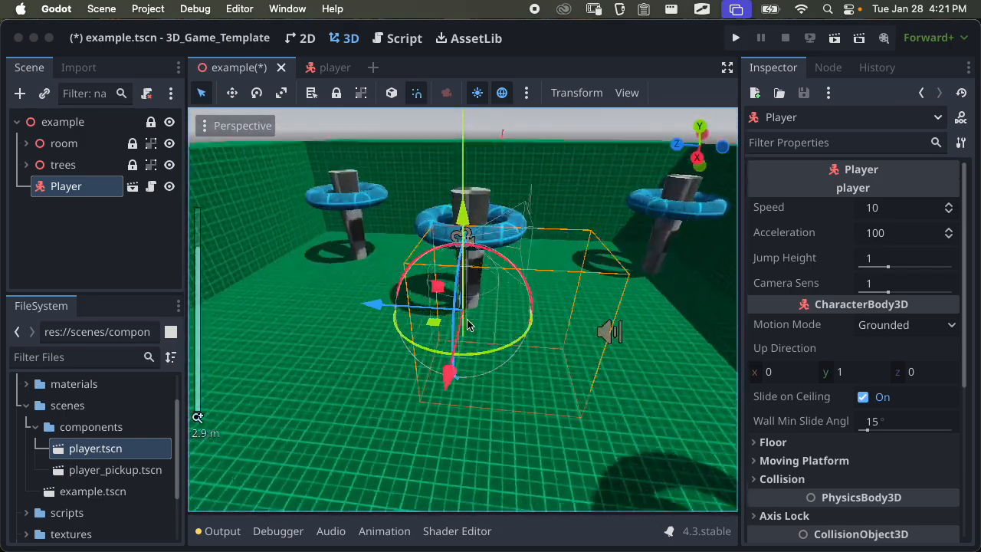
pyautogui.moveTo(468, 325); pyautogui.dragTo(319, 252, button='middle')
pyautogui.moveTo(472, 233); pyautogui.dragTo(450, 302, button='middle')
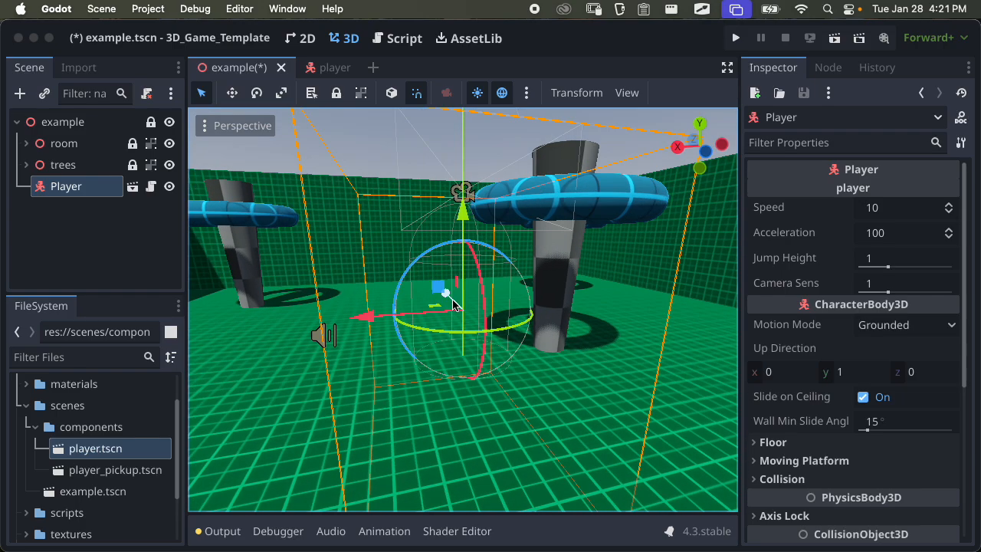
pyautogui.moveTo(363, 317); pyautogui.dragTo(294, 311)
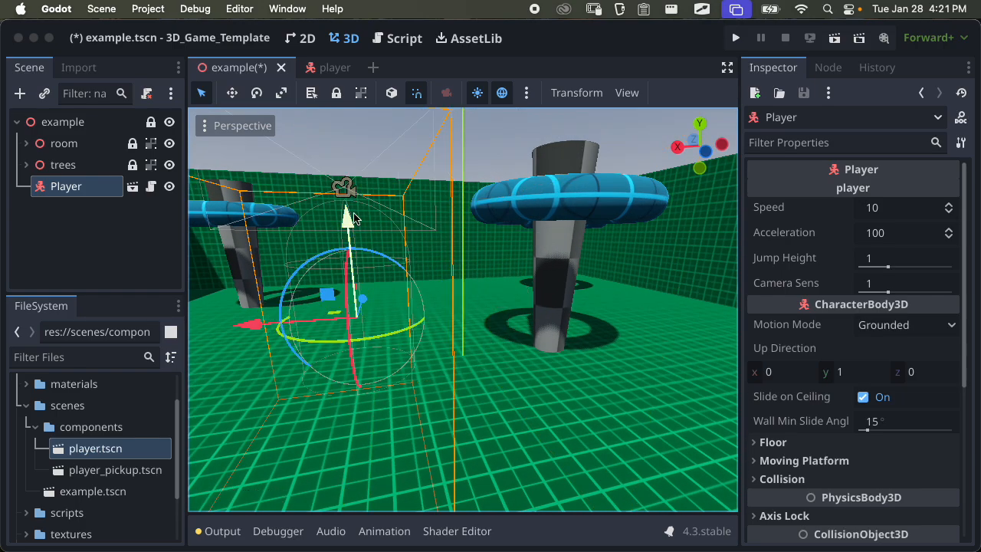
pyautogui.moveTo(349, 230); pyautogui.dragTo(343, 130)
pyautogui.moveTo(328, 253); pyautogui.dragTo(554, 346, button='middle')
pyautogui.scroll(-5, 558, 334)
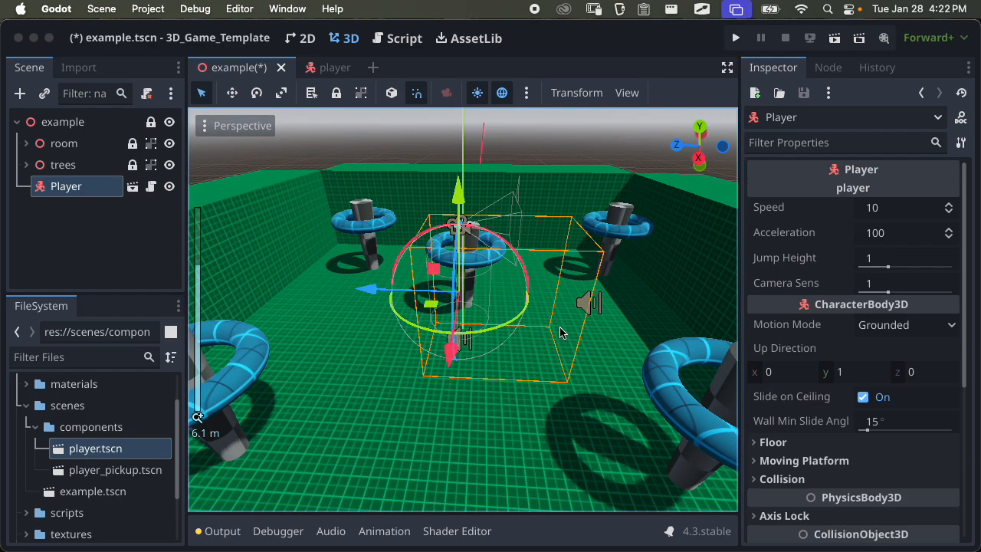
pyautogui.press('super+s')
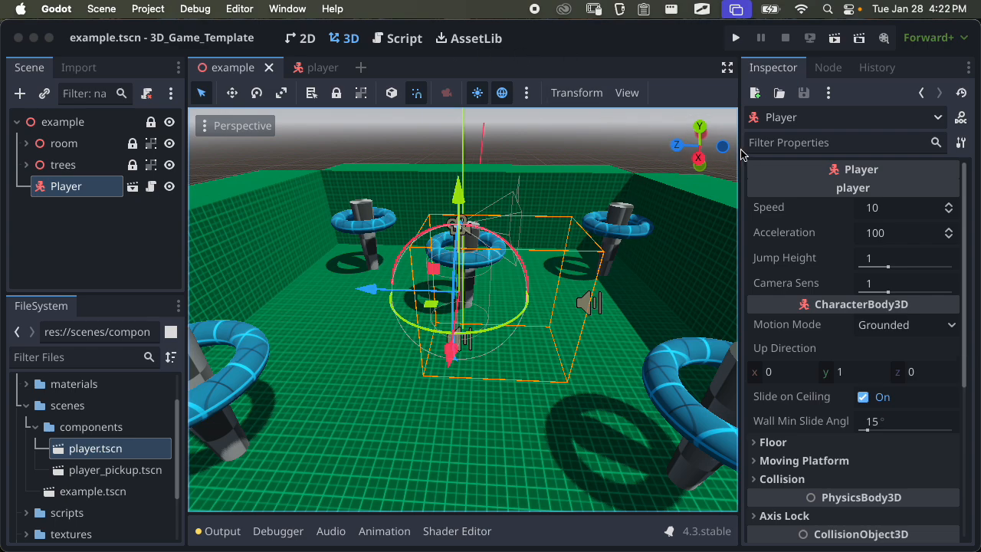
# Review the Player's Speed, Acceleration, Jump Height and Camera Sens properties and its CharacterBody3D settings
pyautogui.moveTo(744, 153); pyautogui.dragTo(801, 149)
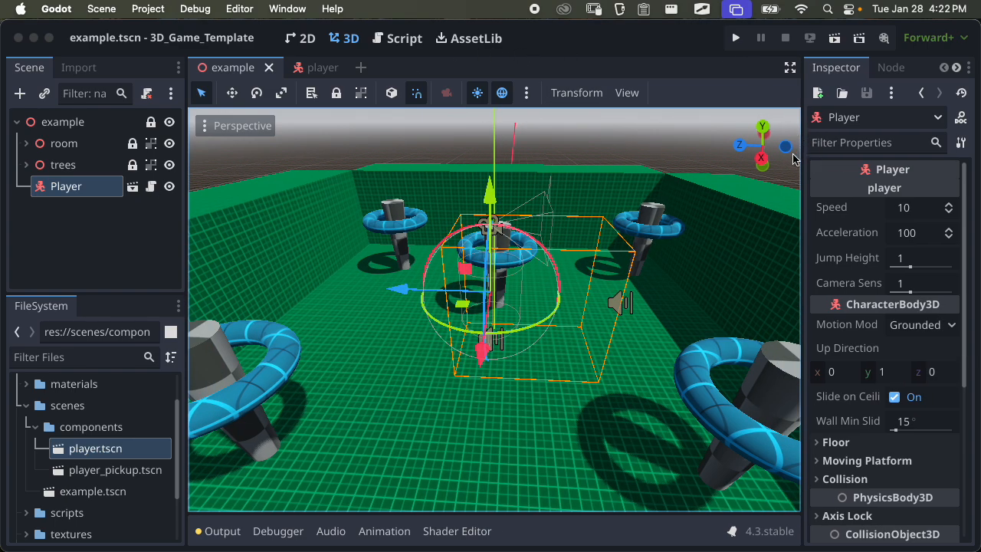
pyautogui.moveTo(802, 184); pyautogui.dragTo(728, 186)
pyautogui.click(83, 213)
pyautogui.click(77, 187)
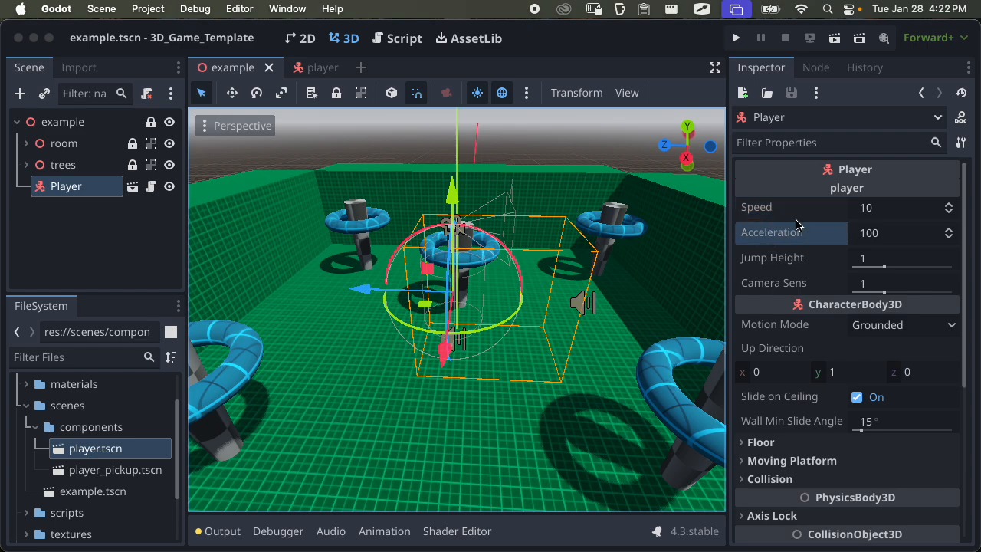
pyautogui.click(791, 259)
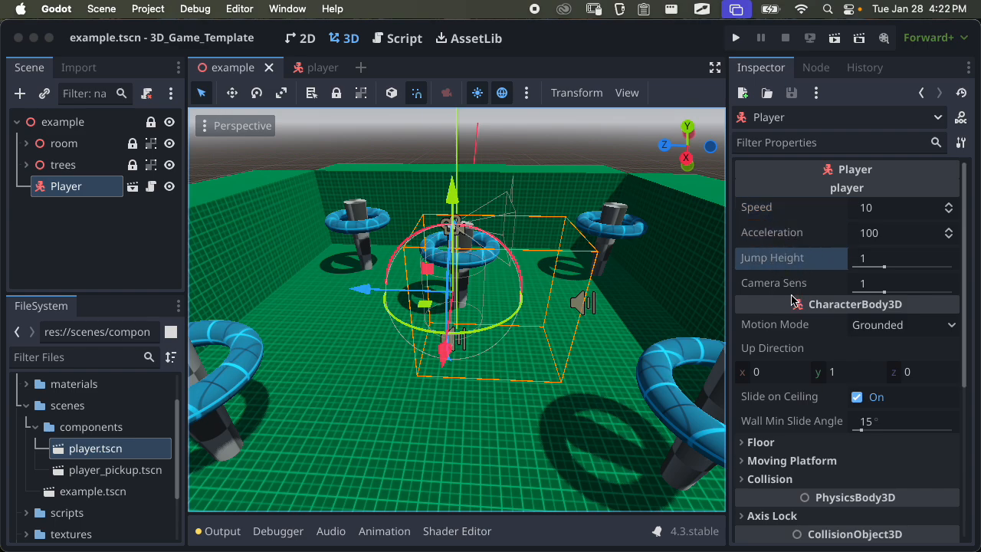
pyautogui.click(769, 286)
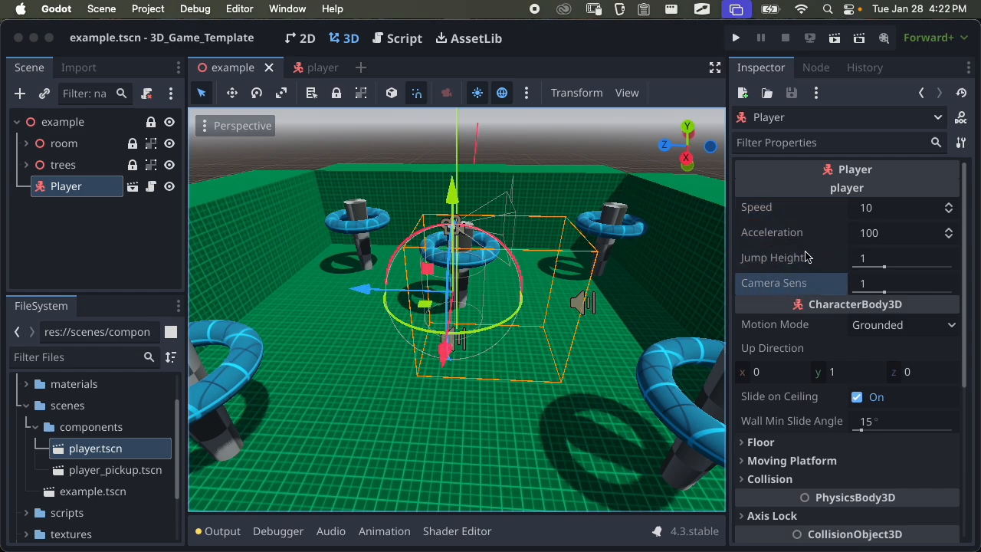
pyautogui.scroll(-3, 804, 256)
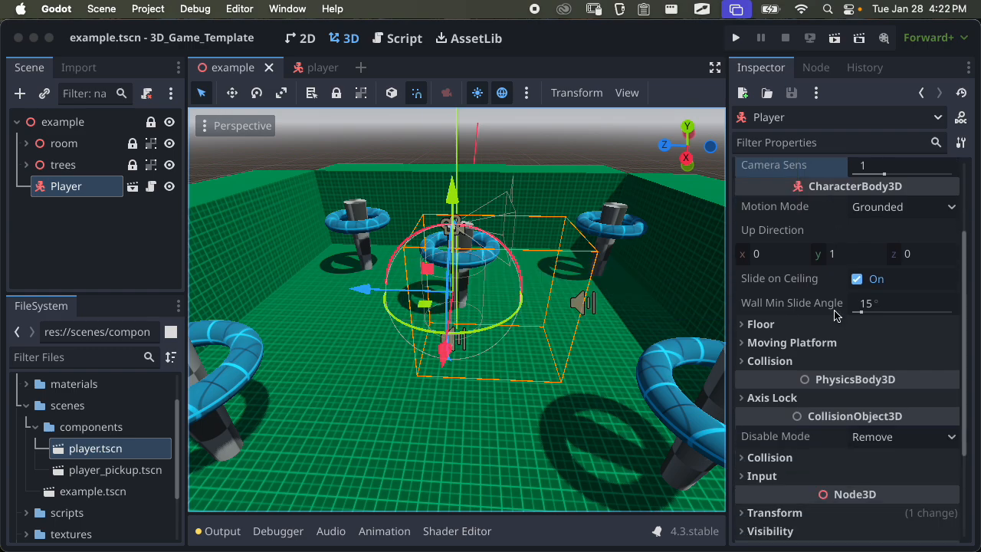
pyautogui.scroll(3, 797, 241)
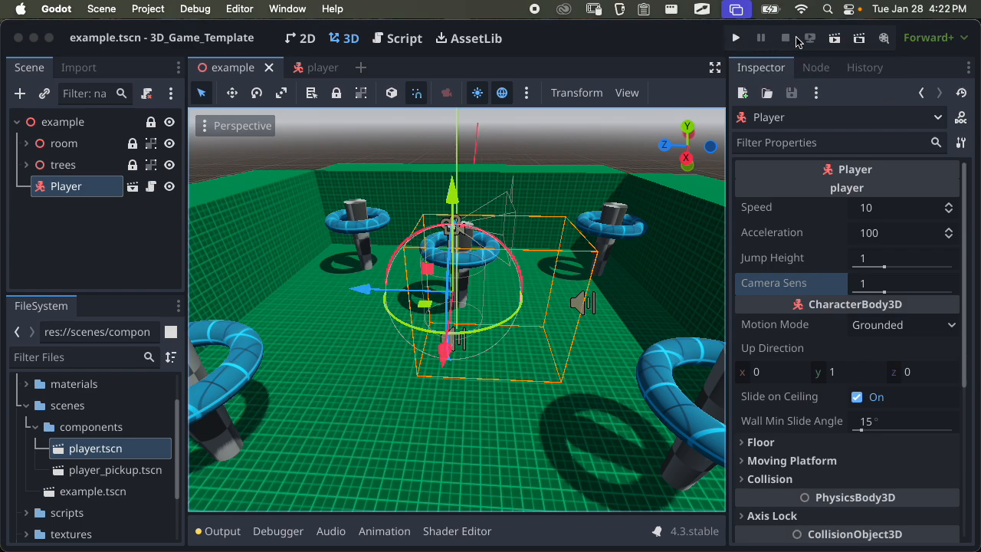
# Run the current example scene twice to test the player, quitting the game after each run
pyautogui.click(834, 38)
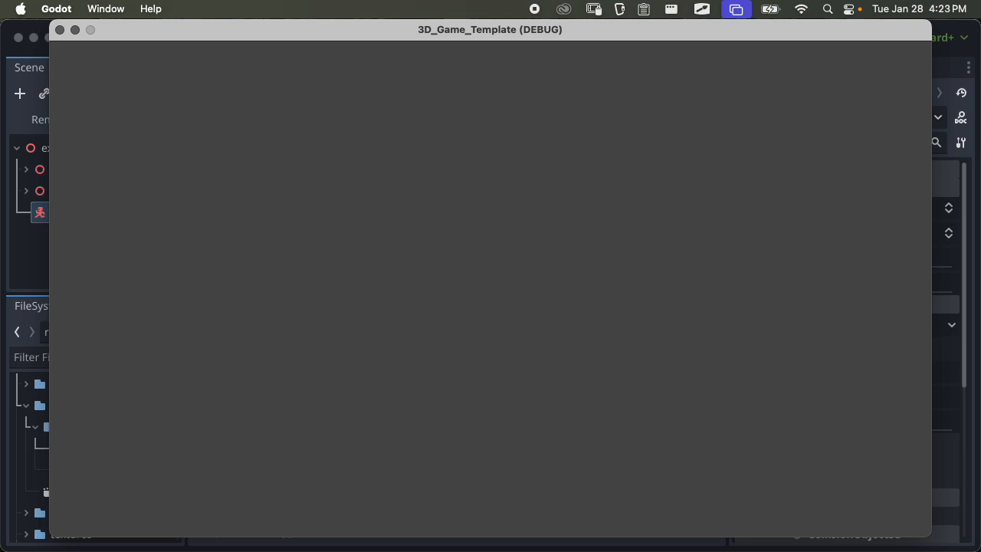
pyautogui.press('super+q')
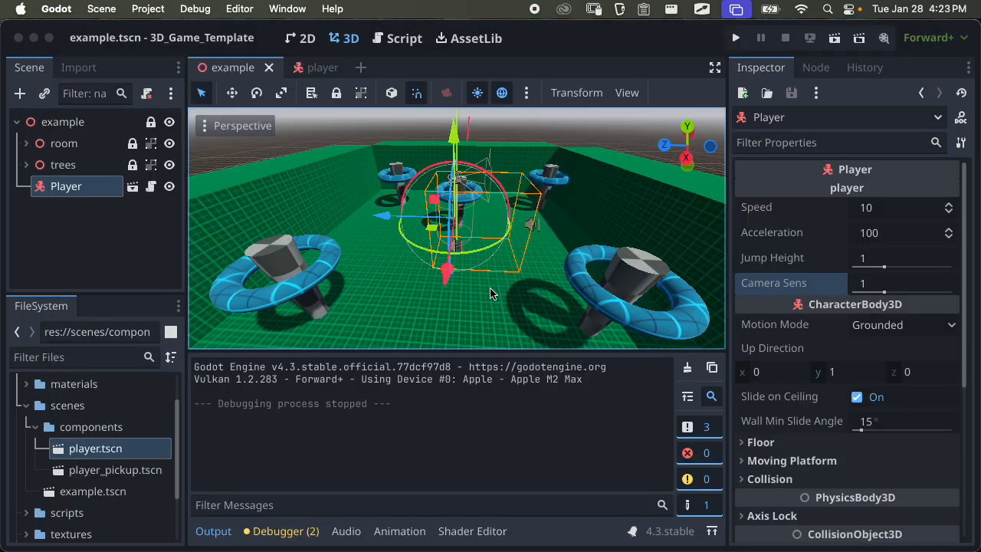
pyautogui.click(836, 44)
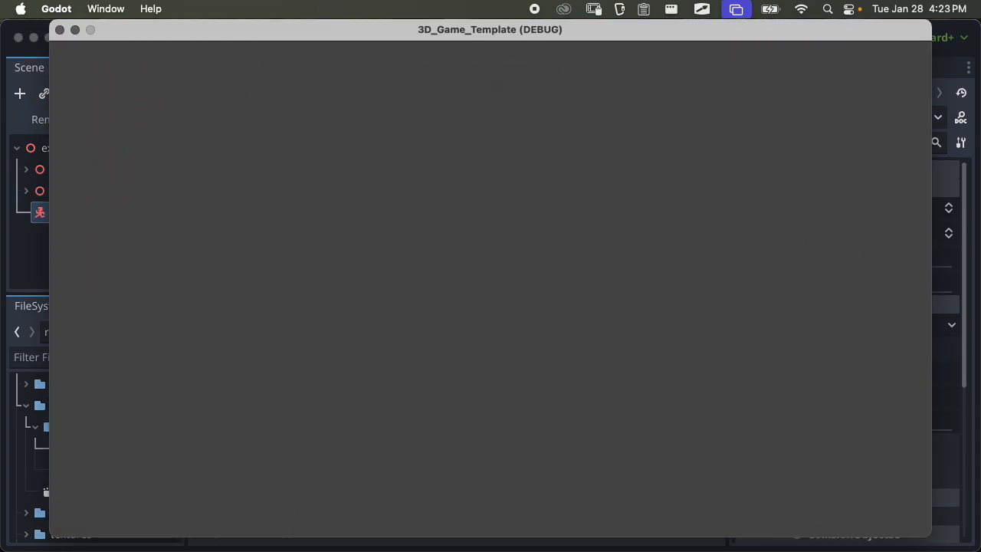
pyautogui.press('super+q')
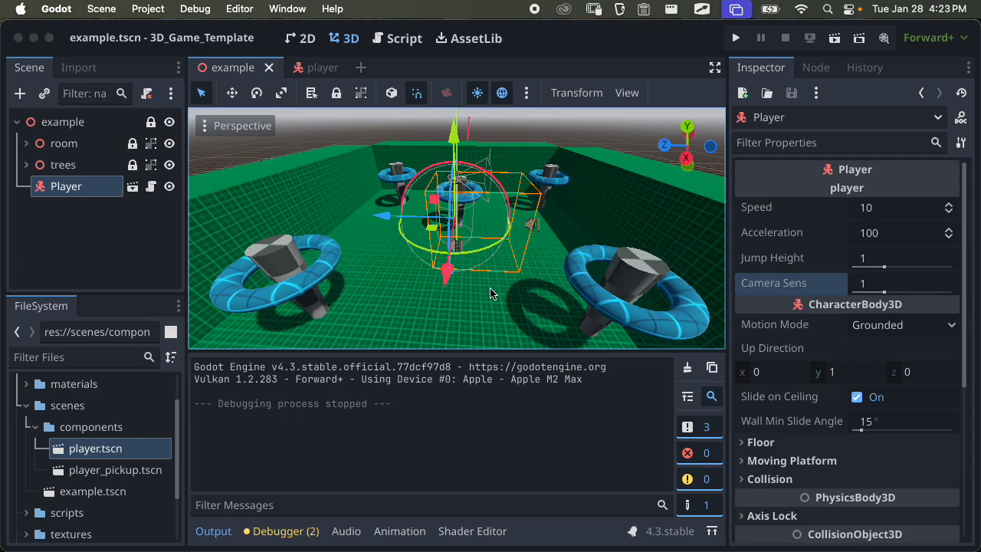
pyautogui.scroll(-3, 510, 278)
pyautogui.scroll(5, 521, 274)
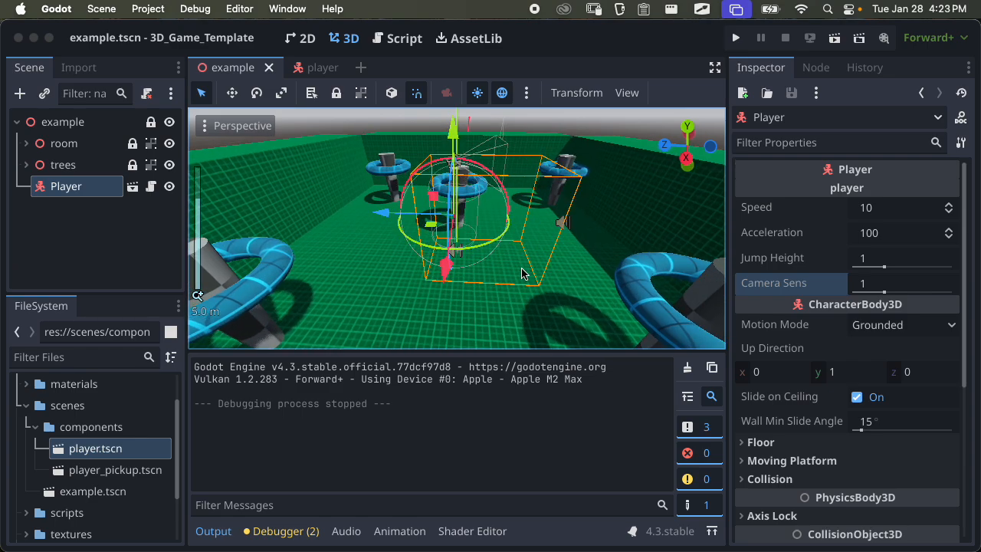
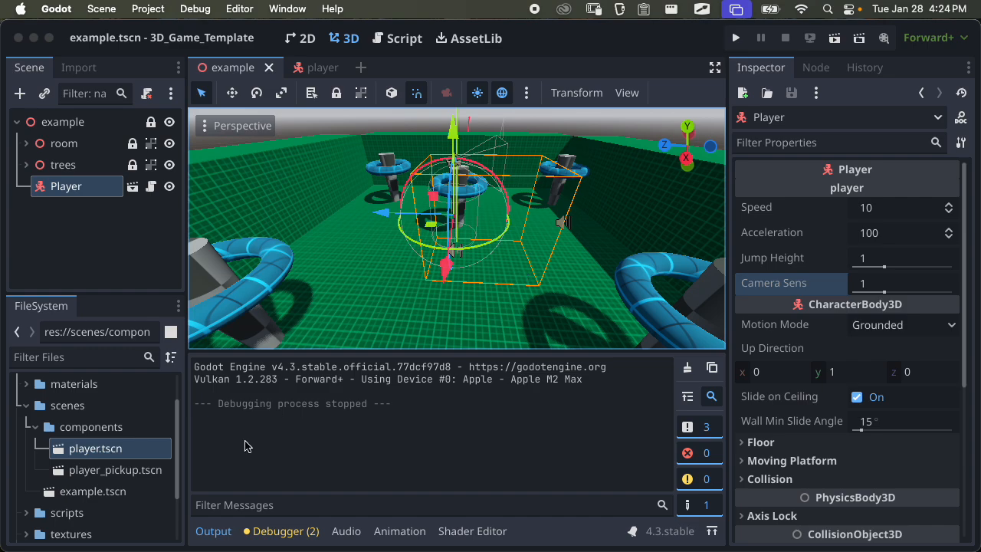
# Close the output log and select the floor mesh inside the room node, folding away its Mesh resource details
pyautogui.click(257, 537)
pyautogui.click(257, 536)
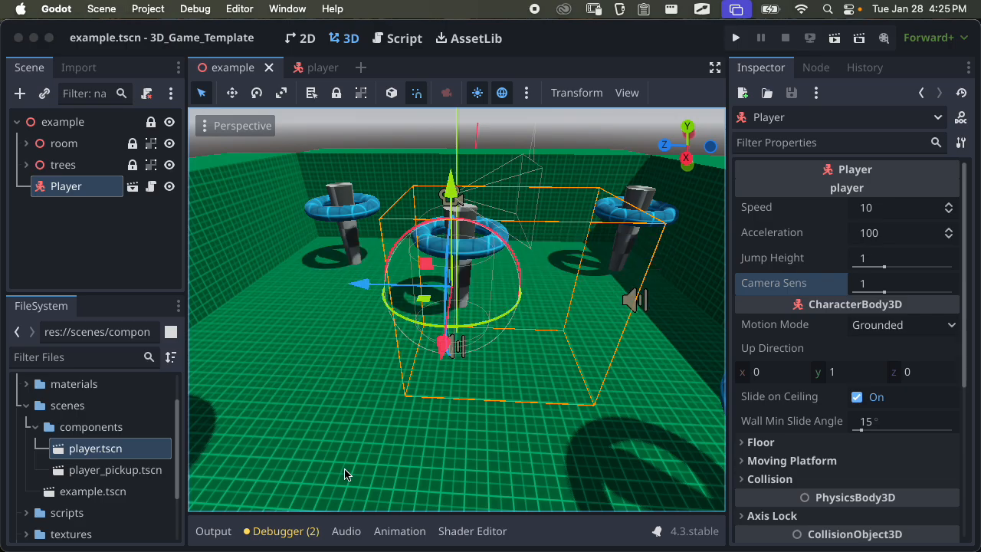
pyautogui.scroll(-8, 553, 338)
pyautogui.moveTo(556, 349); pyautogui.dragTo(487, 293, button='middle')
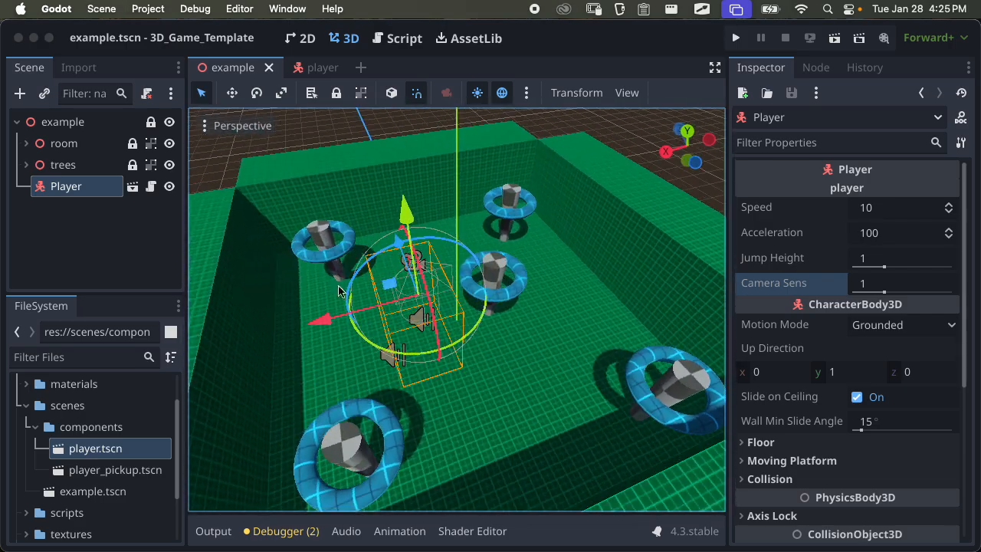
pyautogui.click(28, 145)
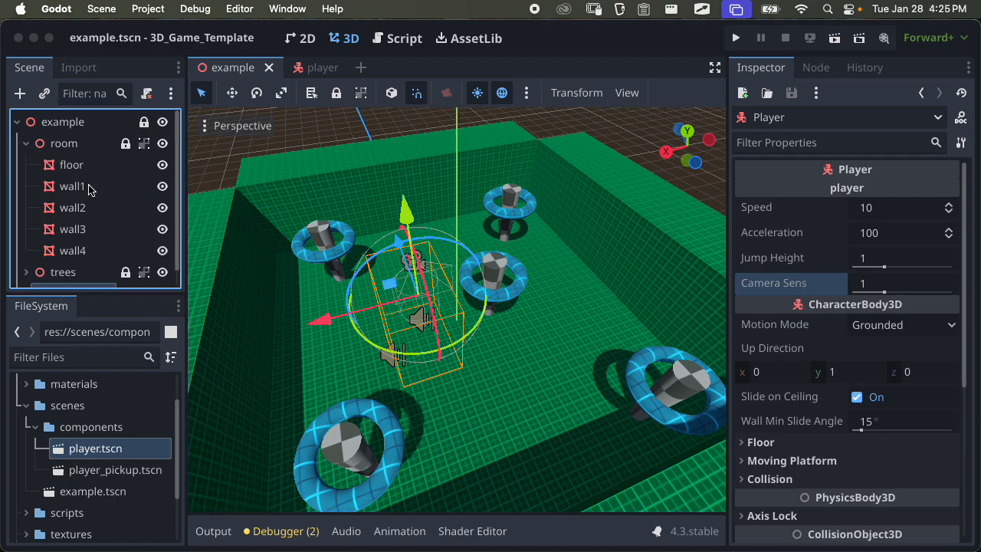
pyautogui.click(90, 163)
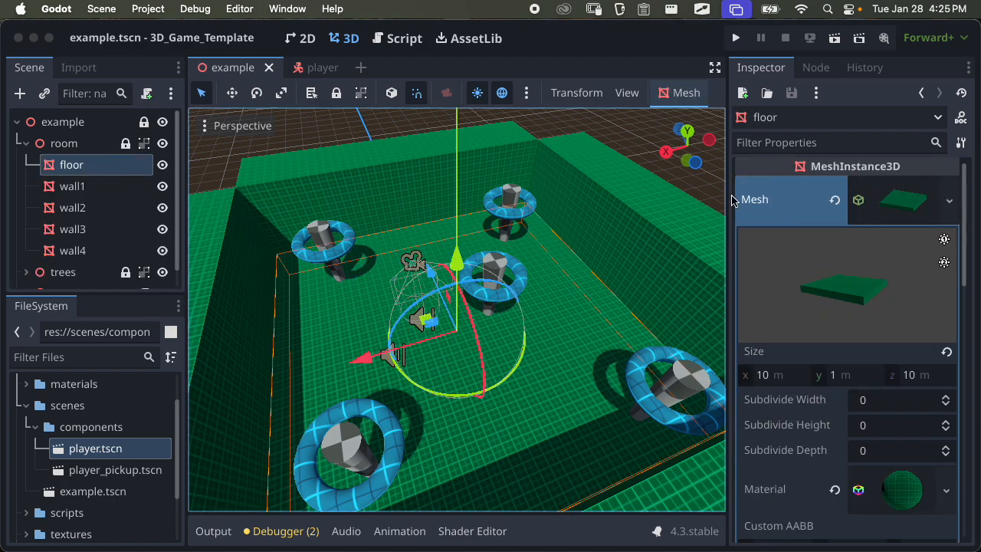
pyautogui.click(894, 201)
pyautogui.moveTo(727, 182); pyautogui.dragTo(811, 182)
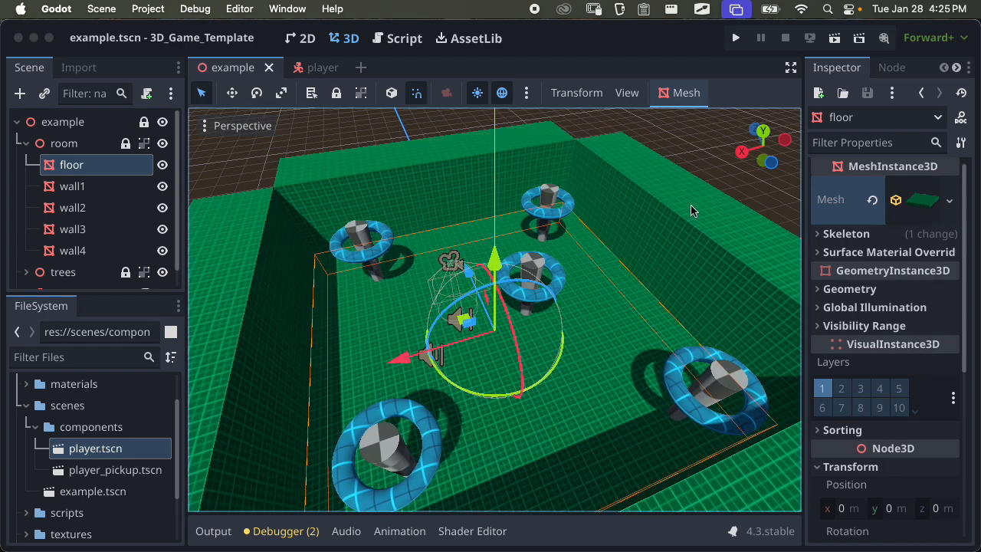
# Create a collision shape for the floor mesh with Static Body Child placement and the Trimesh shape type
pyautogui.click(685, 99)
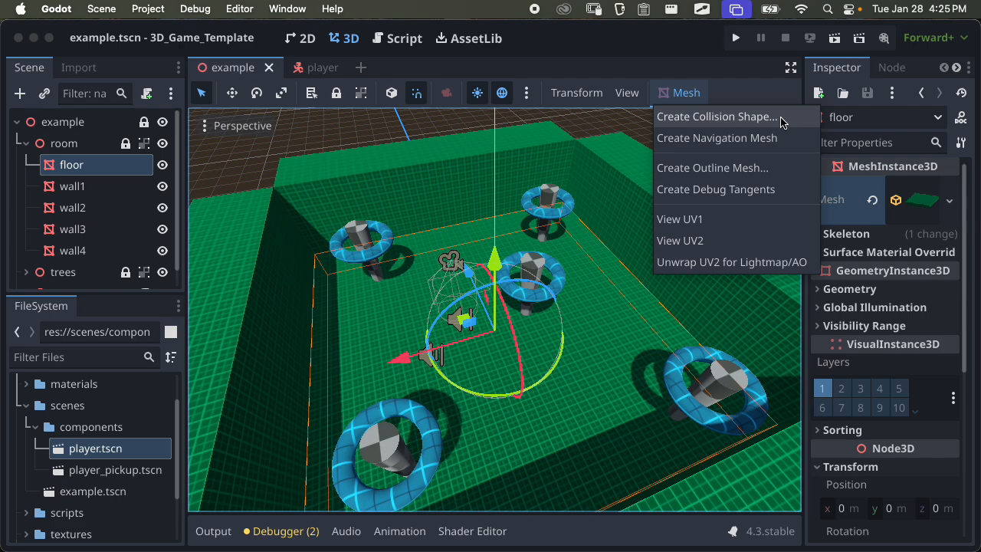
pyautogui.click(694, 92)
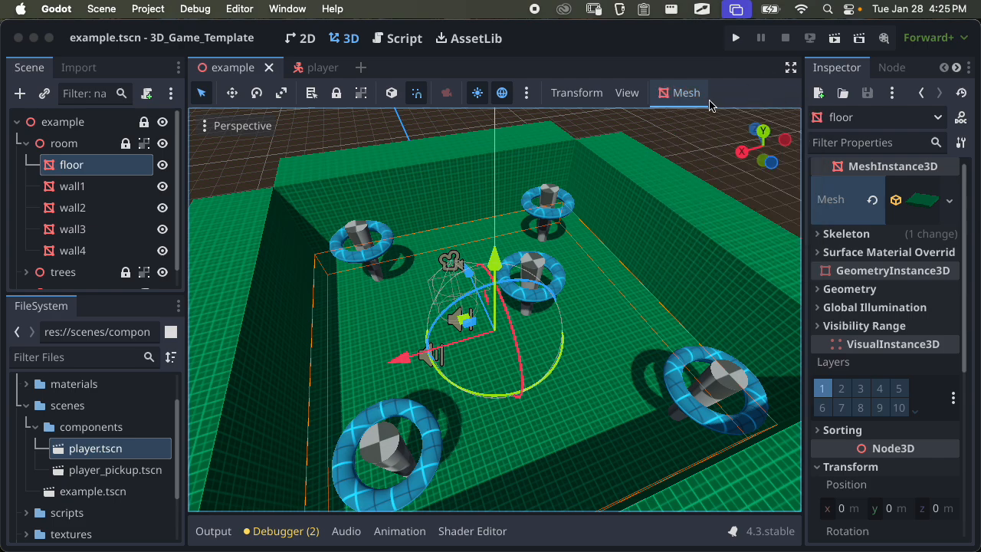
pyautogui.click(698, 94)
pyautogui.click(724, 119)
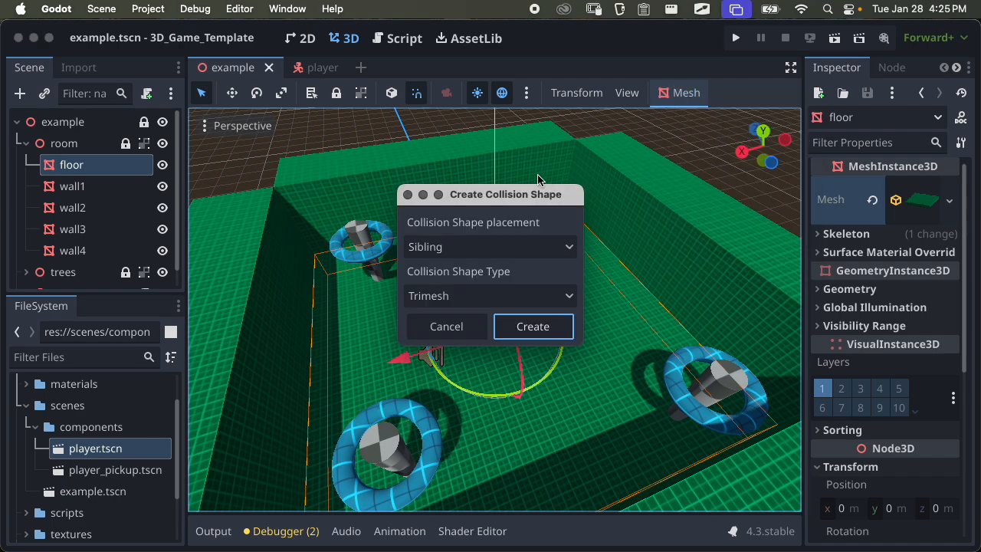
pyautogui.moveTo(528, 195); pyautogui.dragTo(513, 162)
pyautogui.click(522, 213)
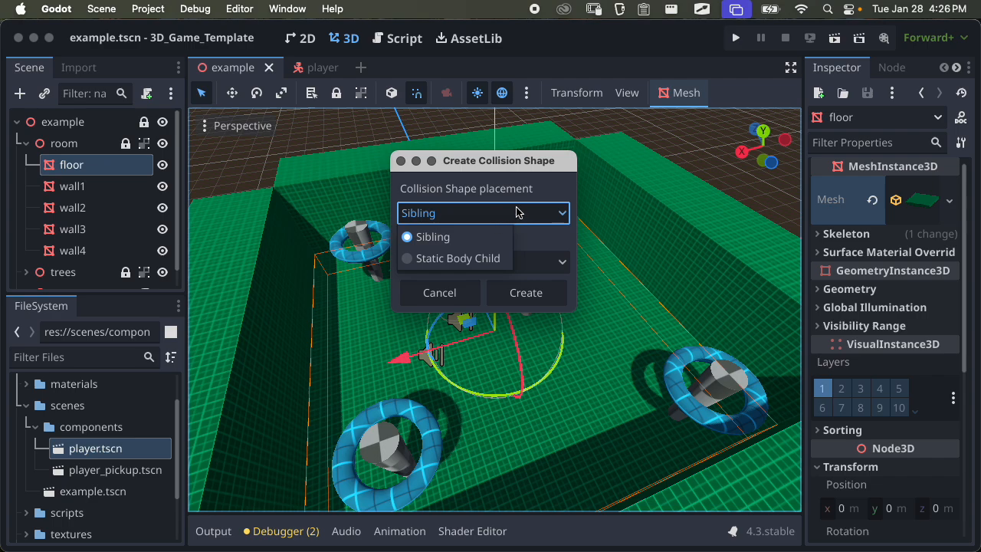
pyautogui.click(463, 259)
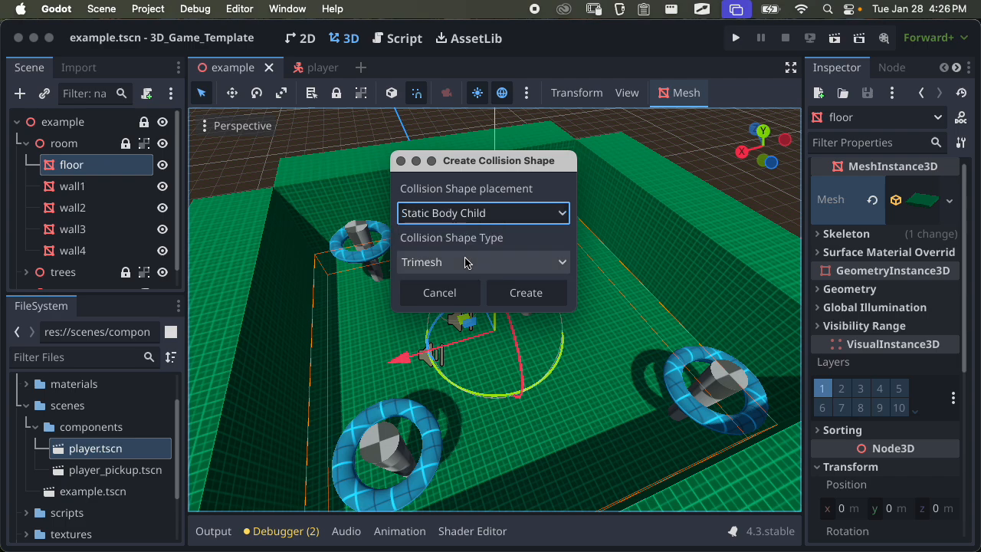
pyautogui.click(490, 262)
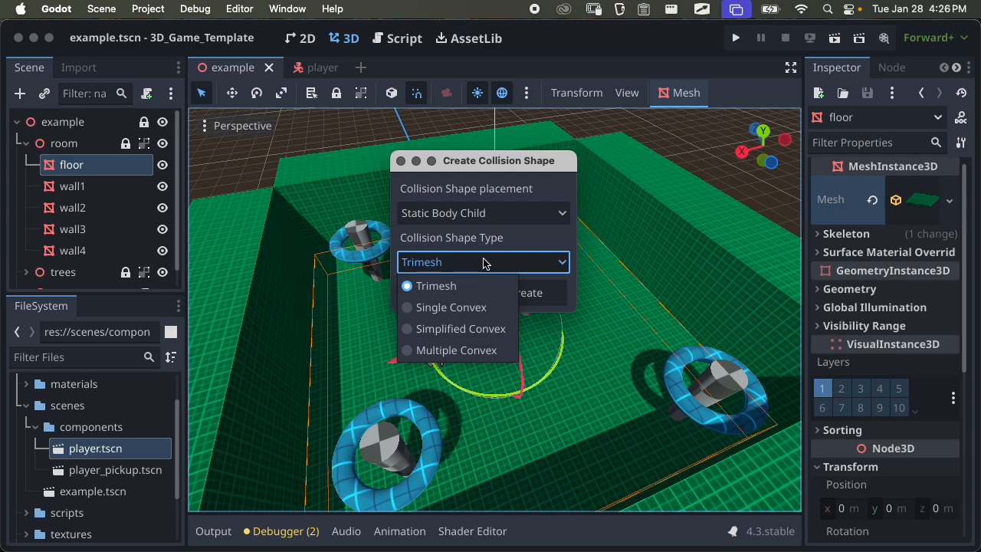
pyautogui.click(469, 288)
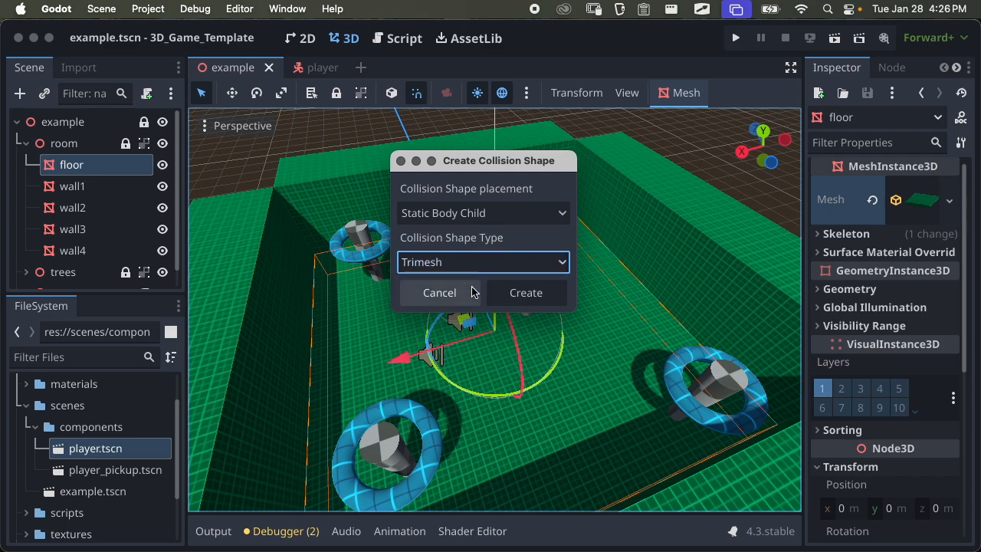
pyautogui.click(521, 291)
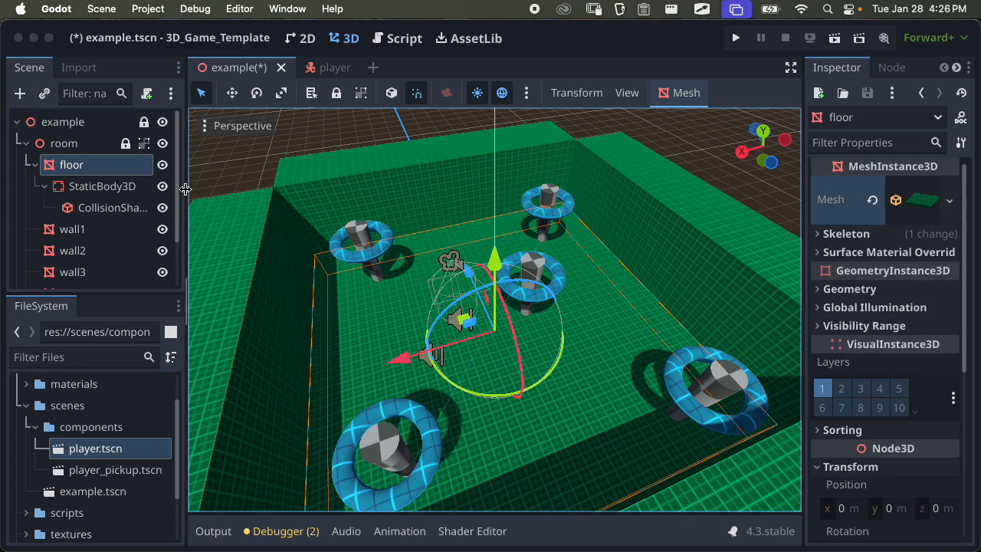
# Widen the scene tree and hide the floor, wall1, wall2 and wall3 meshes in the room
pyautogui.moveTo(184, 194); pyautogui.dragTo(281, 194)
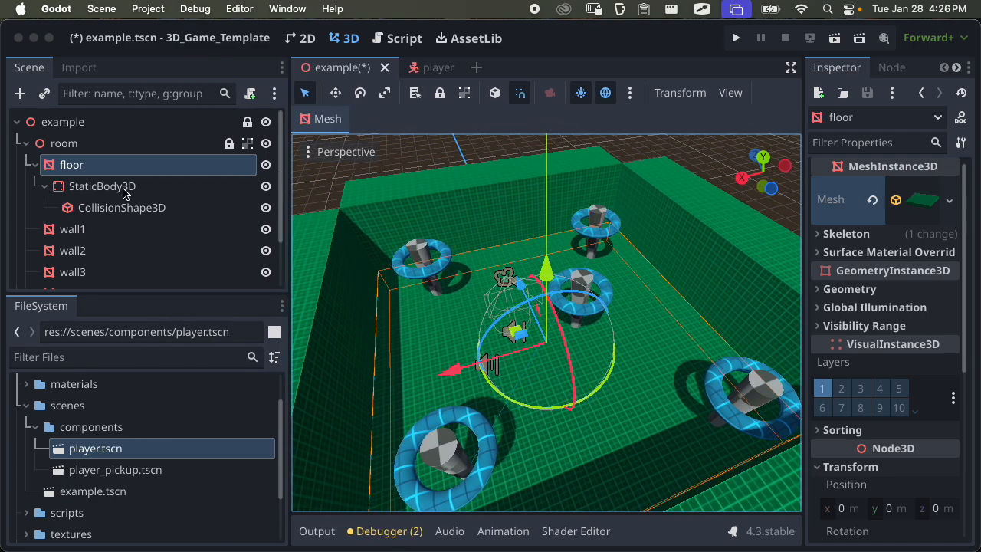
pyautogui.click(267, 167)
pyautogui.moveTo(540, 313); pyautogui.dragTo(307, 265, button='middle')
pyautogui.click(266, 236)
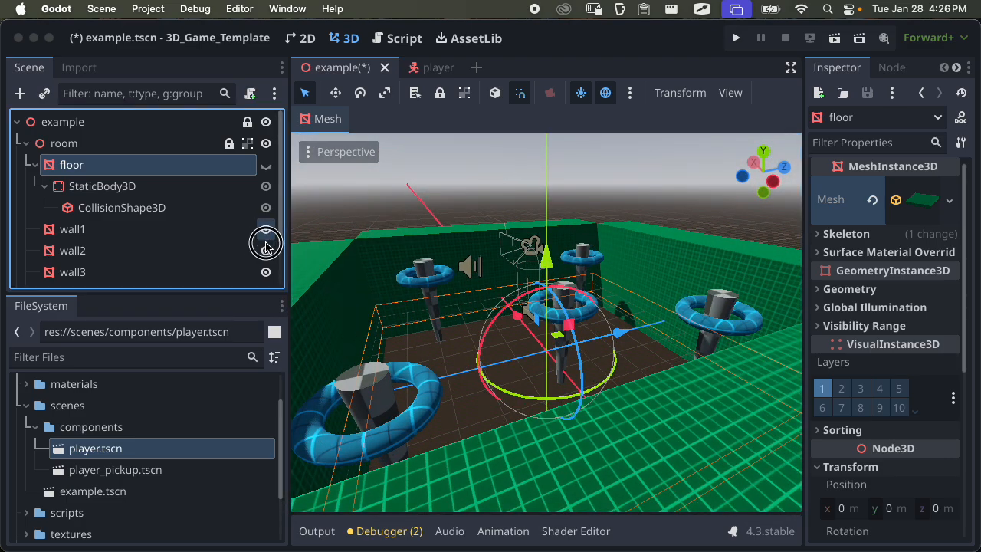
pyautogui.click(265, 252)
pyautogui.click(265, 272)
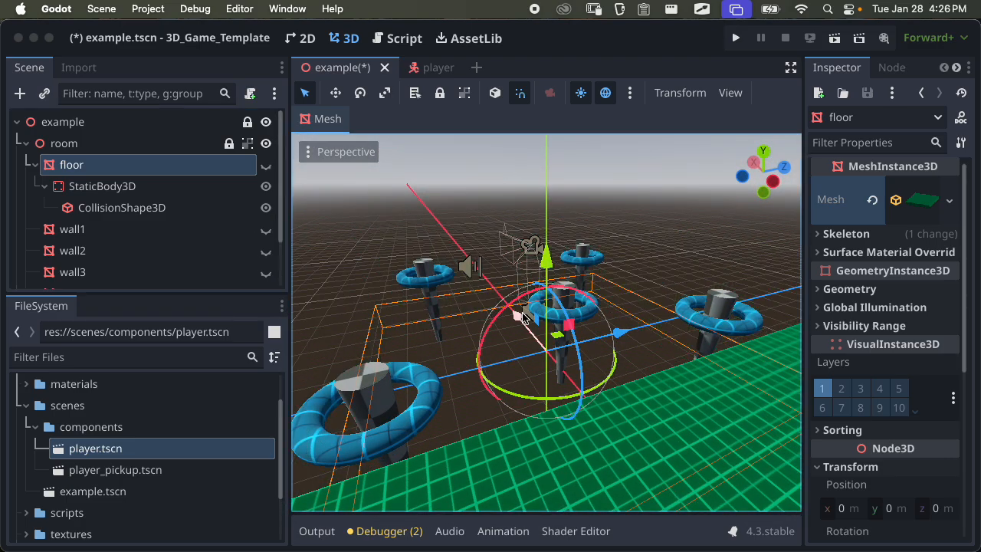
pyautogui.moveTo(523, 319); pyautogui.dragTo(694, 256, button='middle')
# Hide the trees and inspect the floor's StaticBody3D and CollisionShape3D nodes in the viewport
pyautogui.click(127, 188)
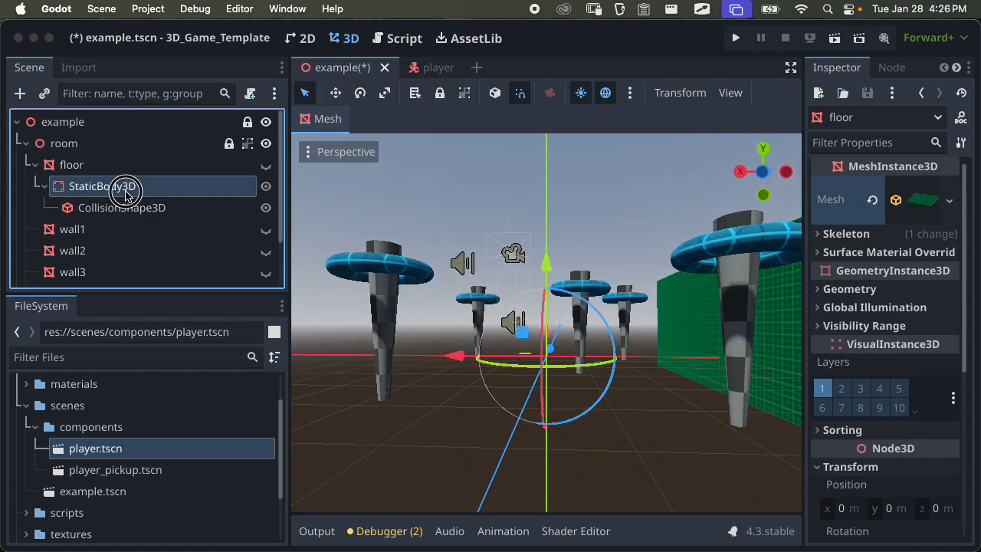
pyautogui.moveTo(641, 403); pyautogui.dragTo(614, 472, button='middle')
pyautogui.scroll(-3, 261, 264)
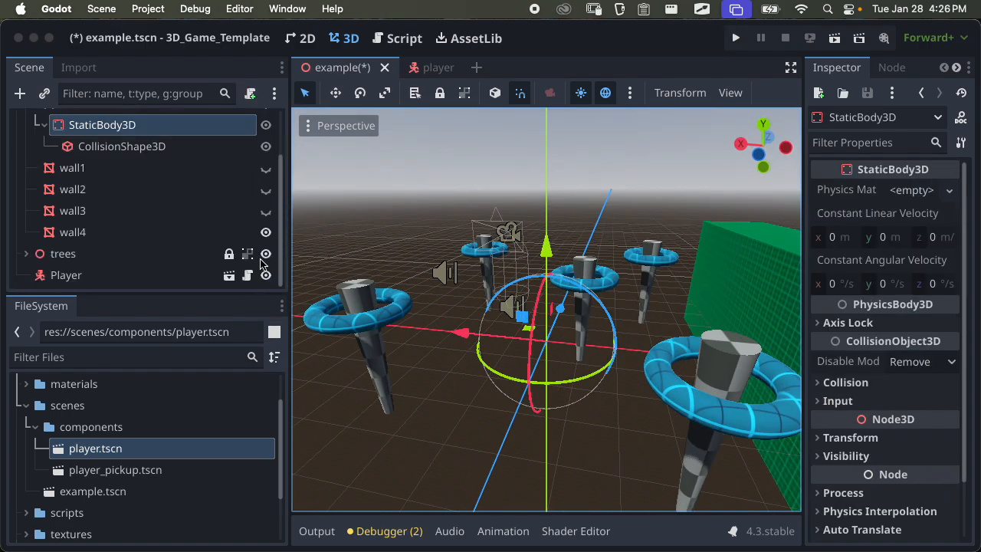
pyautogui.click(267, 256)
pyautogui.scroll(4, 537, 327)
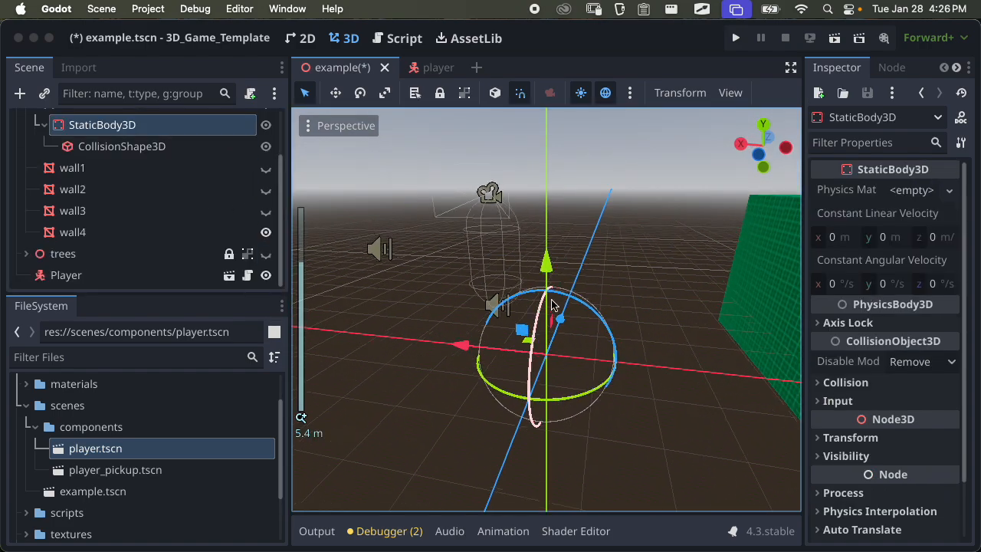
pyautogui.moveTo(536, 327); pyautogui.dragTo(681, 263, button='middle')
pyautogui.scroll(3, 621, 320)
pyautogui.click(153, 148)
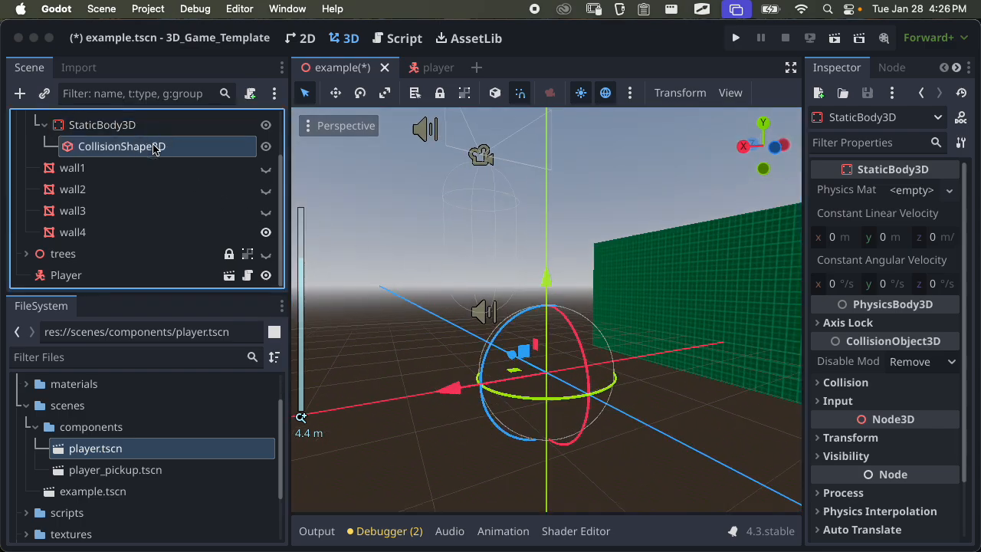
pyautogui.moveTo(626, 359); pyautogui.dragTo(456, 408, button='middle')
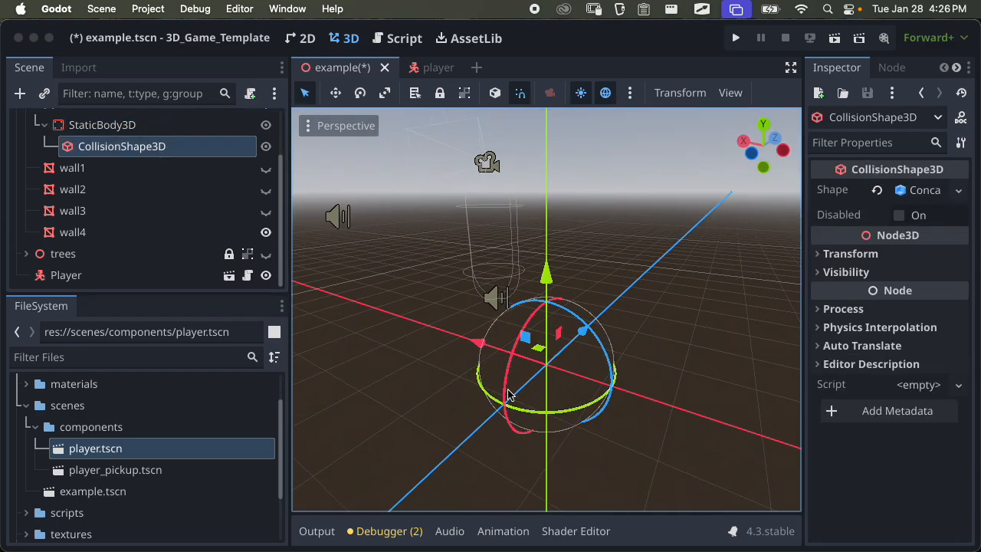
pyautogui.scroll(-12, 511, 396)
pyautogui.moveTo(524, 429); pyautogui.dragTo(551, 374, button='middle')
pyautogui.scroll(2, 202, 223)
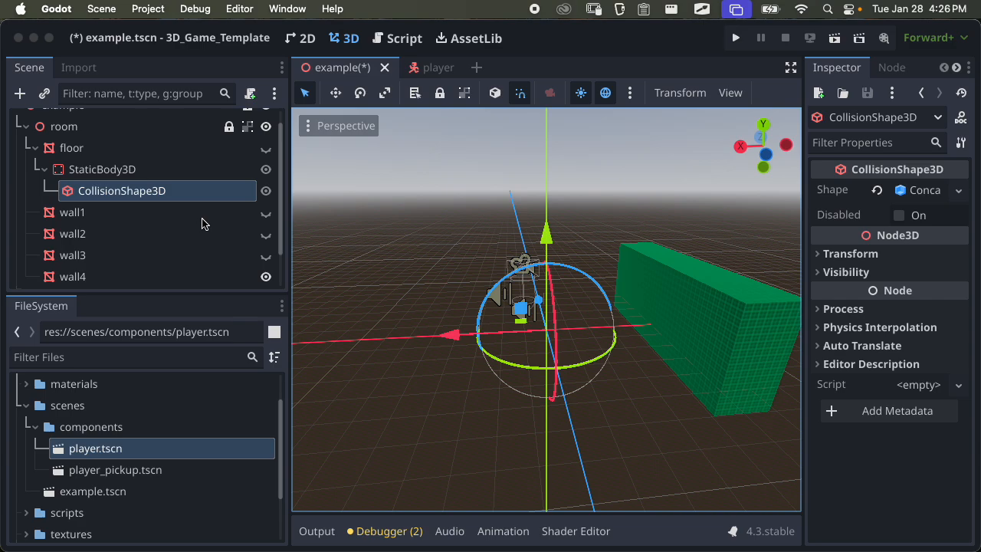
# Show the floor again and examine its CollisionShape3D and StaticBody3D from several angles, including underneath
pyautogui.click(265, 148)
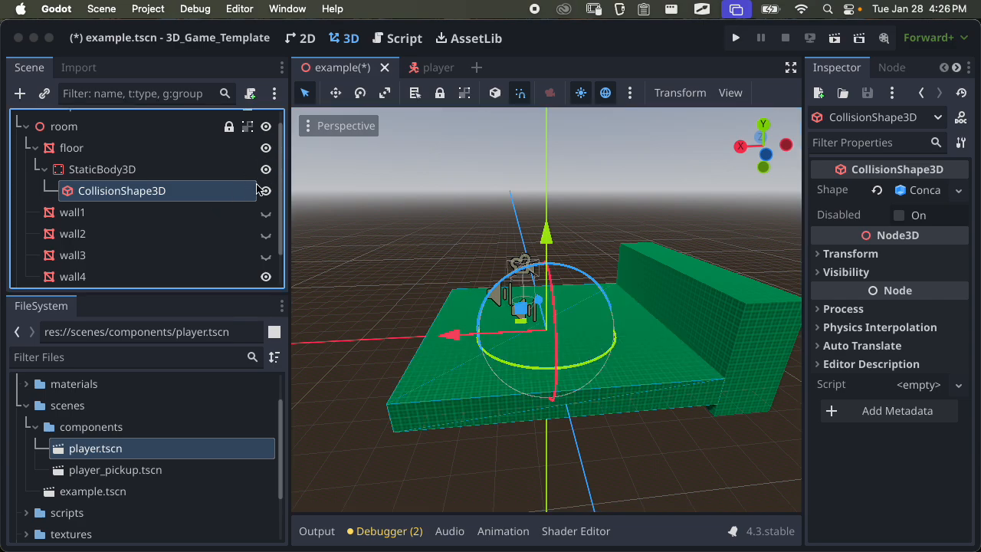
pyautogui.moveTo(552, 307); pyautogui.dragTo(579, 309, button='middle')
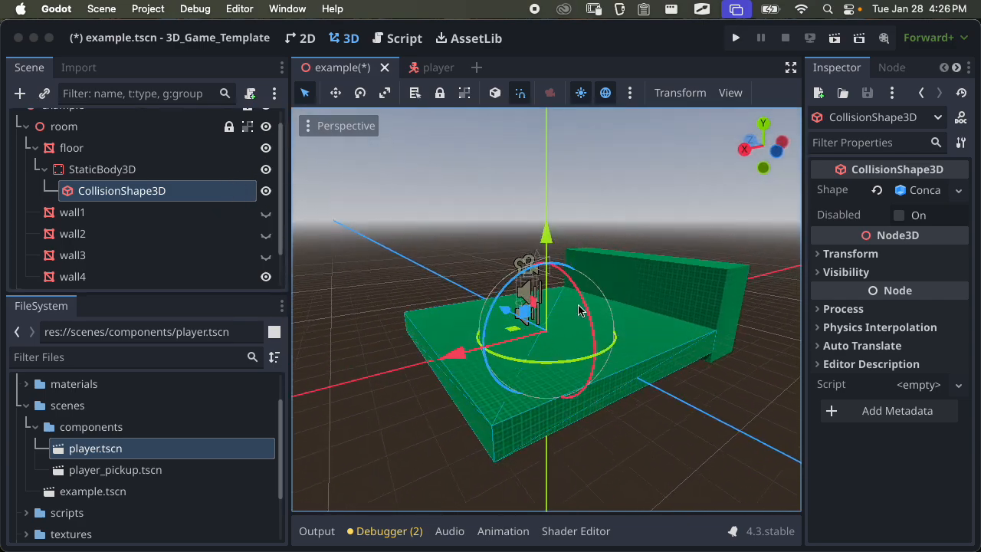
pyautogui.scroll(1, 556, 390)
pyautogui.moveTo(557, 390); pyautogui.dragTo(478, 274, button='middle')
pyautogui.click(153, 171)
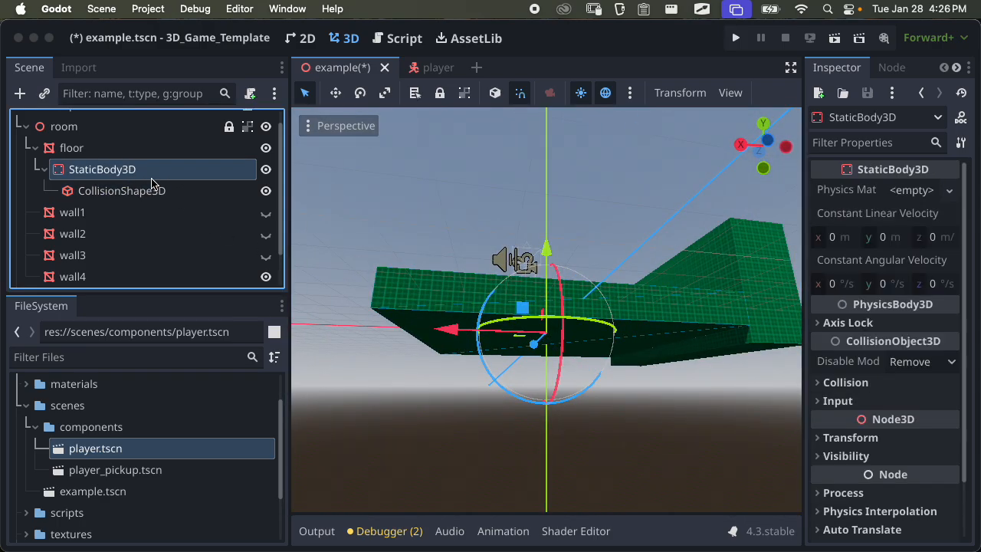
pyautogui.moveTo(502, 295); pyautogui.dragTo(672, 246, button='middle')
pyautogui.scroll(3, 665, 250)
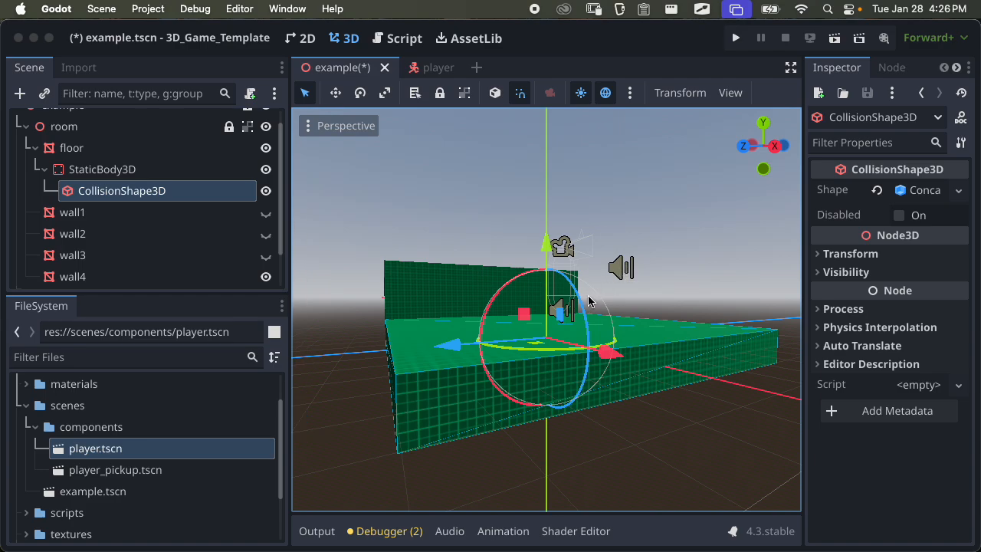
pyautogui.moveTo(588, 301); pyautogui.dragTo(714, 357, button='middle')
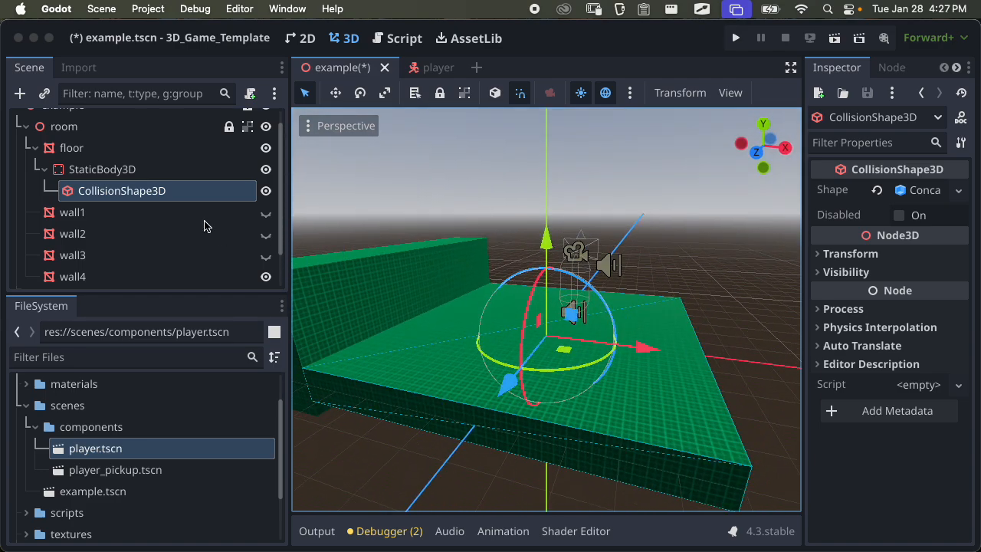
pyautogui.click(158, 171)
pyautogui.moveTo(445, 271); pyautogui.dragTo(476, 278, button='middle')
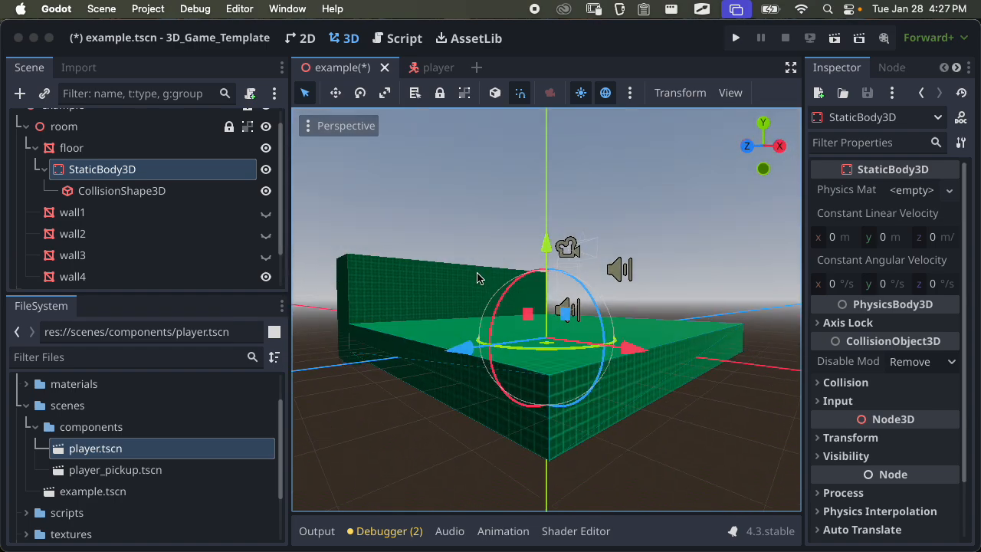
pyautogui.moveTo(477, 279); pyautogui.dragTo(552, 394, button='middle')
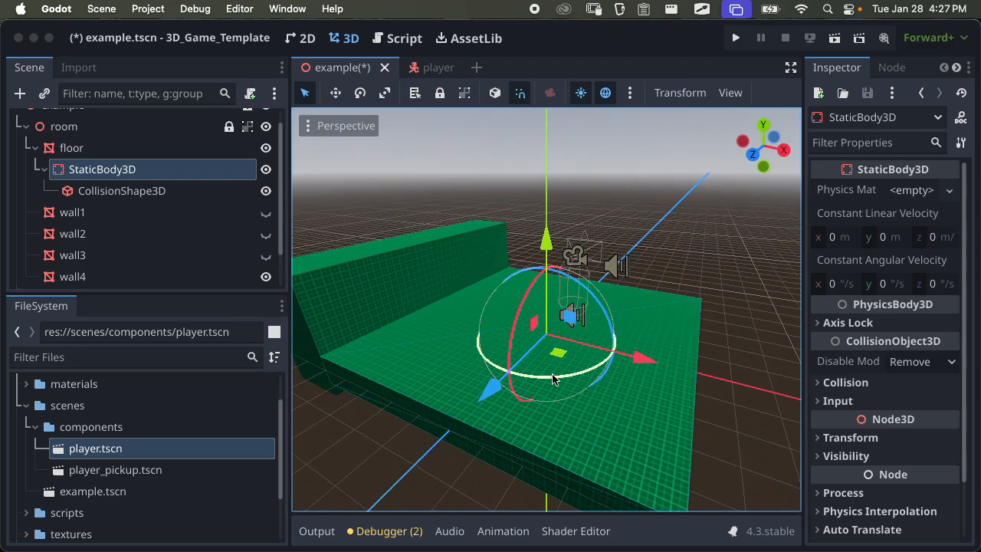
# Save the example scene and run it to test the player on the floor's collision, quitting the game after the run
pyautogui.press('super+s')
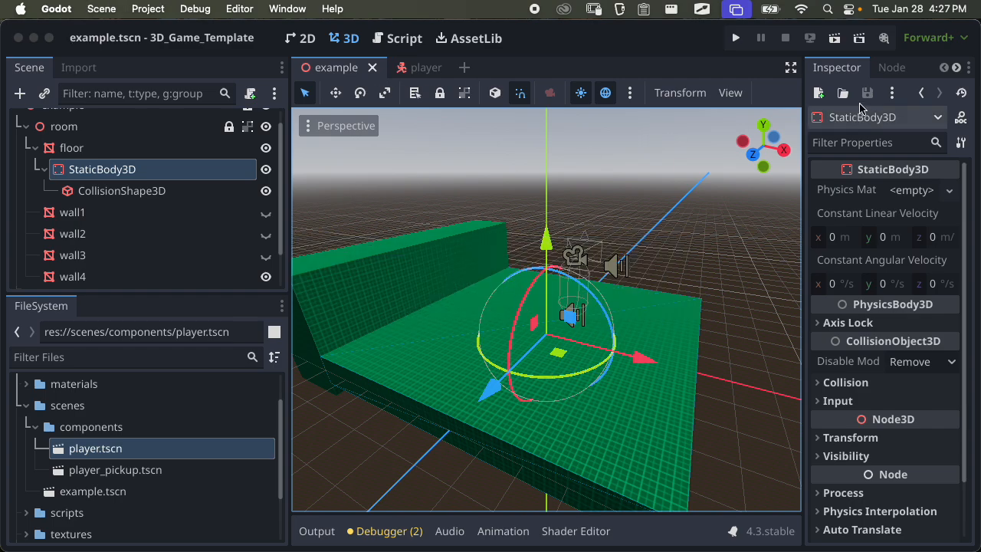
pyautogui.click(834, 38)
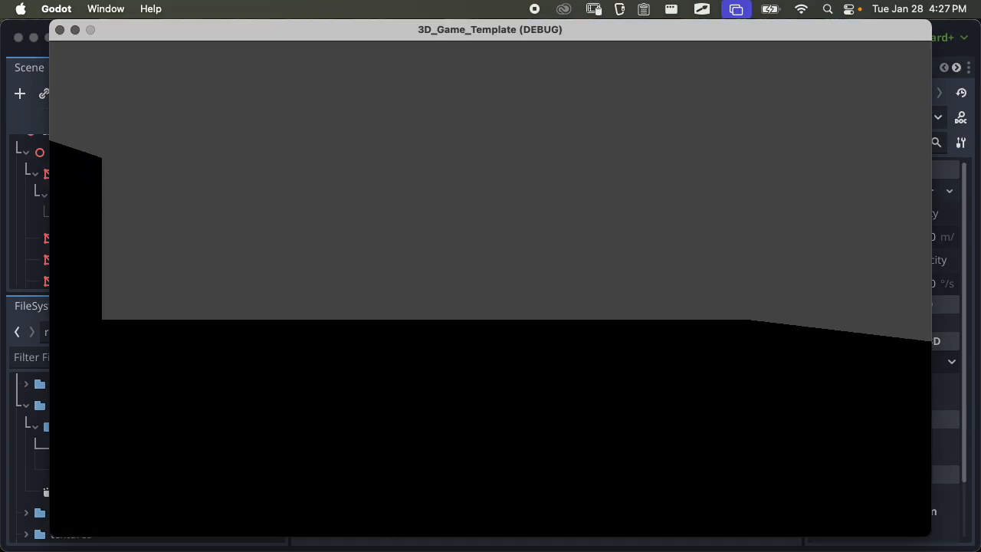
pyautogui.press('super+q')
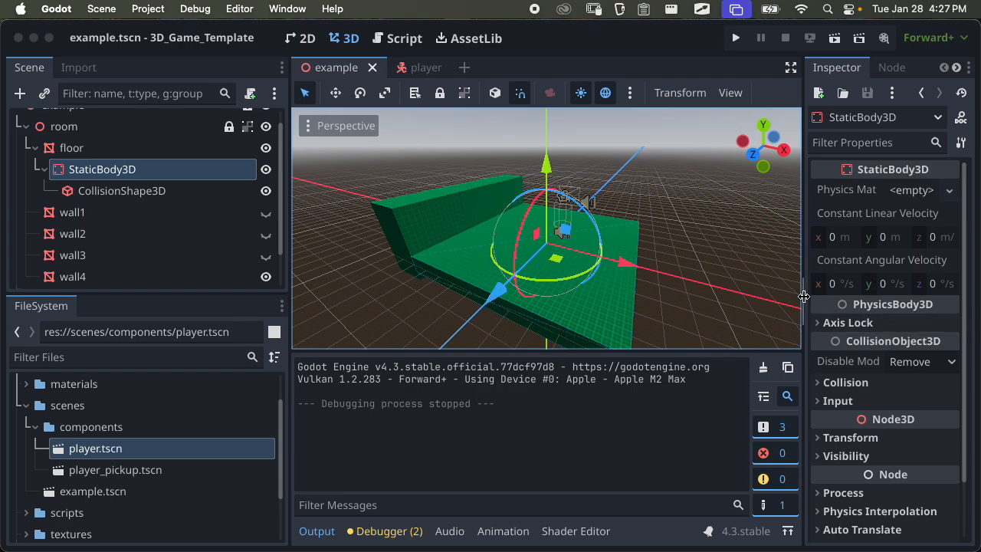
# Widen the Inspector and expand the Collision settings of the floor's StaticBody3D
pyautogui.moveTo(805, 305); pyautogui.dragTo(740, 306)
pyautogui.scroll(-3, 846, 185)
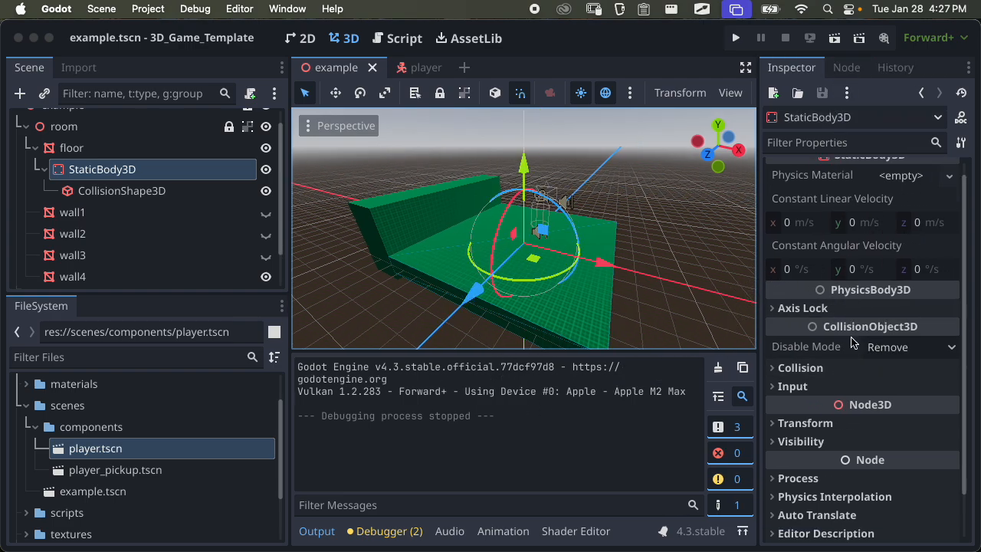
pyautogui.click(846, 330)
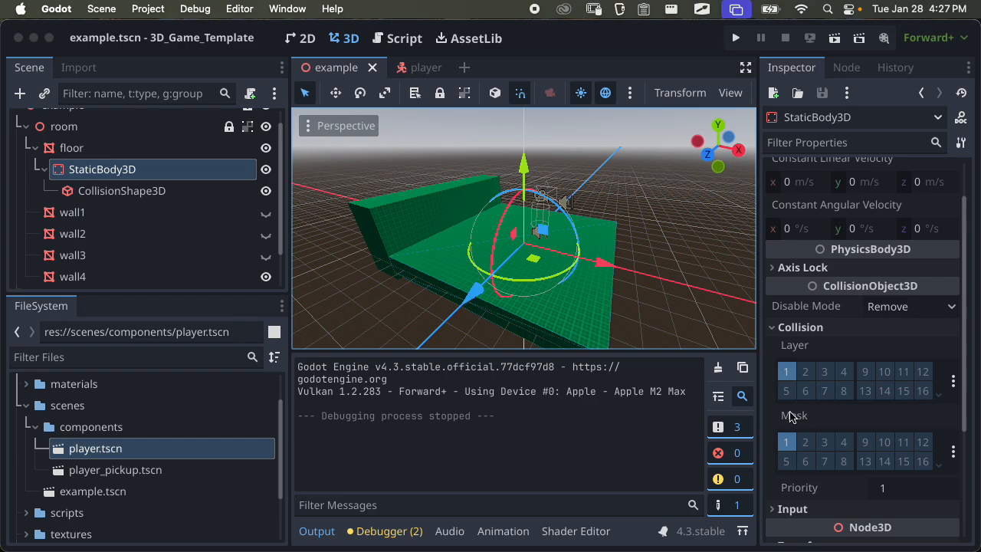
# Examine the Player's collision layer and mask in the player scene, including the list of named layers
pyautogui.click(418, 67)
pyautogui.scroll(-2, 891, 353)
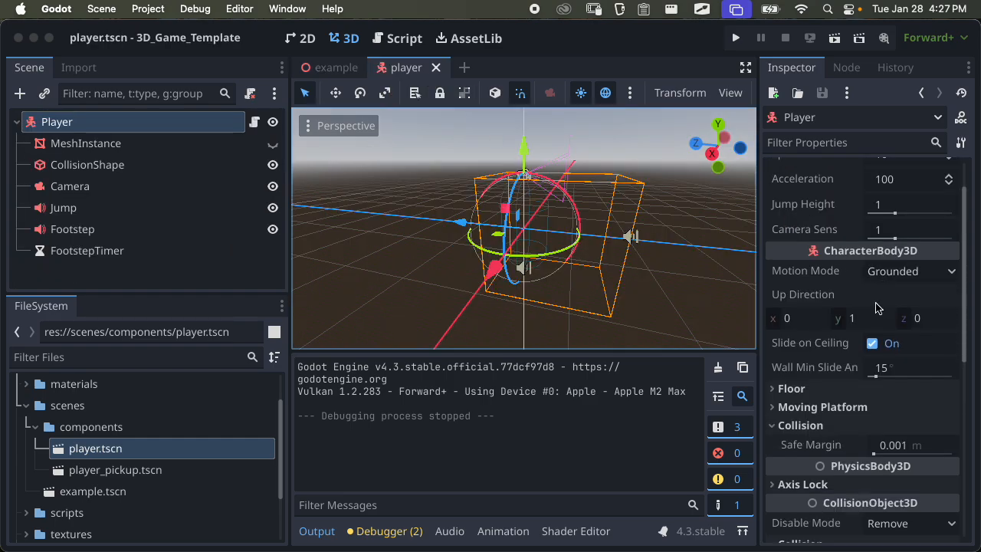
pyautogui.scroll(2, 889, 351)
pyautogui.scroll(-6, 866, 356)
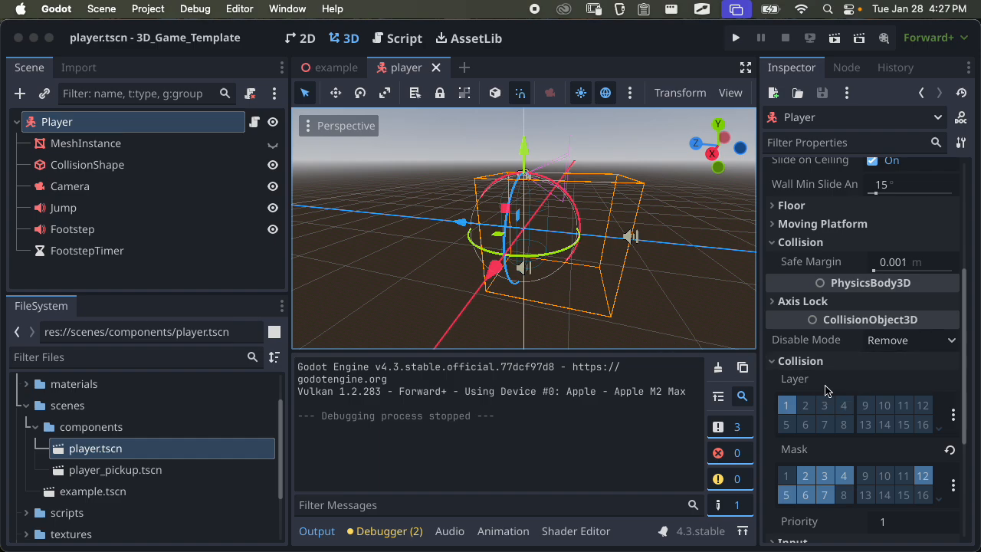
pyautogui.scroll(-1, 825, 390)
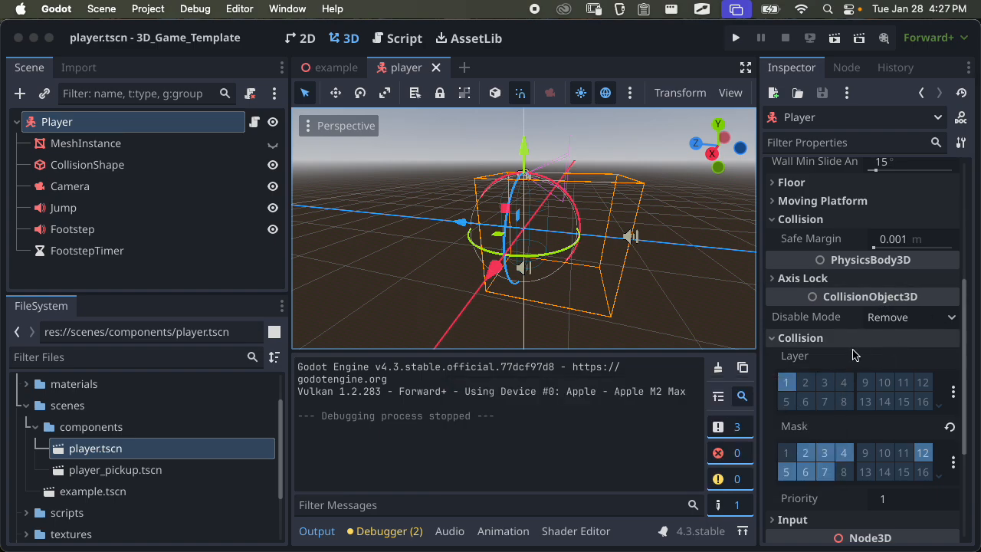
pyautogui.scroll(-2, 859, 351)
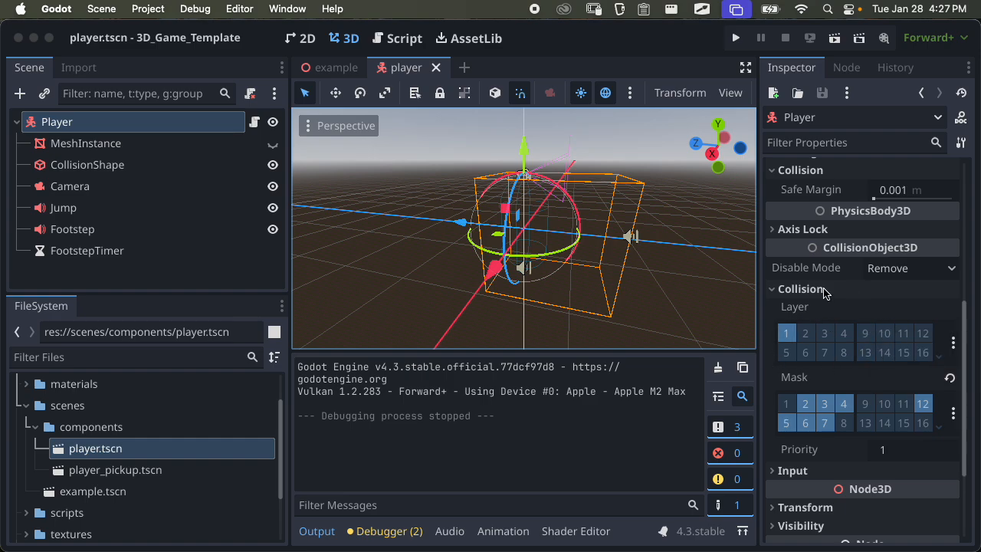
pyautogui.scroll(-1, 853, 304)
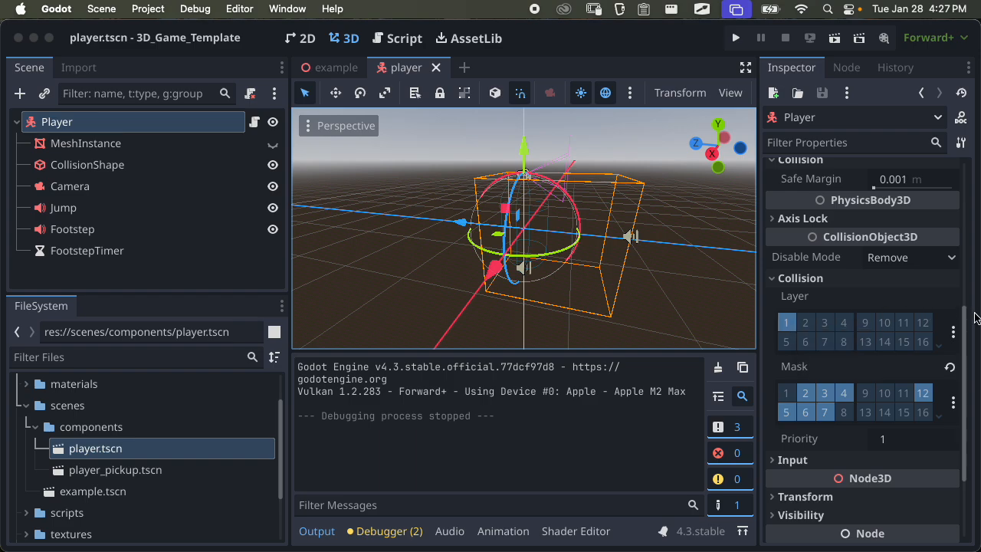
pyautogui.click(952, 328)
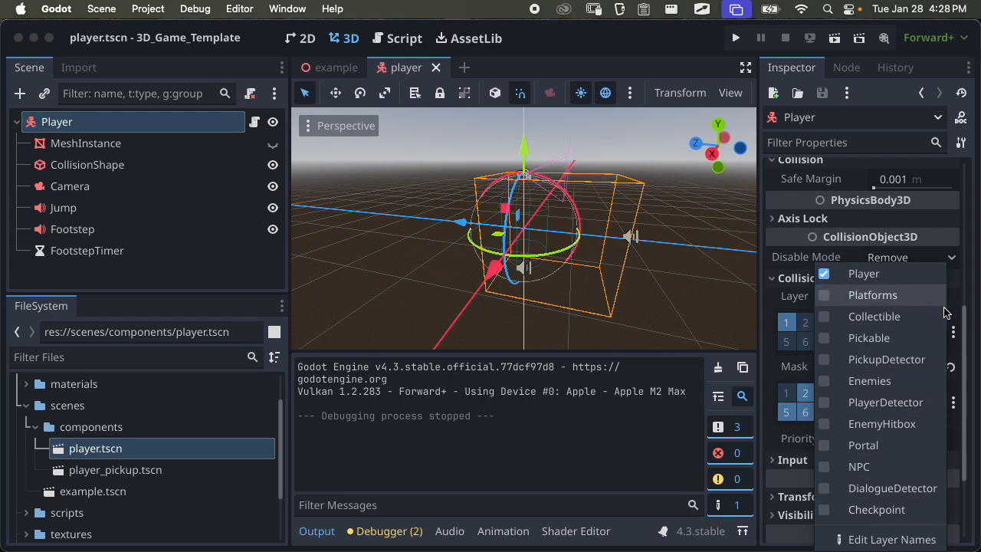
pyautogui.click(807, 303)
pyautogui.click(833, 281)
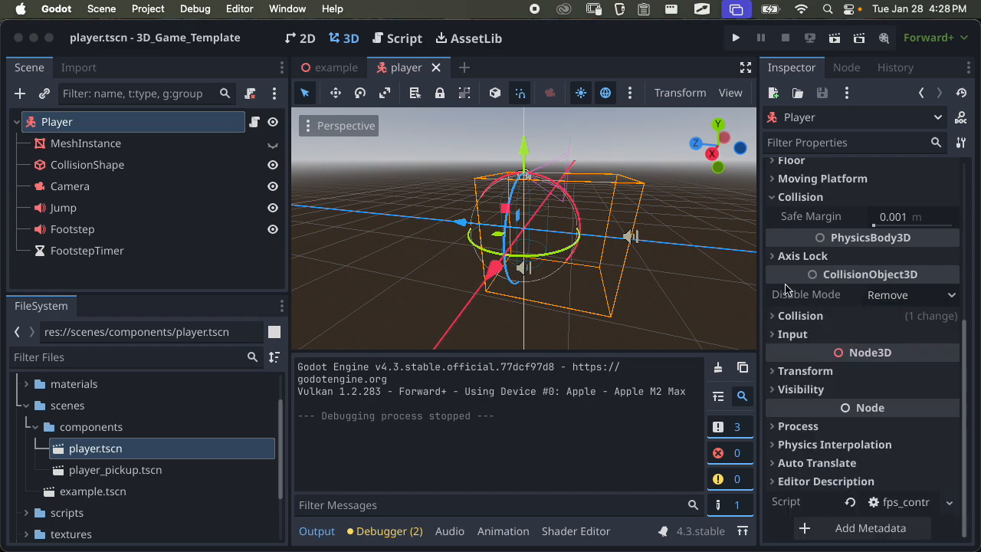
# In the example scene, put the floor's StaticBody3D on collision layer 2 instead of layer 1 and save the scene
pyautogui.click(331, 68)
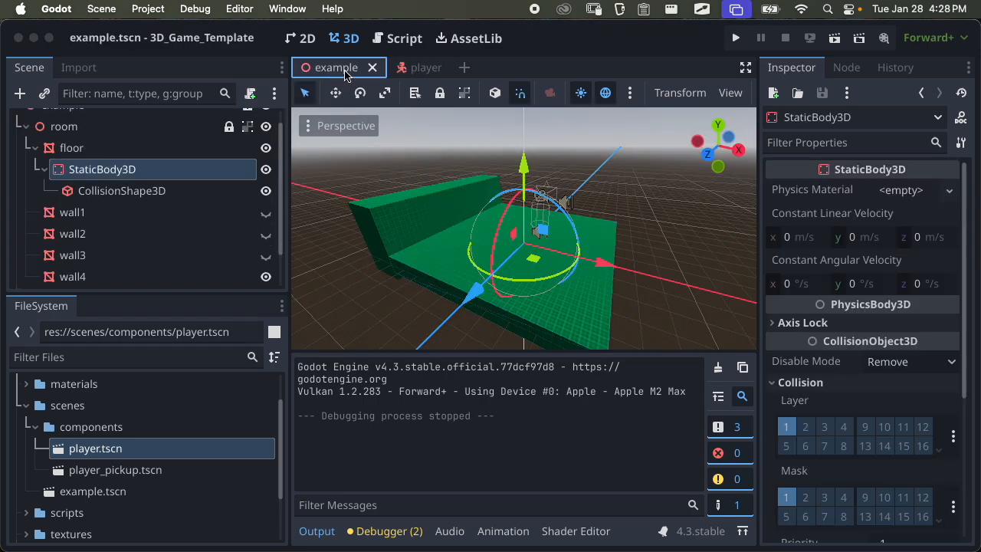
pyautogui.click(124, 175)
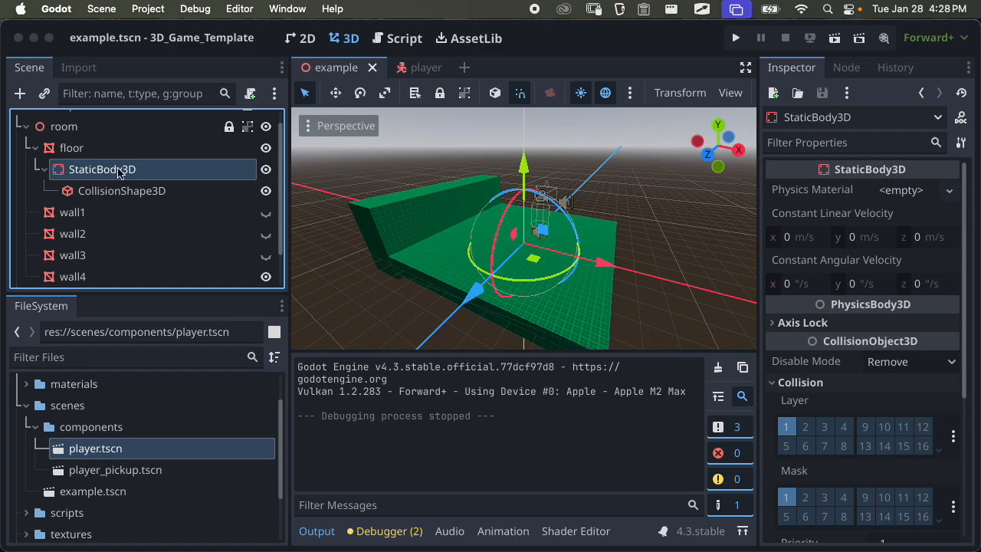
pyautogui.click(806, 427)
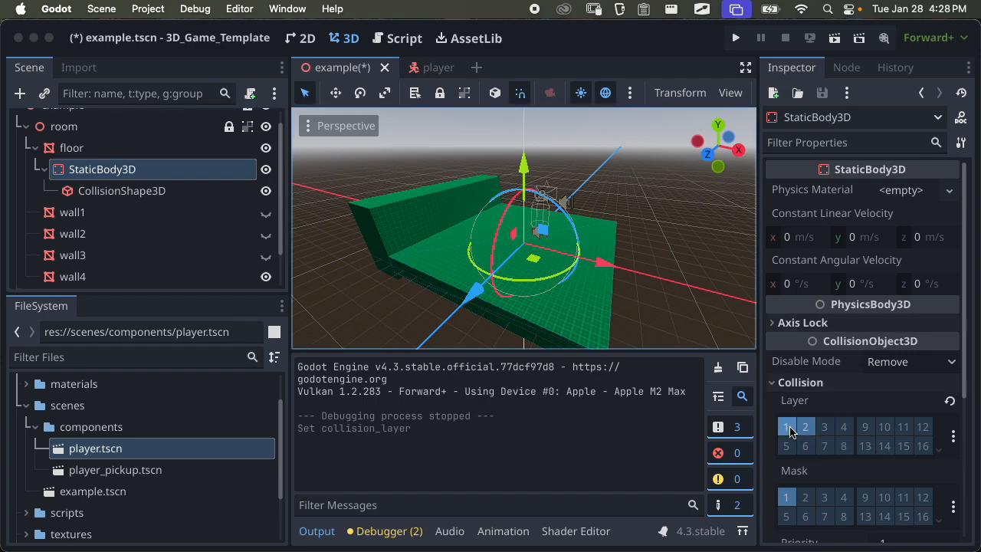
pyautogui.click(787, 428)
pyautogui.press('super+s')
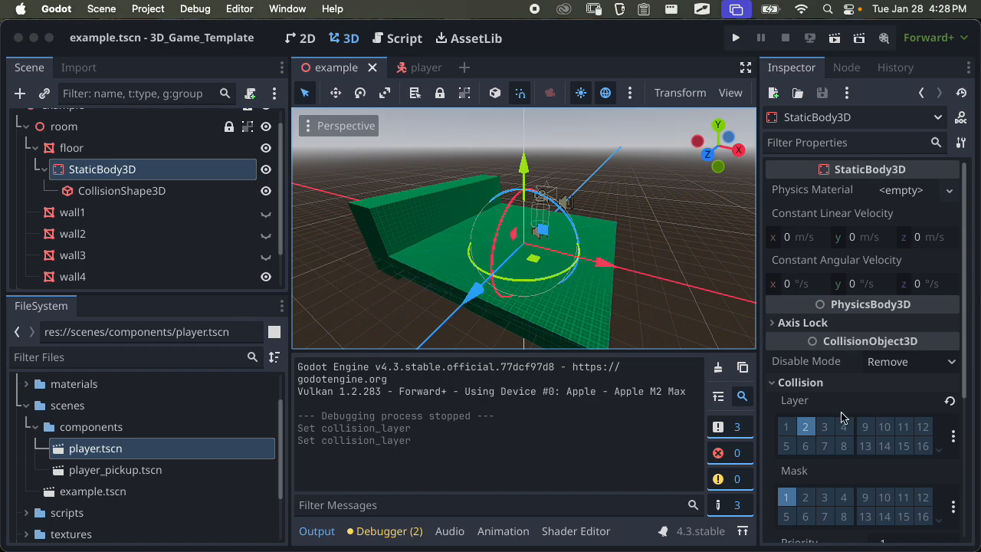
pyautogui.click(952, 506)
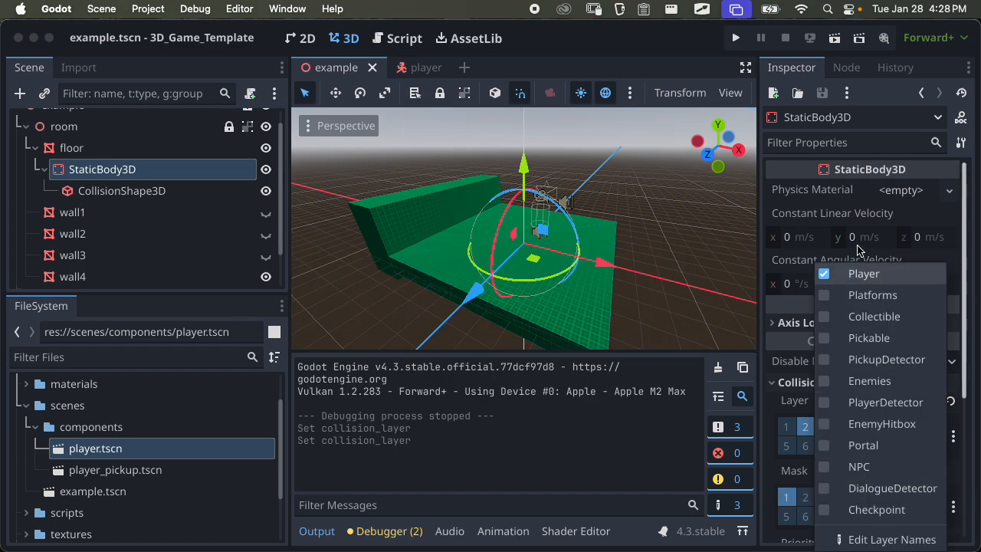
pyautogui.click(797, 403)
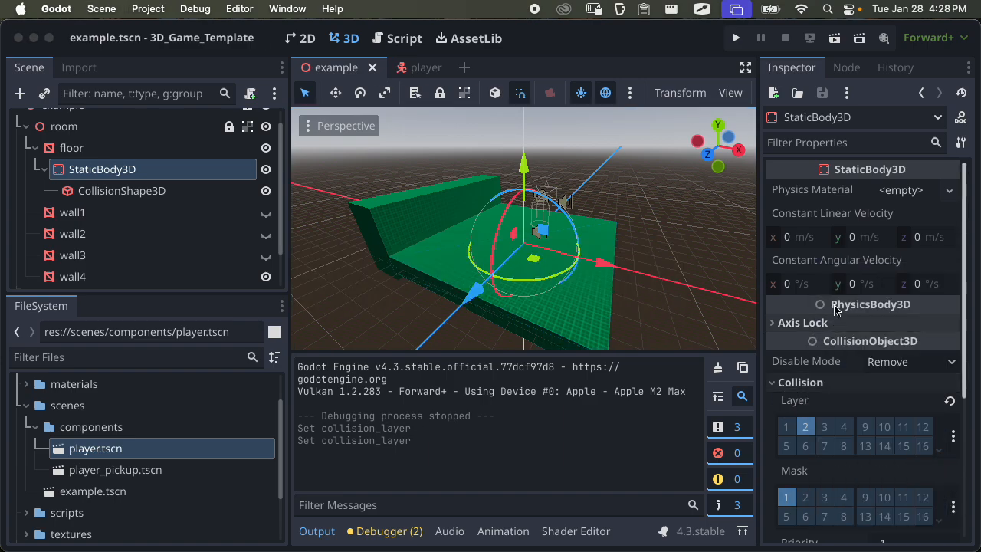
# Run the example scene twice to test walking off the floor and jumping on it, quitting the game after each run
pyautogui.click(843, 43)
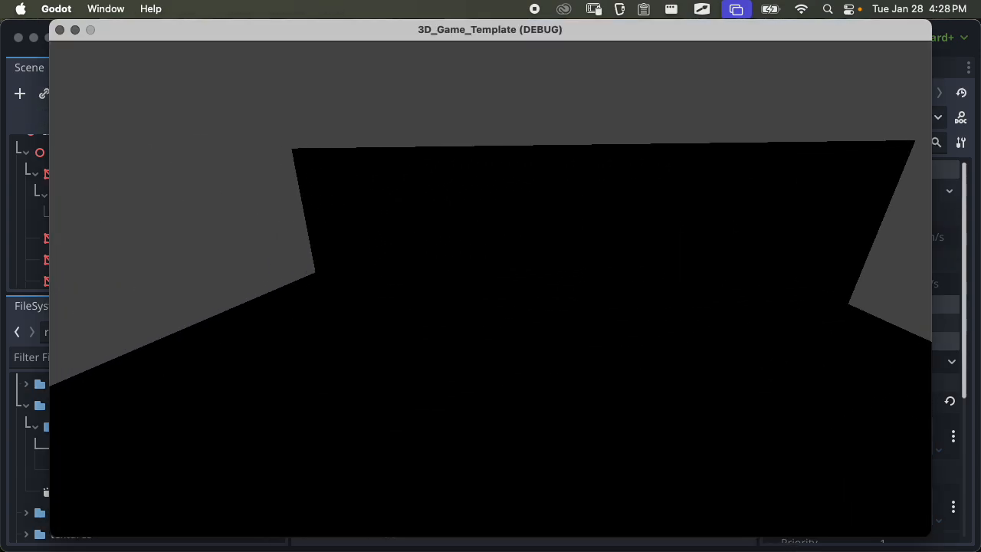
pyautogui.press('w')
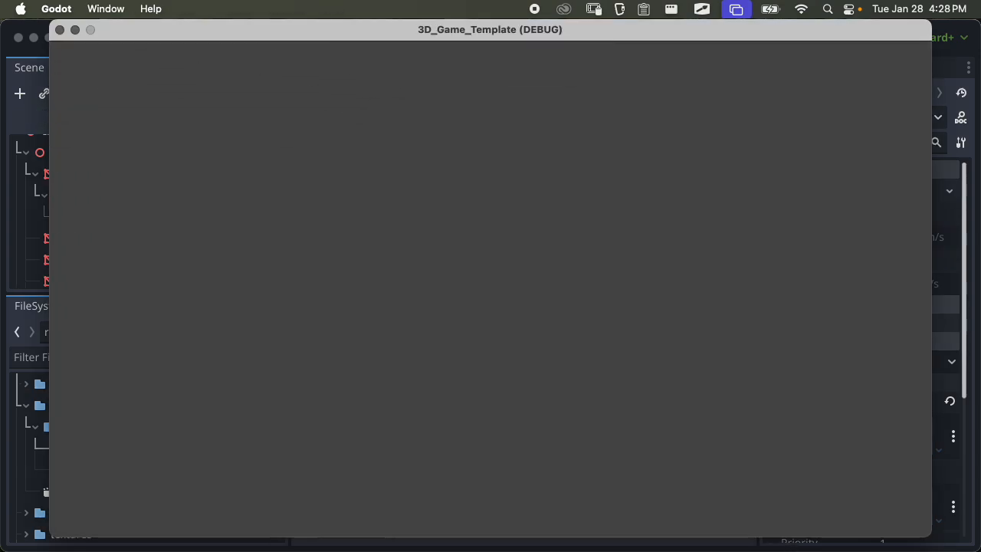
pyautogui.press('Escape')
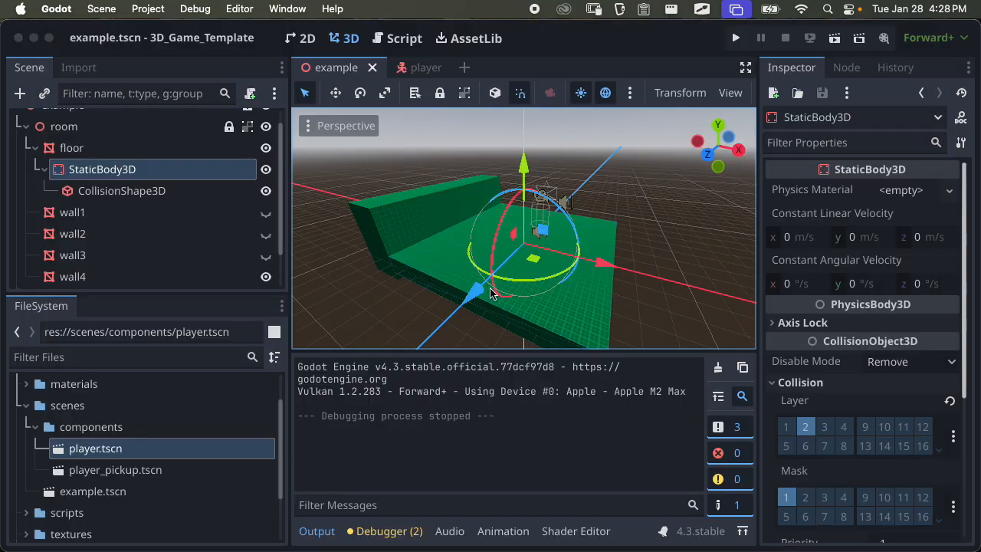
pyautogui.press('super+b')
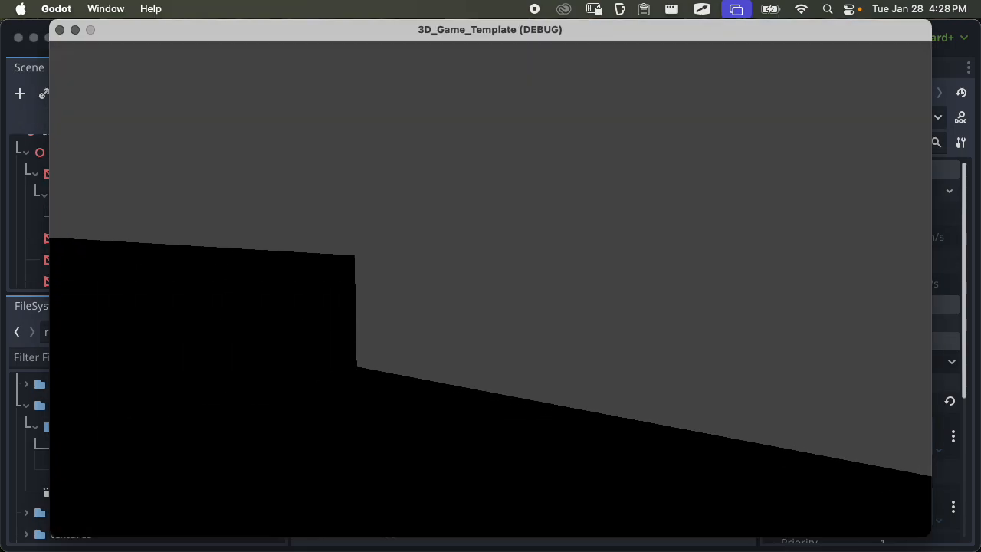
pyautogui.press('space')
pyautogui.press('space')
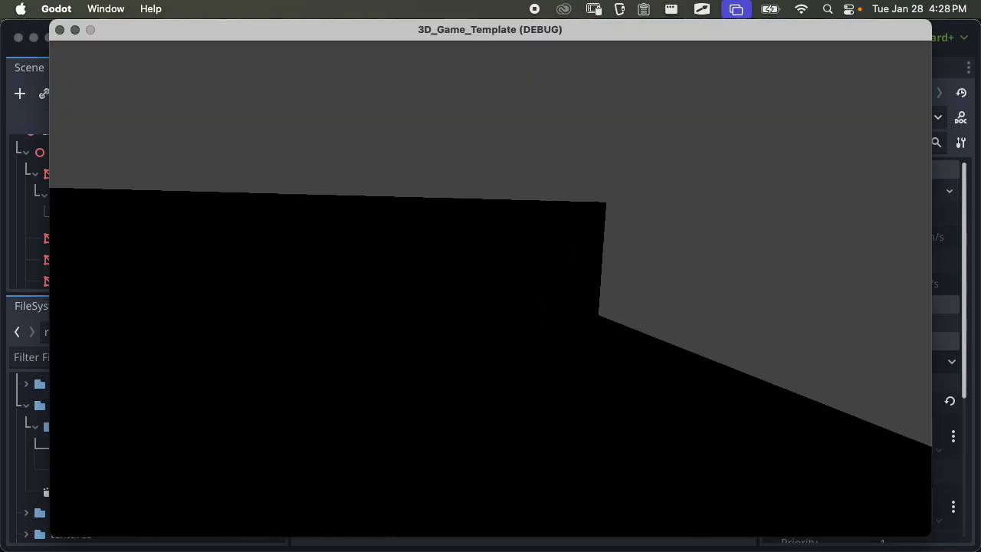
pyautogui.press('Escape')
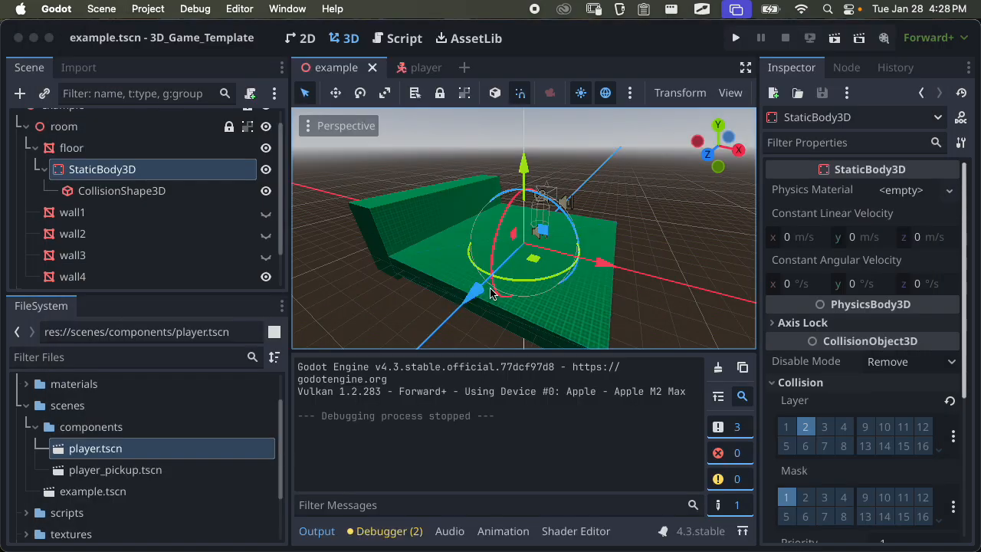
# Enlarge the 3D viewport by collapsing the output log and narrowing the scene tree and Inspector docks
pyautogui.click(317, 531)
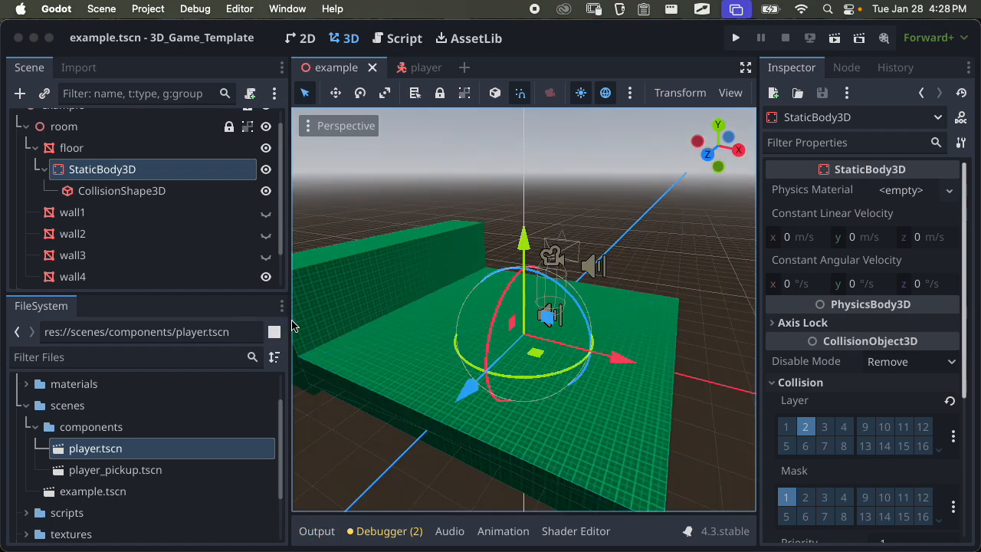
pyautogui.moveTo(291, 325); pyautogui.dragTo(222, 324)
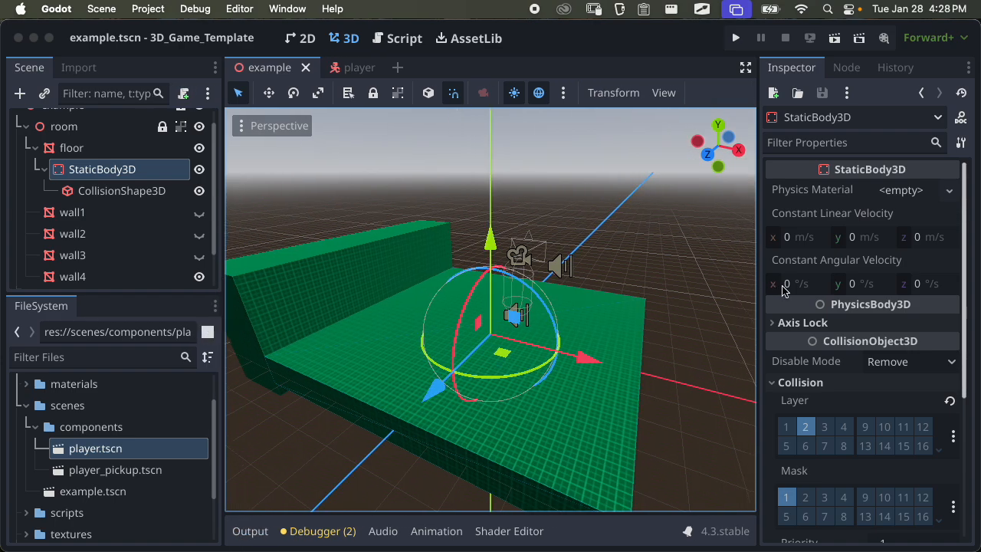
pyautogui.moveTo(763, 278); pyautogui.dragTo(801, 274)
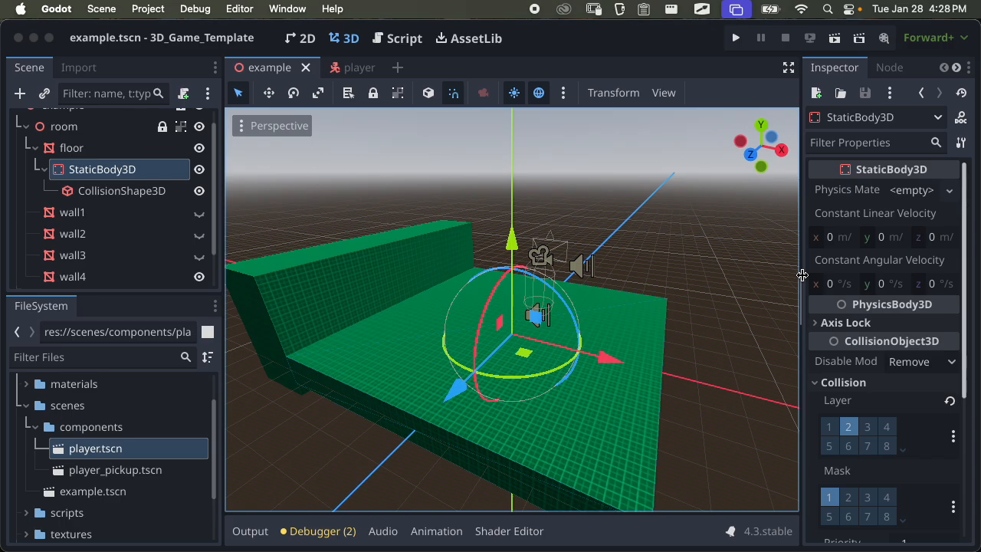
# Set the floor mesh's z size to 40 m and save the example scene
pyautogui.click(102, 154)
pyautogui.moveTo(558, 427); pyautogui.dragTo(412, 417, button='middle')
pyautogui.click(910, 223)
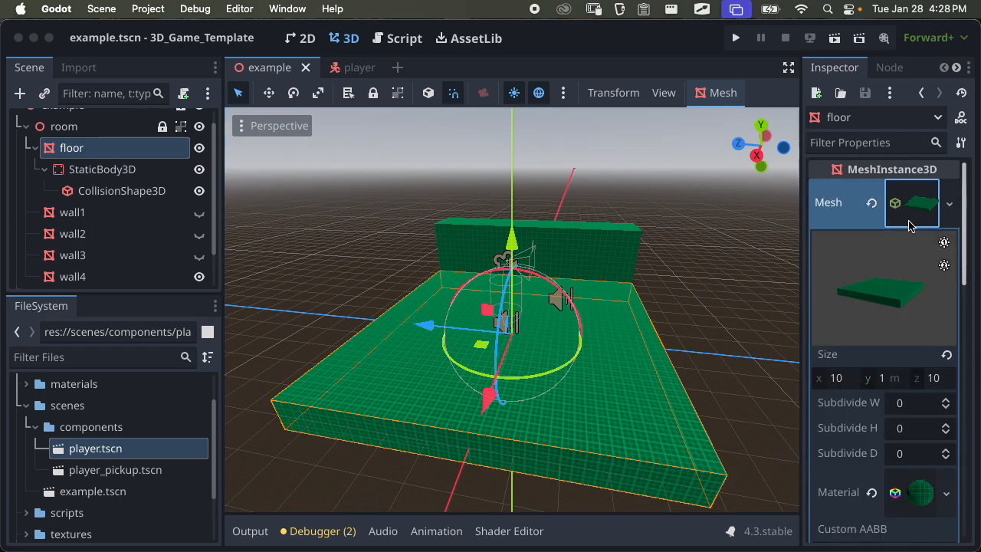
pyautogui.click(938, 380)
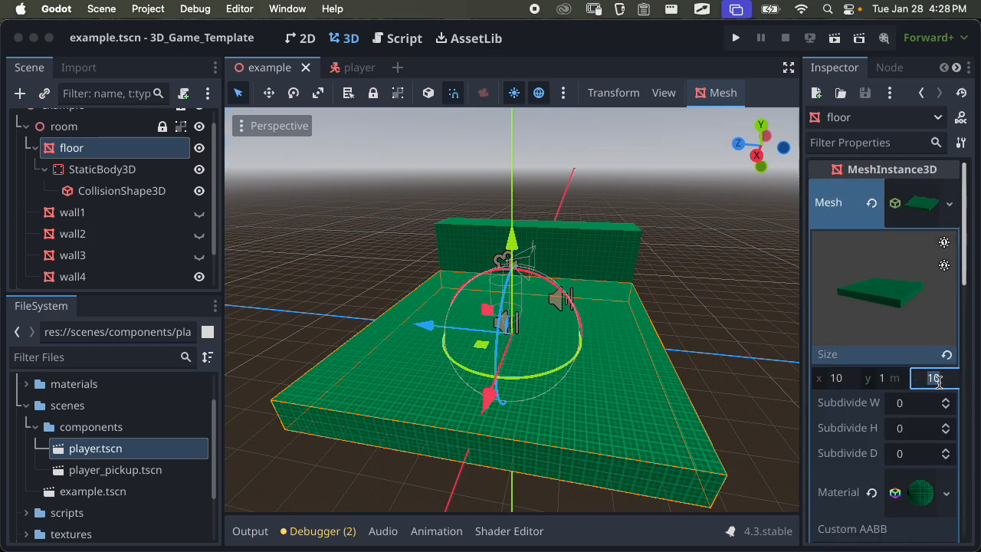
pyautogui.write('40')
pyautogui.press('Return')
pyautogui.press('super+s')
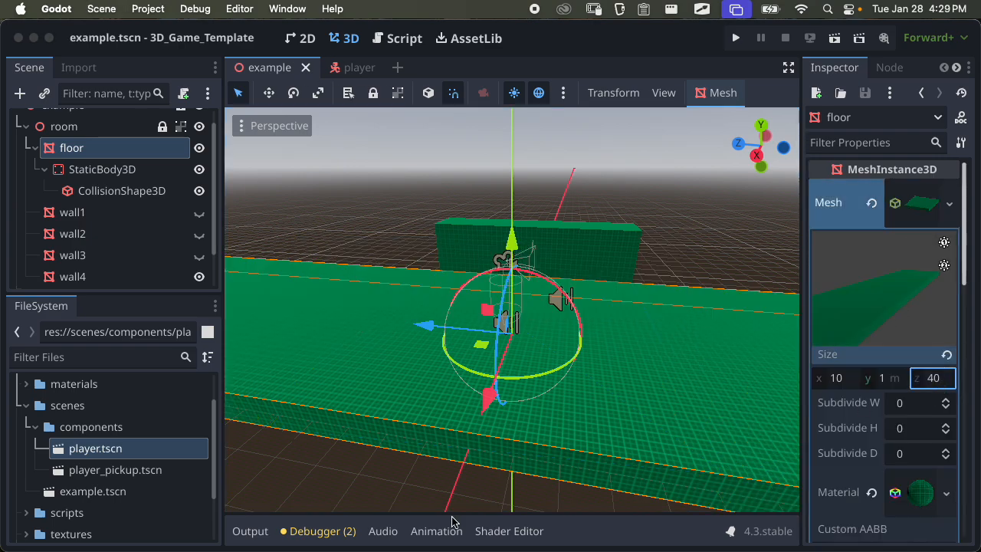
# Run the example scene to test walking on the lengthened floor, quitting the game after the run
pyautogui.moveTo(359, 433); pyautogui.dragTo(410, 424, button='middle')
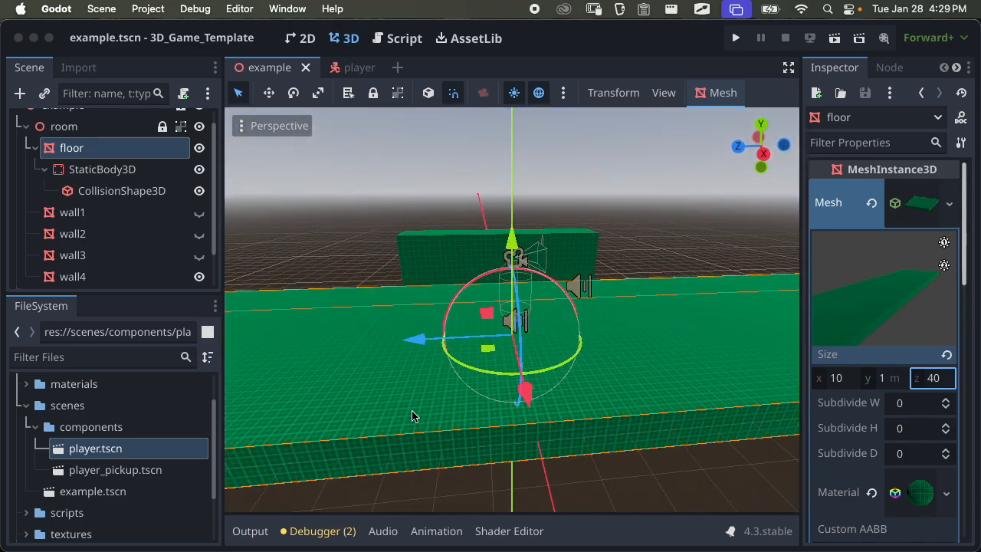
pyautogui.click(833, 37)
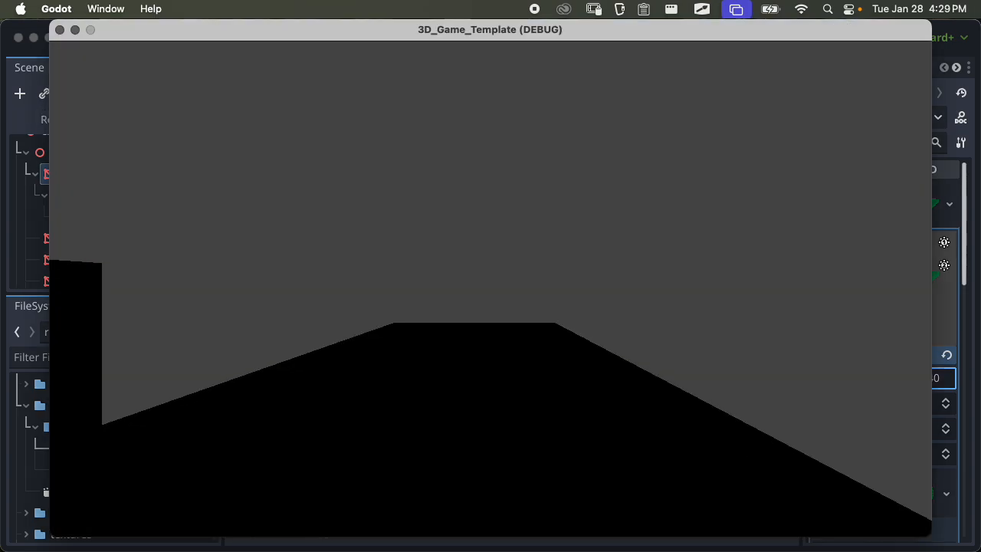
pyautogui.press('w')
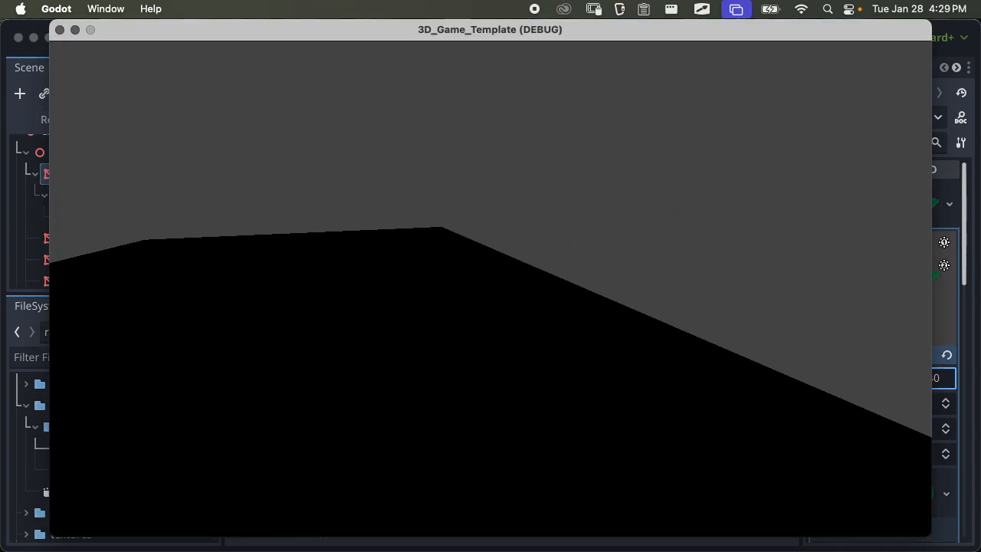
pyautogui.press('Escape')
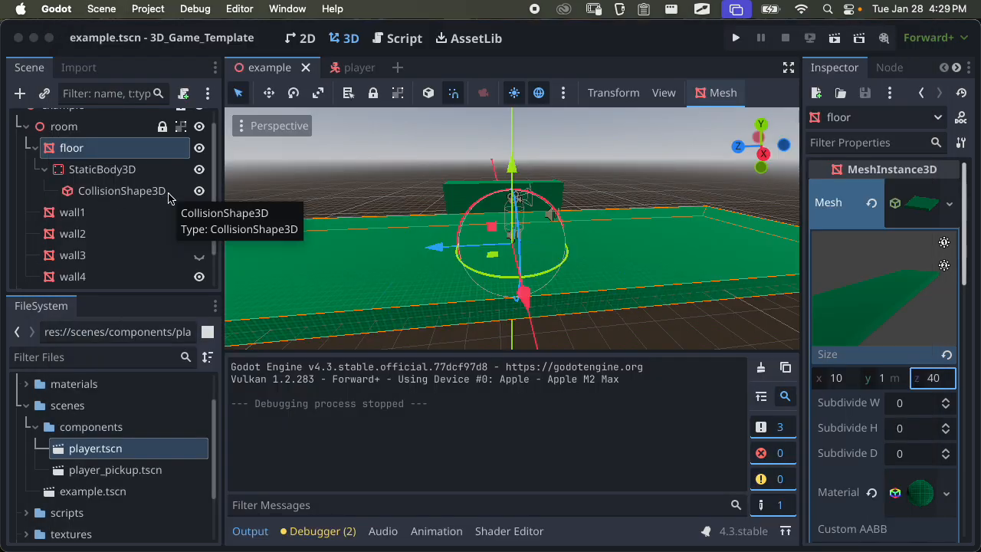
# Delete the floor's StaticBody3D together with its CollisionShape3D
pyautogui.click(102, 169)
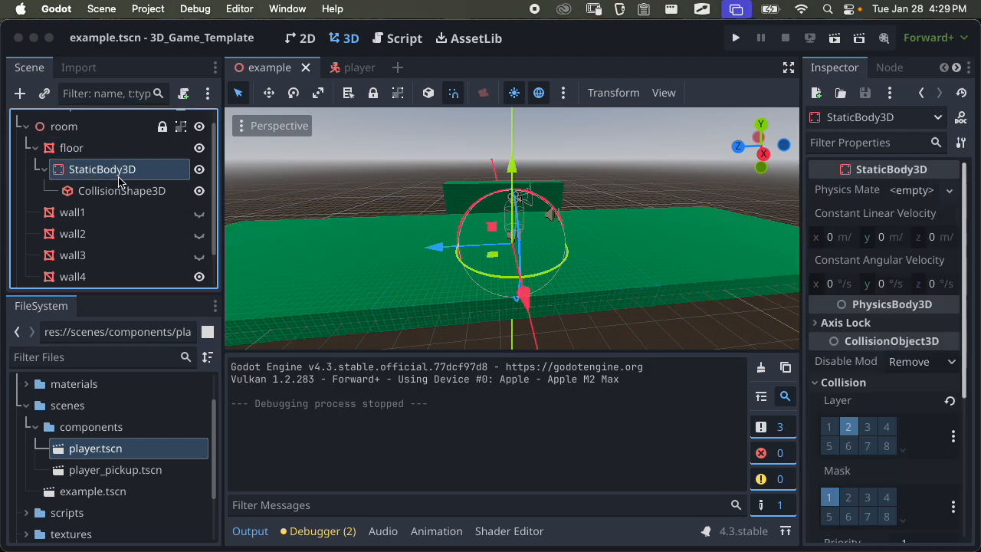
pyautogui.press('Delete')
pyautogui.press('Return')
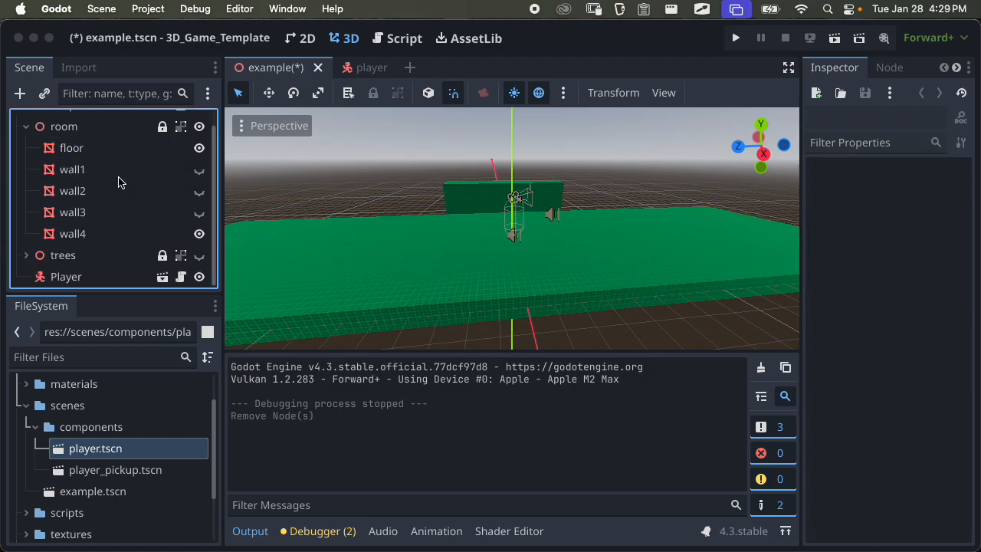
# Set the floor mesh's z size to 10 m and save the example scene
pyautogui.click(103, 150)
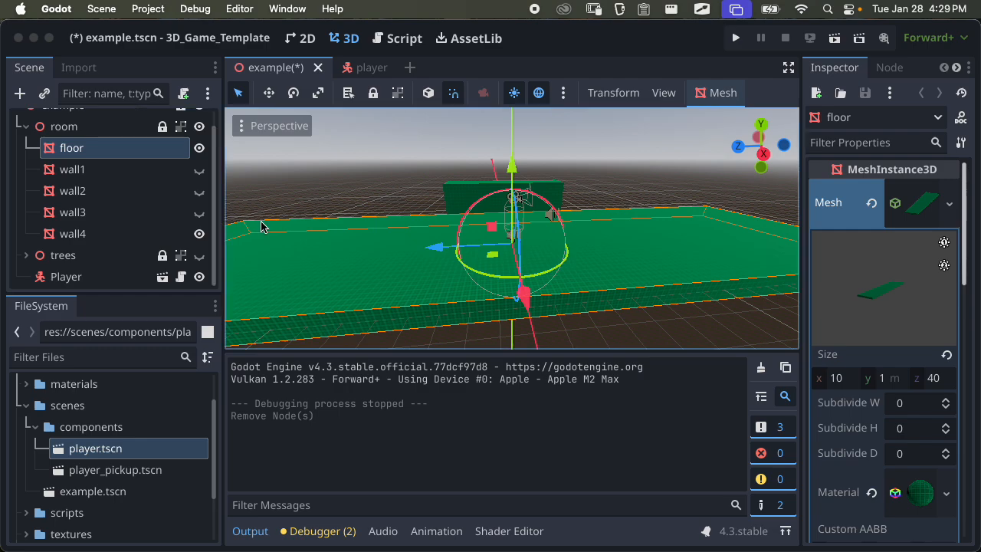
pyautogui.click(940, 376)
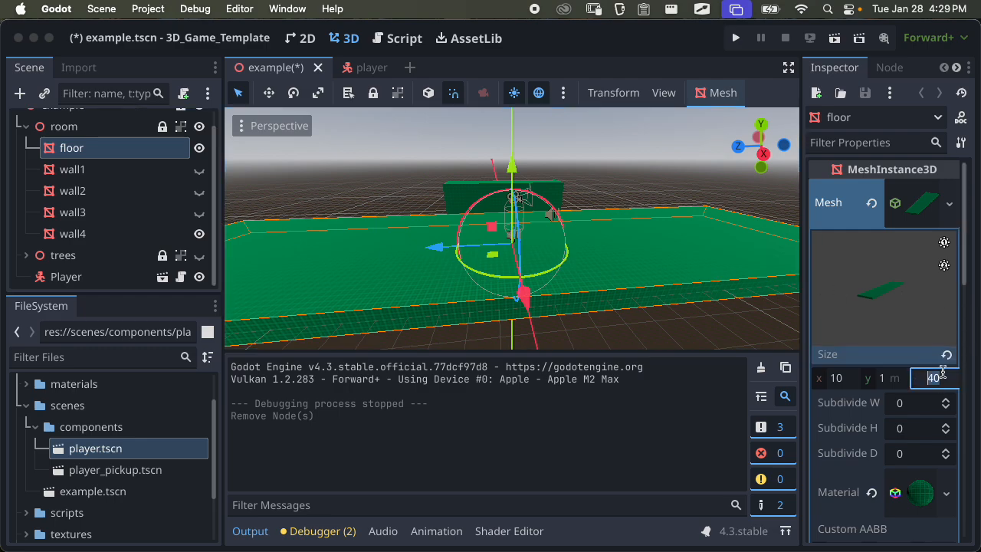
pyautogui.press('Return')
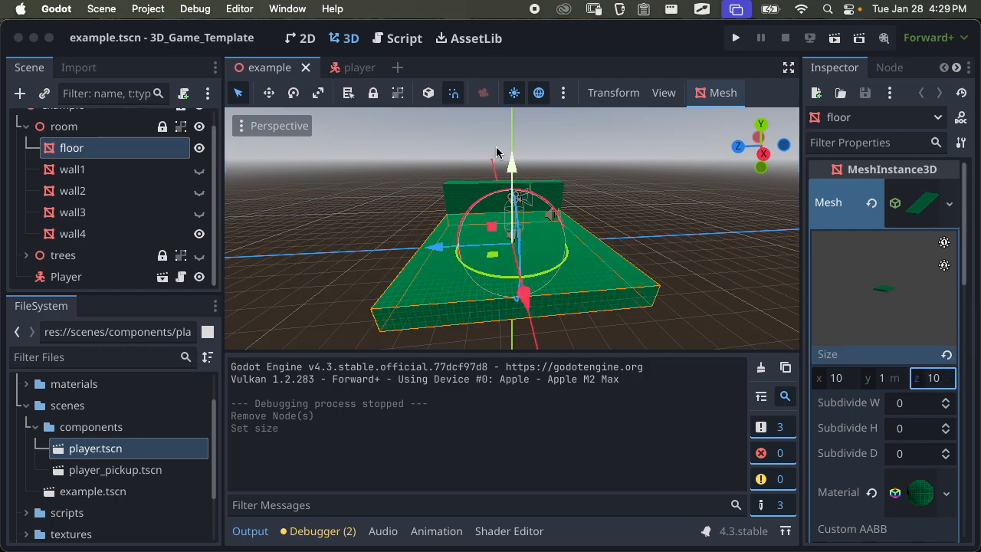
pyautogui.press('super+s')
# Create a Trimesh collision shape for the floor, placed as a Static Body Child, and save the scene
pyautogui.click(717, 93)
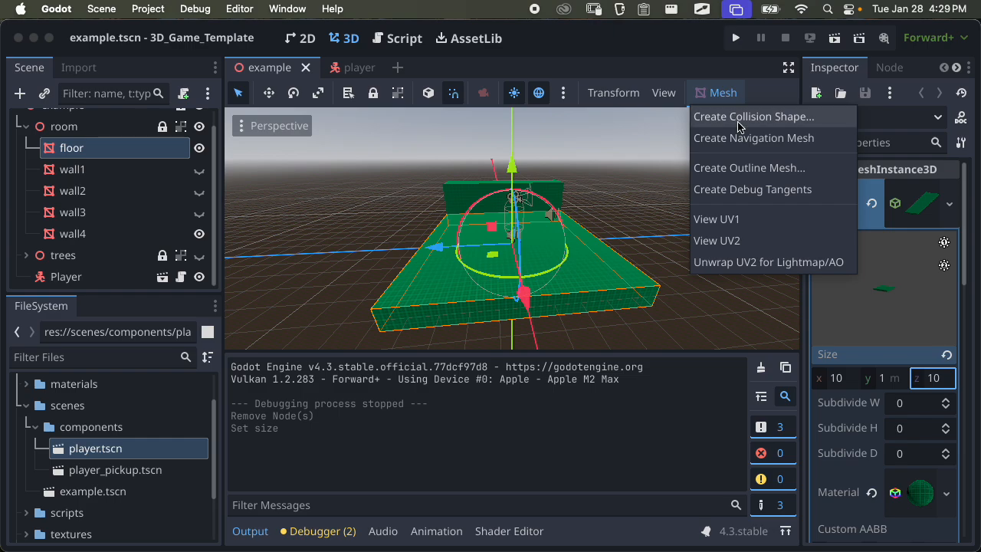
pyautogui.click(737, 119)
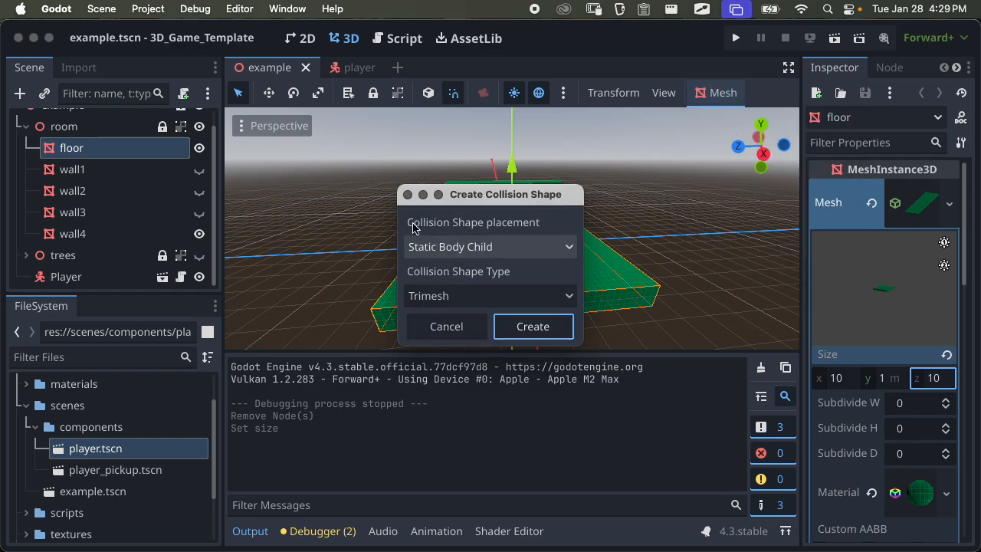
pyautogui.click(528, 321)
pyautogui.moveTo(589, 286); pyautogui.dragTo(716, 255, button='middle')
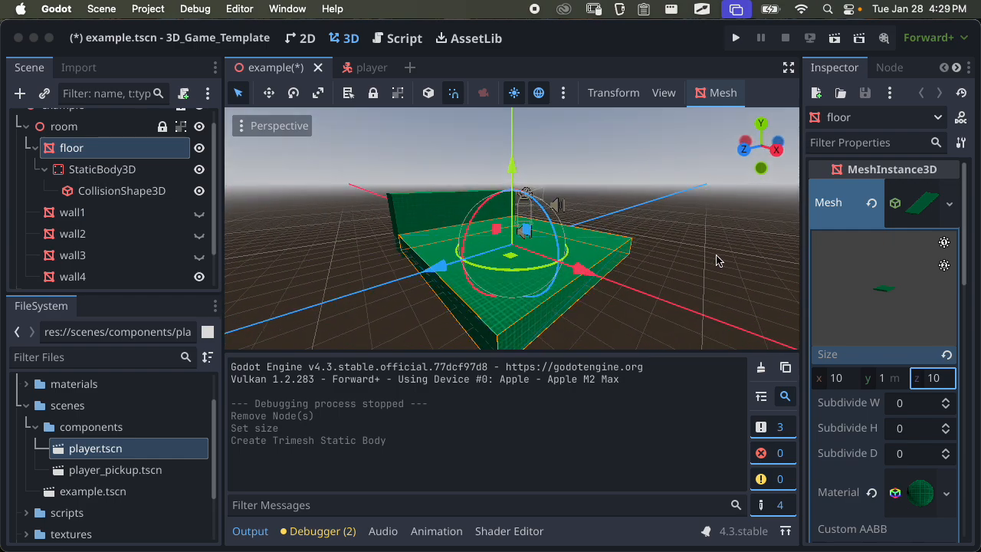
pyautogui.press('super+s')
pyautogui.click(35, 148)
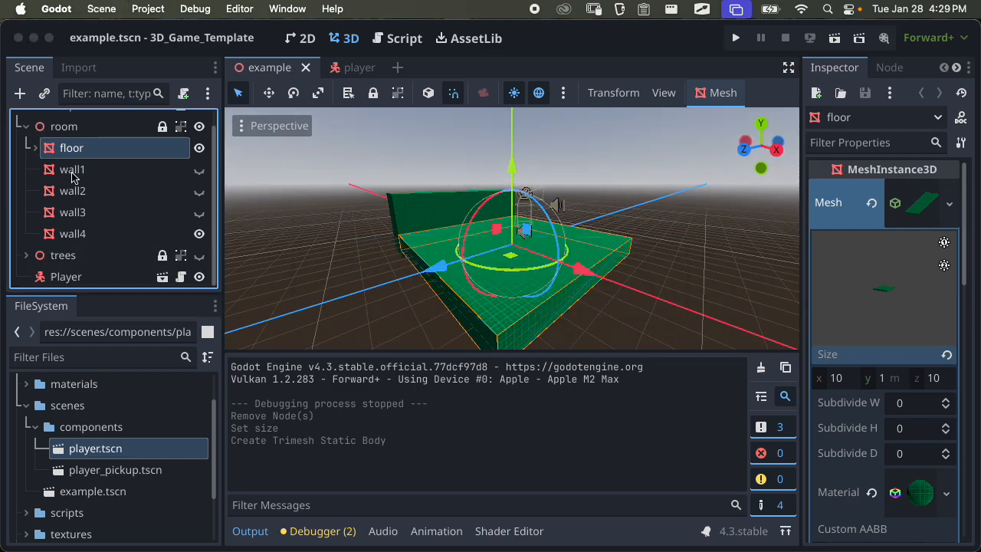
# Make wall1, wall2 and wall3 visible and save the scene
pyautogui.click(72, 169)
pyautogui.click(199, 169)
pyautogui.click(199, 190)
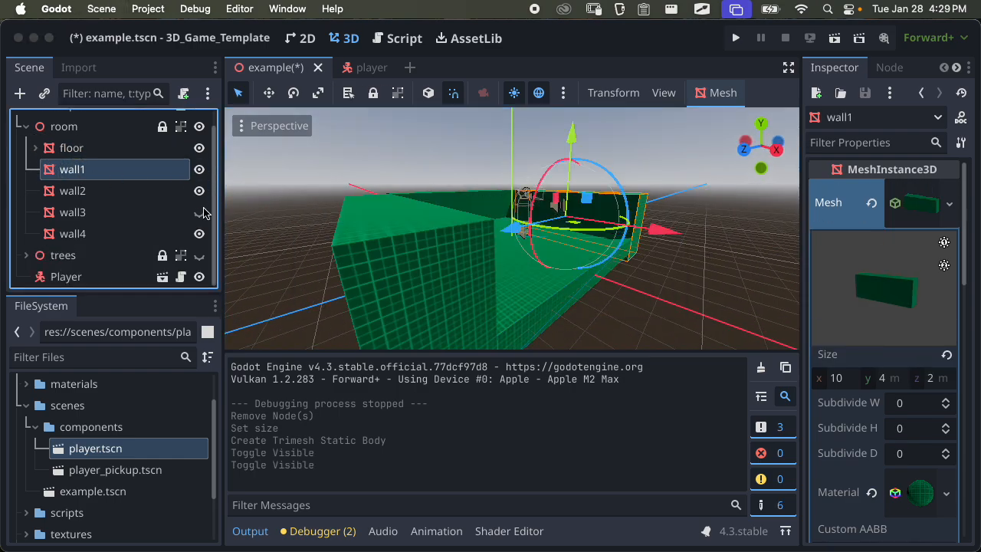
pyautogui.click(199, 212)
pyautogui.press('super+s')
# Create a Trimesh collision shape for wall1, placed as a Static Body Child
pyautogui.moveTo(344, 237); pyautogui.dragTo(432, 219, button='middle')
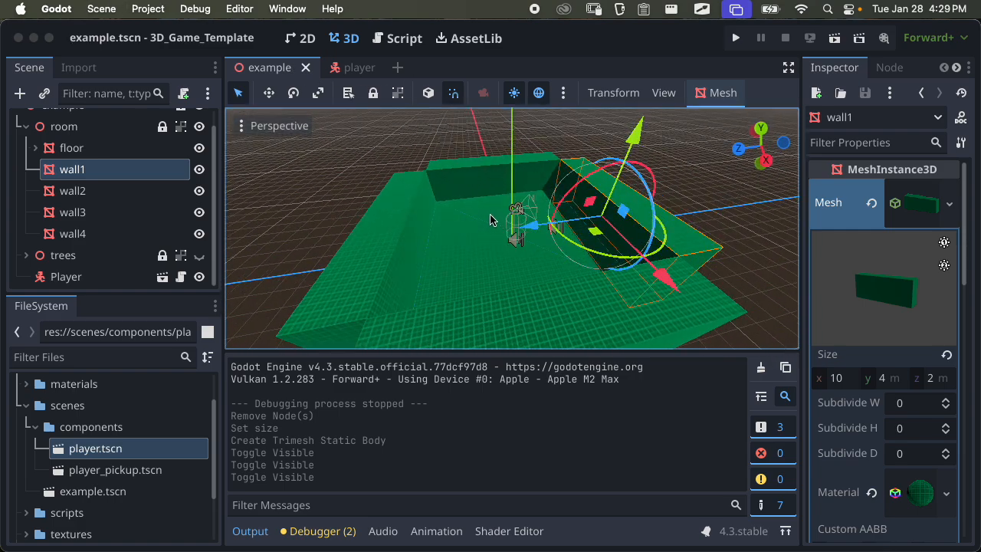
pyautogui.click(719, 92)
pyautogui.click(715, 116)
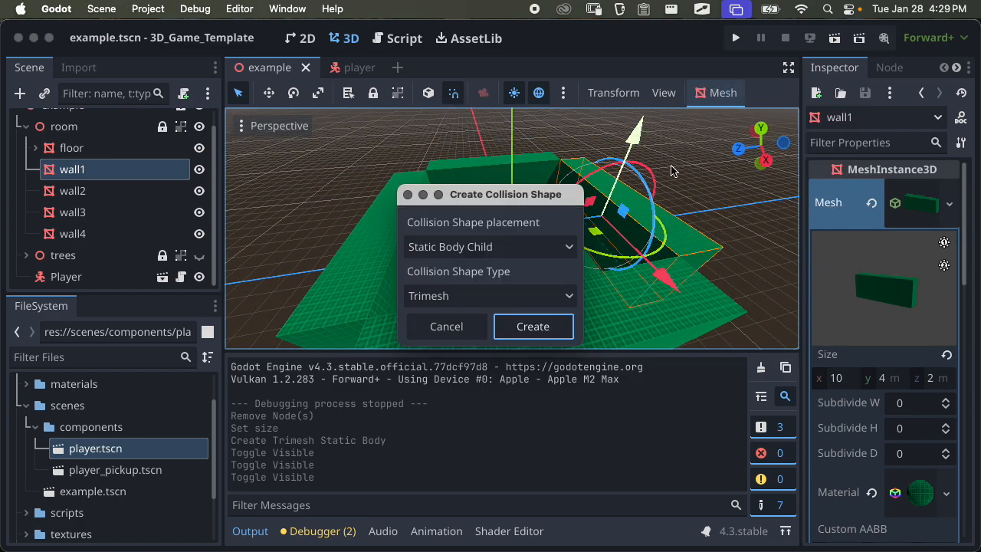
pyautogui.click(533, 327)
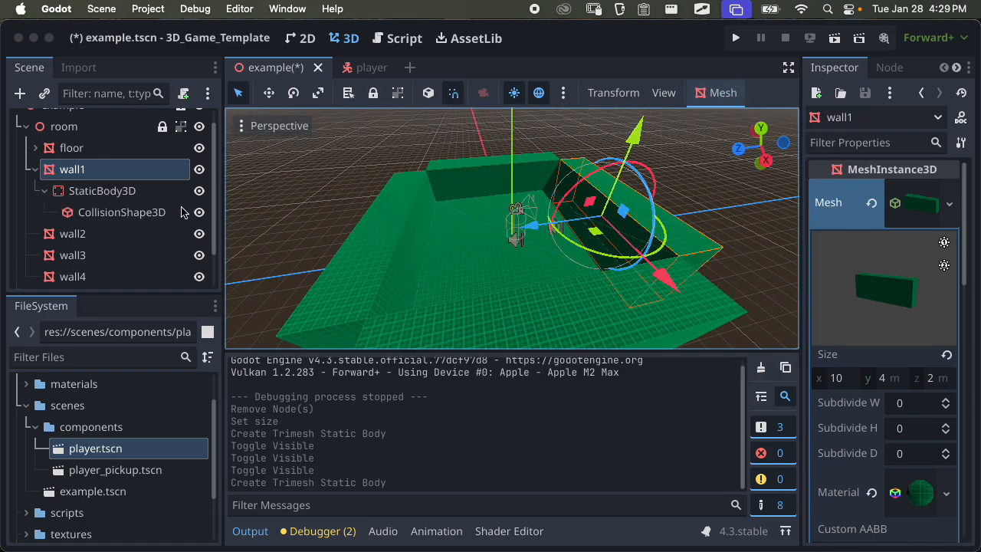
pyautogui.click(36, 170)
# Create a Trimesh collision shape for wall2 as a Static Body Child and save the scene
pyautogui.click(66, 190)
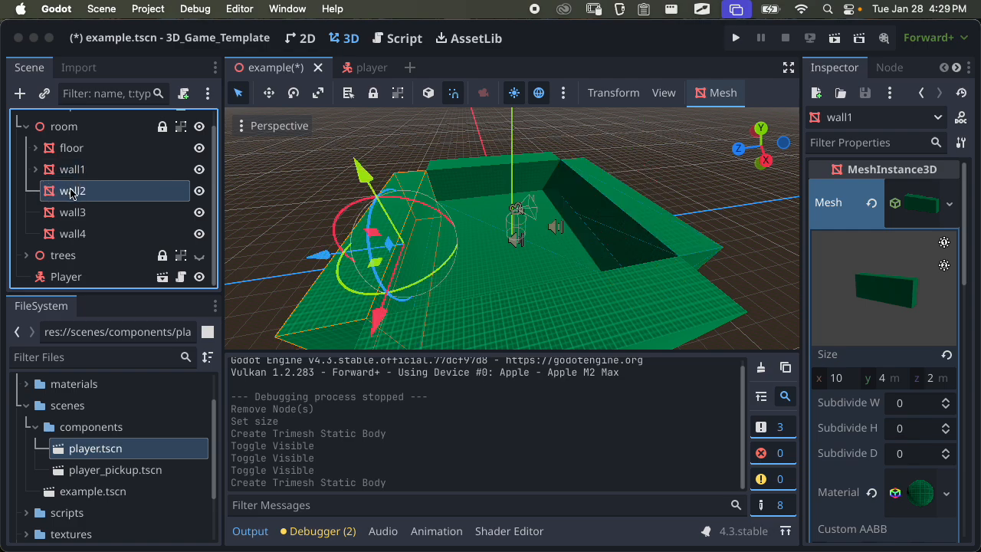
pyautogui.click(701, 94)
pyautogui.click(720, 117)
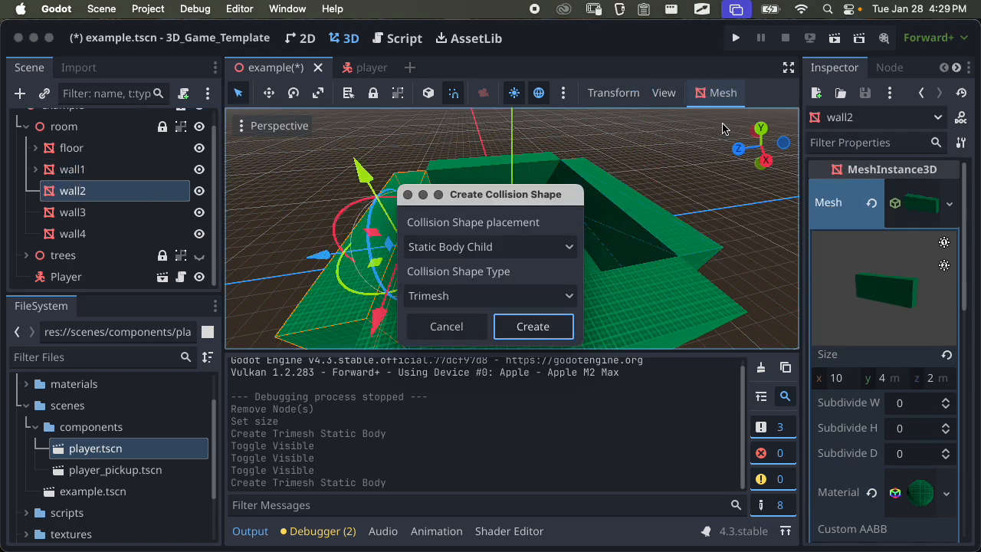
pyautogui.click(536, 325)
pyautogui.press('super+s')
pyautogui.click(36, 191)
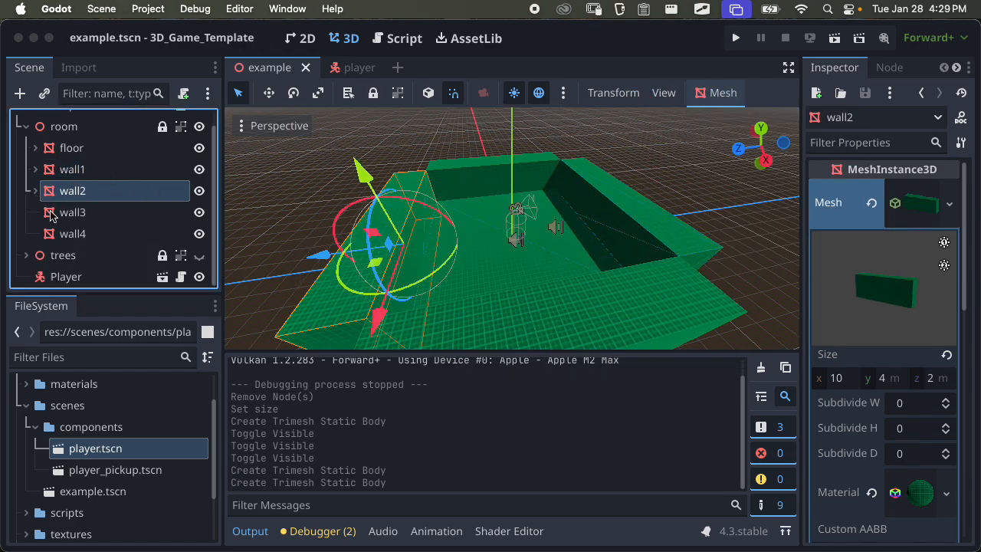
# Create a Trimesh collision shape for wall3 as a Static Body Child and save the scene
pyautogui.click(50, 215)
pyautogui.click(719, 93)
pyautogui.click(724, 117)
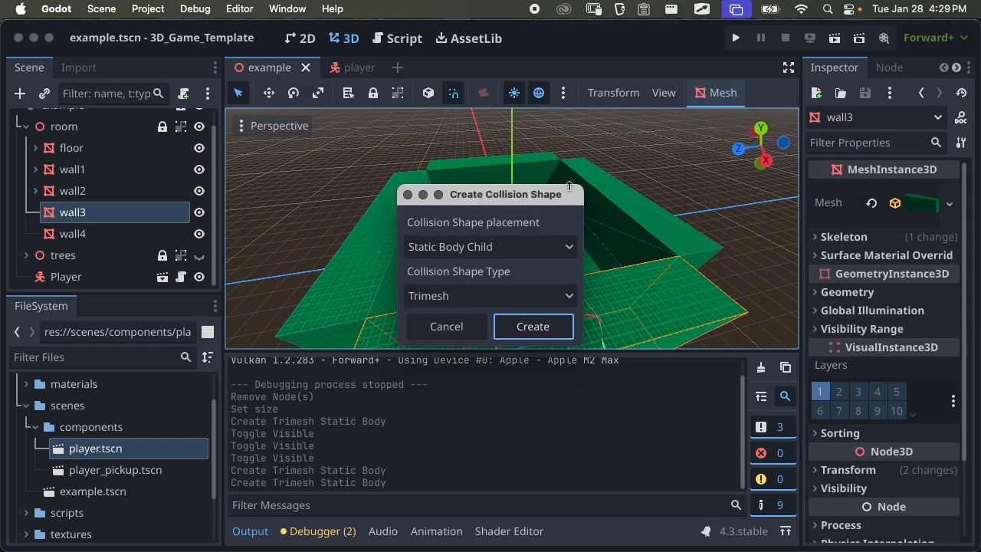
pyautogui.click(529, 325)
pyautogui.press('super+s')
pyautogui.click(35, 212)
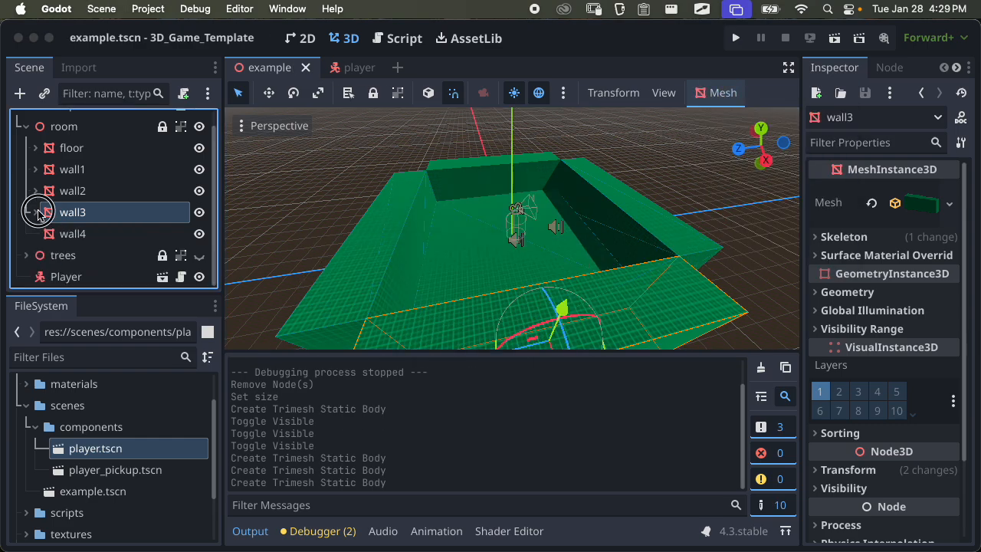
# Create a Trimesh collision shape for wall4, placed as a Static Body Child
pyautogui.click(69, 233)
pyautogui.click(719, 93)
pyautogui.click(712, 116)
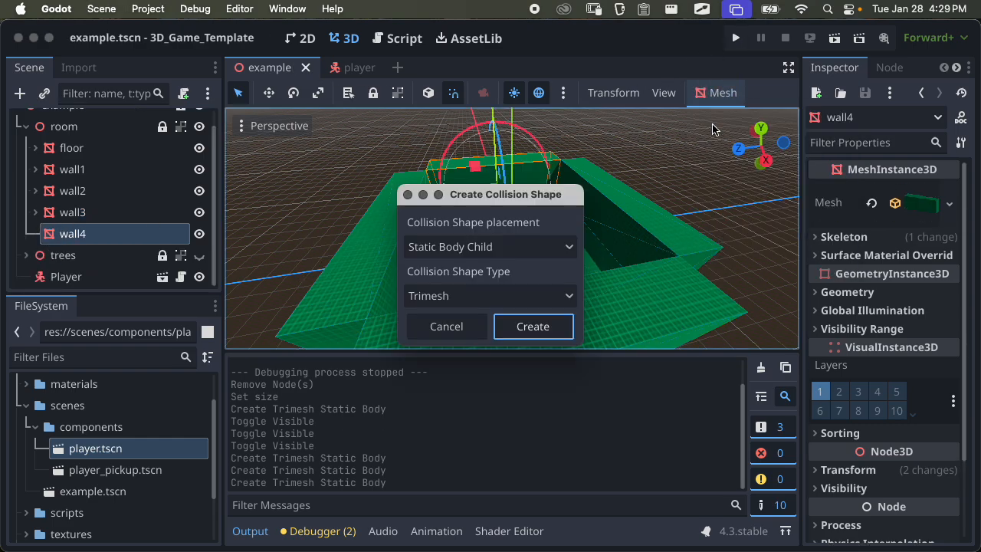
pyautogui.click(519, 330)
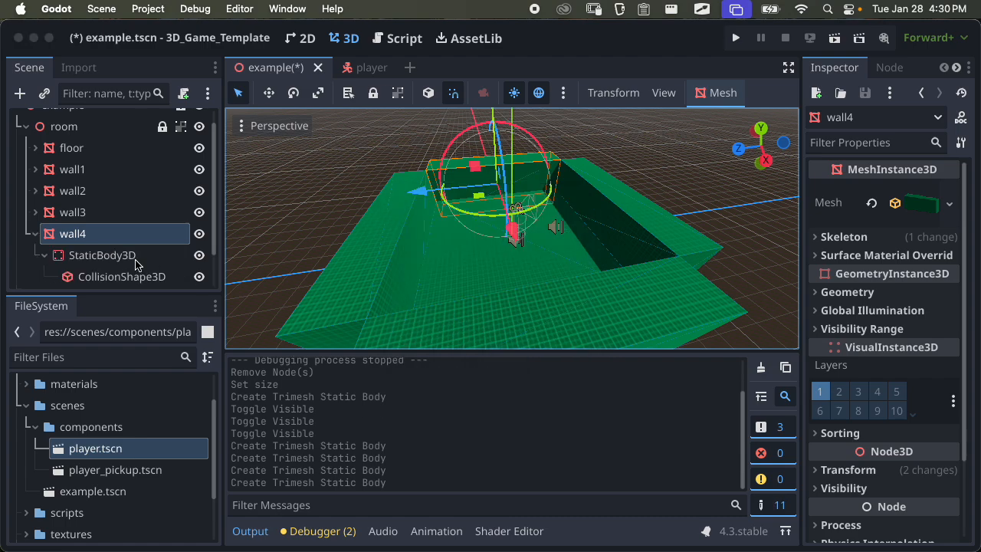
pyautogui.click(35, 234)
# Save the example scene and run it to test the new floor and wall collisions, quitting the game after the run
pyautogui.press('super+s')
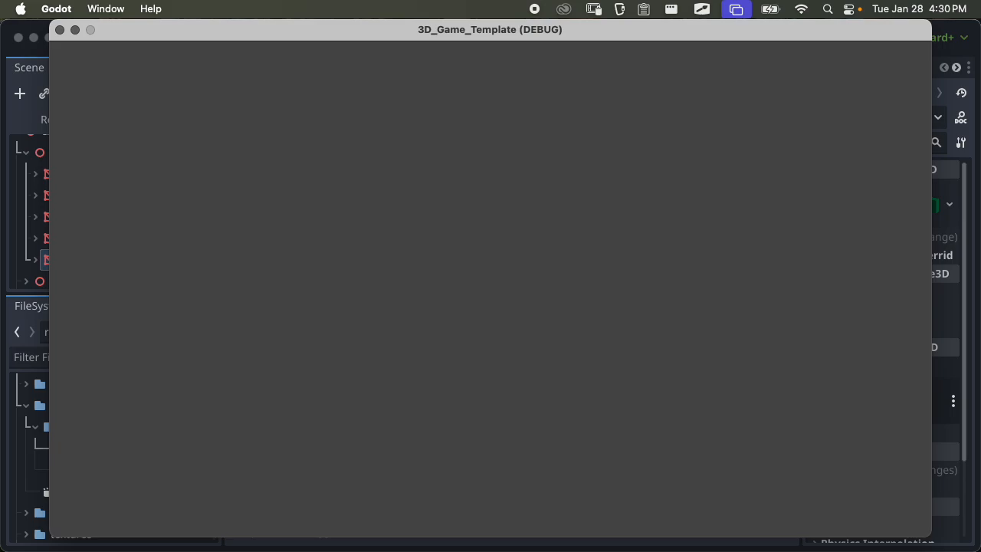
pyautogui.press('super+q')
pyautogui.press('super+s')
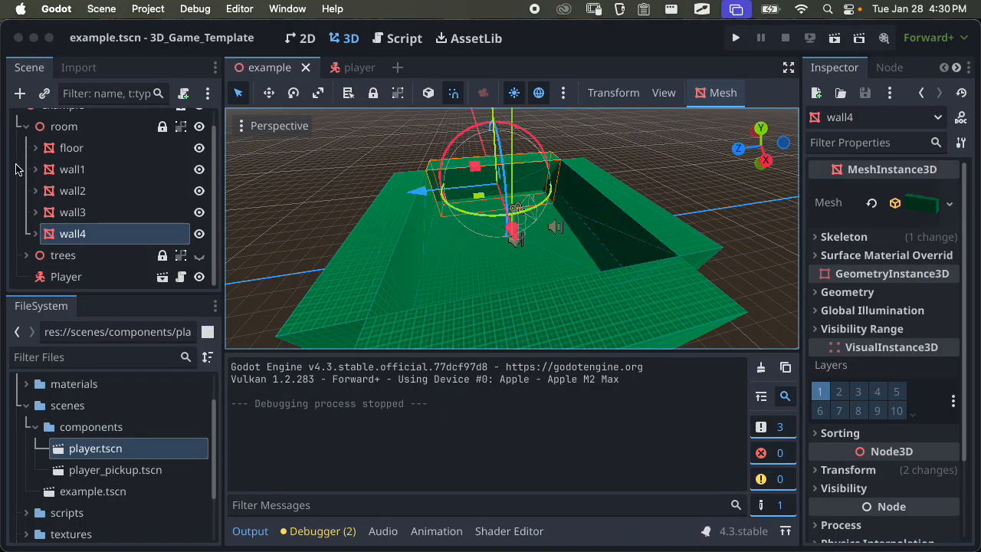
# Put the floor's StaticBody3D on collision layer 2 only, with layer 1 disabled, and save the scene
pyautogui.click(36, 151)
pyautogui.click(102, 170)
pyautogui.click(45, 170)
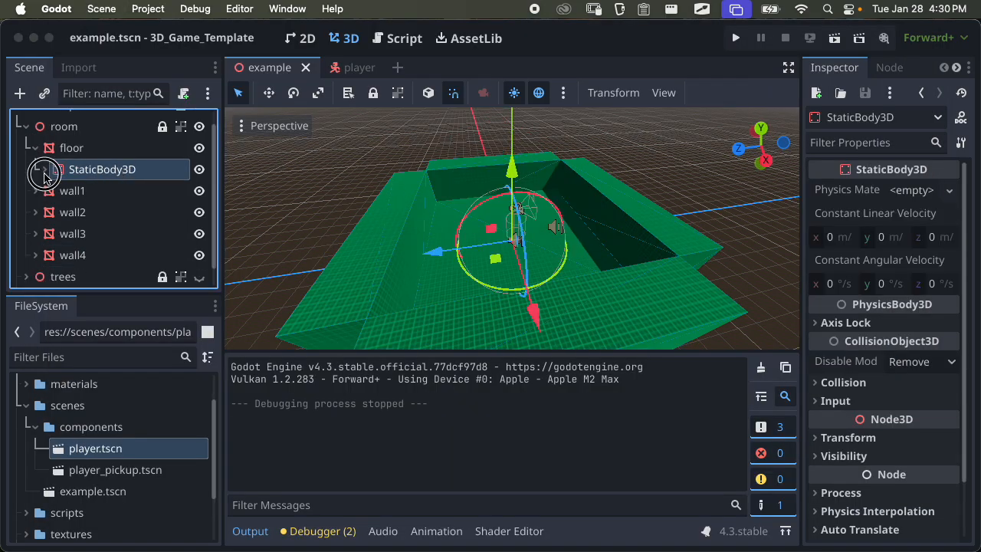
pyautogui.click(846, 382)
pyautogui.click(848, 427)
pyautogui.click(828, 427)
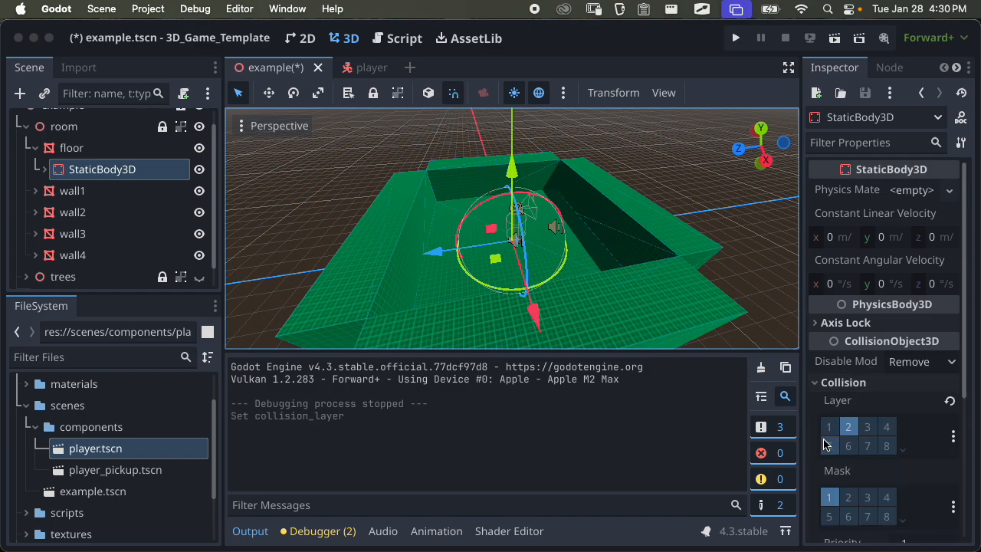
pyautogui.press('super+s')
# Put wall1's StaticBody3D on collision layer 2 only, with layer 1 disabled, and save the scene
pyautogui.click(35, 191)
pyautogui.click(31, 212)
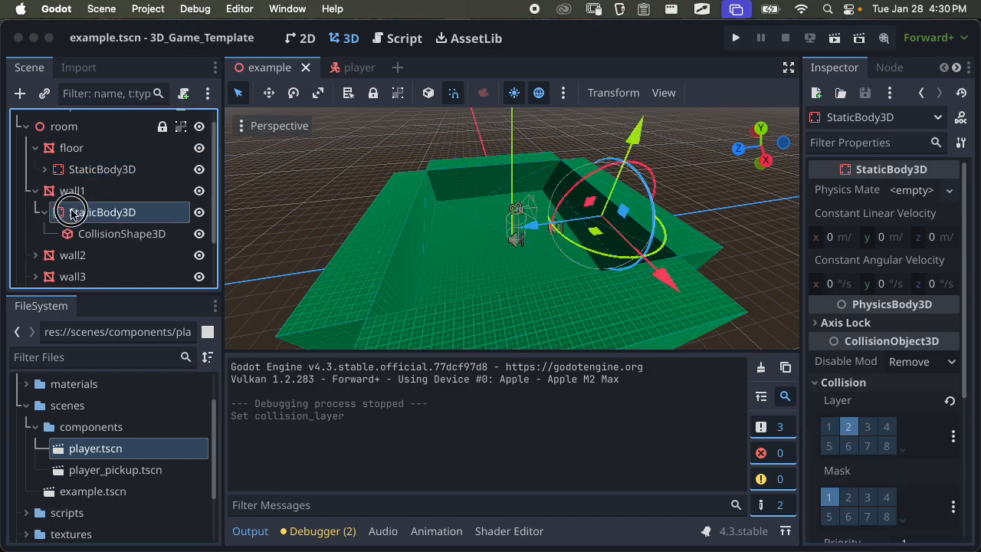
pyautogui.click(45, 213)
pyautogui.click(876, 383)
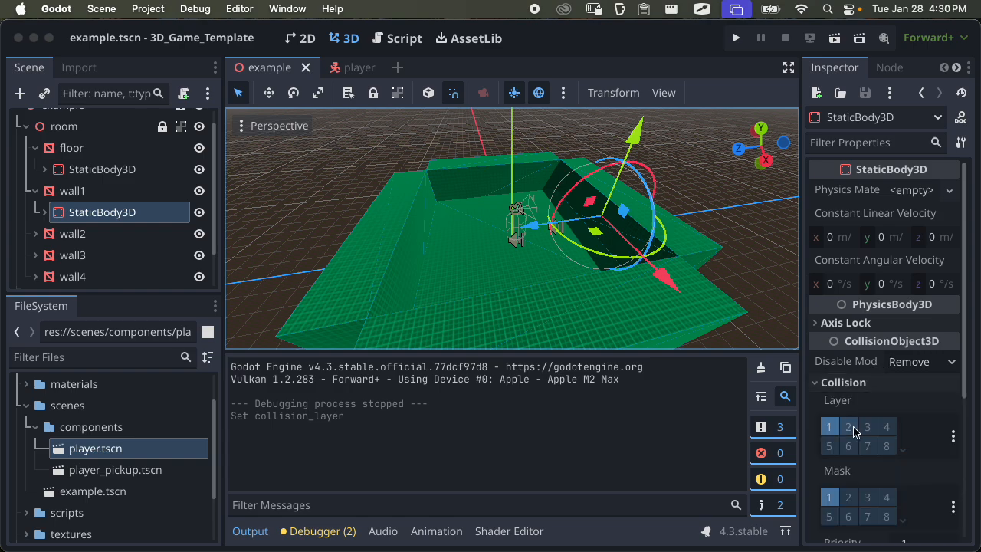
pyautogui.click(848, 427)
pyautogui.click(829, 427)
pyautogui.press('super+s')
# Put wall2's StaticBody3D on collision layer 2 only, with layer 1 disabled, and save the scene
pyautogui.scroll(1, 115, 230)
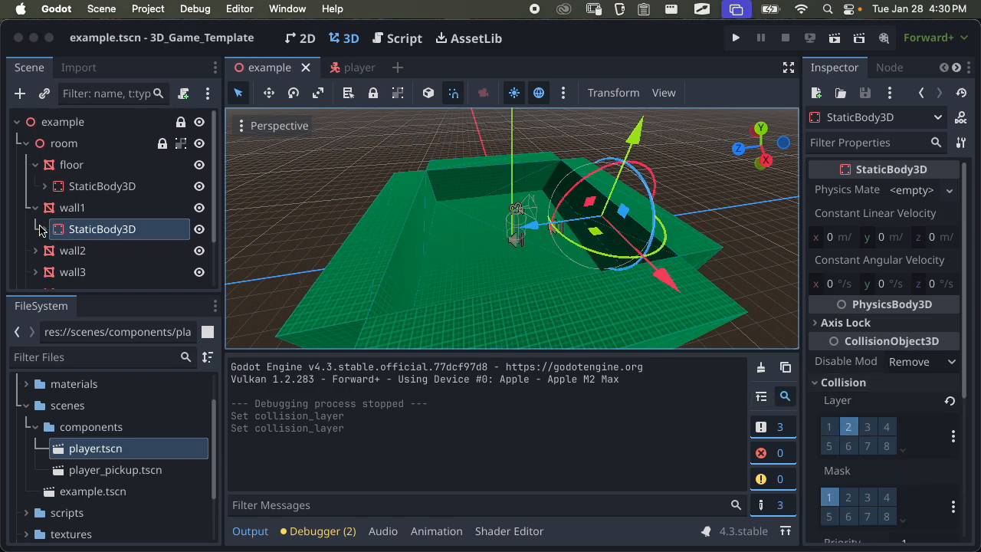
pyautogui.scroll(-3, 115, 230)
pyautogui.click(35, 190)
pyautogui.click(92, 211)
pyautogui.click(44, 211)
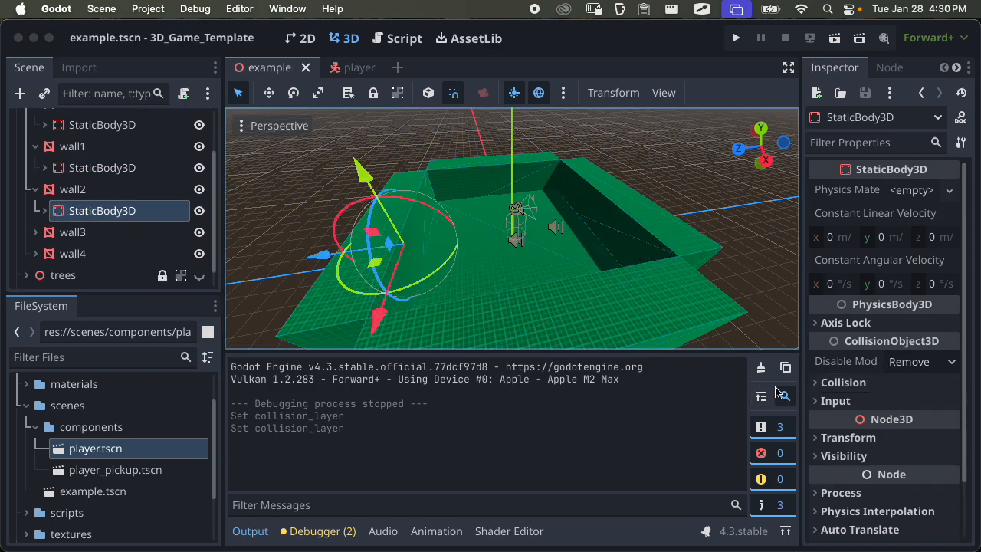
pyautogui.click(843, 382)
pyautogui.click(848, 427)
pyautogui.click(829, 426)
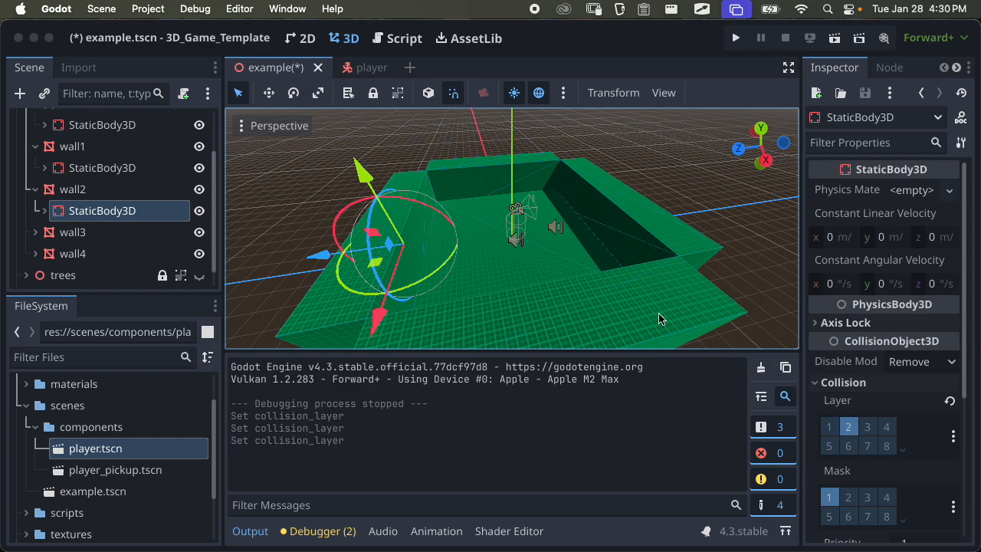
pyautogui.press('super+s')
# Put wall3's StaticBody3D on collision layer 2 only, with layer 1 disabled, and save the scene
pyautogui.click(35, 233)
pyautogui.click(102, 254)
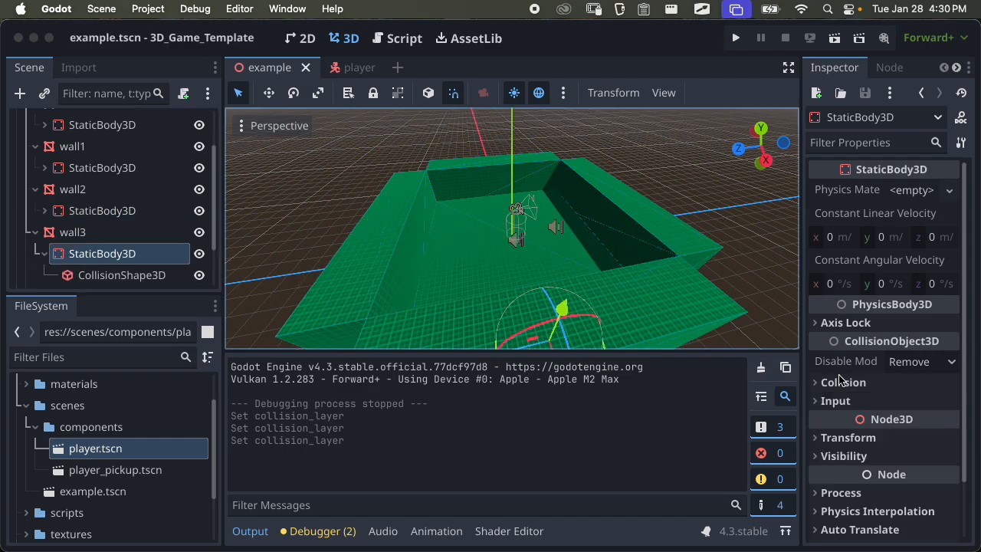
pyautogui.click(858, 382)
pyautogui.click(848, 426)
pyautogui.click(829, 427)
pyautogui.press('super+s')
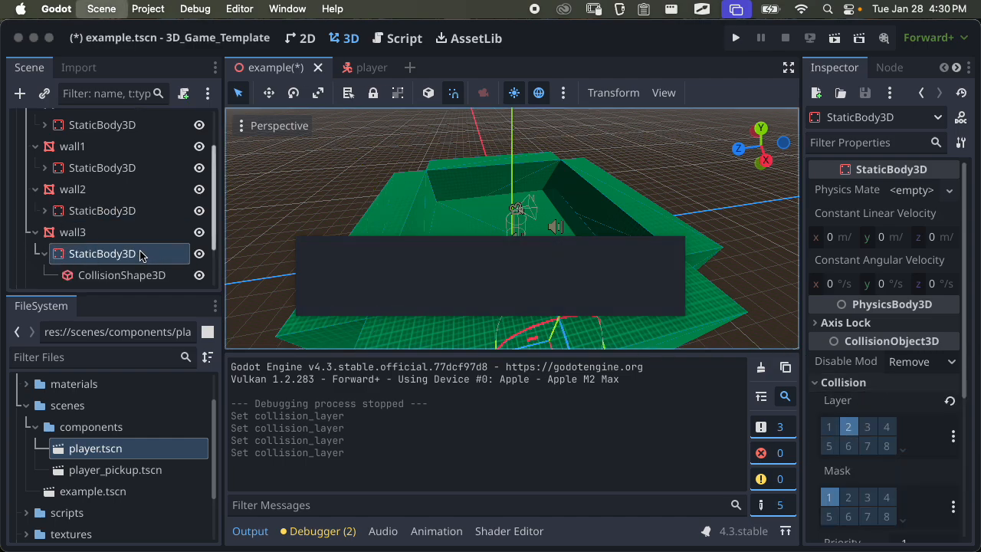
# Put wall4's StaticBody3D on collision layer 2 only, with layer 1 disabled, and save the scene
pyautogui.scroll(-3, 102, 260)
pyautogui.click(35, 232)
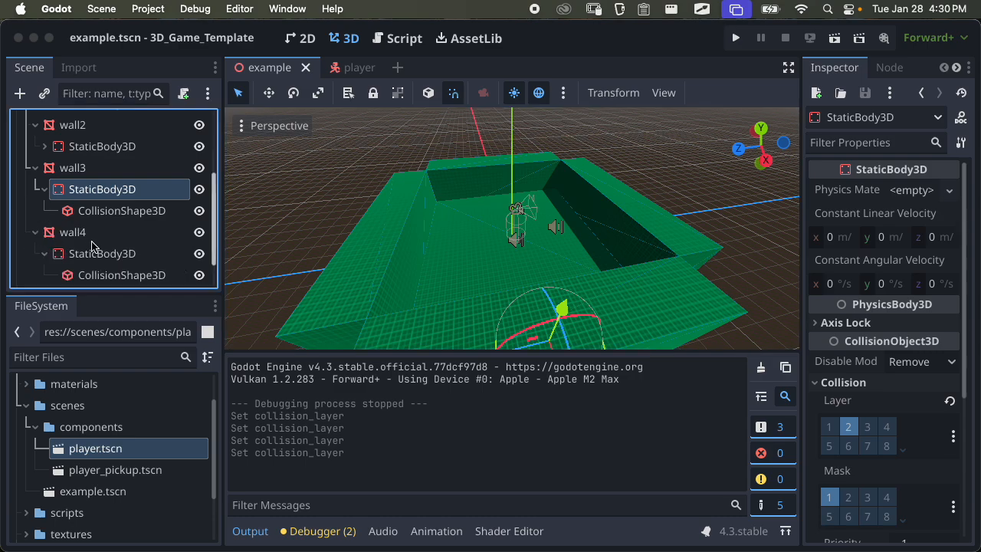
pyautogui.click(102, 254)
pyautogui.click(864, 382)
pyautogui.click(848, 426)
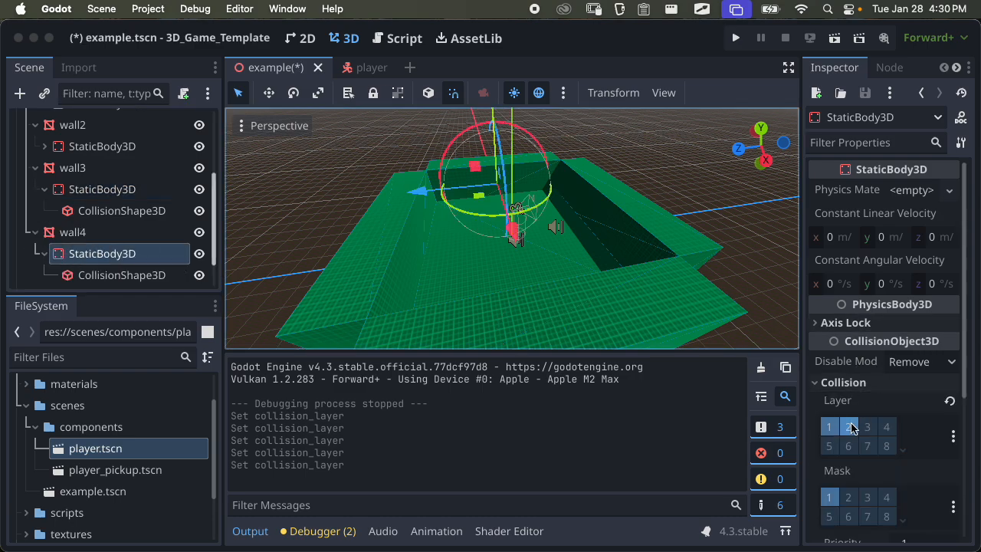
pyautogui.click(829, 427)
pyautogui.press('super+s')
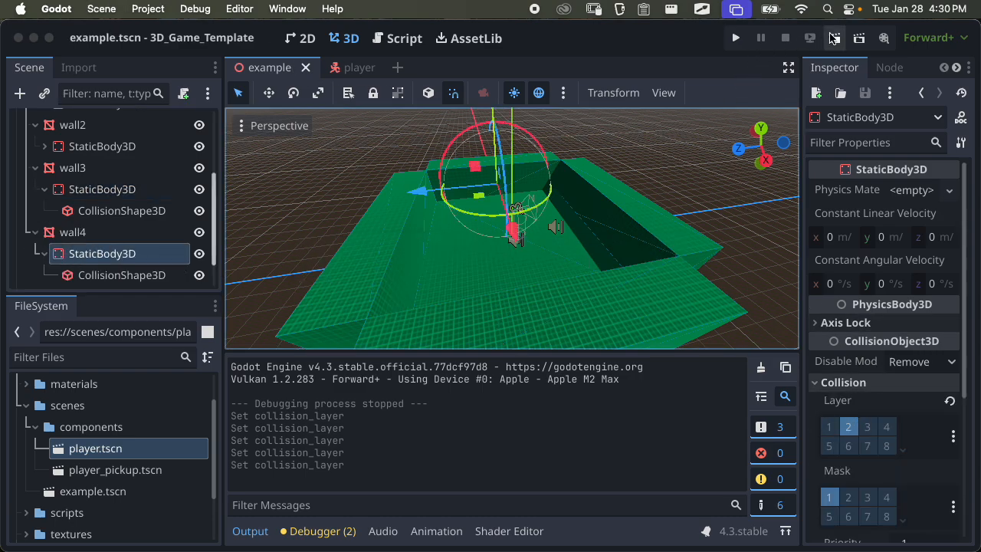
# Run the example scene to test the player inside the room with the updated collision layers, and quit the game
pyautogui.click(834, 38)
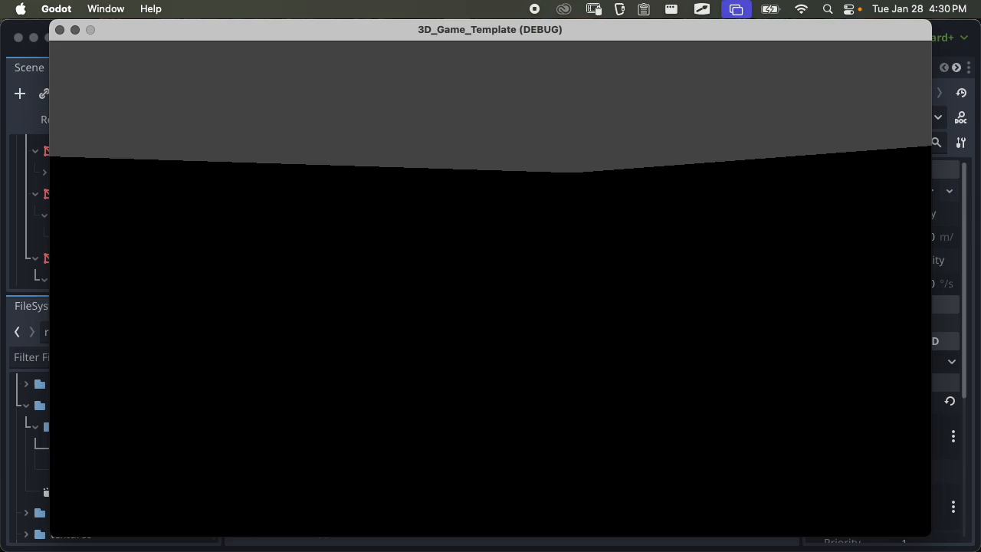
pyautogui.press('super+q')
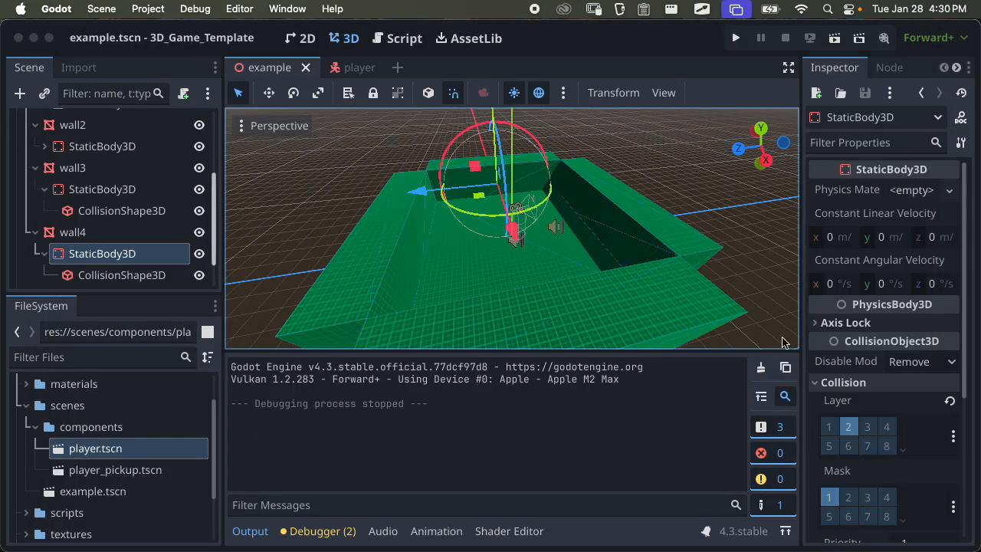
# Show the list of named collision layers for wall4's StaticBody3D
pyautogui.click(953, 436)
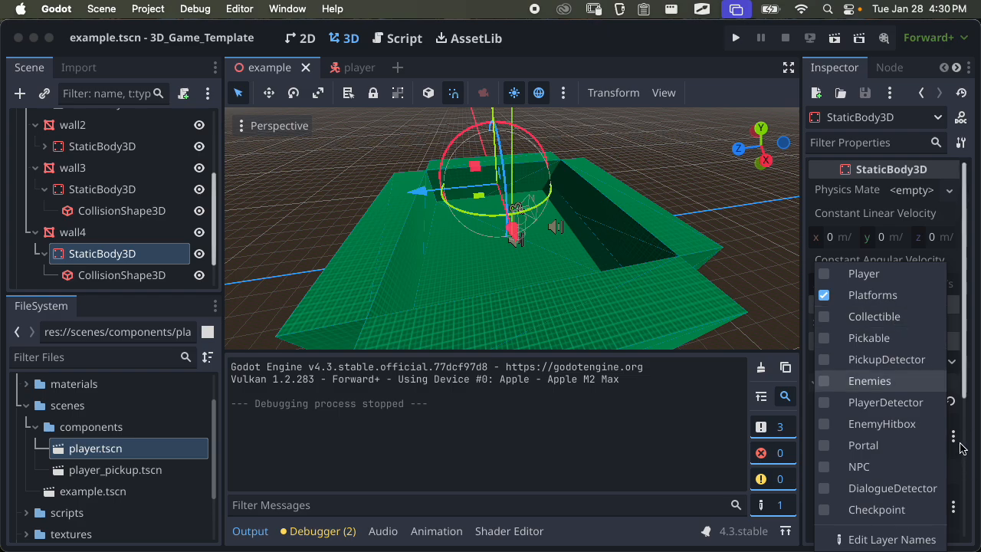
# Read the description of the collision layer property and review the named layers again for wall4's StaticBody3D
pyautogui.click(964, 390)
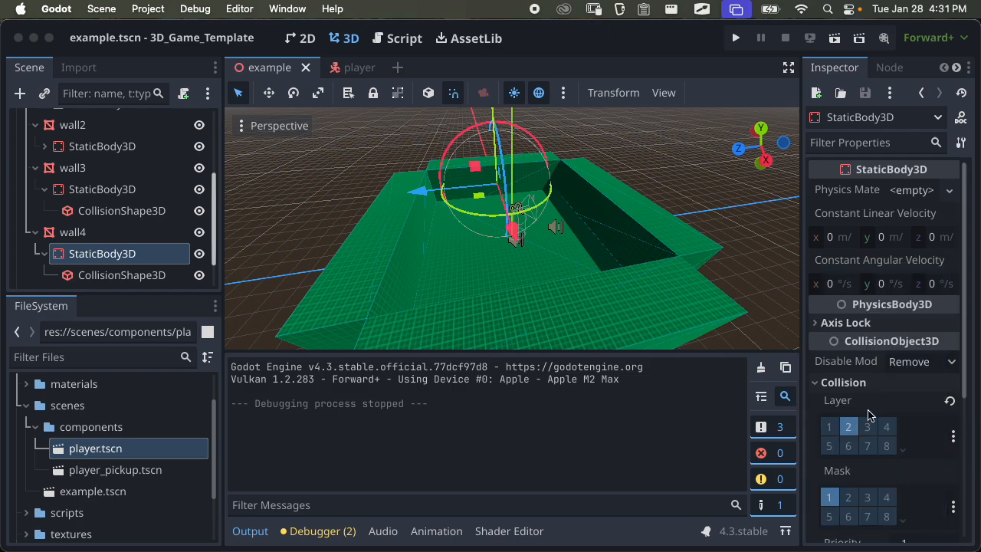
pyautogui.moveTo(886, 405)
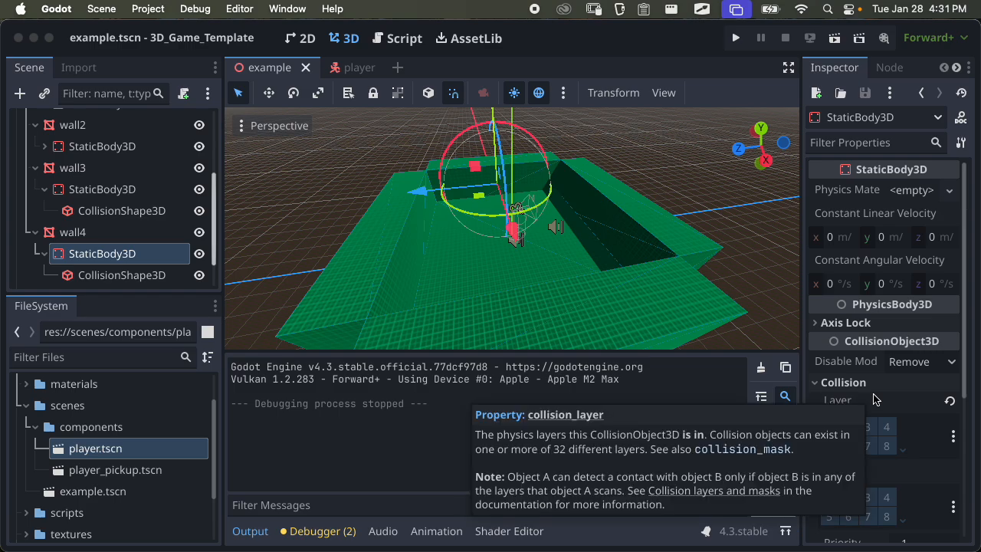
pyautogui.click(952, 436)
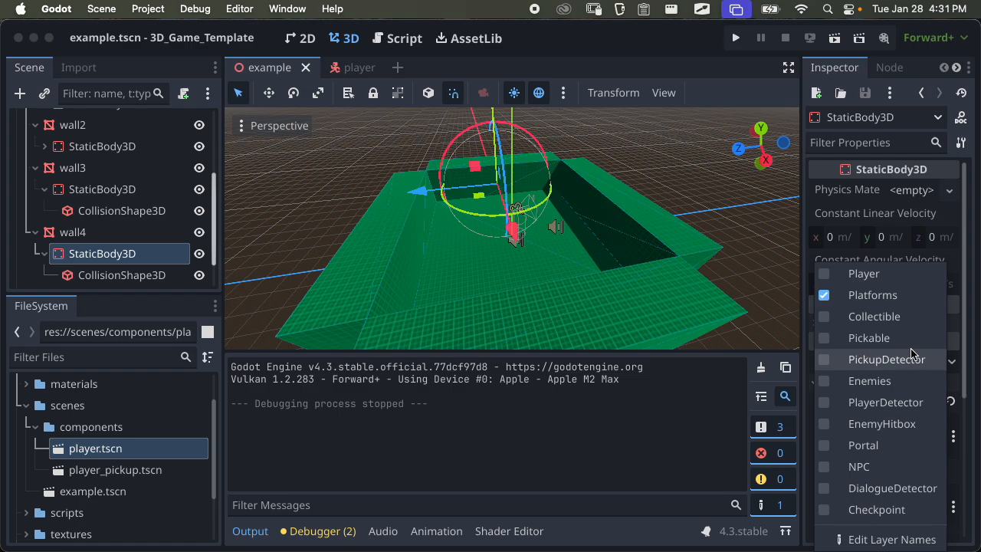
pyautogui.click(958, 434)
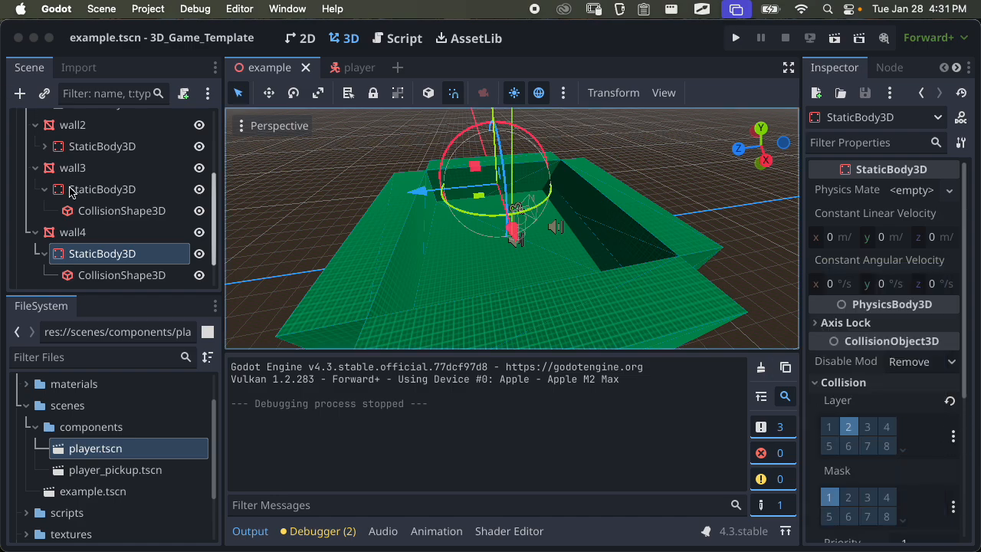
# Collapse the room branch of the scene tree and select the root example node
pyautogui.scroll(3, 69, 192)
pyautogui.click(26, 143)
pyautogui.click(55, 125)
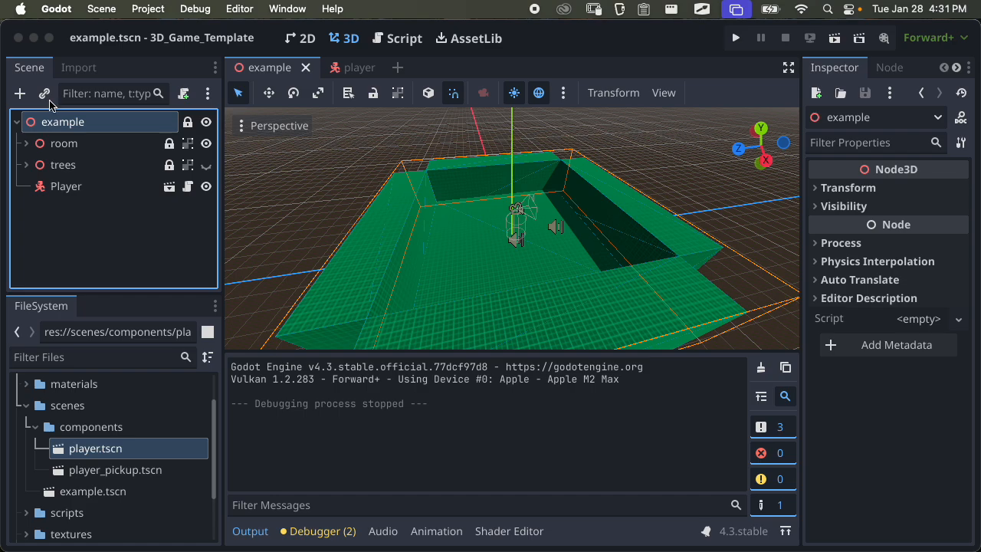
pyautogui.click(45, 98)
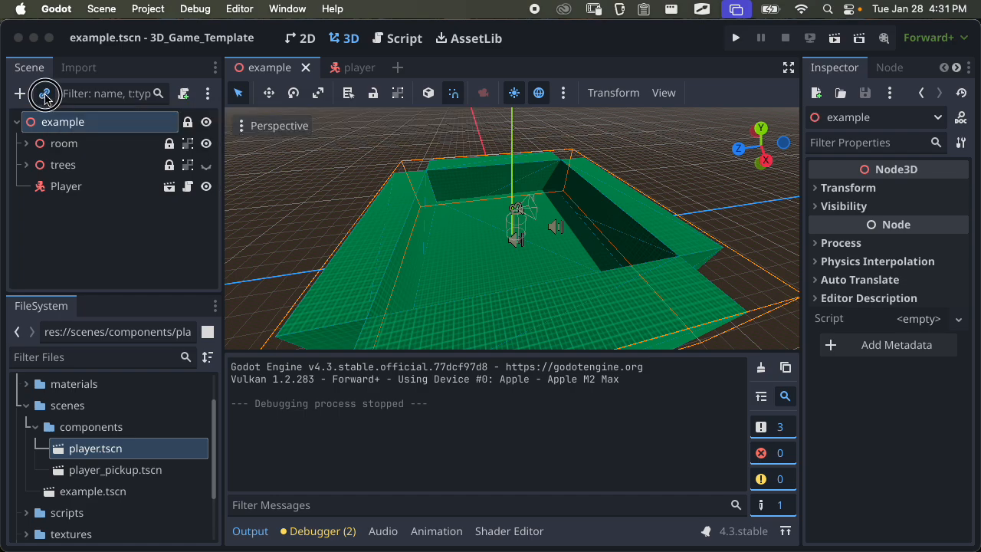
pyautogui.click(310, 207)
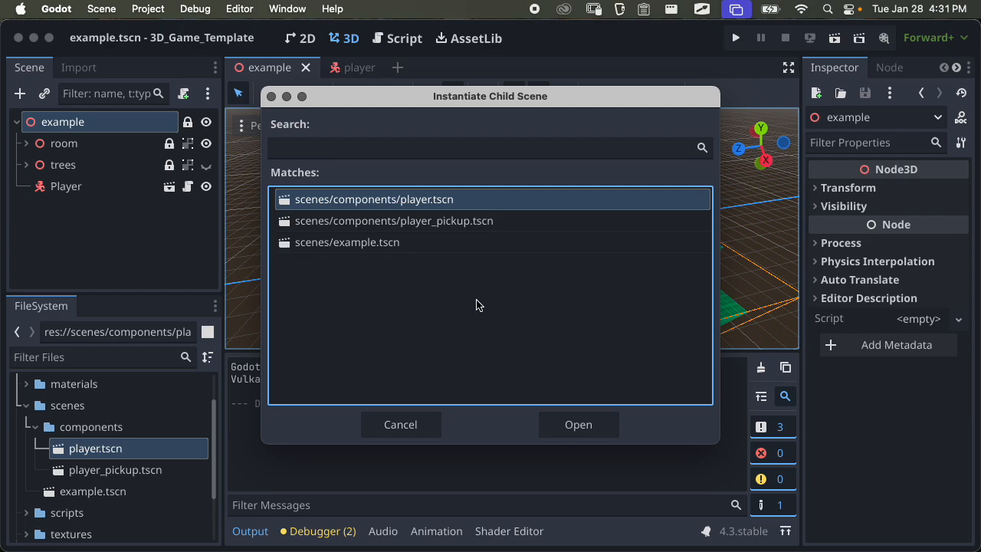
pyautogui.click(272, 96)
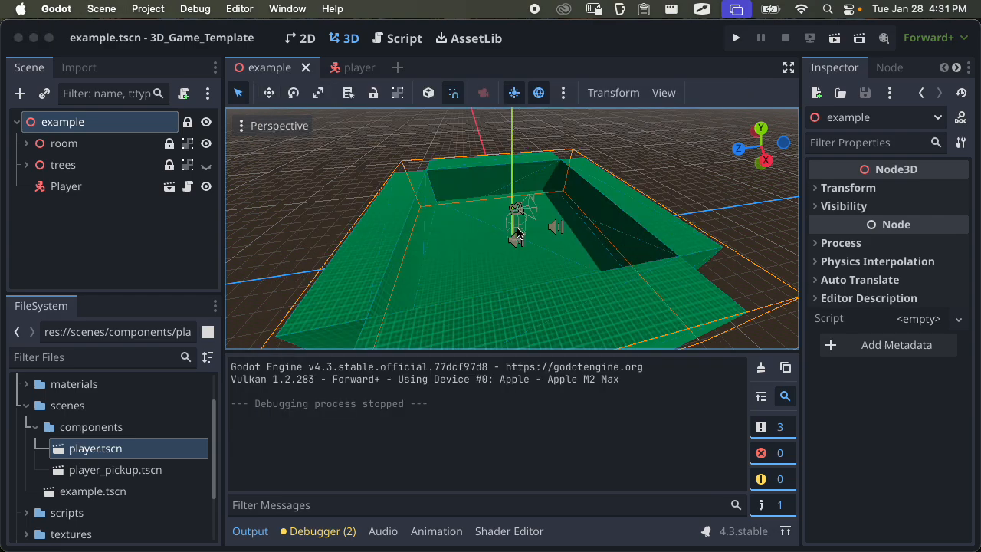
# Compare the room's viewport lighting with the preview sun and preview environment switched off and on, with the output log hidden
pyautogui.moveTo(517, 233); pyautogui.dragTo(334, 232, button='middle')
pyautogui.scroll(1, 334, 233)
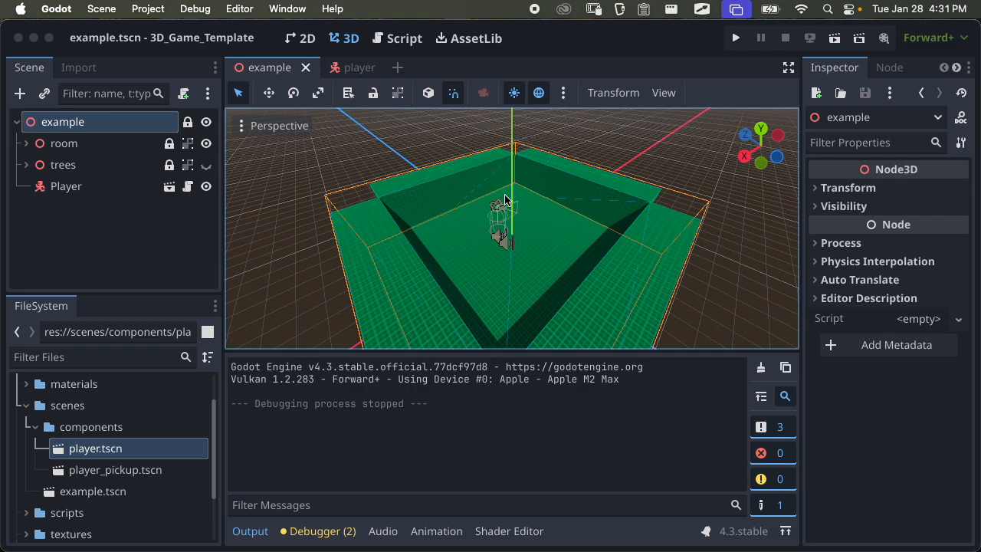
pyautogui.click(248, 529)
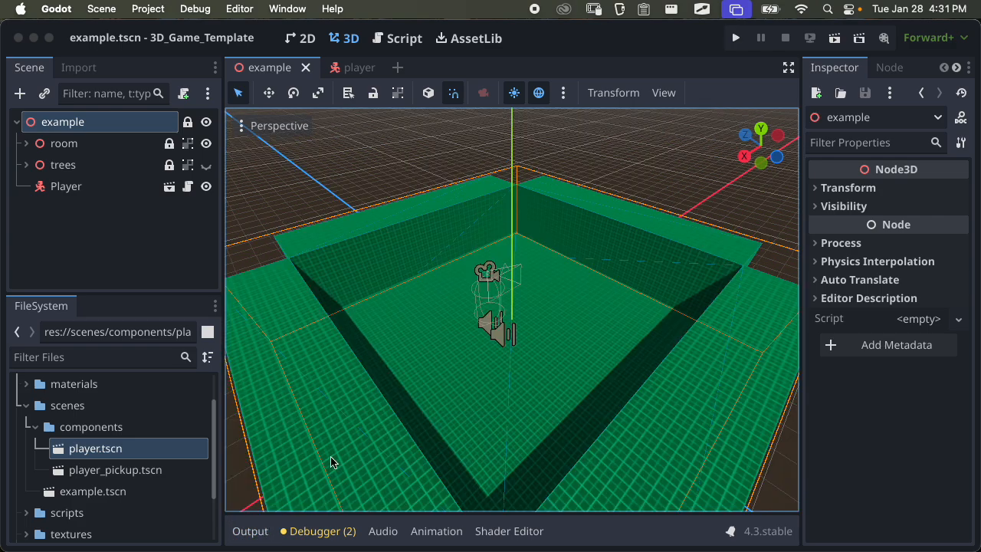
pyautogui.click(514, 94)
pyautogui.click(514, 93)
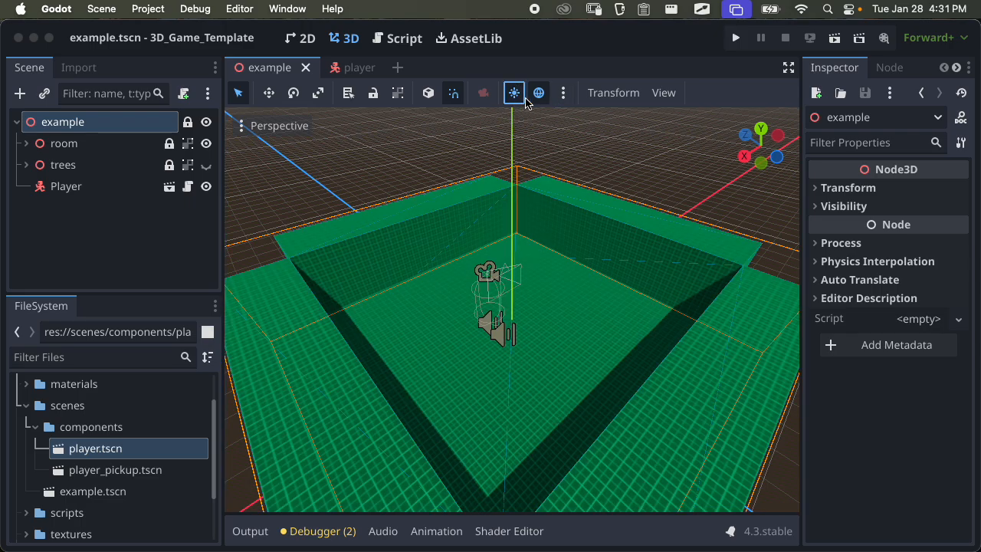
pyautogui.click(514, 92)
pyautogui.click(539, 94)
pyautogui.click(539, 94)
pyautogui.click(513, 93)
pyautogui.moveTo(587, 277); pyautogui.dragTo(423, 258, button='middle')
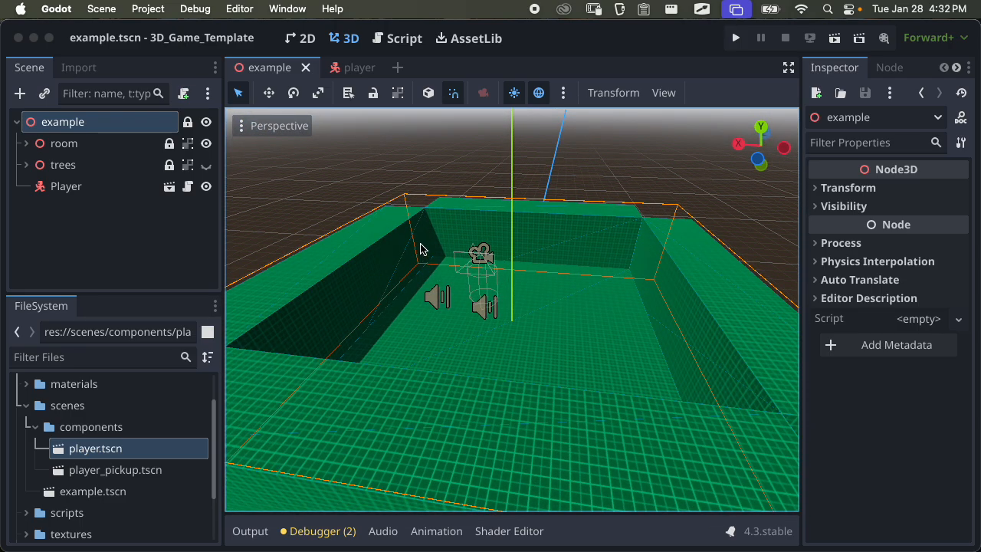
# Add the preview sun to the example scene as a DirectionalLight3D and select the new light
pyautogui.click(563, 93)
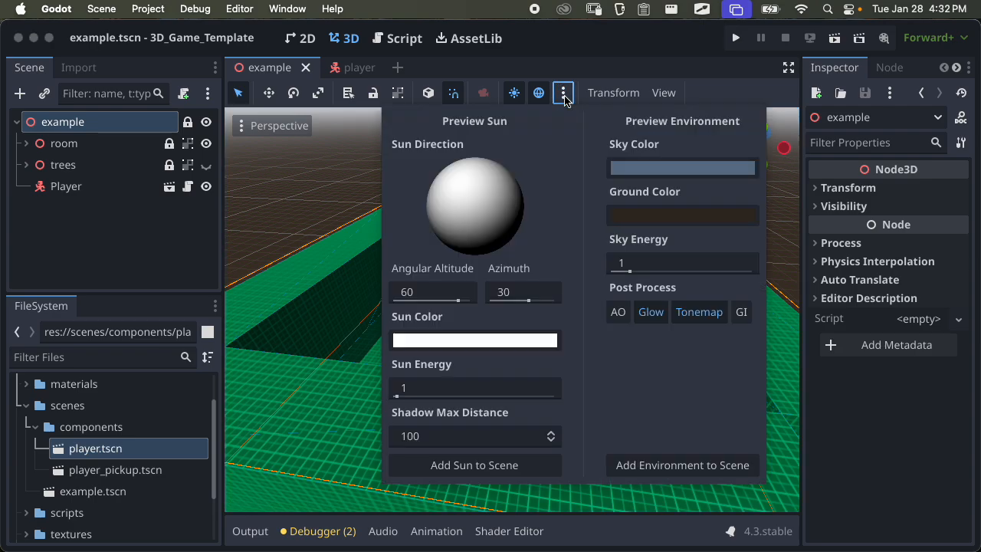
pyautogui.click(481, 466)
pyautogui.click(111, 146)
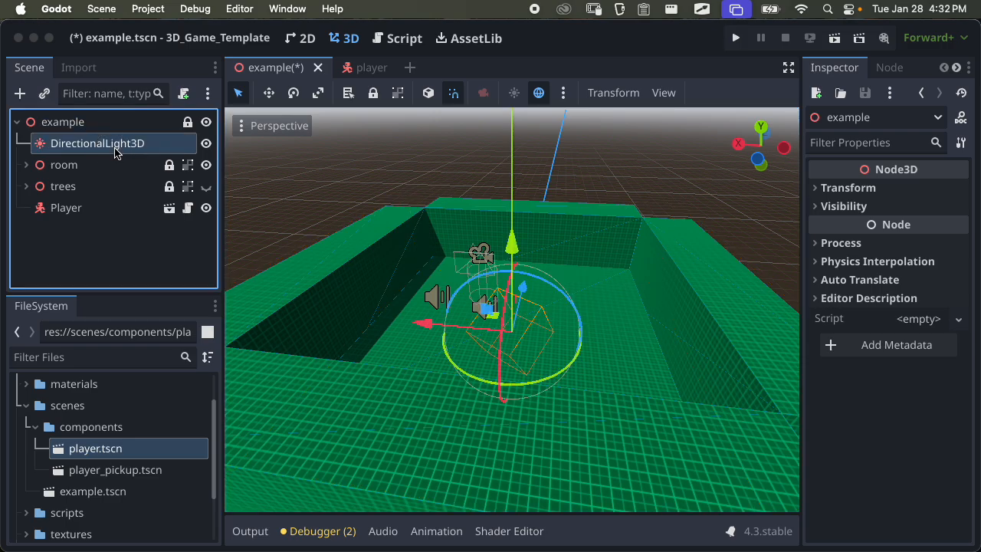
pyautogui.scroll(-5, 592, 274)
# Add the preview environment to the example scene as a WorldEnvironment node and save the scene
pyautogui.click(563, 93)
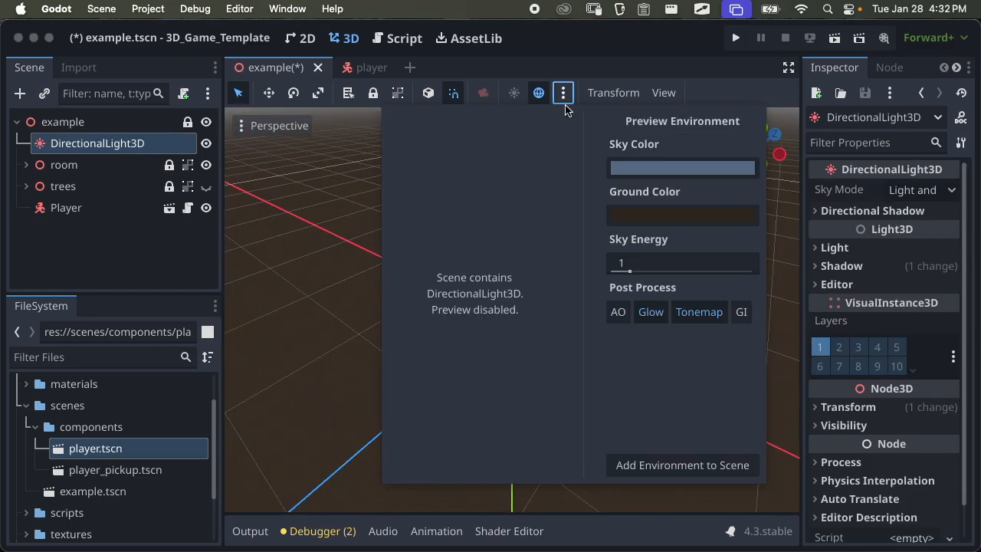
pyautogui.click(710, 467)
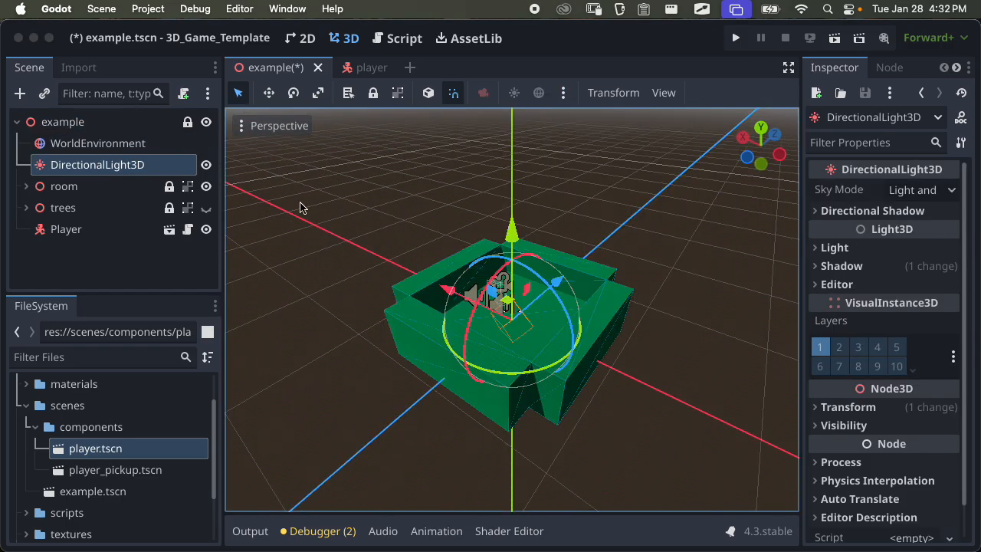
pyautogui.hscroll(5, 661, 228)
pyautogui.press('super+s')
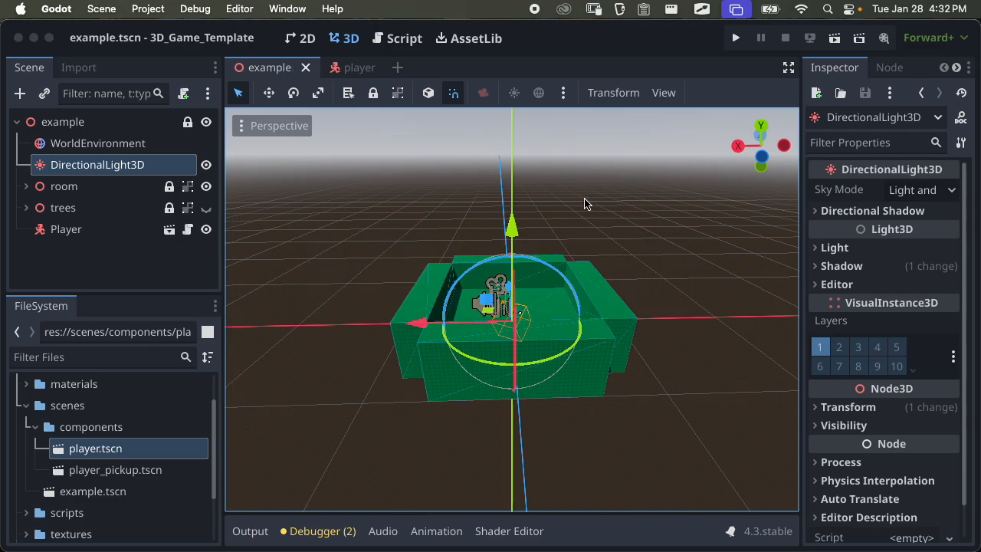
# Run the example scene, walk along the walls to check the sky and sunlight, and quit the game
pyautogui.moveTo(584, 200)
pyautogui.mouseDown(button='middle')
pyautogui.moveTo(500, 159)
pyautogui.moveTo(446, 205)
pyautogui.mouseUp(button='middle')
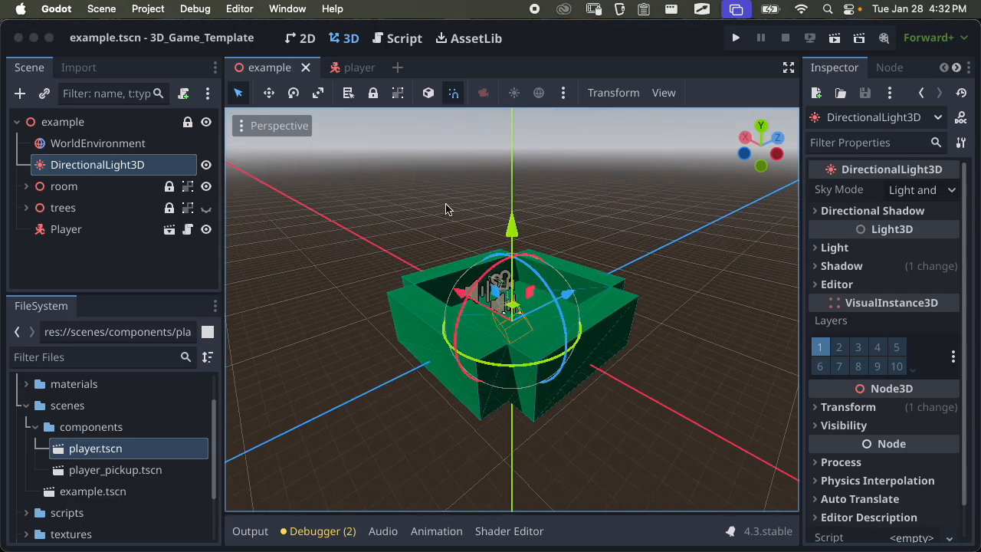
pyautogui.click(834, 37)
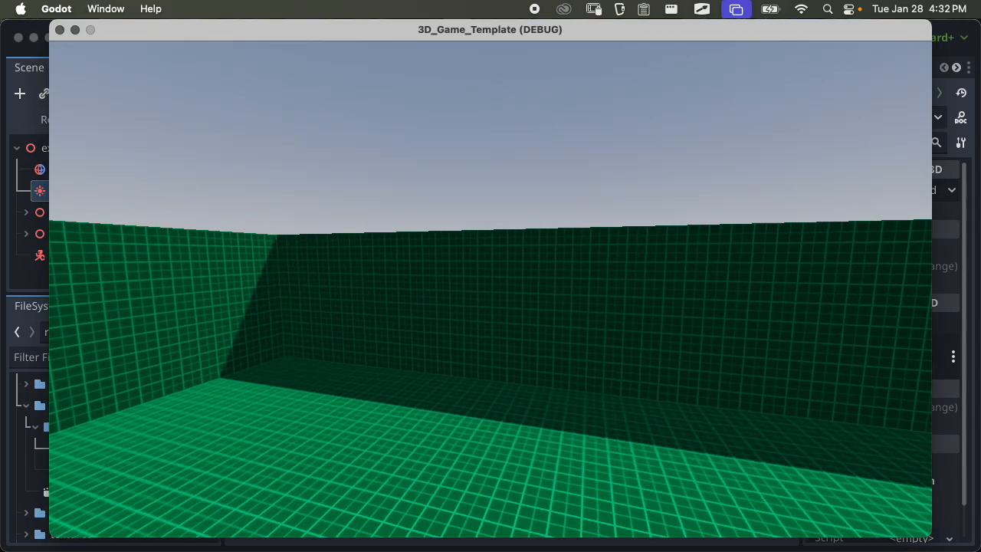
pyautogui.press('w')
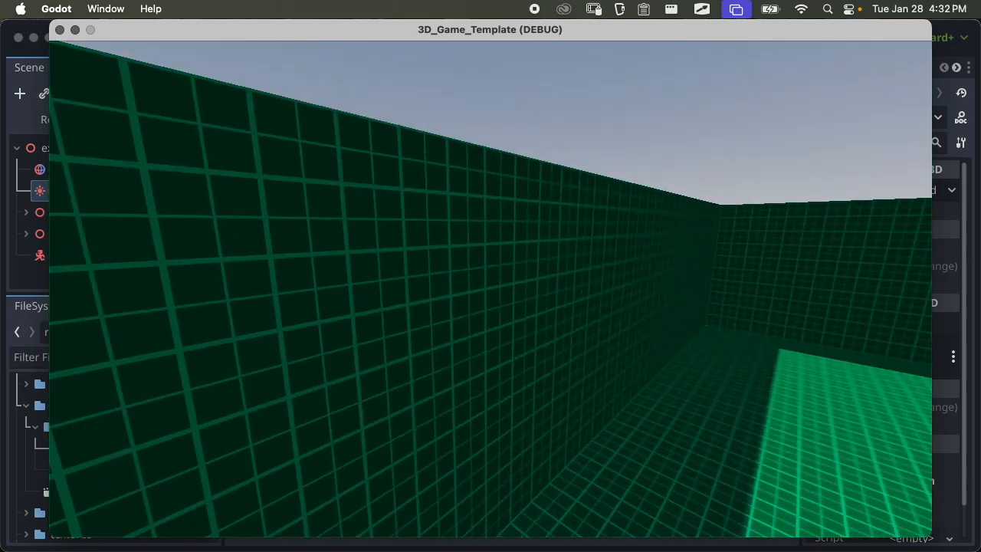
pyautogui.press('w')
pyautogui.press('w')
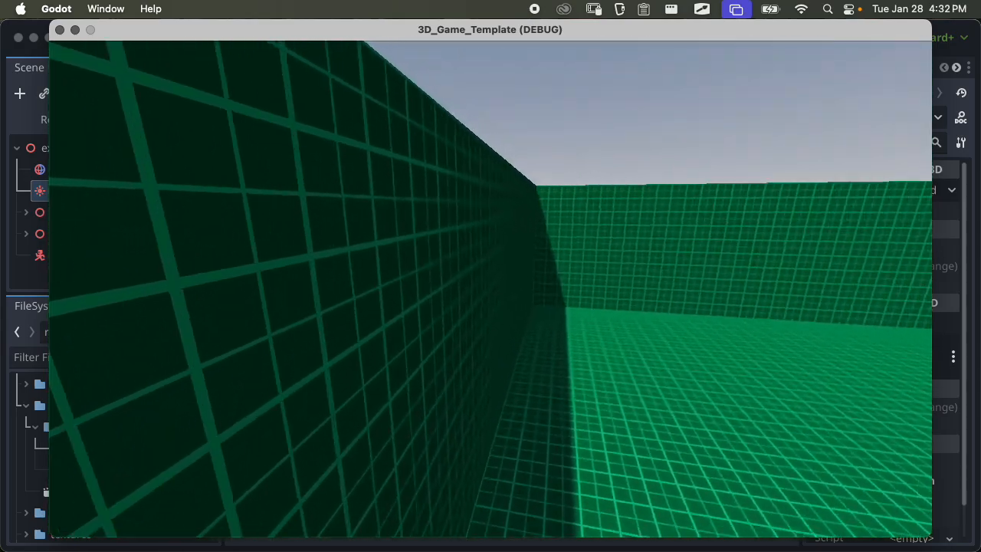
pyautogui.press('Escape')
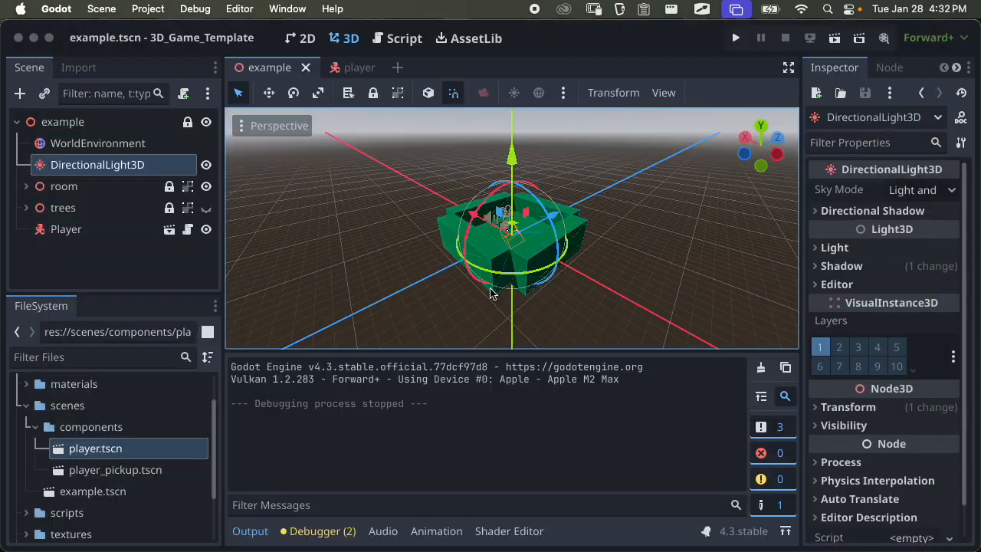
# Make the trees node visible in the example scene and save the scene
pyautogui.click(206, 207)
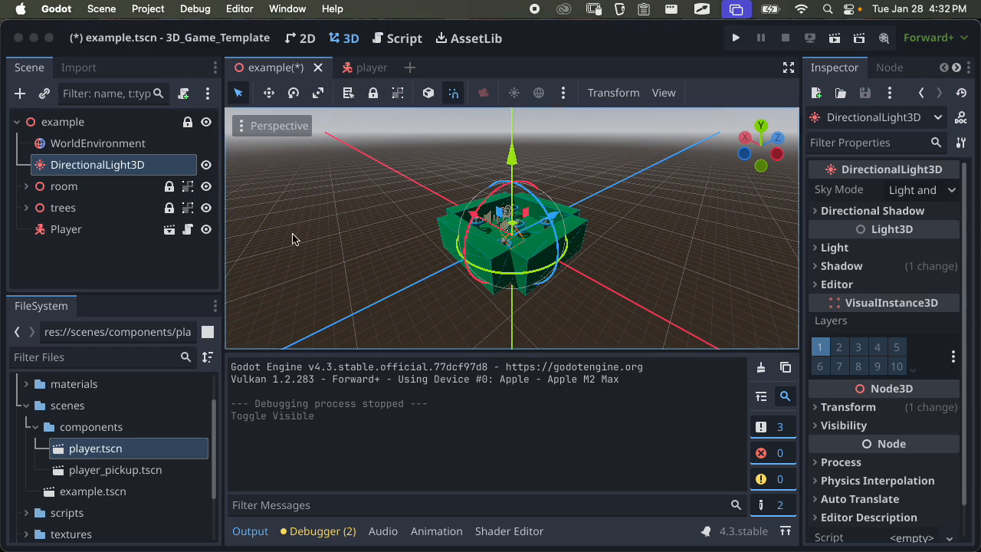
pyautogui.press('super+s')
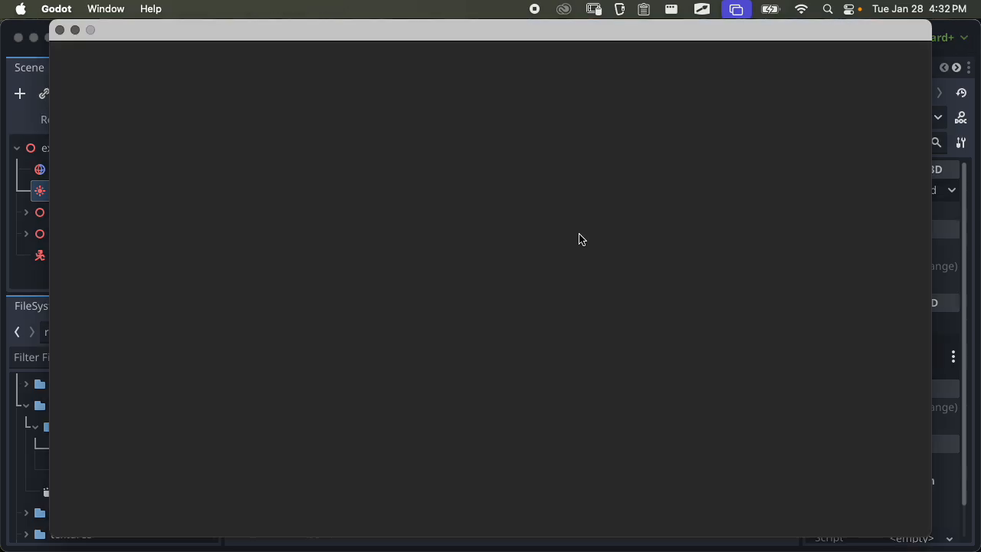
# Run the example scene to test walking and jumping among the trees, and quit the game
pyautogui.press('w')
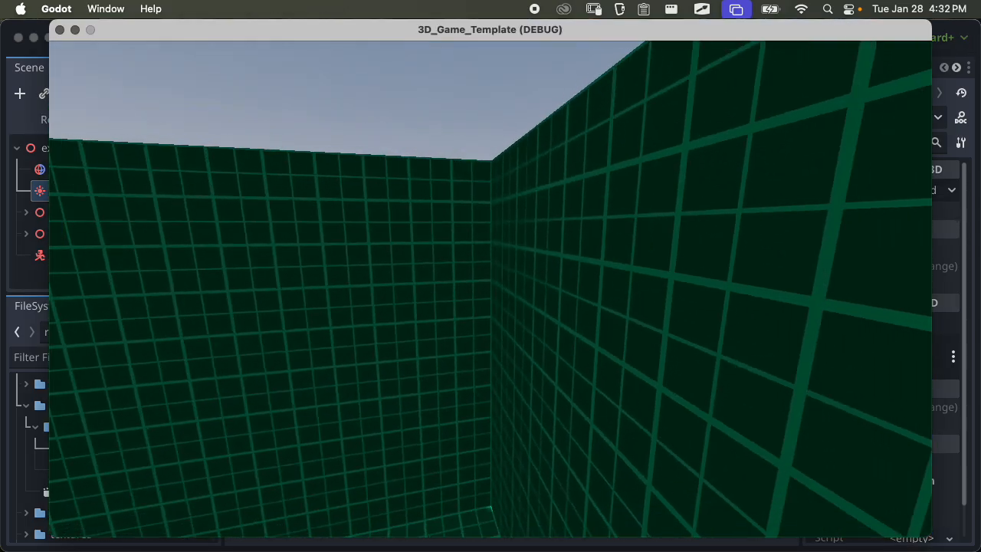
pyautogui.press('w')
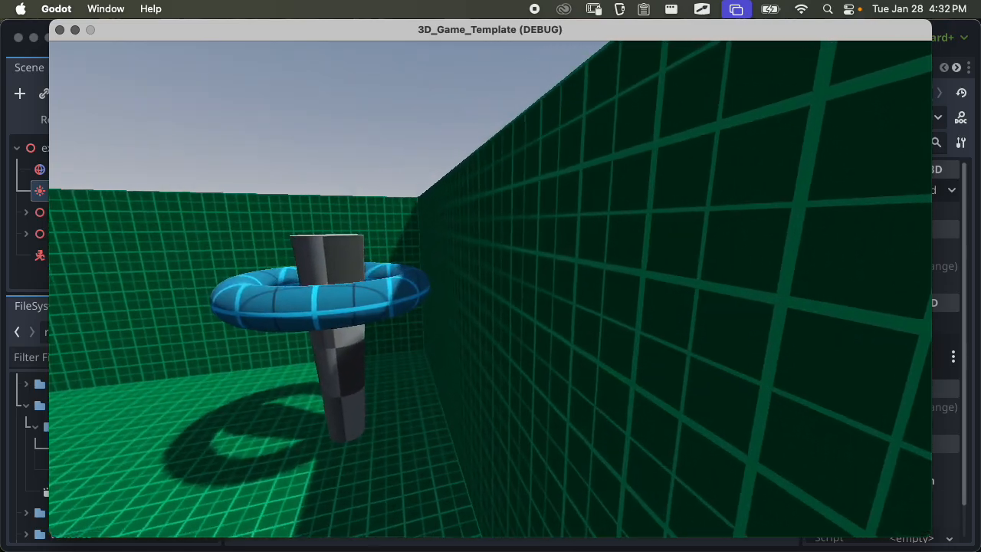
pyautogui.press('w')
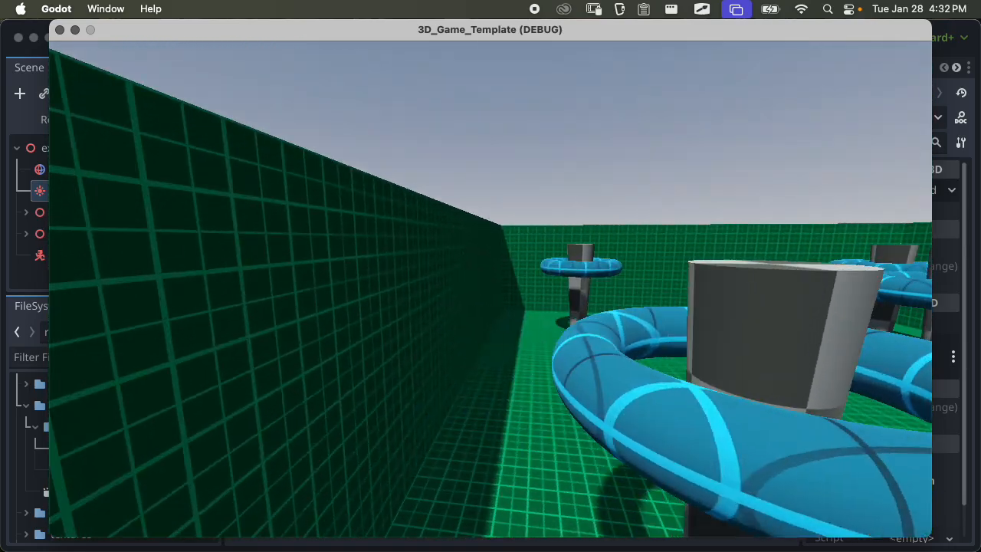
pyautogui.press('w')
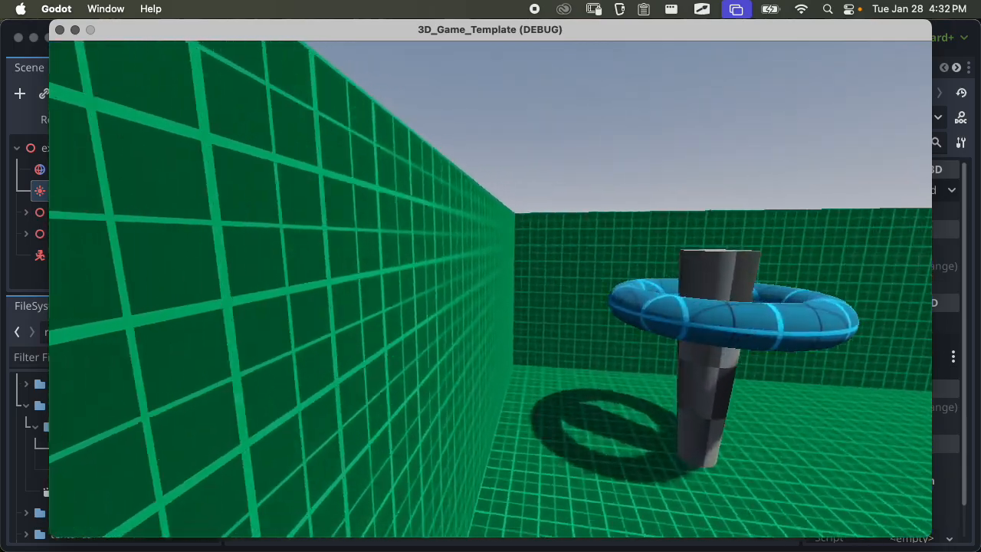
pyautogui.press('w')
pyautogui.press('space')
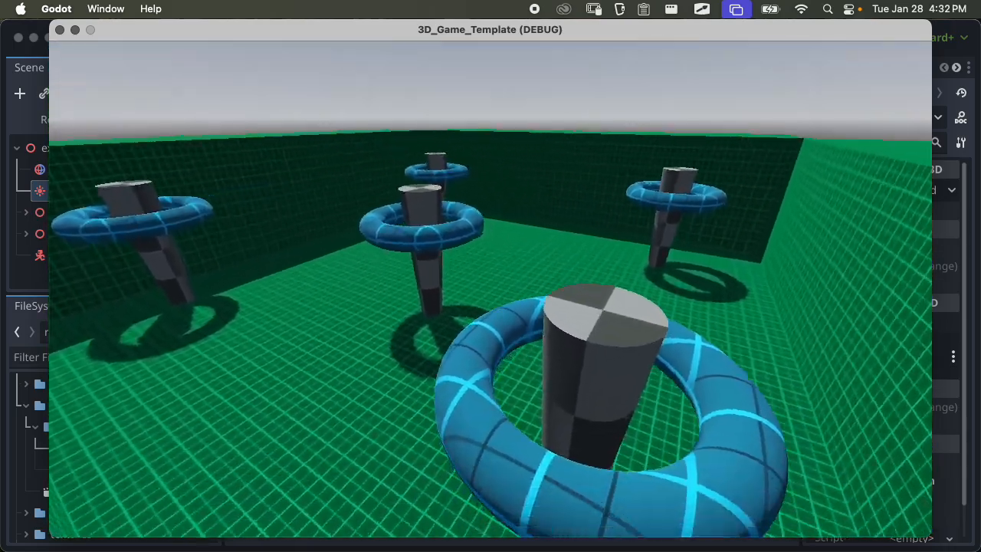
pyautogui.press('w')
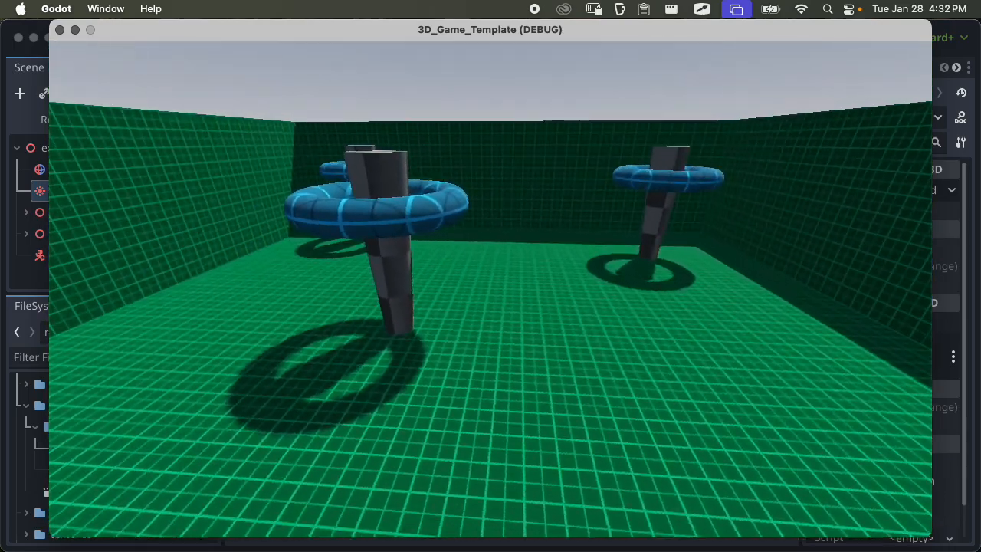
pyautogui.press('w')
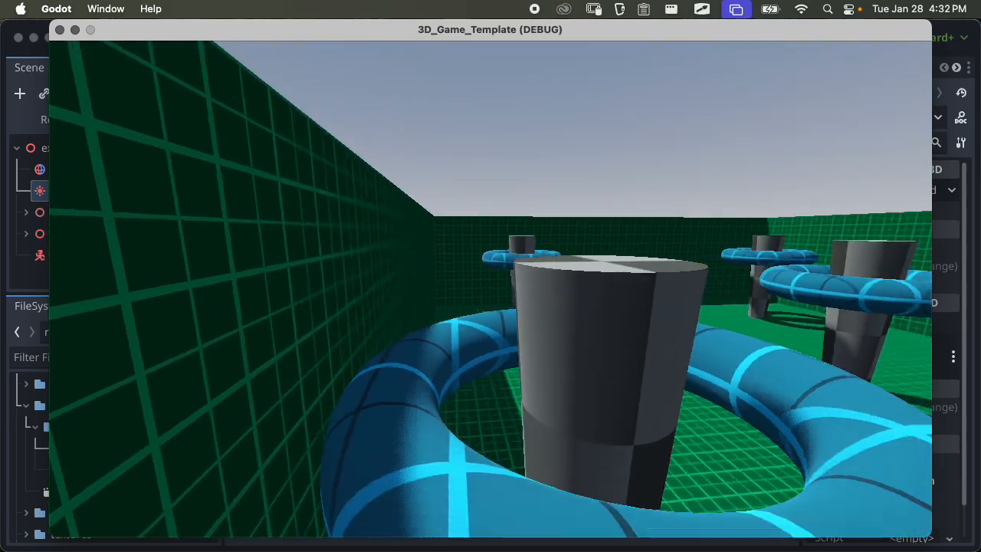
pyautogui.press('w')
pyautogui.press('w')
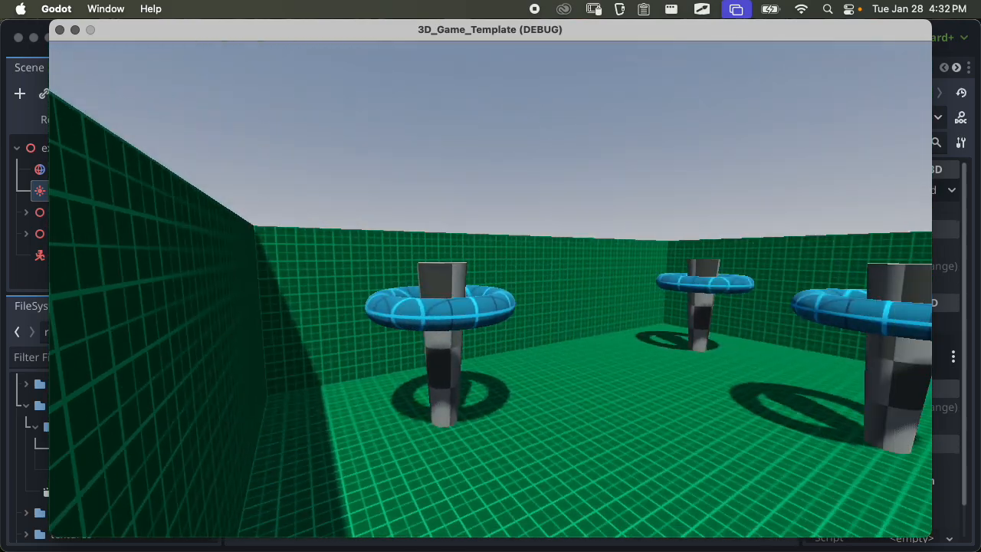
pyautogui.press('w')
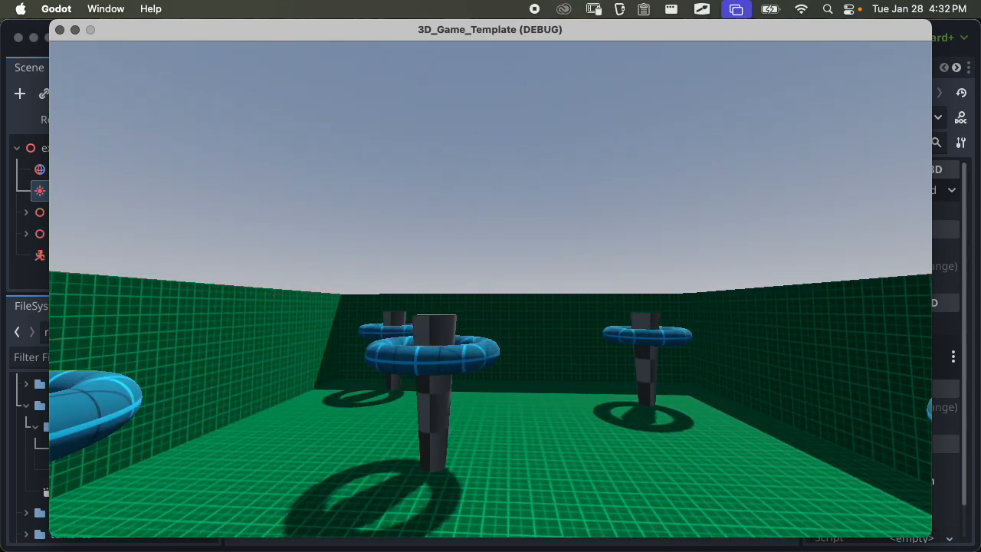
pyautogui.press('Escape')
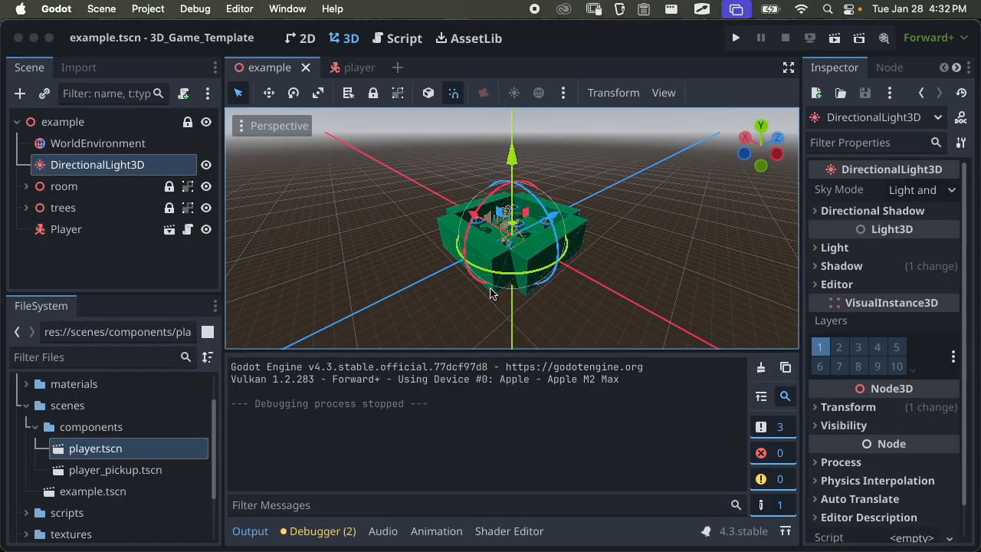
# Create a Trimesh collision shape as a Static Body Child on the first tree's trunk and save the scene
pyautogui.click(27, 208)
pyautogui.moveTo(104, 298); pyautogui.dragTo(101, 461)
pyautogui.click(100, 255)
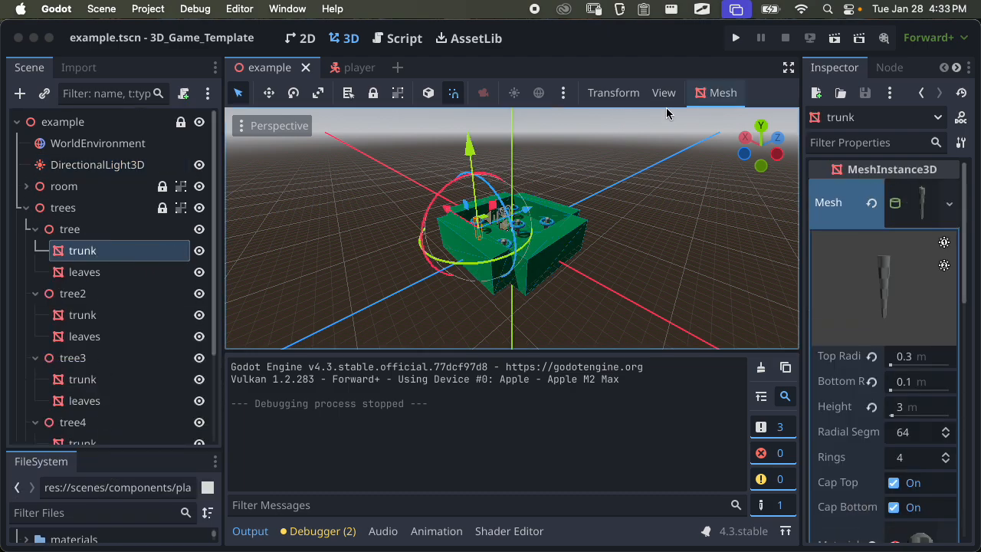
pyautogui.press('f')
pyautogui.scroll(20, 568, 215)
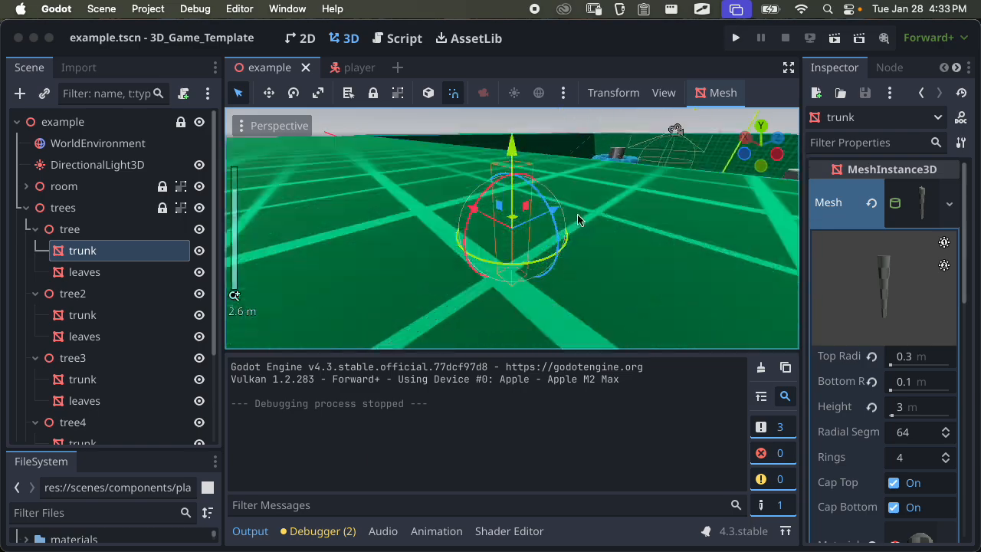
pyautogui.moveTo(580, 219); pyautogui.dragTo(517, 255, button='middle')
pyautogui.click(709, 93)
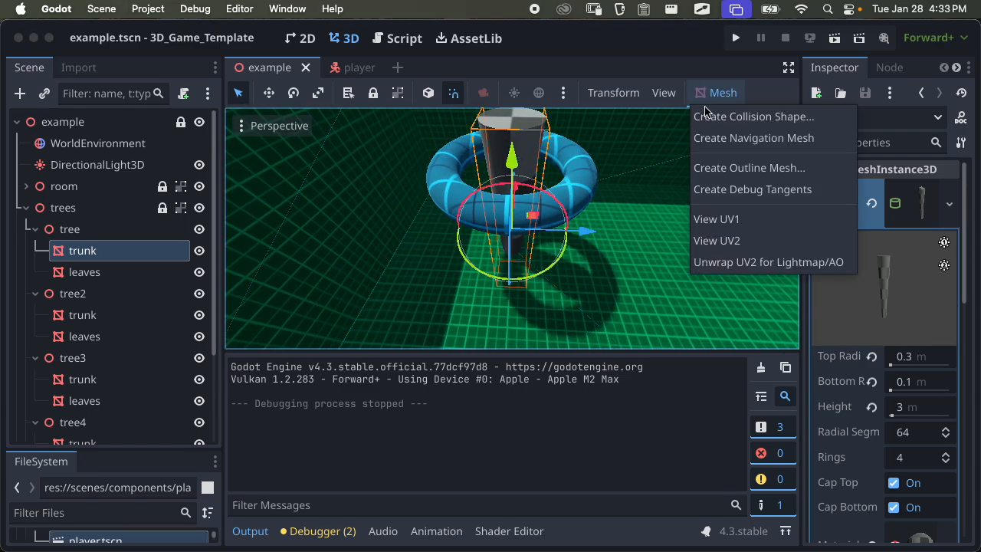
pyautogui.click(718, 120)
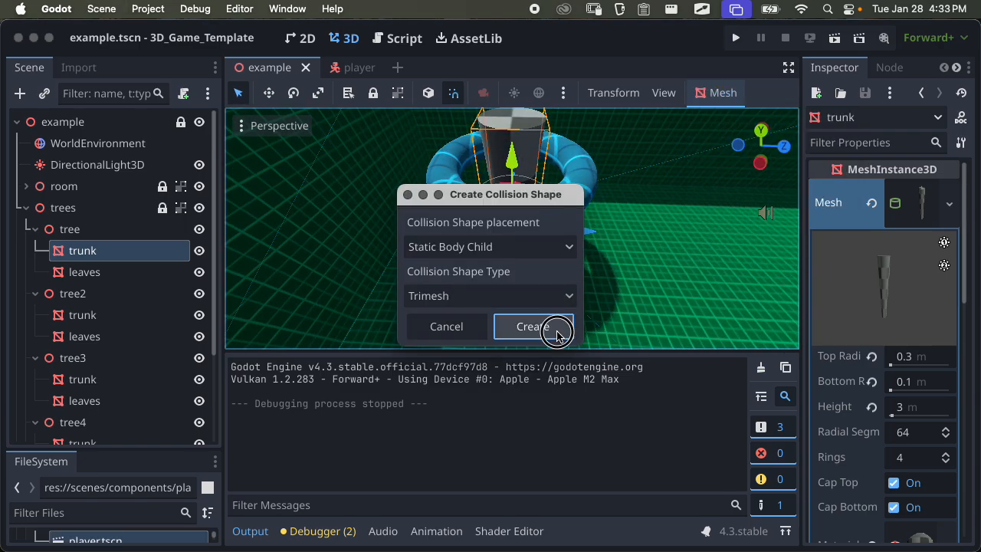
pyautogui.click(528, 326)
pyautogui.press('super+s')
# Examine the trunk's collision mesh up close from the side and above, and compare the tree with the others in the room
pyautogui.moveTo(586, 207)
pyautogui.mouseDown(button='middle')
pyautogui.moveTo(652, 231)
pyautogui.moveTo(595, 280)
pyautogui.moveTo(584, 247)
pyautogui.moveTo(429, 286)
pyautogui.moveTo(508, 259)
pyautogui.moveTo(611, 182)
pyautogui.moveTo(600, 220)
pyautogui.mouseUp(button='middle')
pyautogui.scroll(10, 596, 281)
pyautogui.scroll(-3, 611, 183)
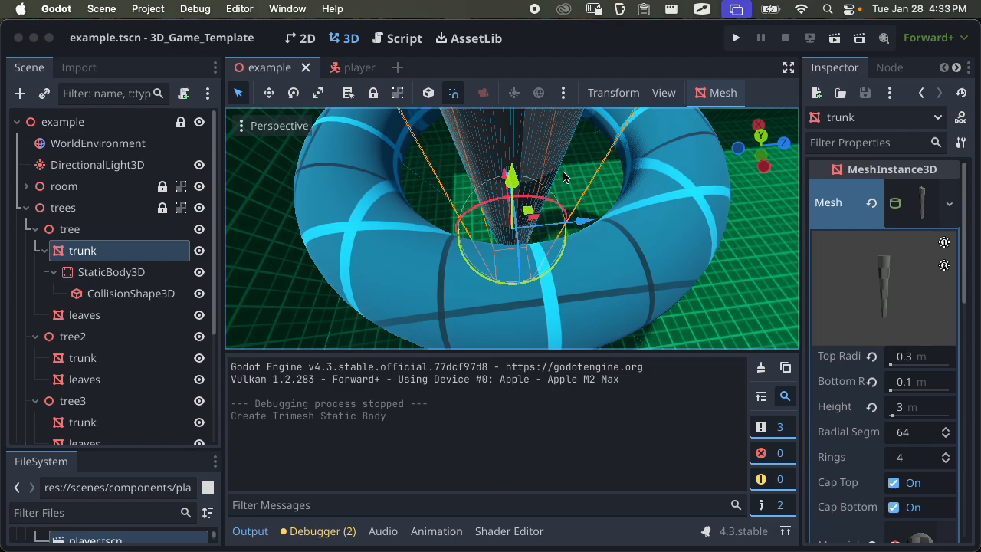
pyautogui.scroll(-2, 563, 177)
pyautogui.moveTo(563, 177); pyautogui.dragTo(513, 230, button='middle')
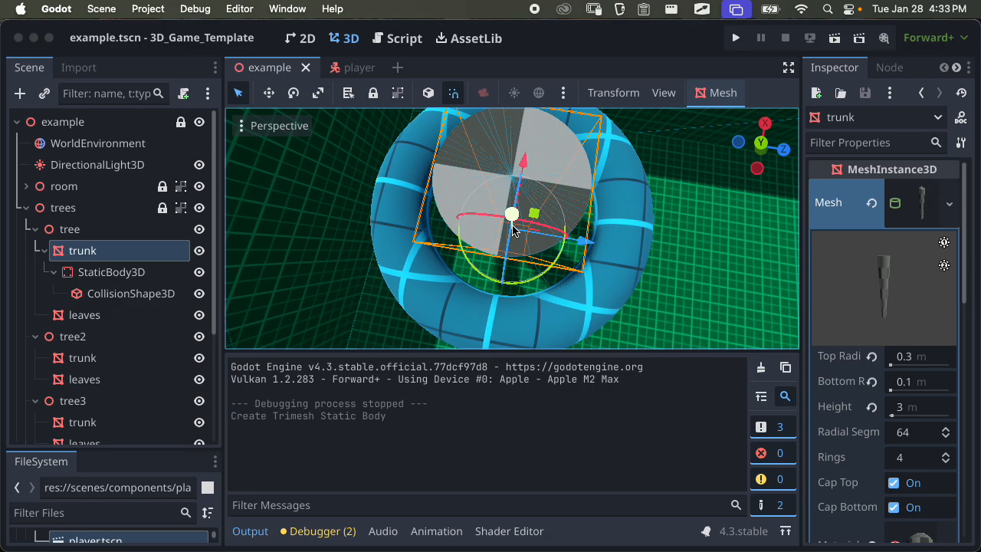
pyautogui.moveTo(560, 179); pyautogui.dragTo(575, 263, button='middle')
pyautogui.scroll(5, 480, 136)
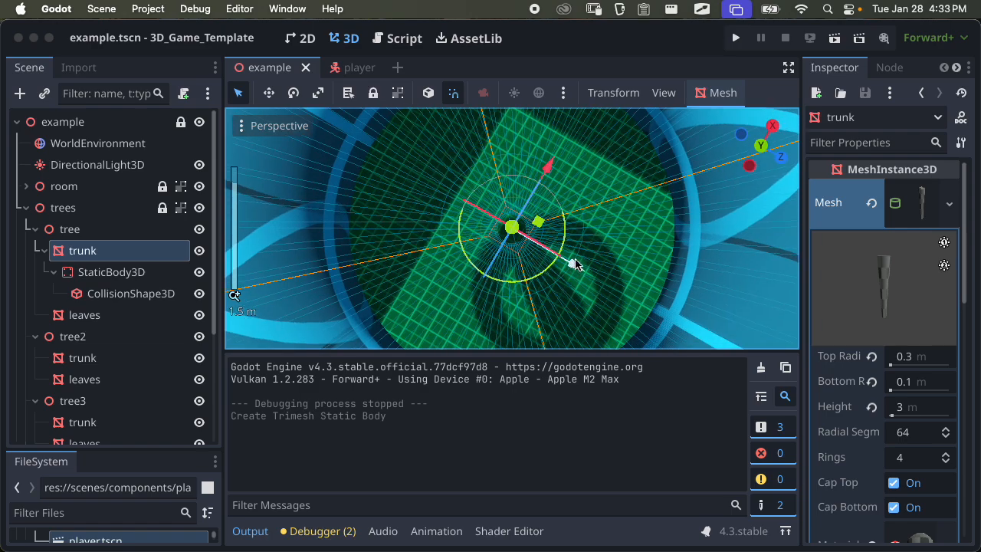
pyautogui.scroll(-10, 590, 261)
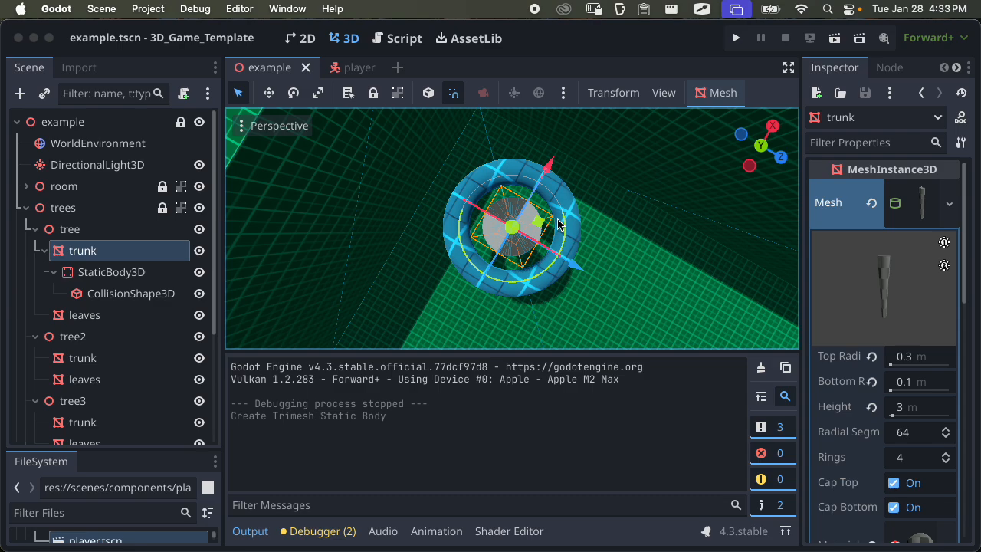
pyautogui.moveTo(519, 243); pyautogui.dragTo(461, 168, button='middle')
pyautogui.scroll(8, 463, 169)
pyautogui.moveTo(511, 186); pyautogui.dragTo(535, 193, button='middle')
pyautogui.press('super+s')
pyautogui.scroll(-6, 606, 197)
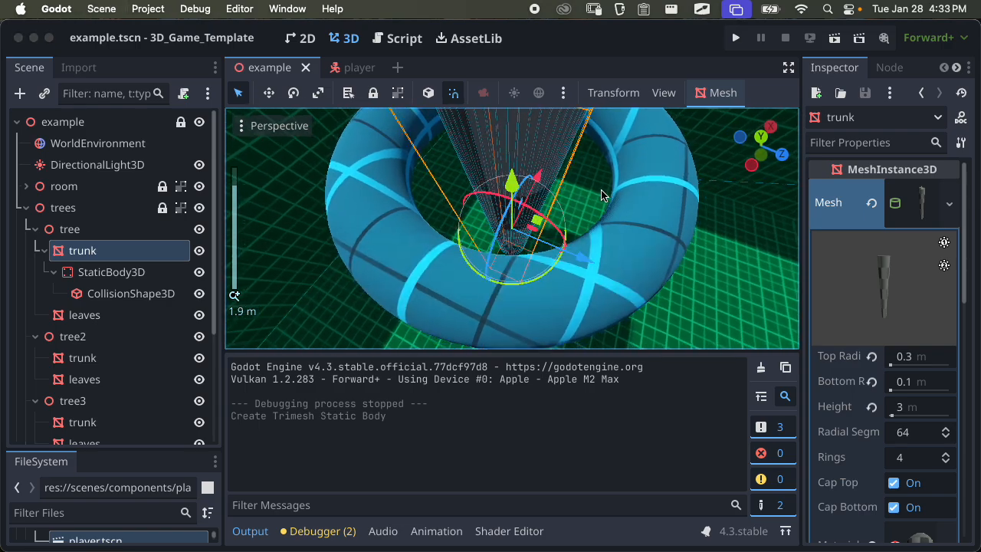
pyautogui.moveTo(606, 197); pyautogui.dragTo(518, 184, button='middle')
pyautogui.scroll(-13, 700, 229)
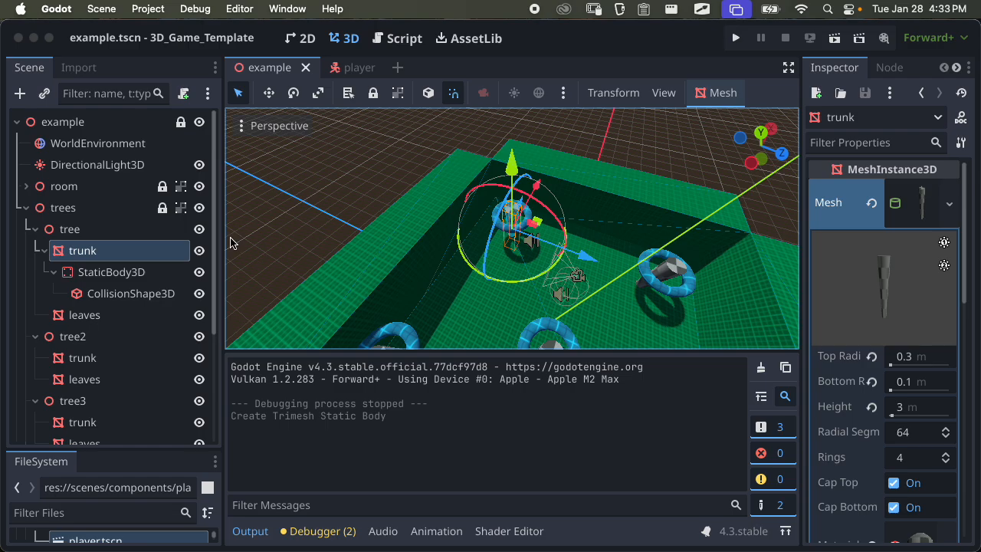
pyautogui.scroll(10, 411, 227)
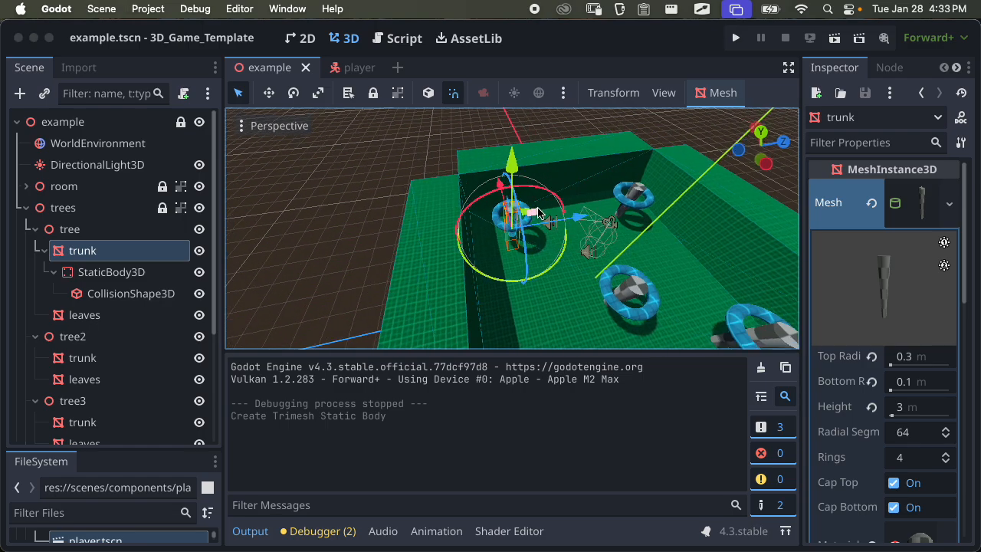
pyautogui.moveTo(557, 229); pyautogui.dragTo(625, 234, button='middle')
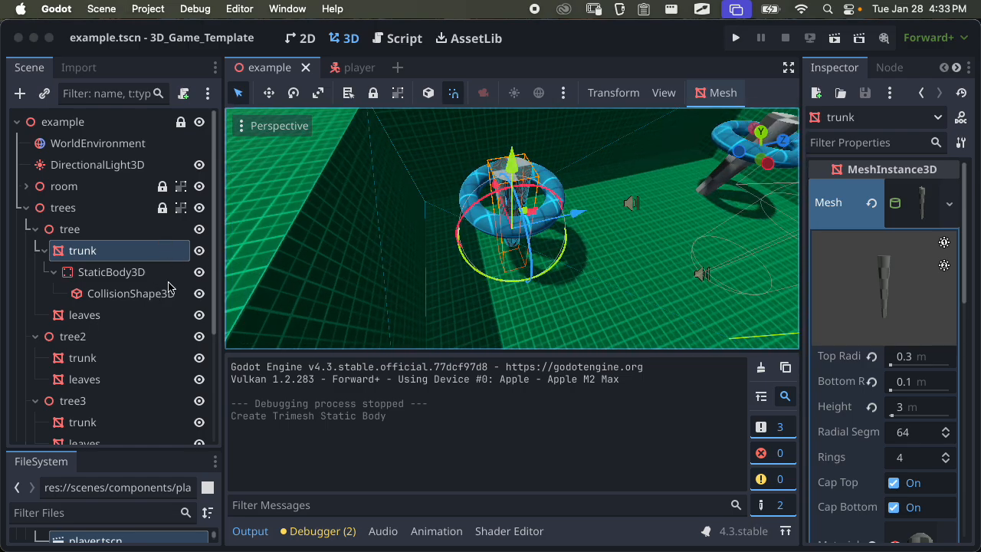
pyautogui.moveTo(621, 193); pyautogui.dragTo(600, 179, button='middle')
pyautogui.scroll(-10, 714, 182)
pyautogui.scroll(4, 601, 184)
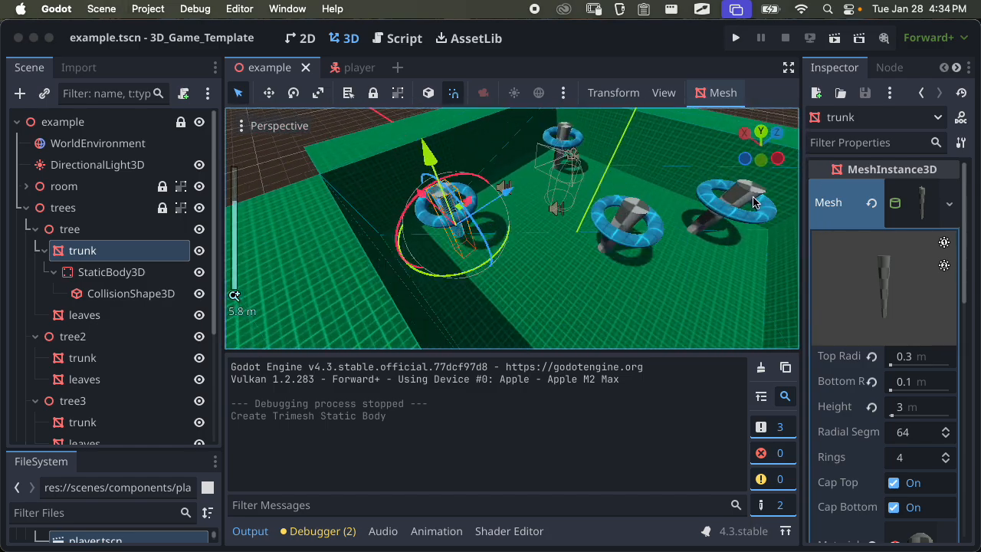
# Widen the inspector, put the trunk's StaticBody3D on the Platforms collision layer only instead of Player, and save the scene
pyautogui.moveTo(801, 172); pyautogui.dragTo(737, 181)
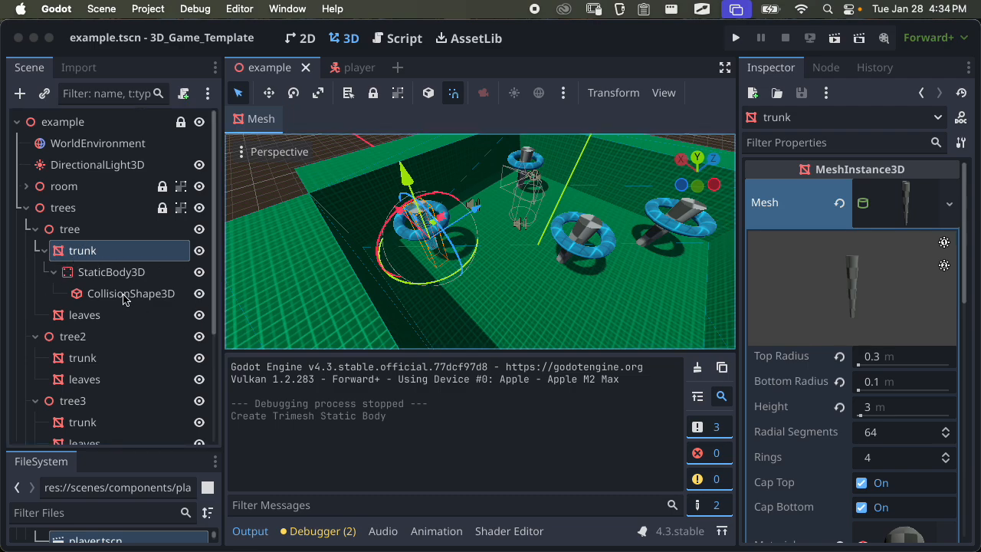
pyautogui.click(115, 272)
pyautogui.click(811, 381)
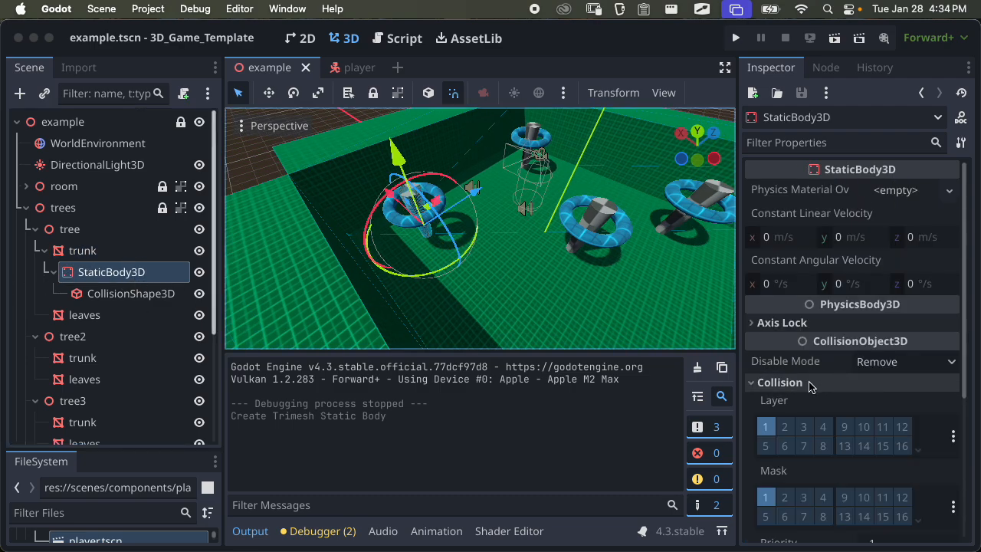
pyautogui.click(953, 436)
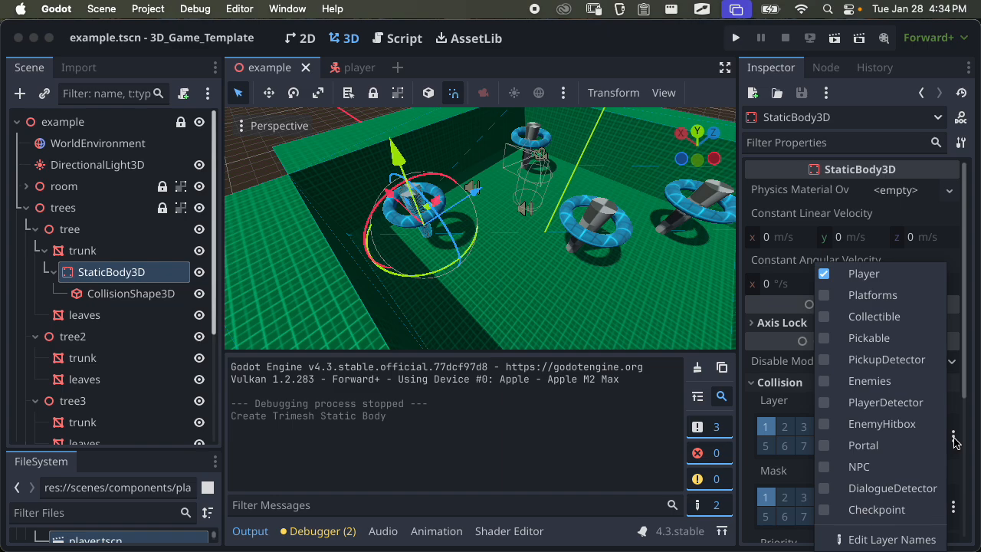
pyautogui.click(877, 294)
pyautogui.click(874, 274)
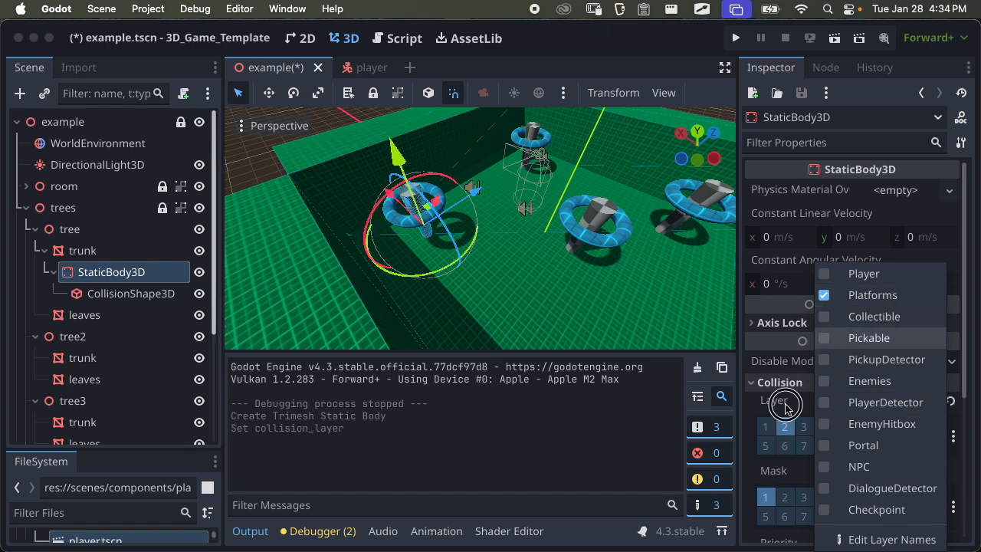
pyautogui.click(800, 384)
pyautogui.hotkey('ctrl', 's')
# Run the example scene, walk and jump around the trees to test the trunk's collision, and quit the game
pyautogui.press('super+b')
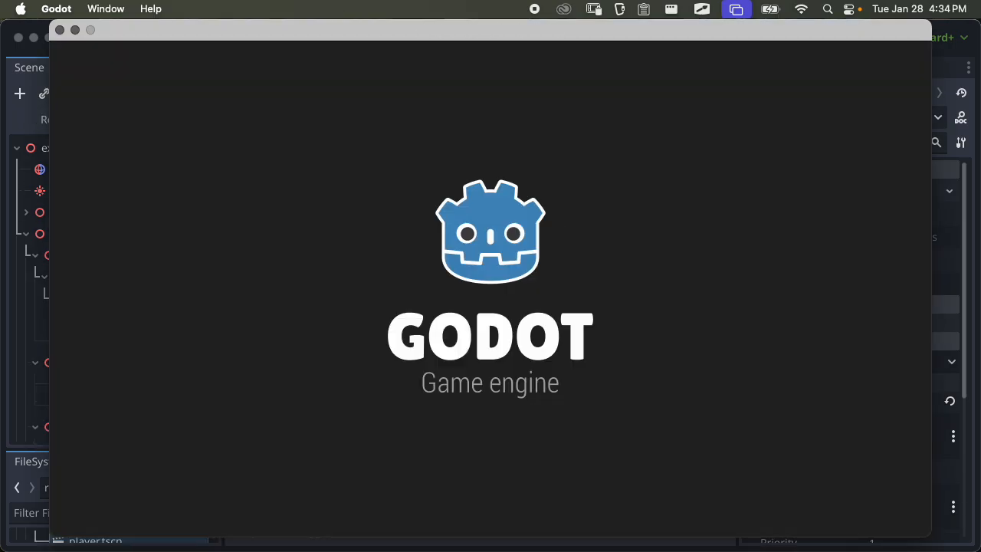
pyautogui.press('w')
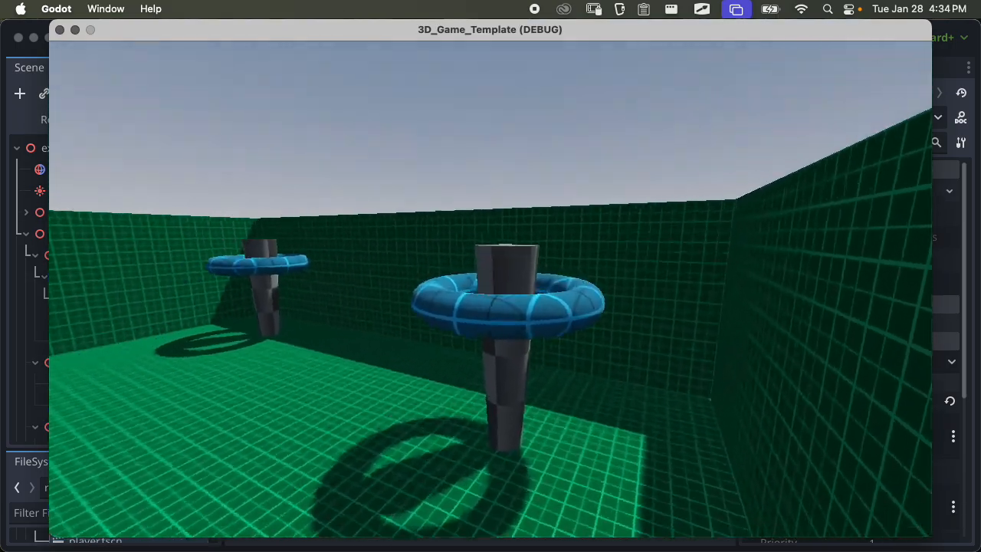
pyautogui.press('w')
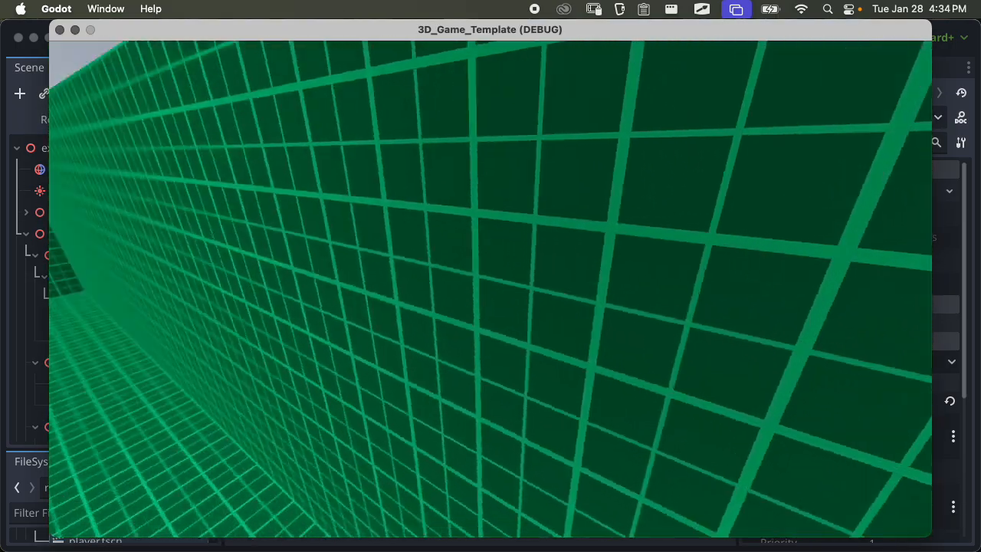
pyautogui.press('w')
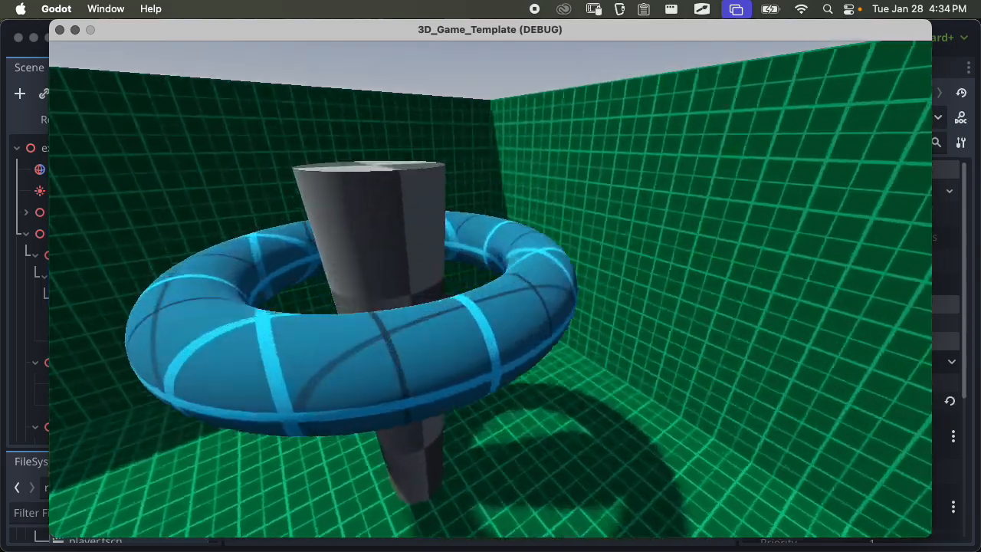
pyautogui.press('w')
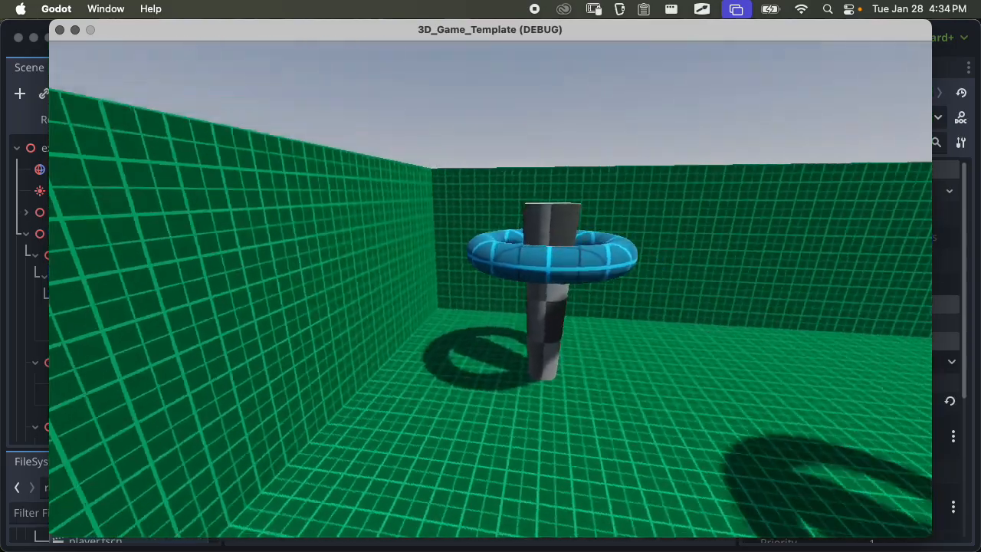
pyautogui.press('w')
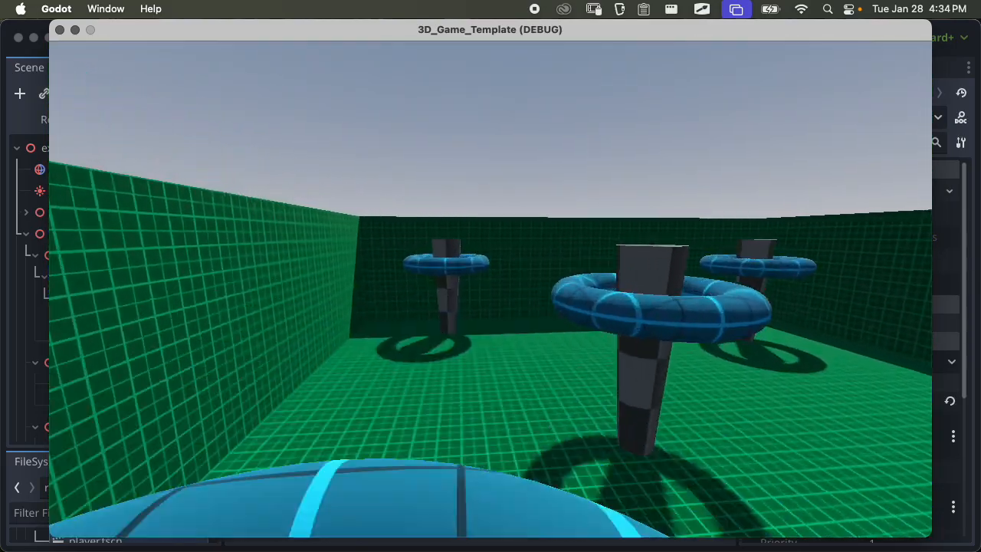
pyautogui.press('w')
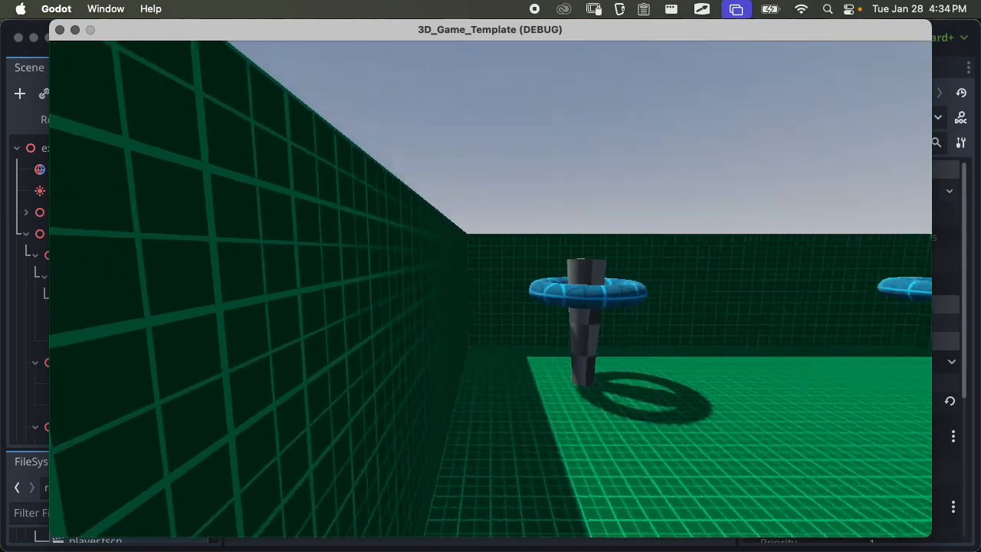
pyautogui.press('w')
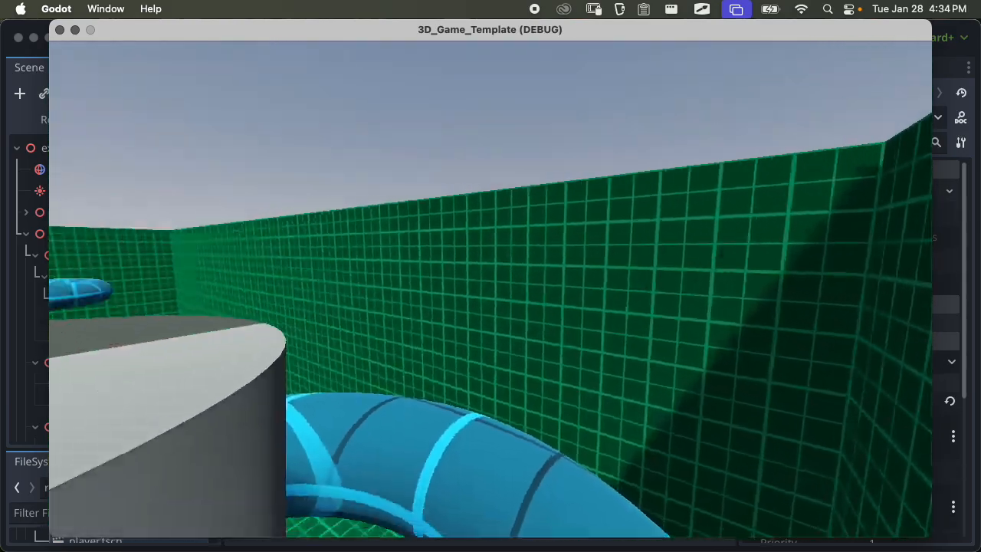
pyautogui.press('w')
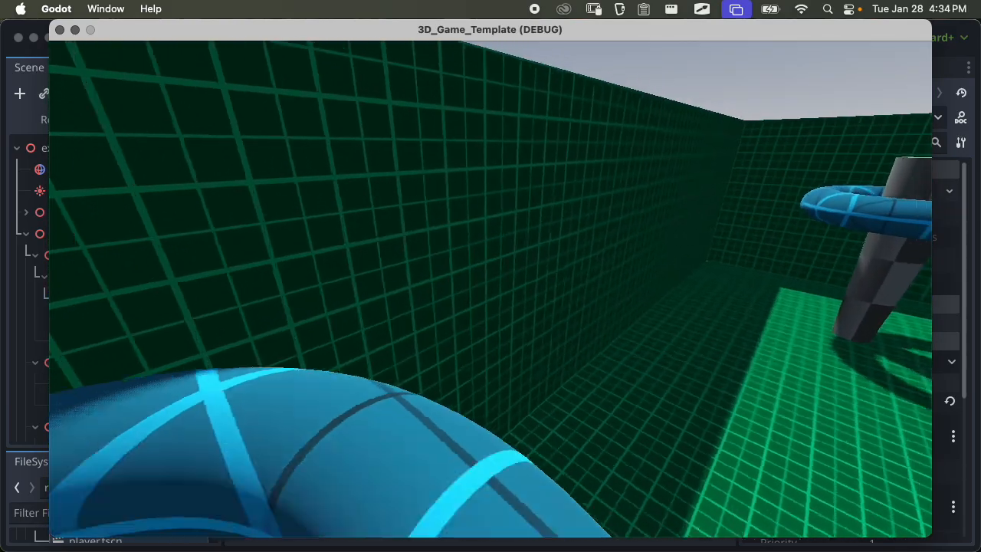
pyautogui.press('w')
pyautogui.press('space')
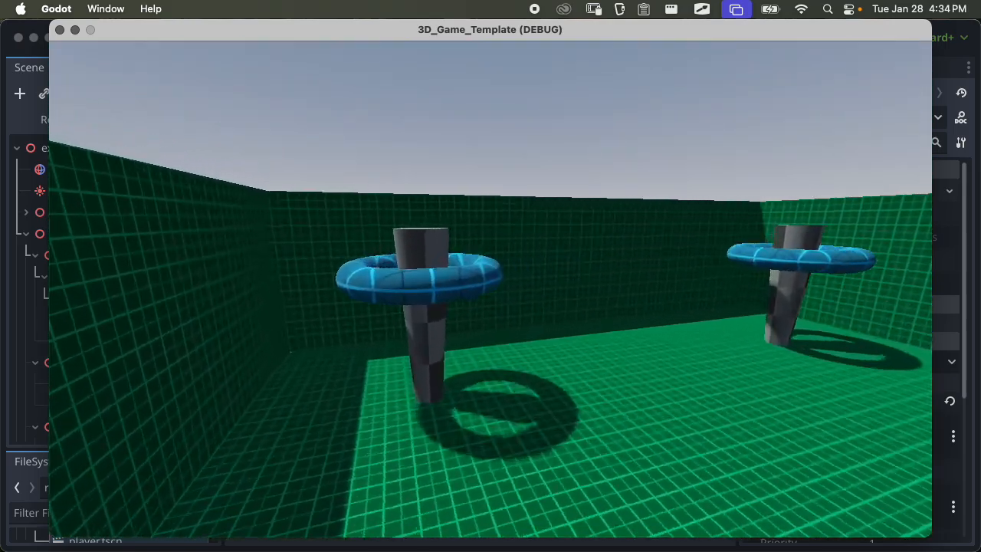
pyautogui.press('w')
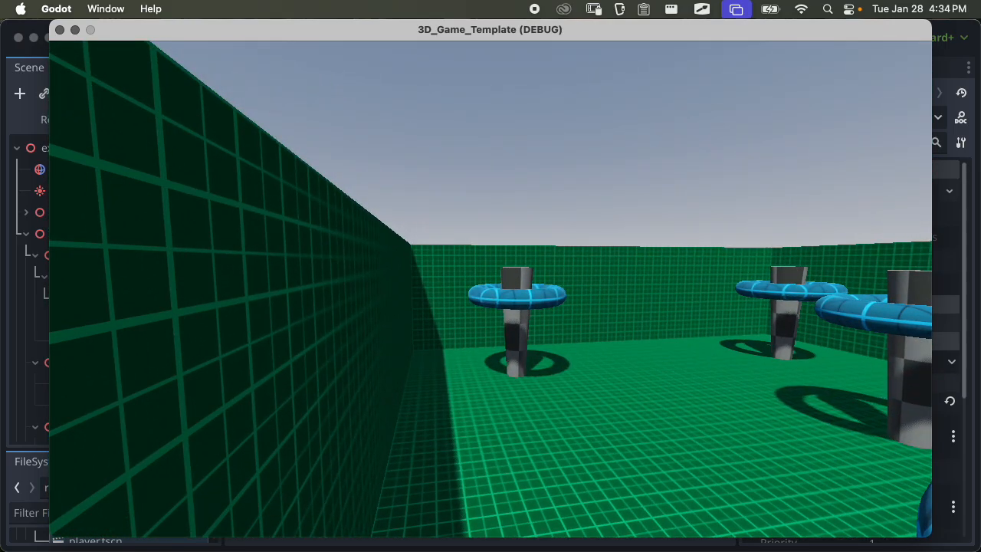
pyautogui.press('w')
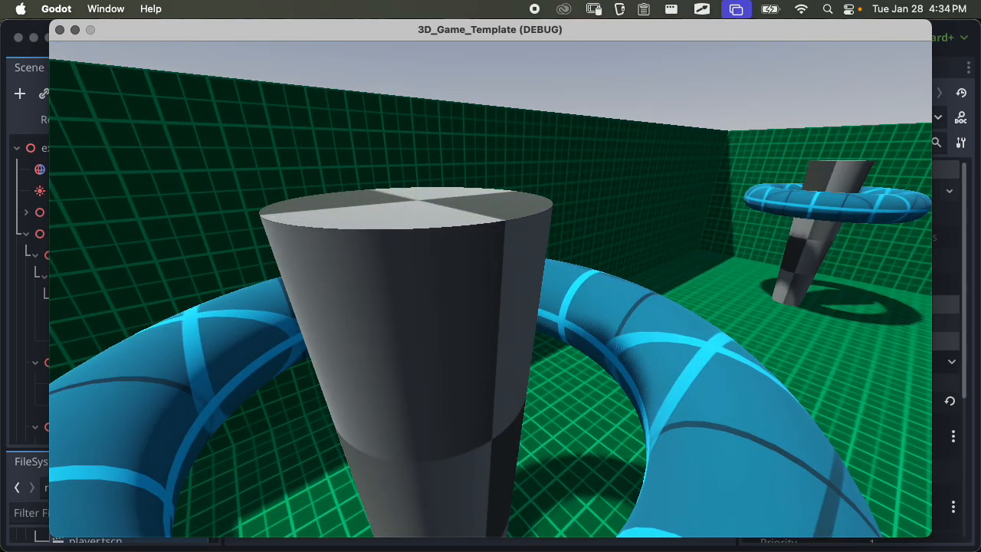
pyautogui.press('s')
pyautogui.press('a')
pyautogui.press('d')
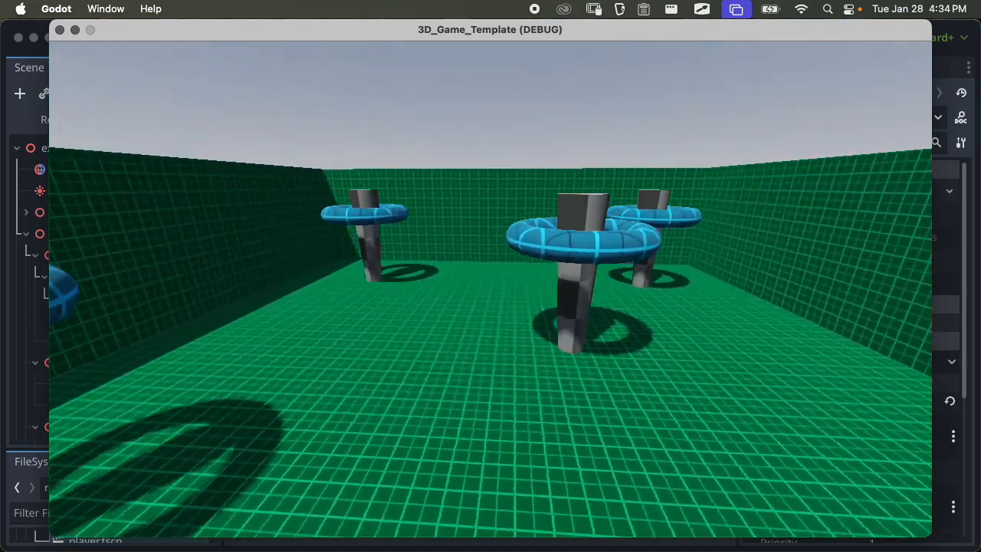
pyautogui.press('a')
pyautogui.press('w')
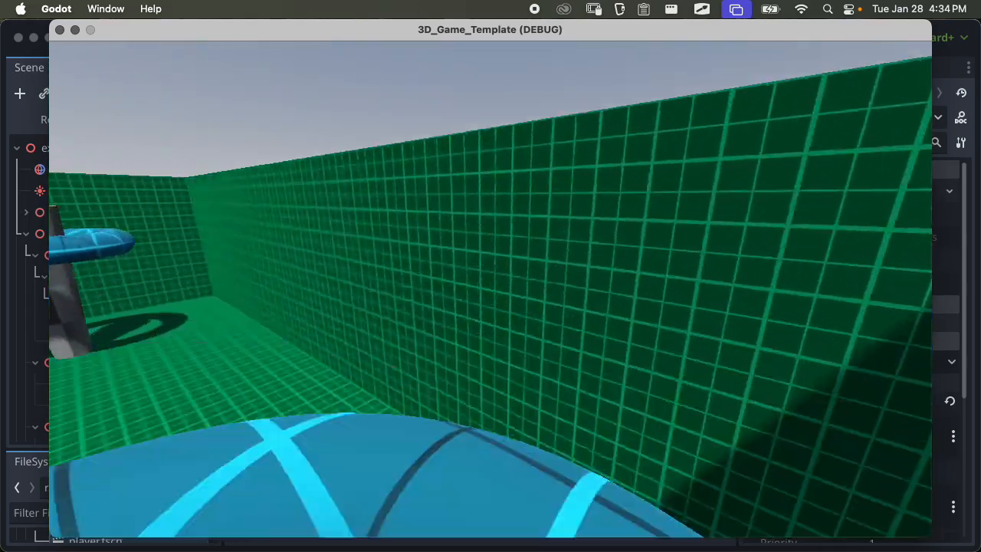
pyautogui.press('space')
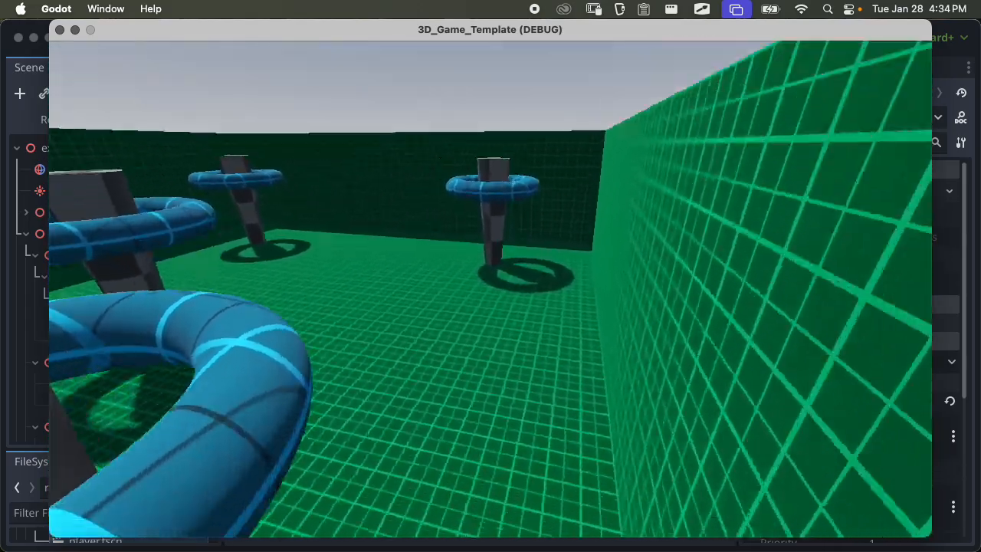
pyautogui.press('w')
pyautogui.press('space')
pyautogui.press('Escape')
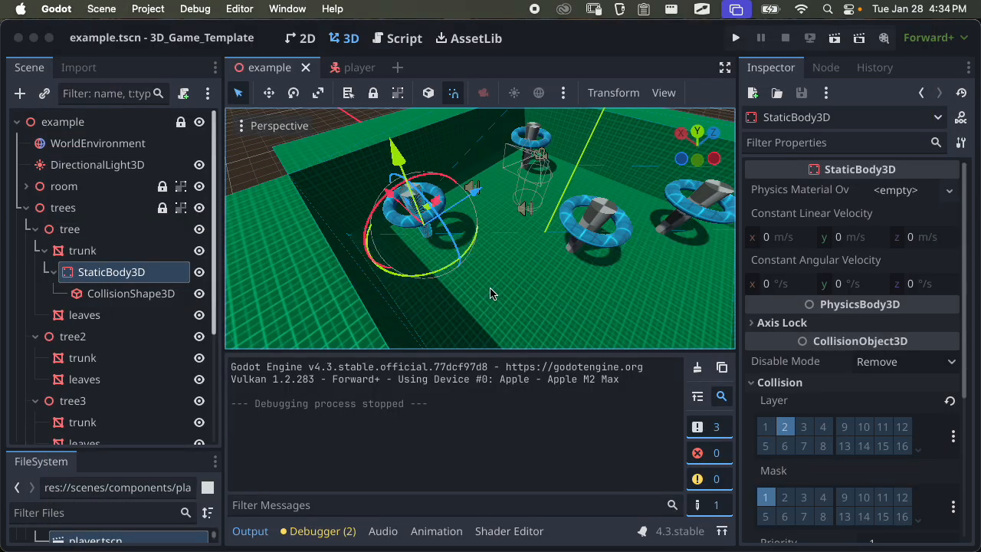
# Collapse the trees node and hide the output log to get a larger overview of the room and trees
pyautogui.click(26, 208)
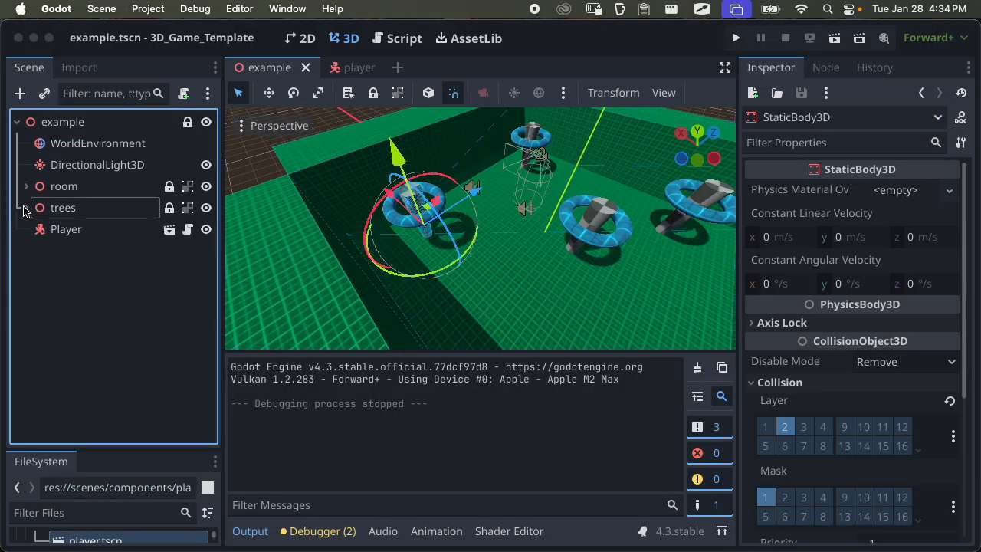
pyautogui.scroll(-5, 340, 224)
pyautogui.moveTo(340, 224); pyautogui.dragTo(329, 220, button='middle')
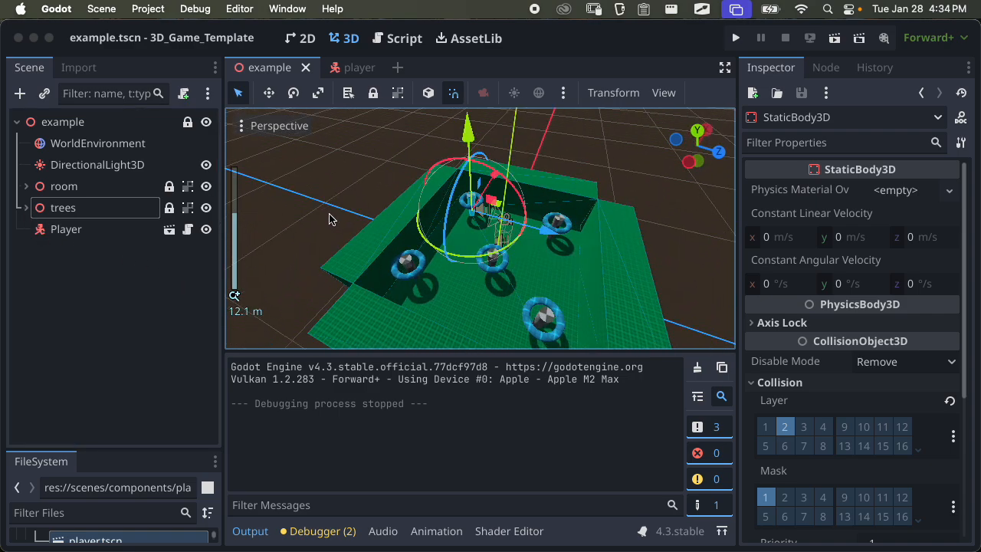
pyautogui.click(251, 531)
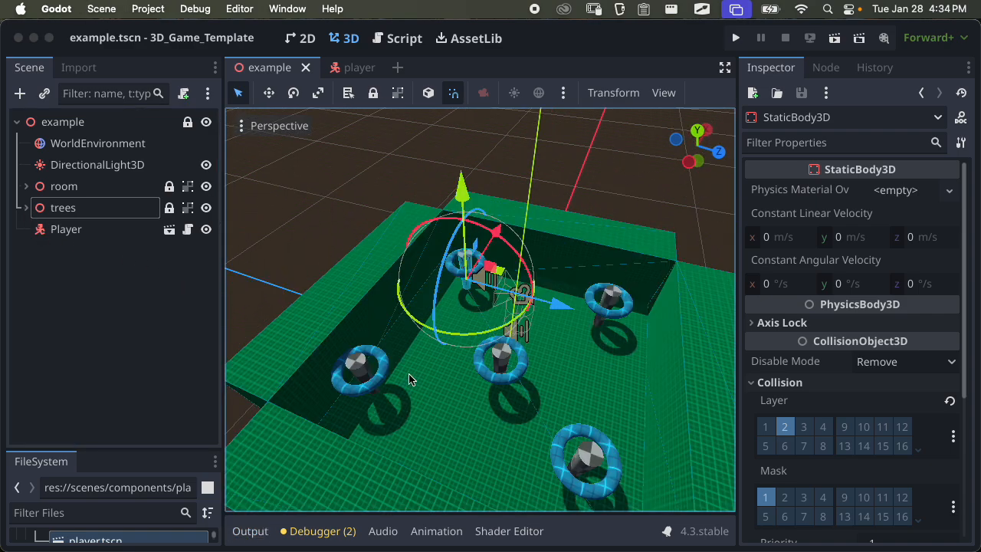